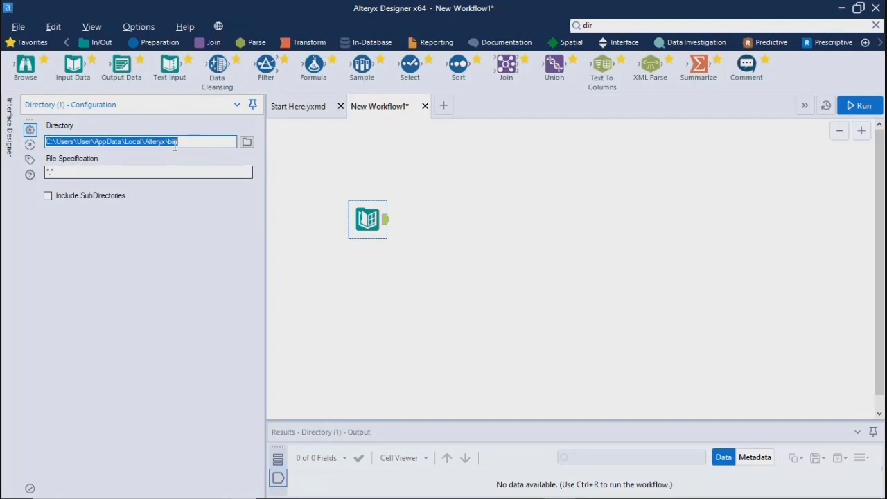
Step: Set the Directory tool's folder to My Tableau Repository inside the Documents folder
click(246, 142)
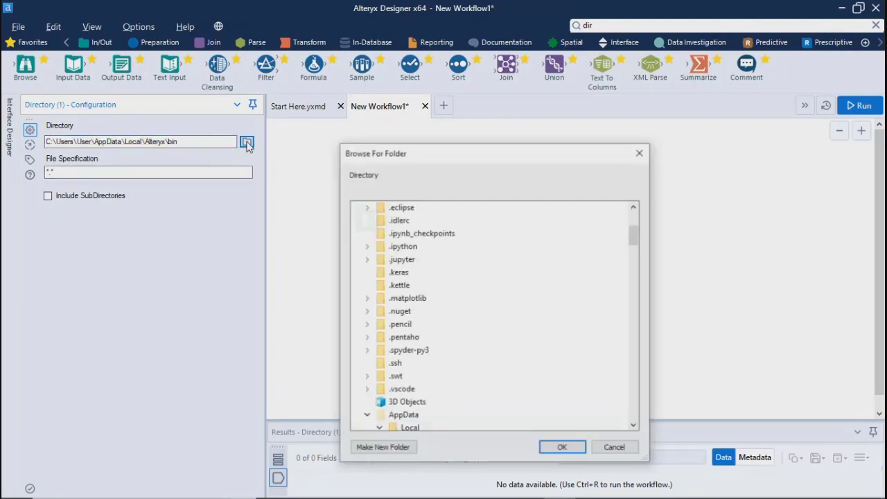
scroll(518, 357, up, 4)
drag(633, 223, 633, 331)
double_click(423, 288)
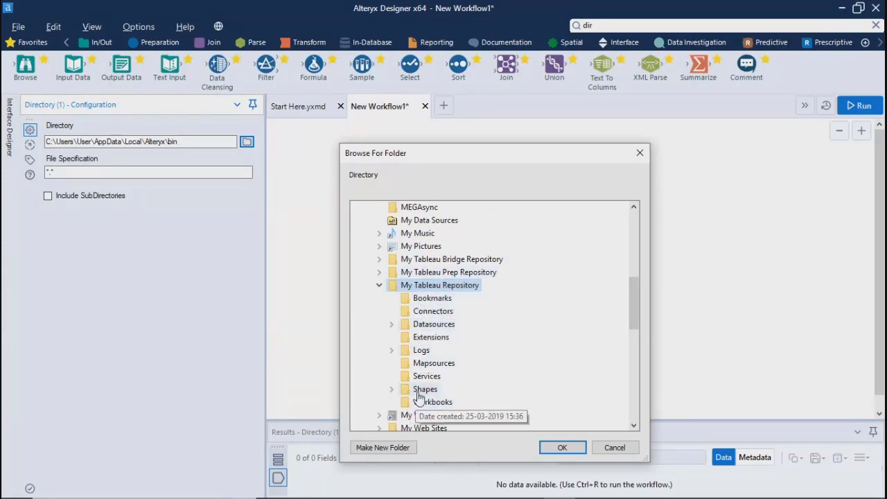
click(392, 326)
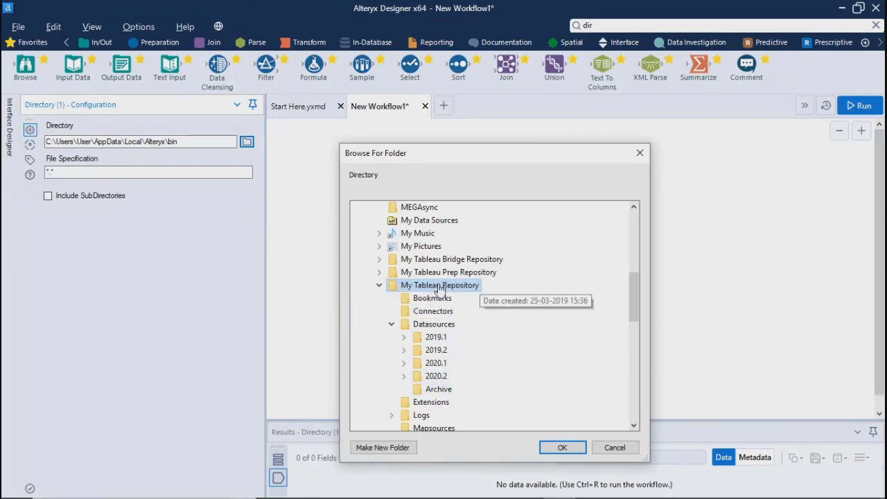
click(562, 447)
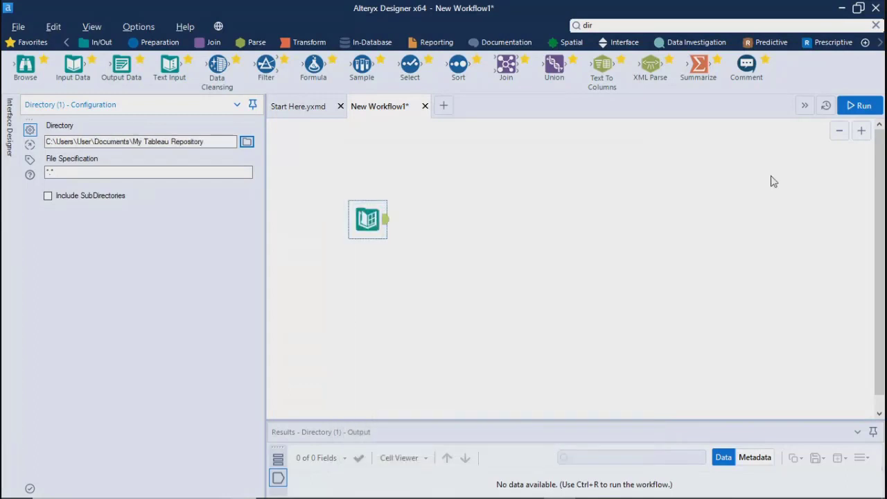
Step: Run the workflow and enlarge the results pane to show the Directory tool's output
click(859, 107)
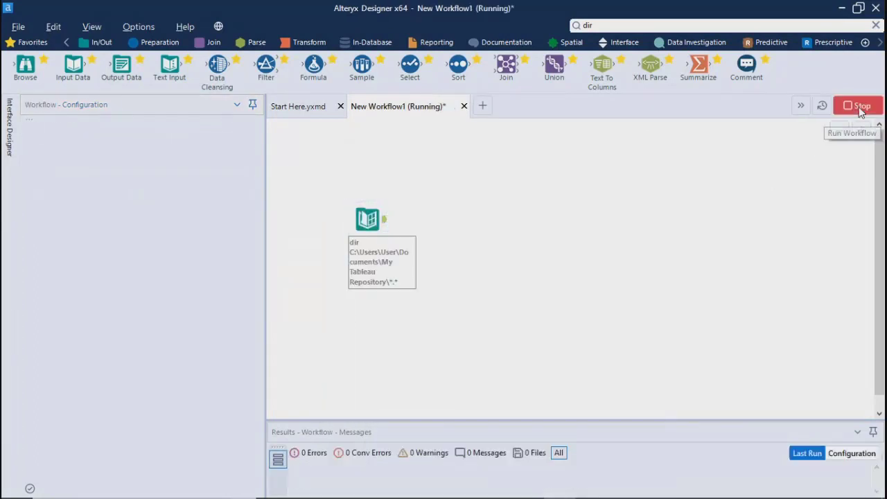
click(554, 306)
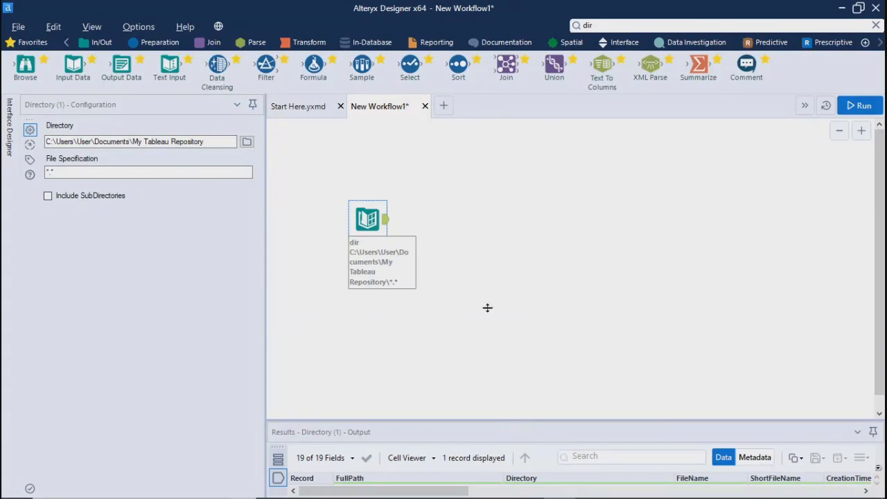
drag(475, 241, 475, 239)
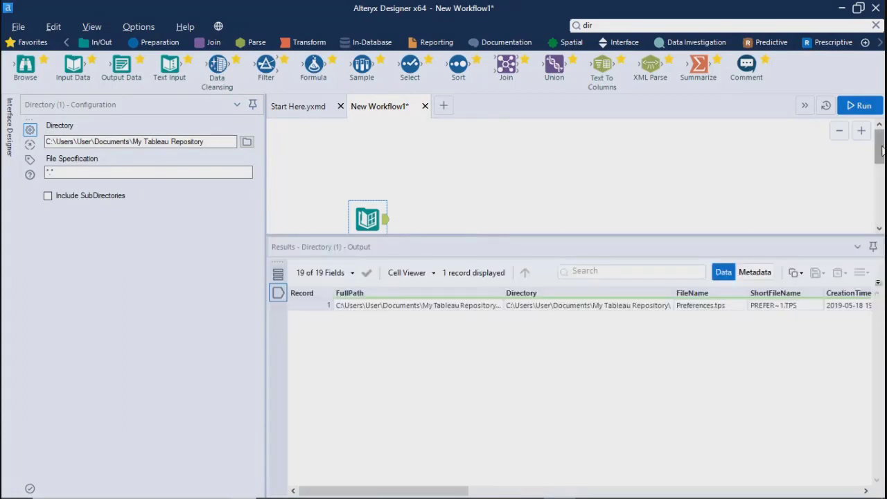
Step: Connect a Browse tool to the Directory tool's output and view its data
drag(881, 151, 881, 172)
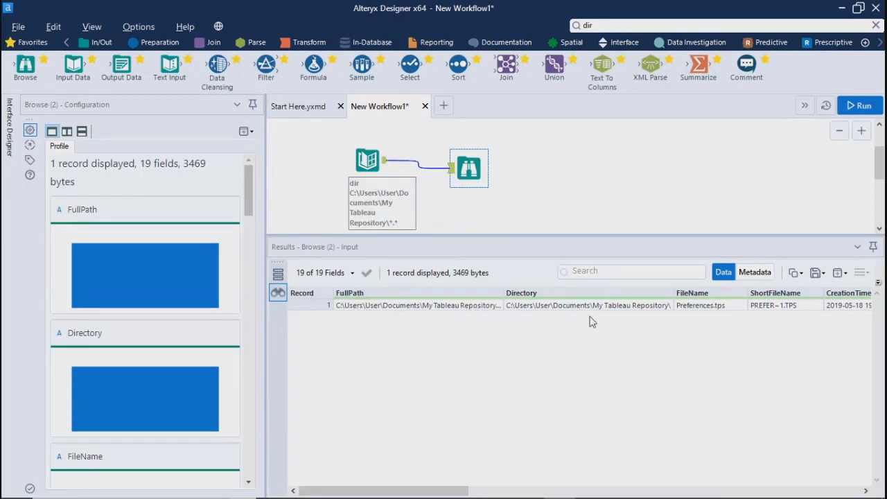
mouse_move(454, 490)
mouse_down()
mouse_move(666, 491)
mouse_move(454, 490)
mouse_up()
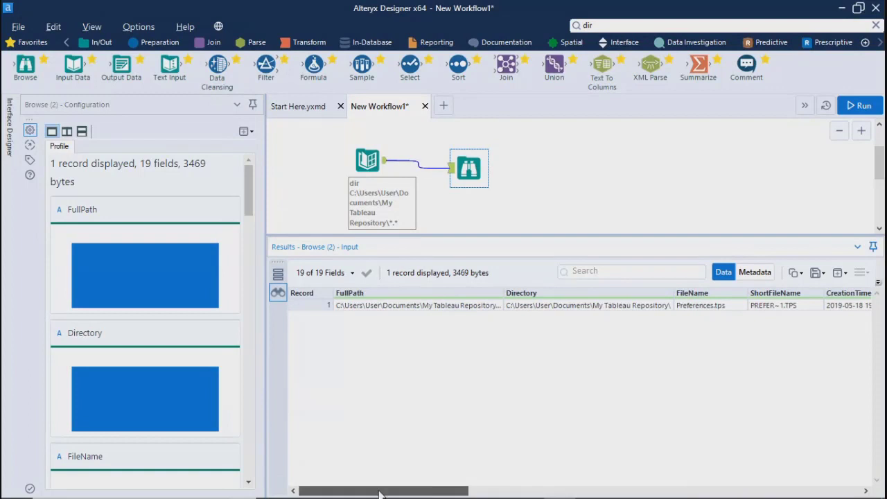
Step: Include subdirectories in the Directory tool's configuration and rerun the workflow
click(367, 154)
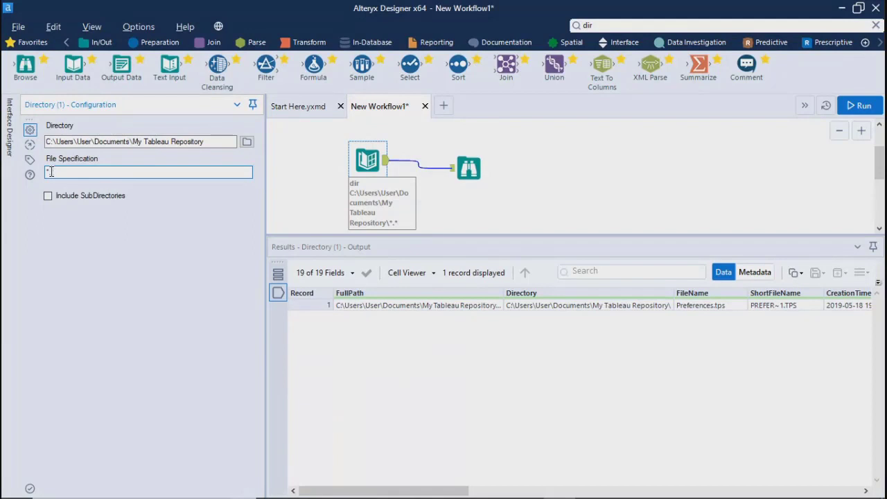
click(48, 196)
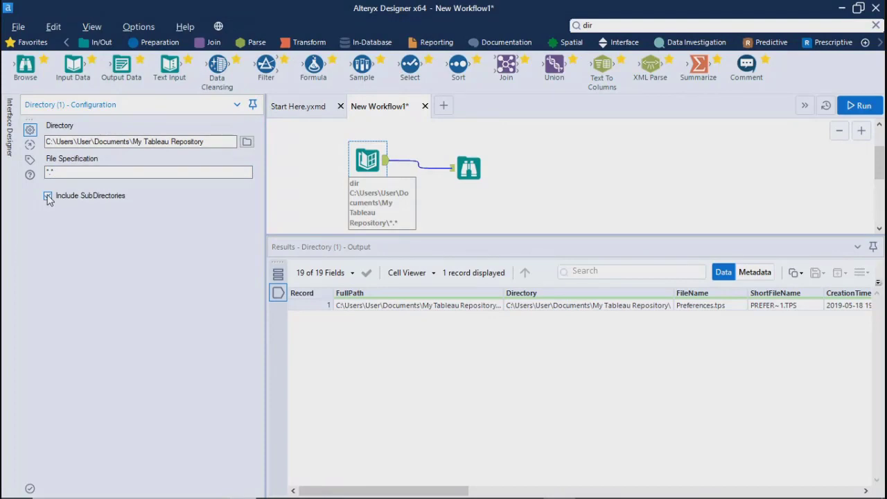
click(867, 106)
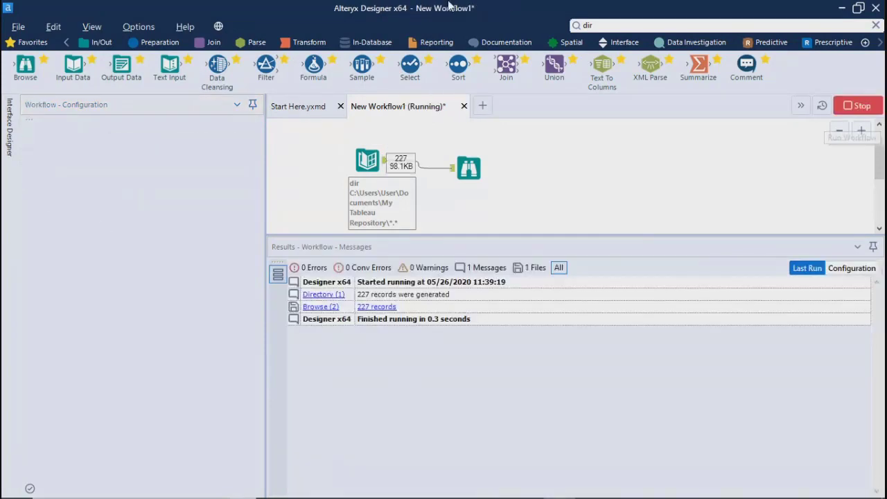
click(555, 305)
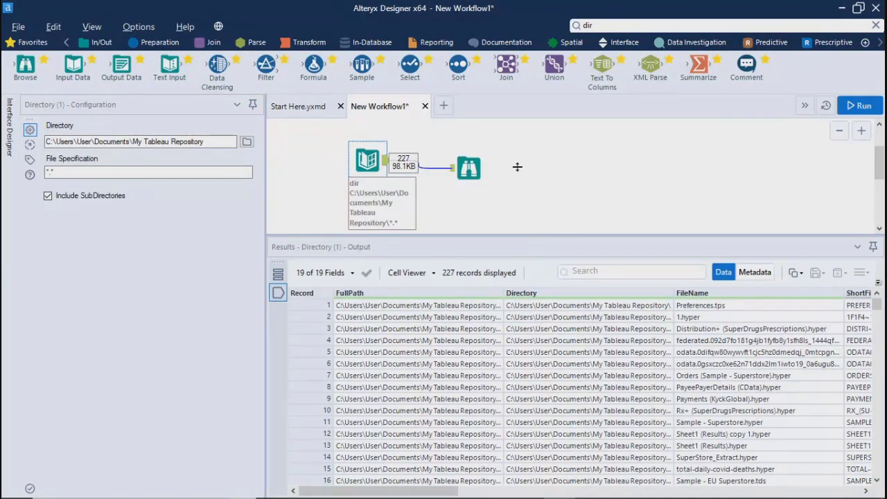
Step: Enlarge the results grid, widen the FullPath column and review the full paths of the listed files
drag(517, 166, 511, 147)
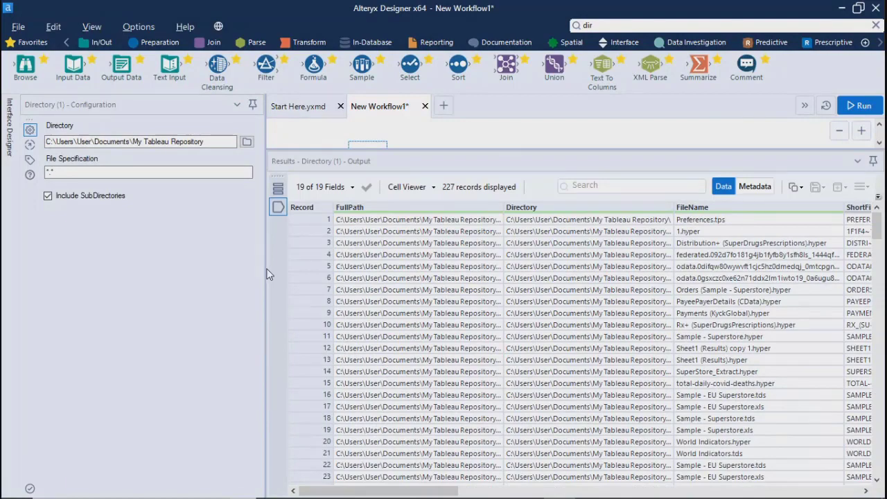
drag(264, 268, 86, 268)
drag(327, 207, 595, 207)
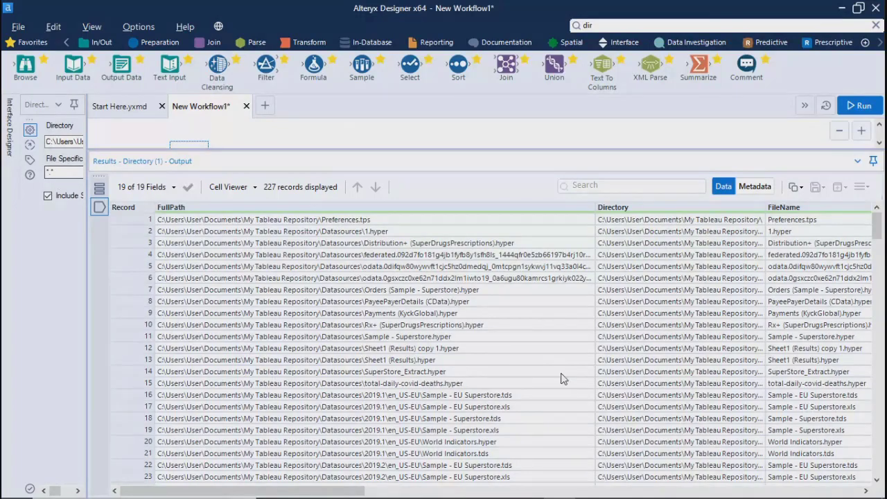
scroll(430, 463, down, 20)
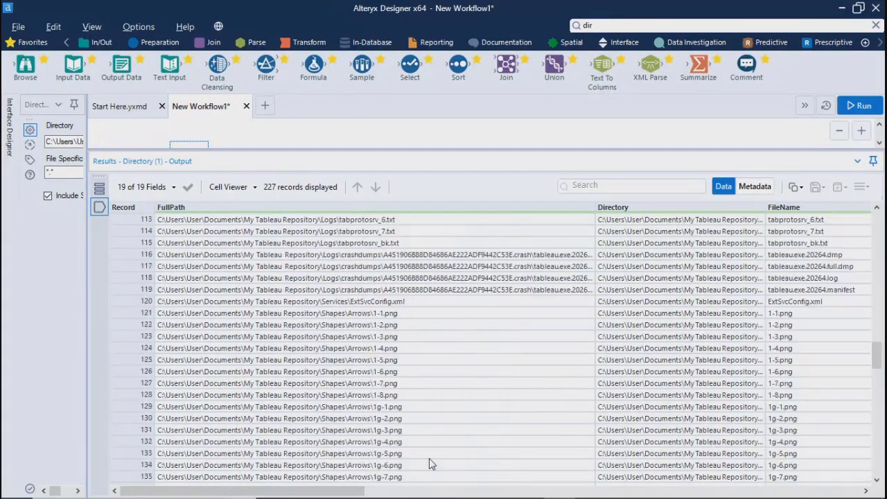
scroll(428, 458, up, 20)
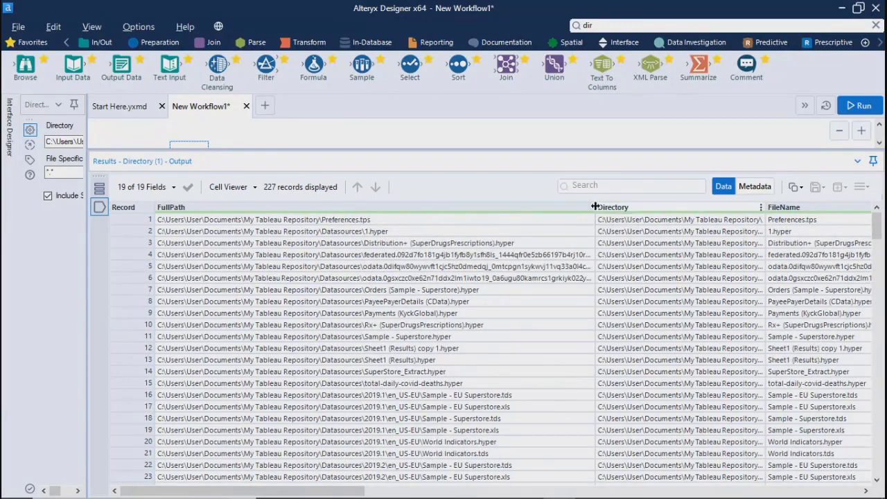
Step: Narrow the FullPath column, widen the Directory column and examine the folders, file names and date fields of the records
drag(595, 225, 318, 227)
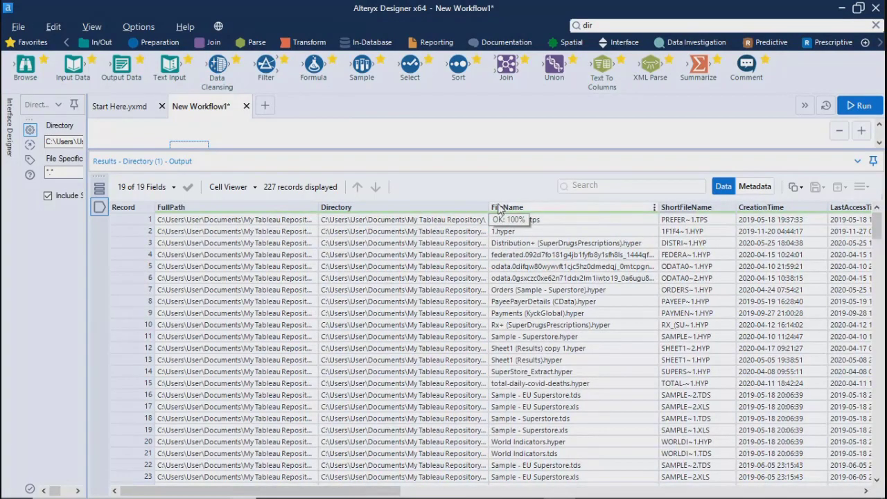
drag(488, 226, 696, 231)
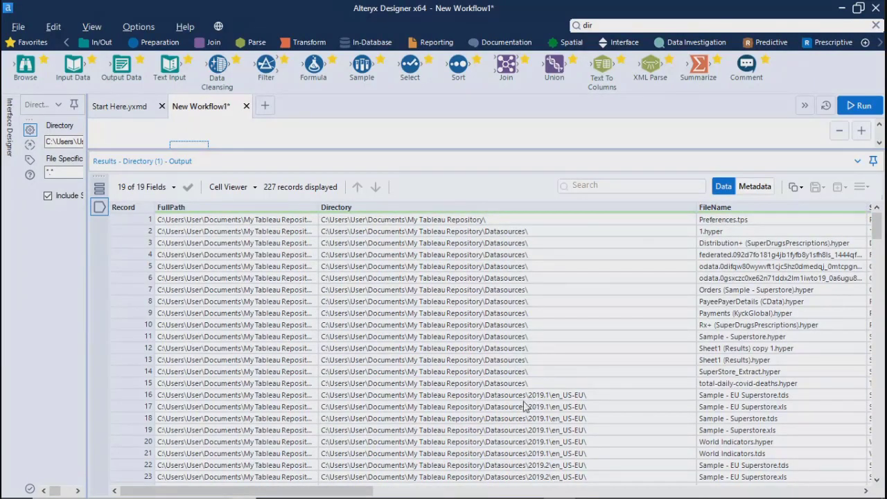
scroll(574, 435, down, 20)
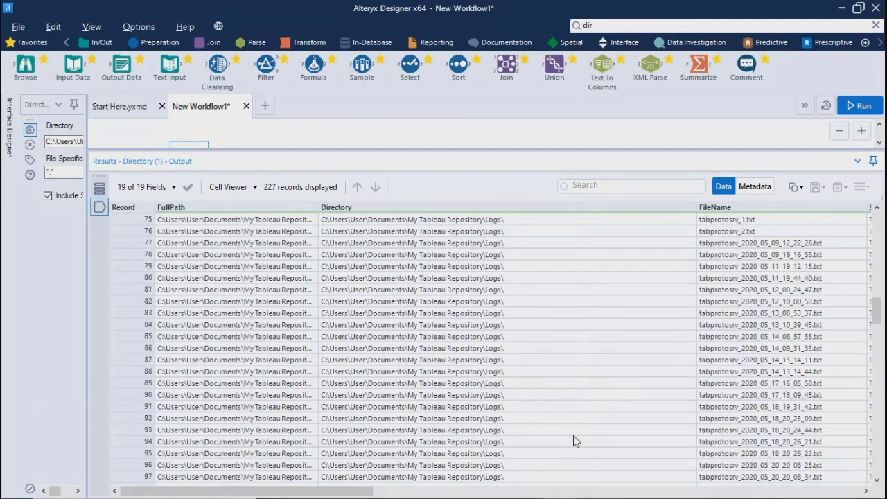
scroll(483, 365, down, 20)
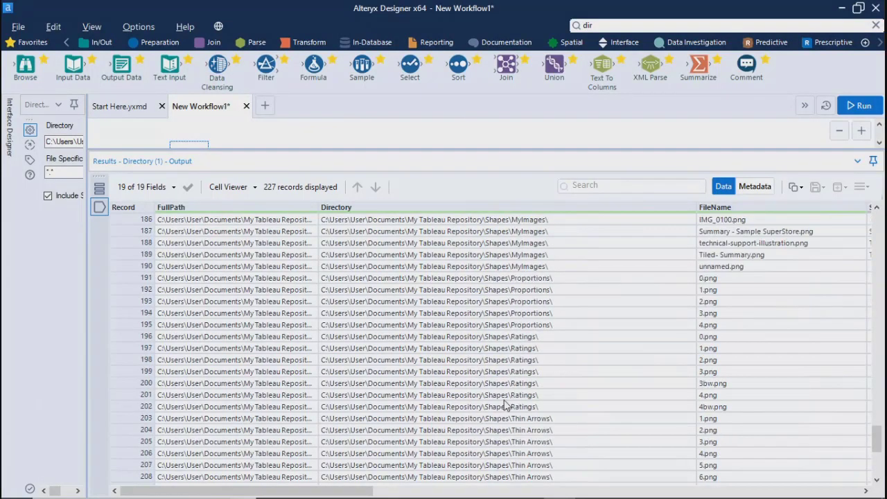
scroll(516, 430, up, 20)
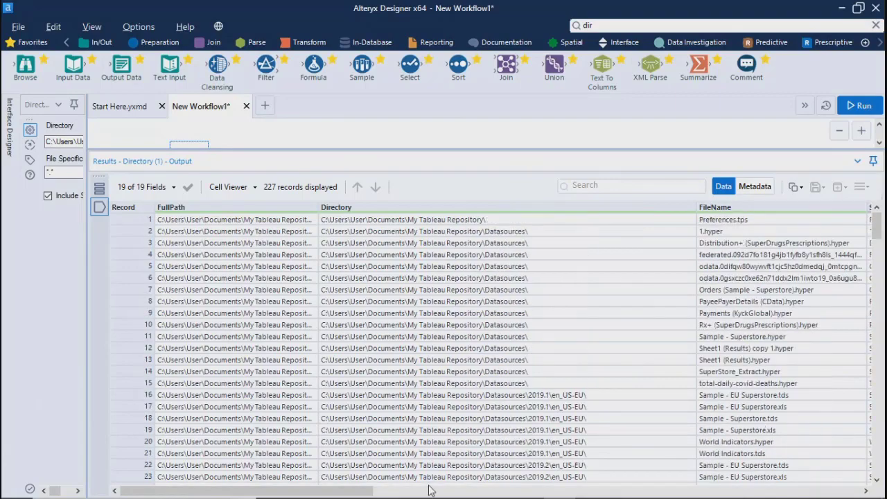
drag(353, 492, 468, 450)
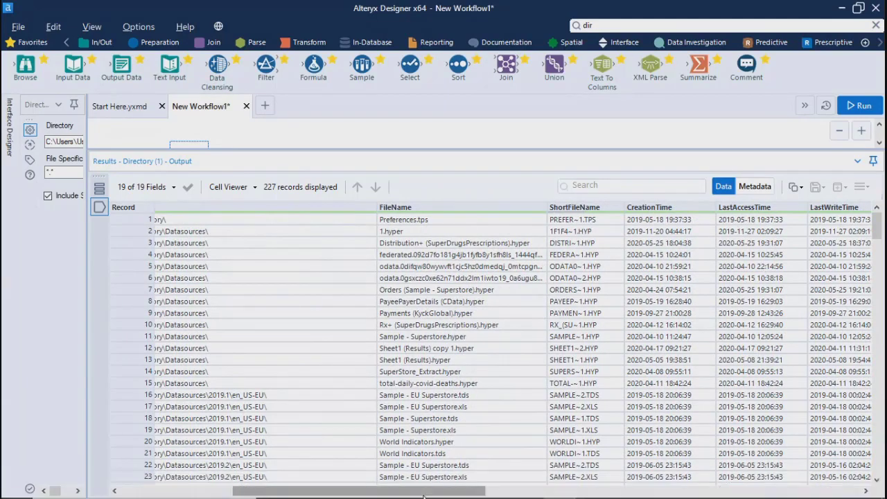
drag(424, 496, 263, 490)
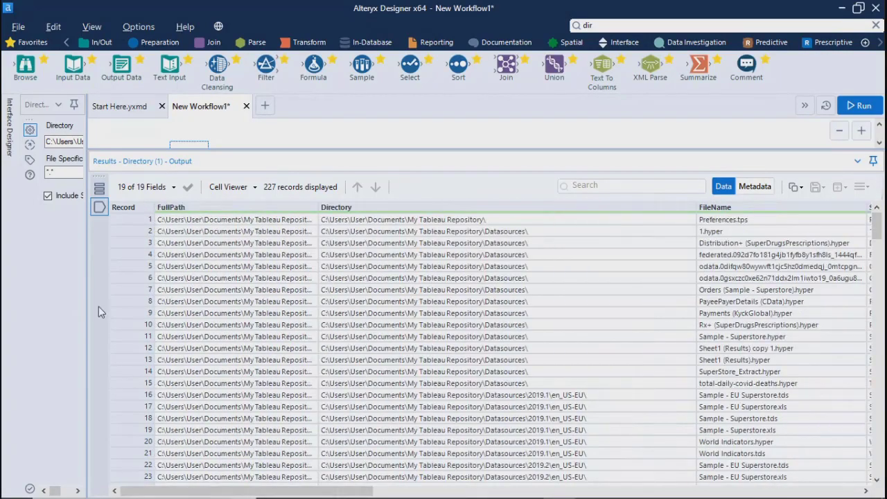
Step: Set the Directory tool's file specification to *.xls* and rerun the workflow
drag(86, 311, 382, 336)
click(68, 170)
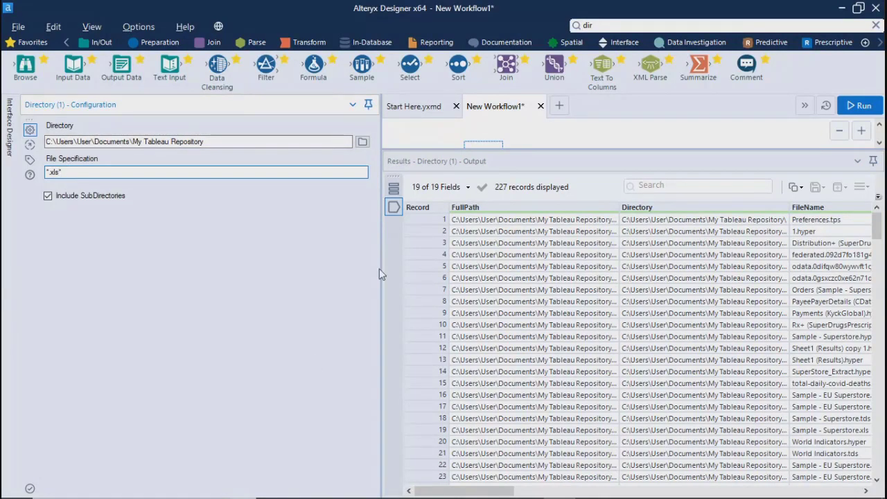
drag(381, 266, 196, 254)
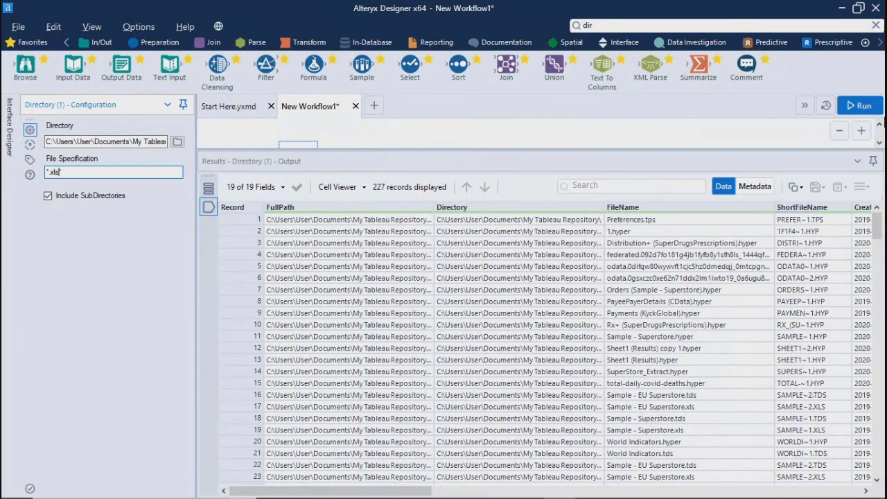
click(859, 105)
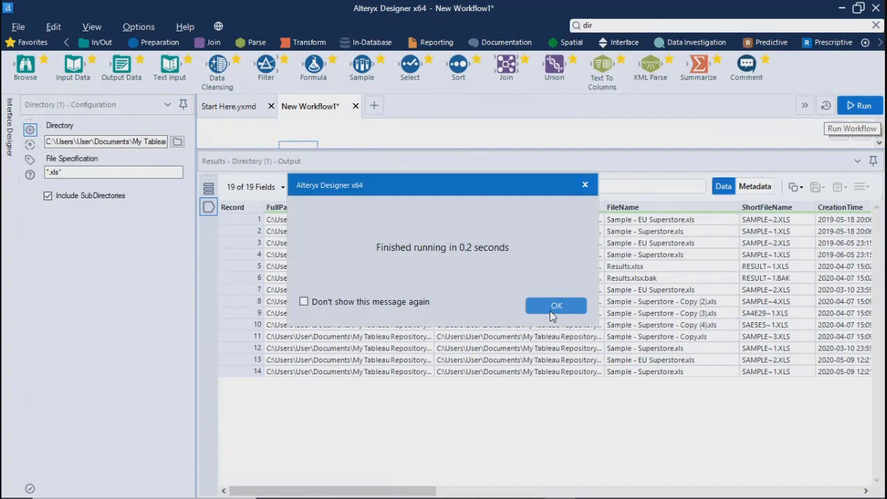
click(556, 305)
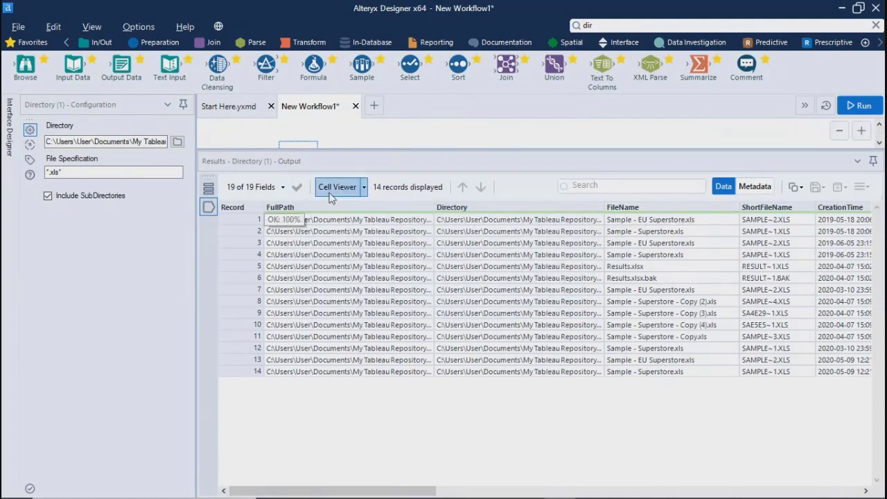
Step: Change the Directory tool's file specification to *.png* and rerun the workflow
double_click(75, 173)
text(png)
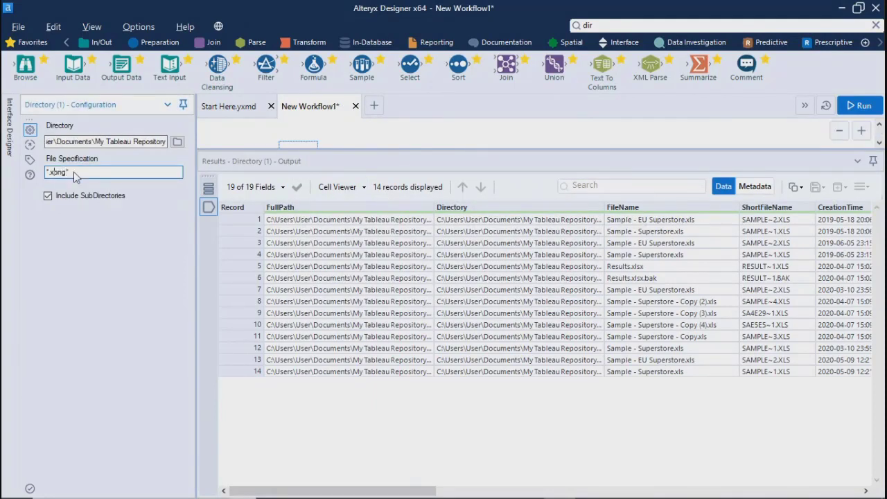
key(BackSpace)
click(859, 105)
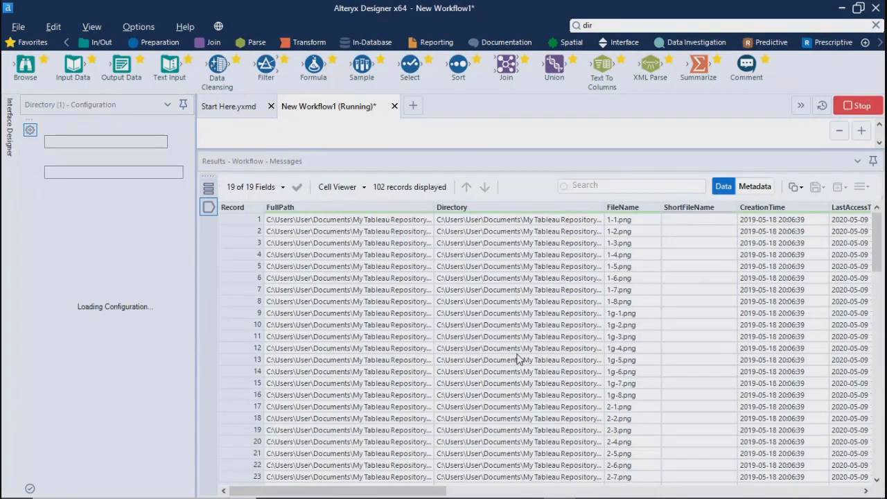
Step: Widen the Directory column and examine the PNG file records and their remaining fields
double_click(604, 207)
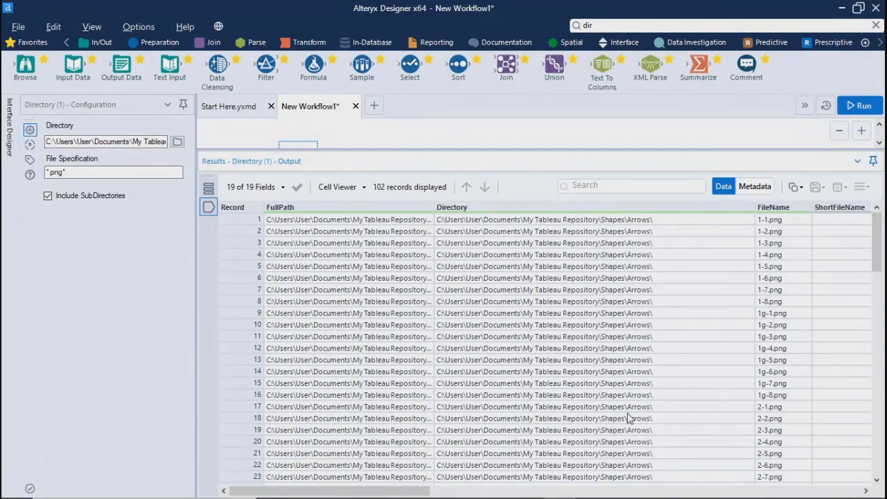
click(346, 420)
drag(337, 490, 388, 478)
click(340, 268)
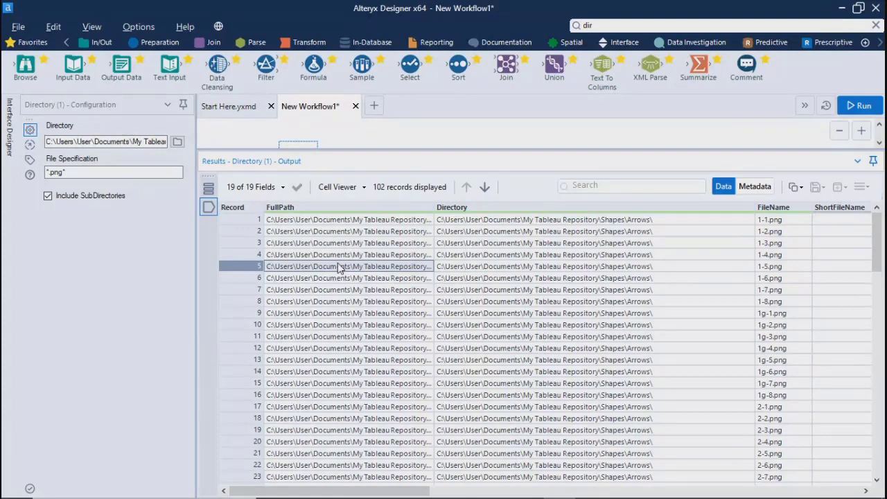
Step: Close New Workflow1 without saving its changes
click(70, 174)
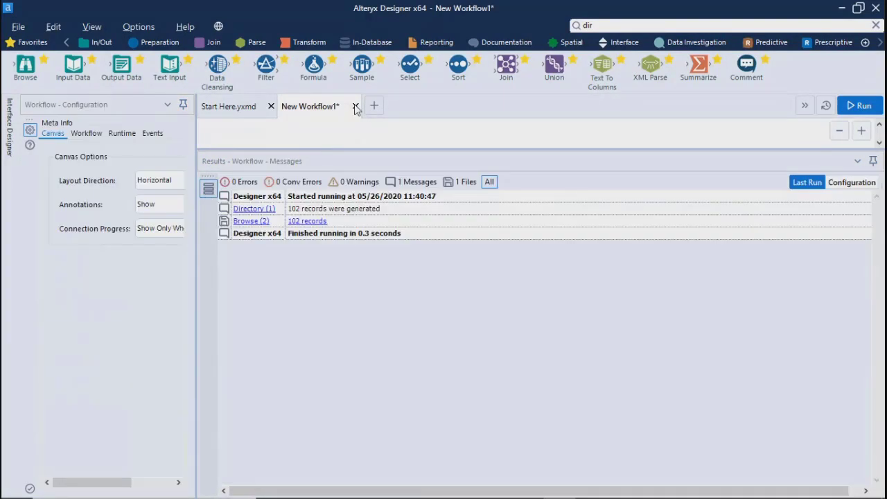
click(355, 106)
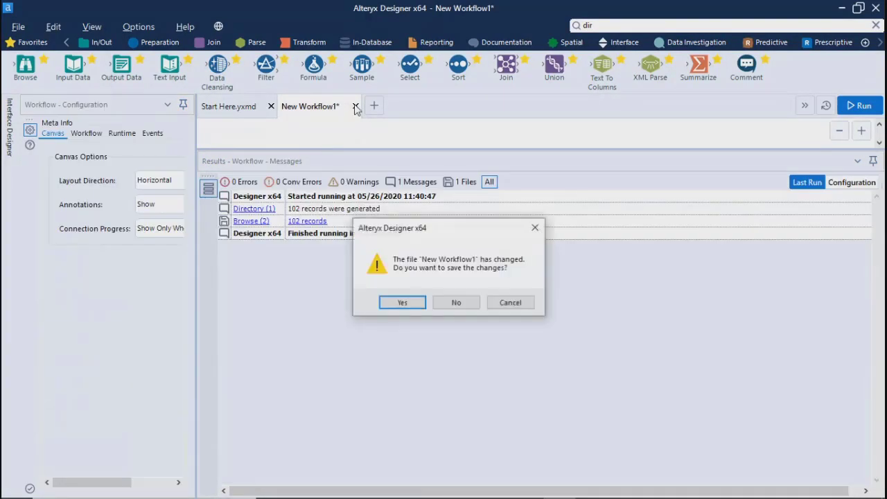
click(453, 303)
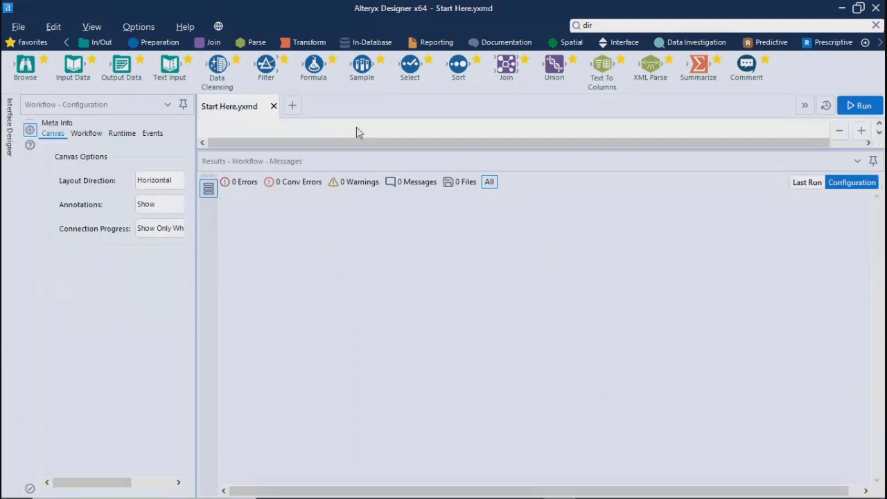
Step: Create a new blank workflow and clear the old text from the tool search
click(292, 106)
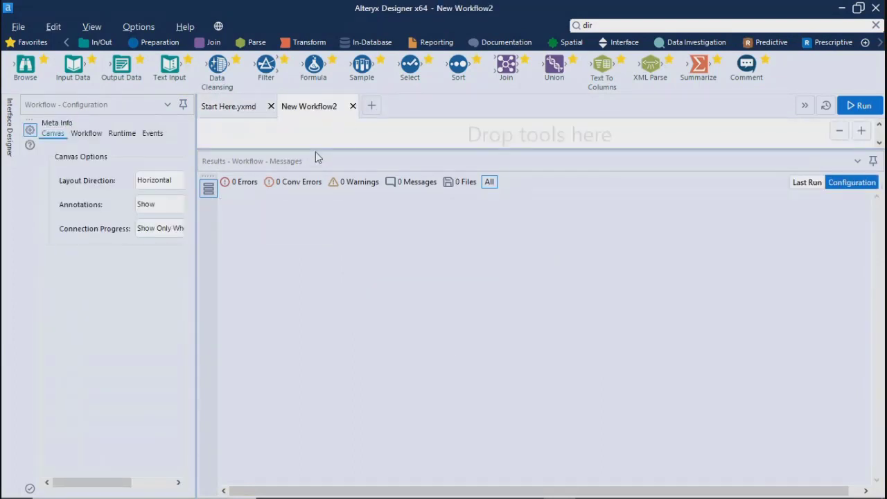
click(613, 26)
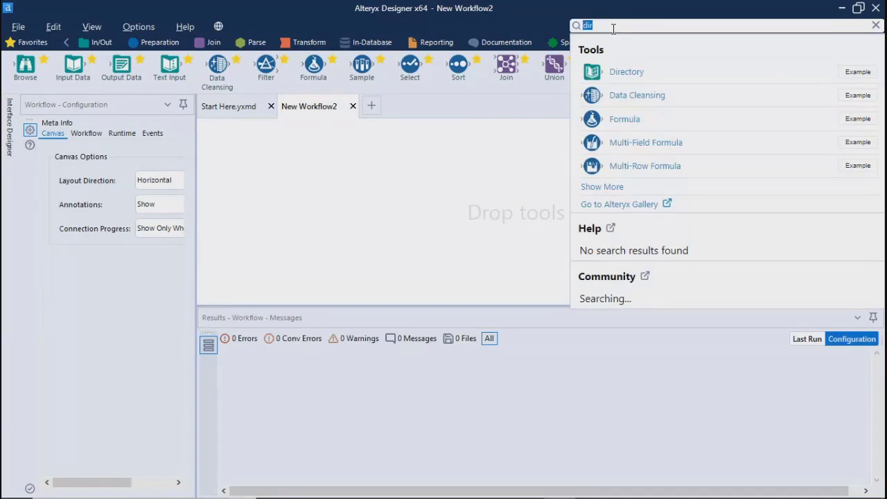
key(BackSpace)
click(252, 181)
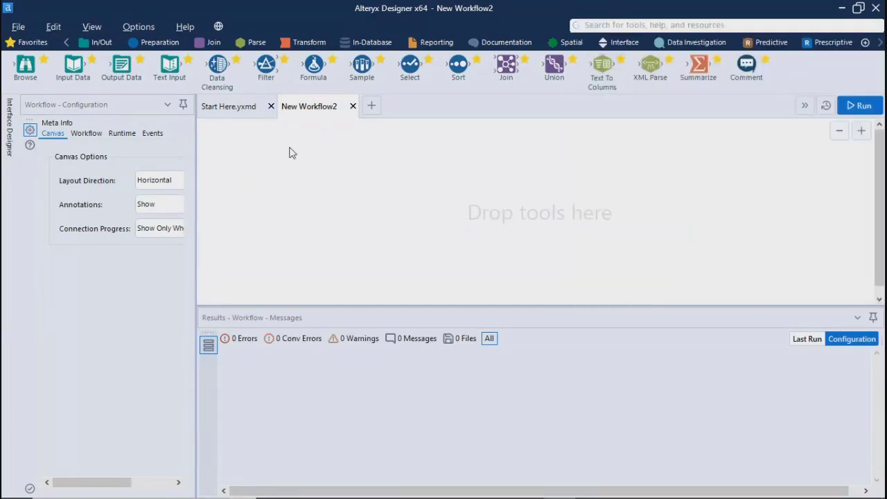
Step: Add an Input Data tool to the canvas and connect it to CO Store File - North.yxdb in the SampleData folder
drag(73, 65, 269, 180)
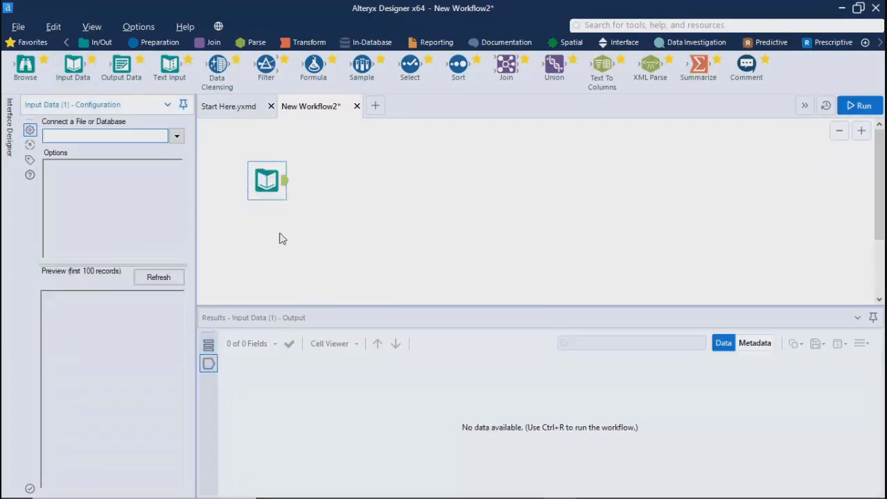
click(266, 182)
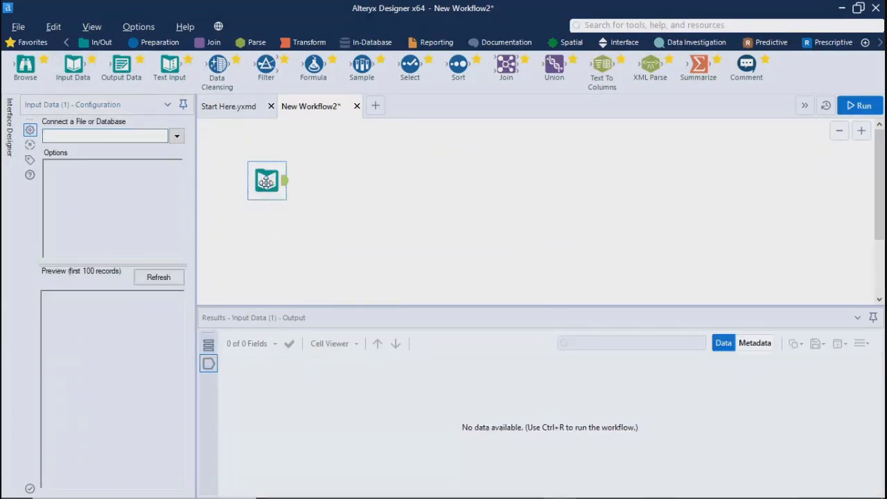
click(177, 136)
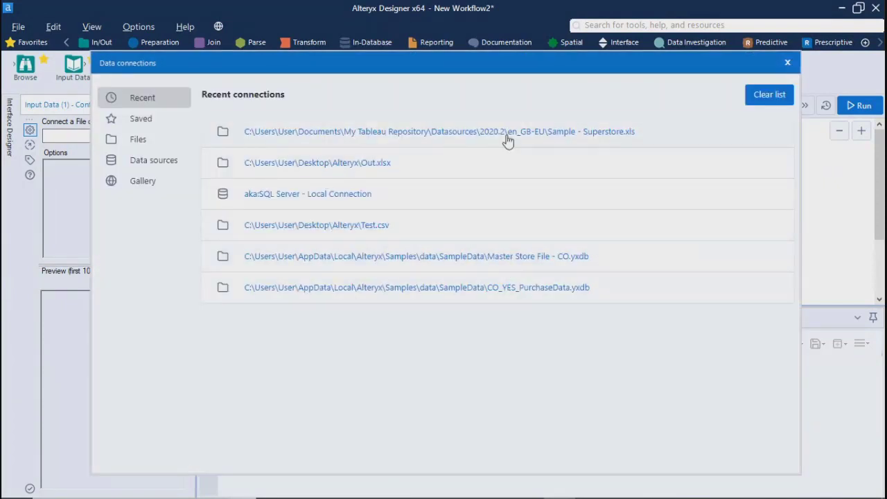
click(140, 144)
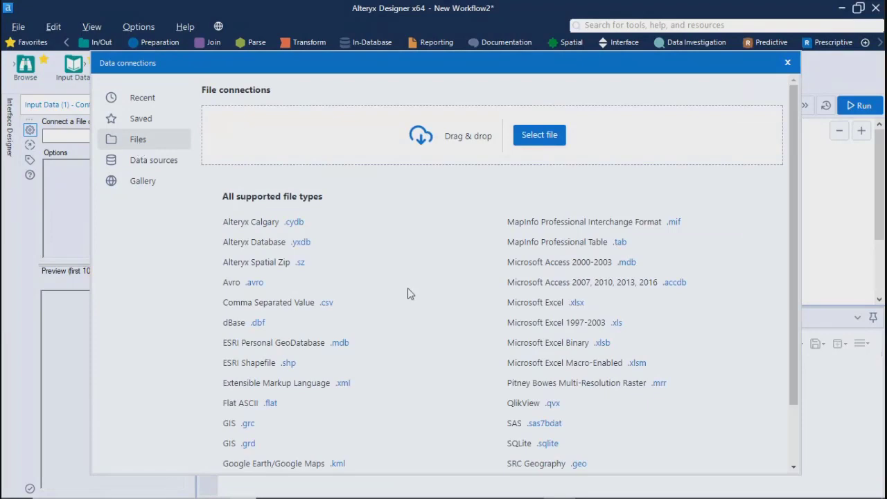
click(302, 243)
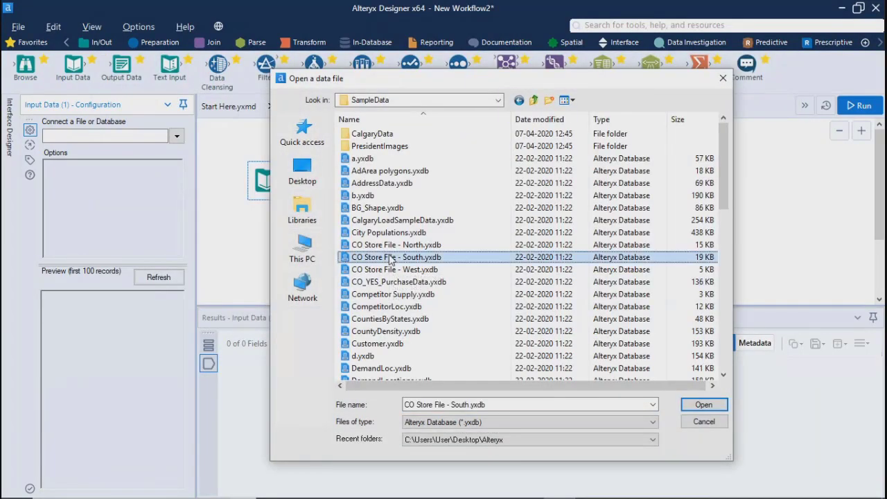
click(393, 246)
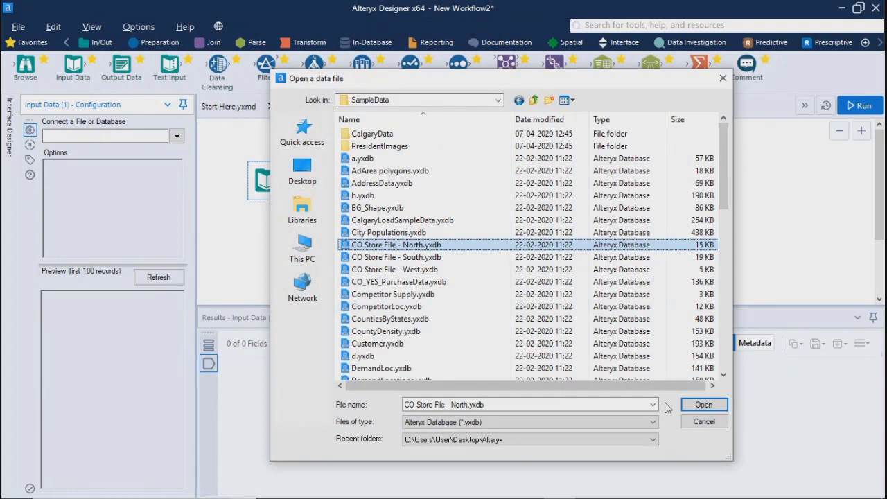
click(703, 404)
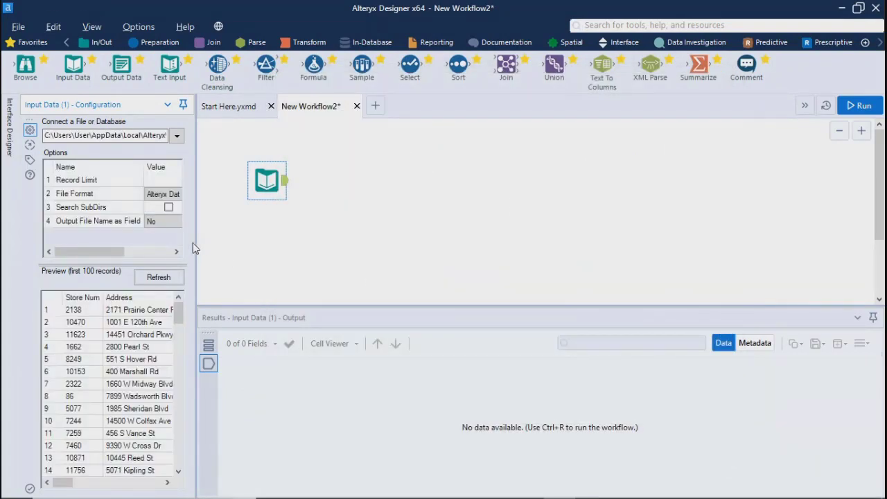
Step: Widen the configuration area and enable Search SubDirs for the Input Data tool, keeping Alteryx Database (*.yxdb) as the file format
drag(196, 243, 284, 250)
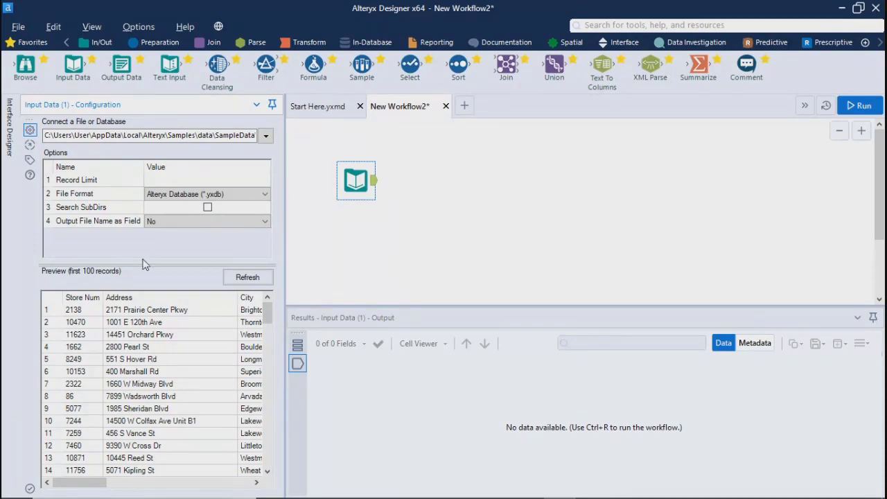
click(207, 208)
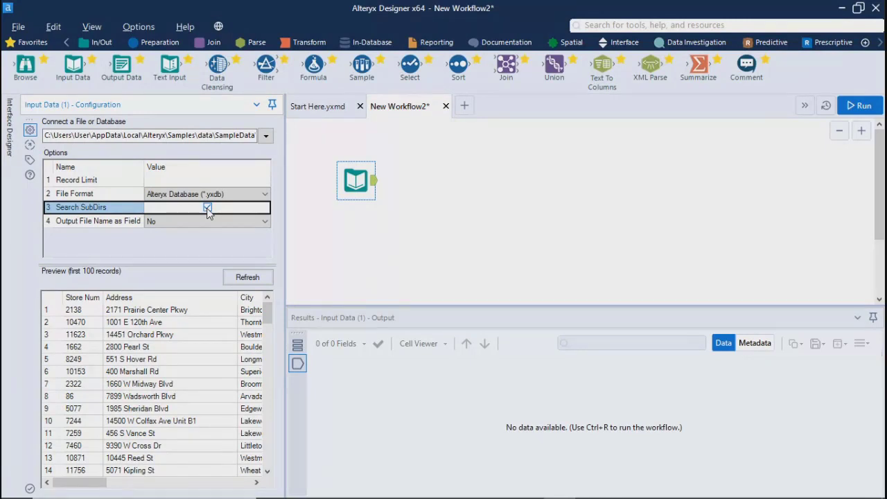
click(207, 208)
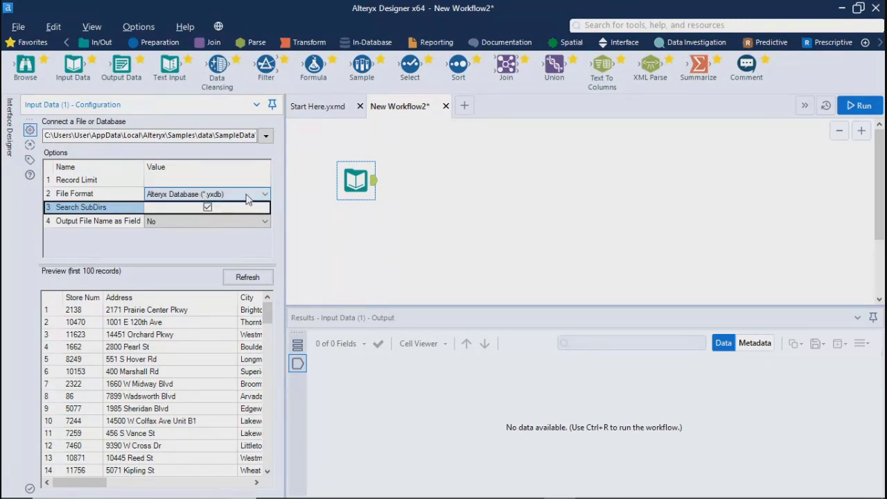
click(206, 199)
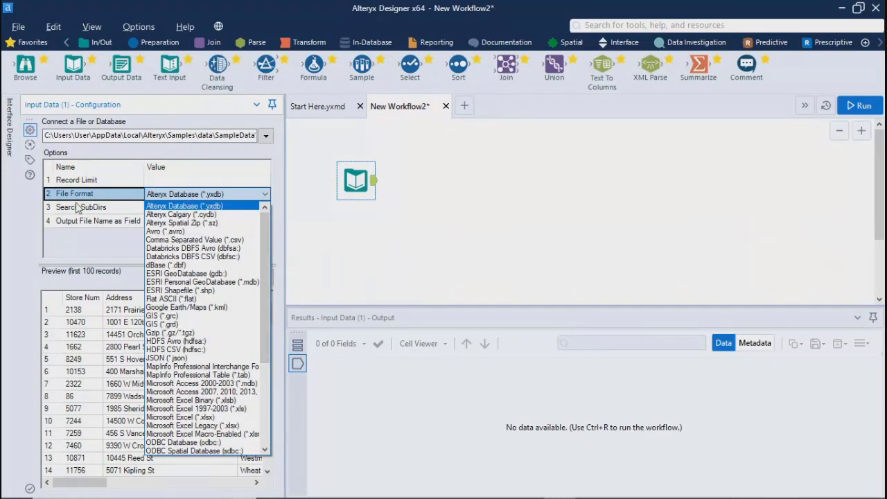
click(225, 198)
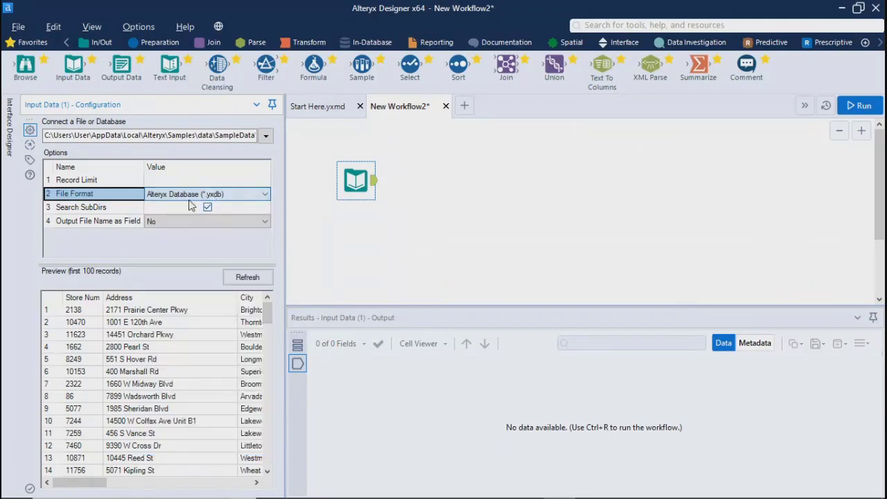
Step: Remove the file name from the Input Data path so it ends at SampleData, and read it as Alteryx Database (*.yxdb)
click(229, 139)
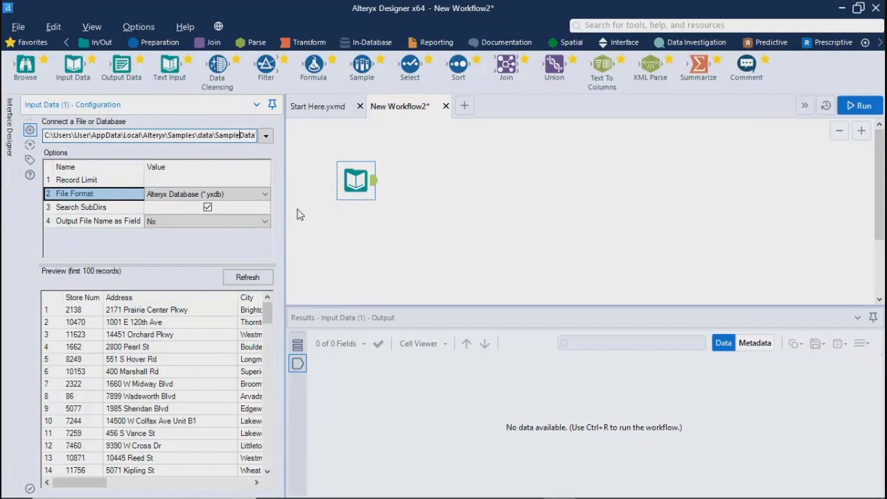
key(Right)
key(Right)
key(Right)
key(Right)
key(Right)
key(Right)
key(Right)
key(Right)
key(Right)
key(Right)
key(Right)
key(Right)
key(Right)
key(Right)
key(Right)
key(Right)
key(Right)
key(Right)
key(Right)
key(Right)
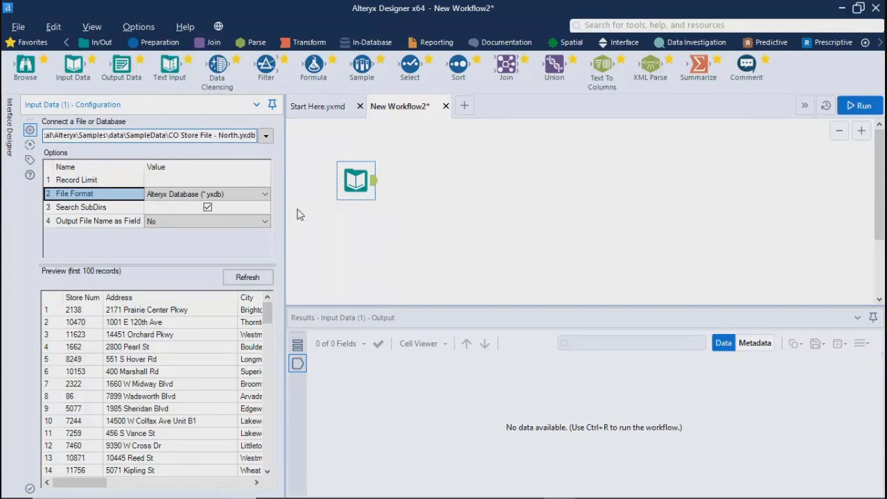
key(shift+Left)
key(shift+Left)
key(shift+Left)
key(shift+Left)
key(shift+Left)
key(shift+Left)
key(shift+Left)
key(shift+Left)
key(shift+Left)
key(shift+Left)
key(shift+Left)
key(shift+Left)
key(shift+Left)
key(shift+Left)
key(shift+Left)
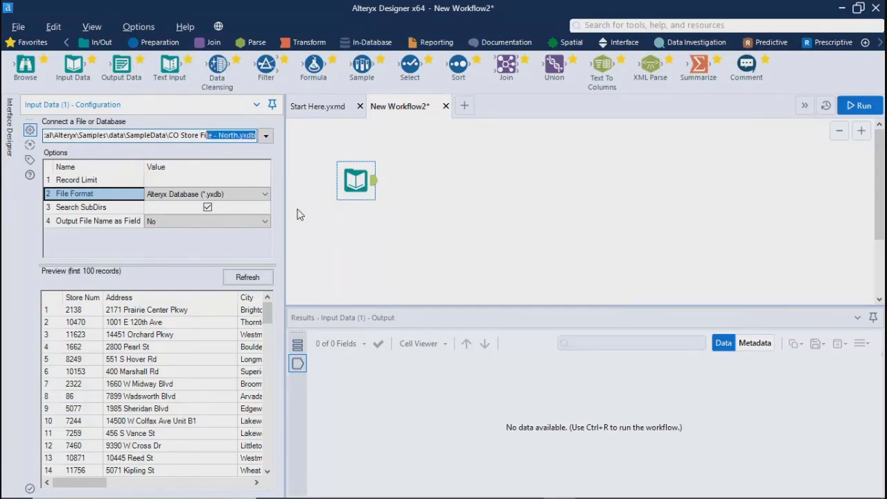
key(shift+Left)
key(shift+Left)
key(shift+Left)
key(shift+Left)
key(shift+Left)
key(shift+Left)
key(shift+Left)
key(shift+Left)
key(shift+Left)
key(BackSpace)
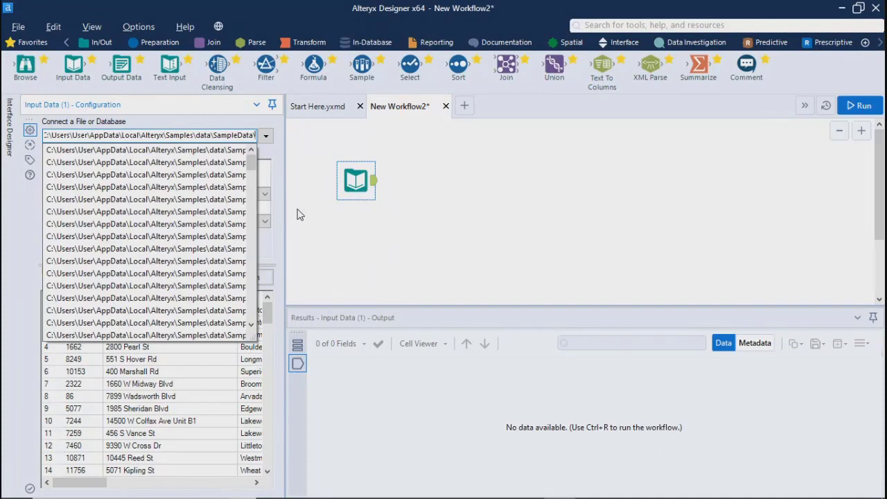
key(Escape)
click(438, 261)
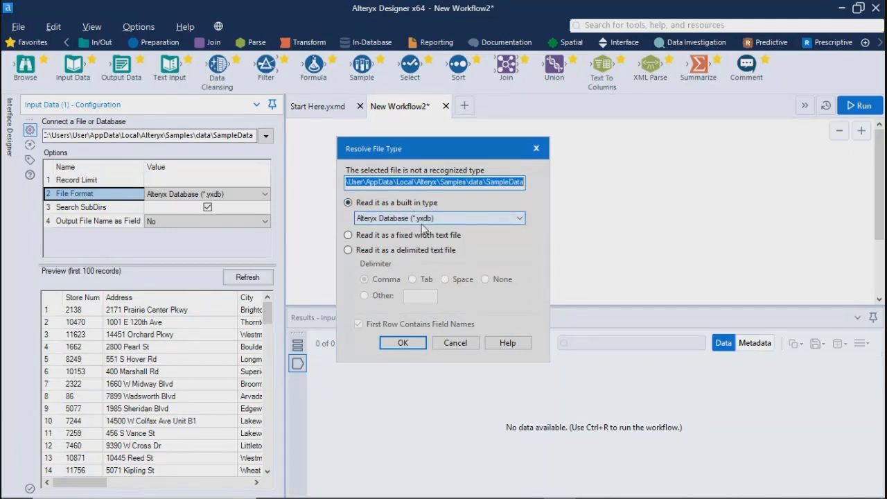
click(402, 342)
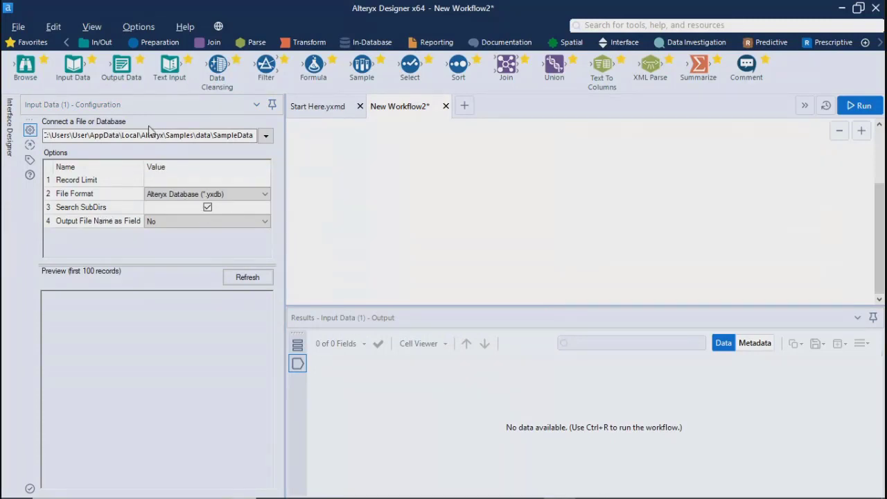
Step: Try running the workflow with the Input Data tool pointing at the SampleData folder, and reselect the tool
click(323, 208)
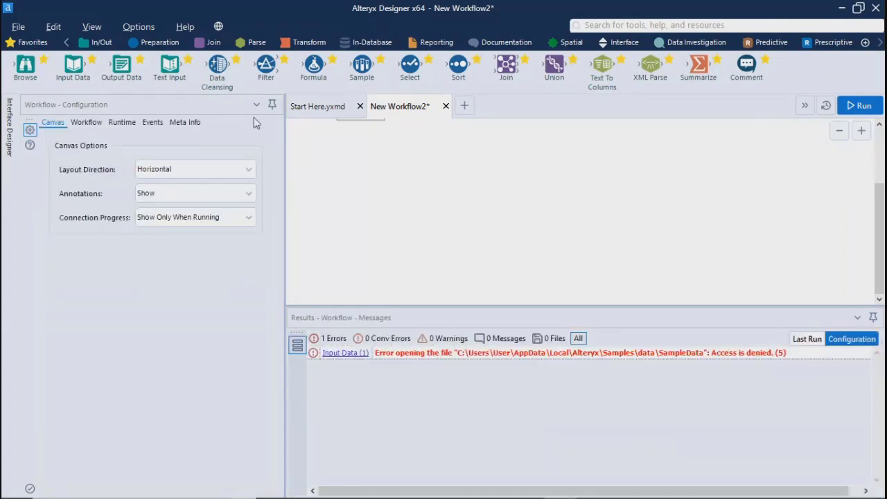
click(356, 188)
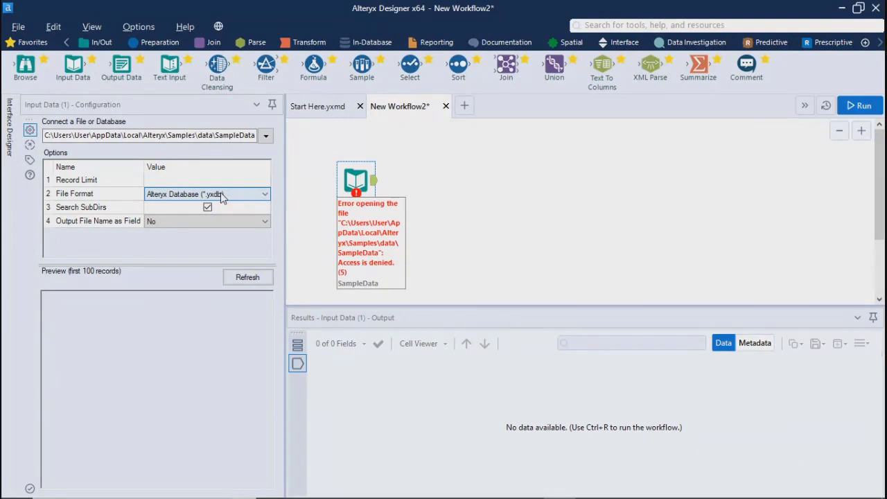
click(185, 229)
click(349, 181)
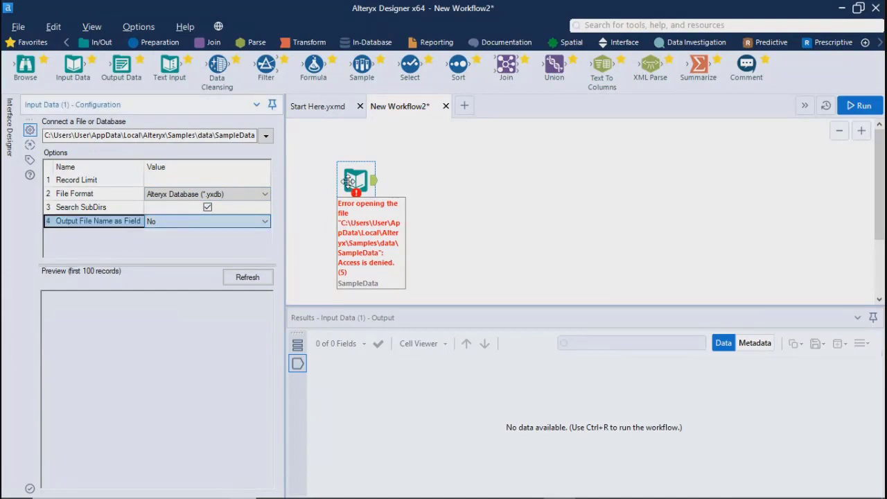
click(856, 107)
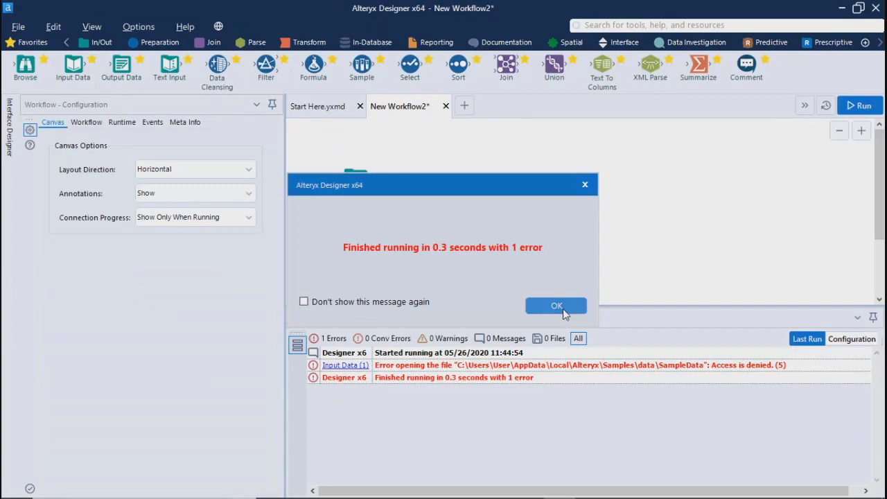
click(556, 306)
click(357, 181)
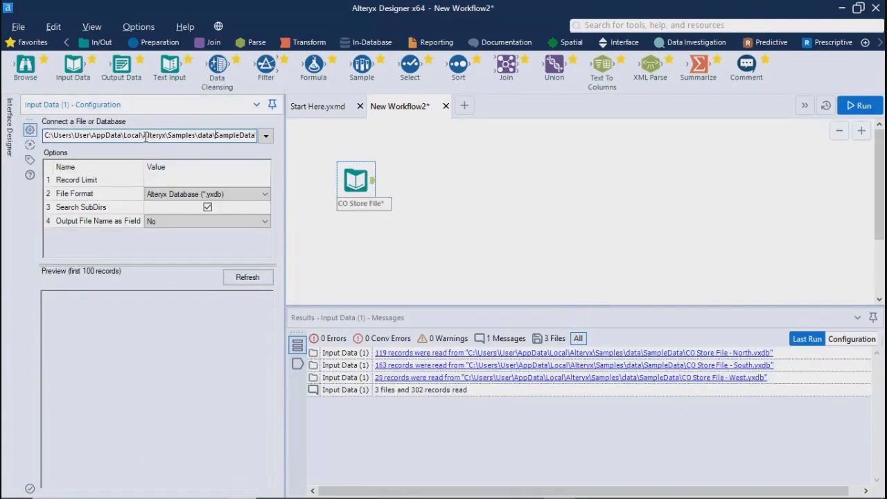
Step: Examine the file-name wildcard at the end of the Input Data tool's path
key(Right)
key(Right)
key(Right)
key(Right)
key(Right)
key(Right)
key(Right)
key(Right)
key(Right)
key(Right)
key(Right)
key(Right)
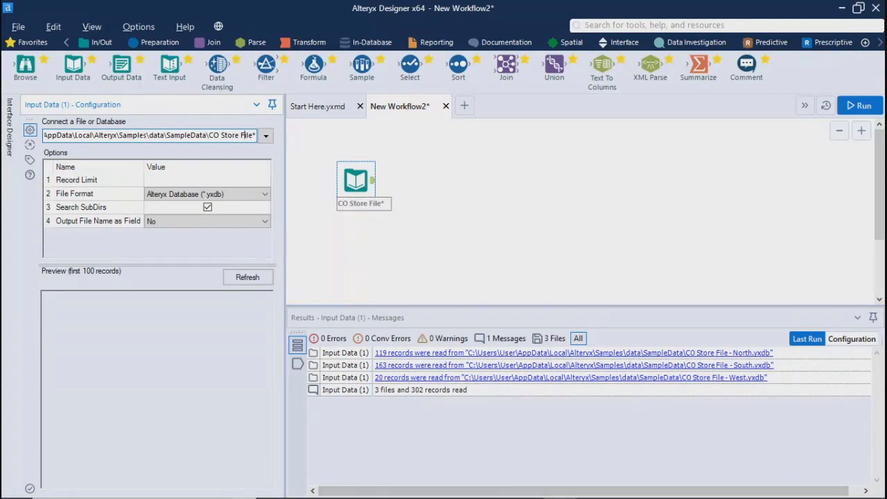
Step: Switch to the SampleData folder in File Explorer and create a new subfolder named Data
click(327, 483)
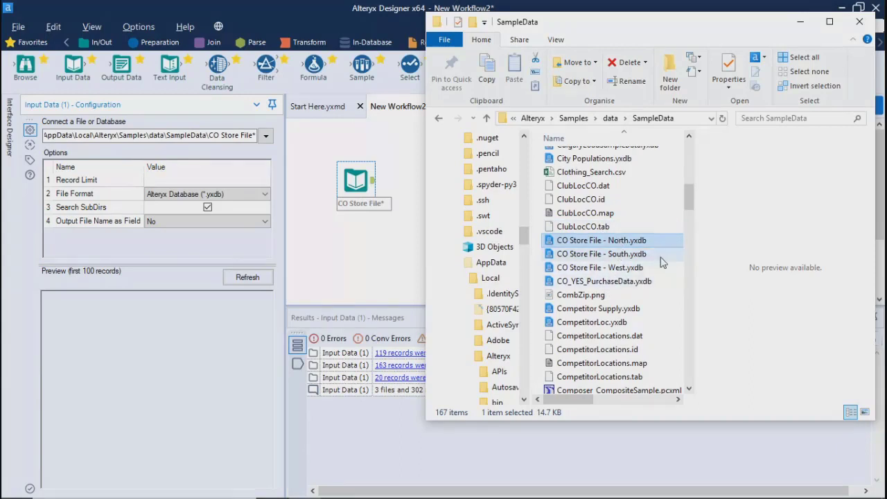
click(603, 284)
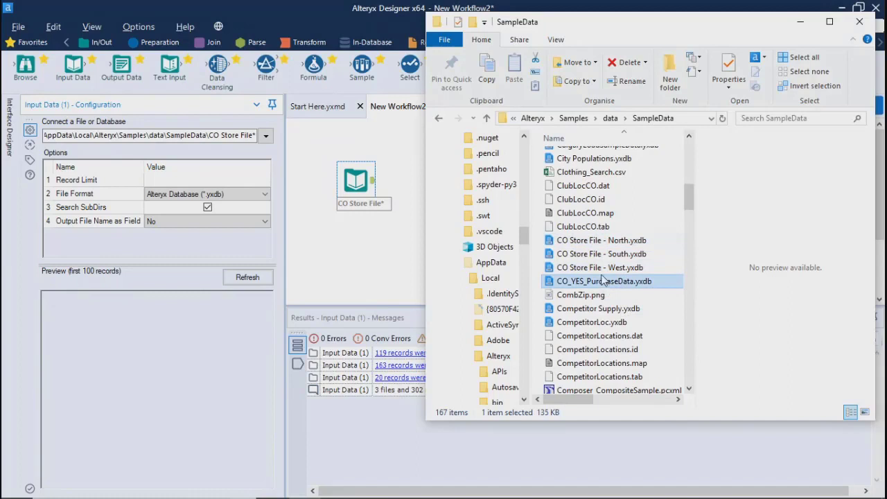
click(670, 77)
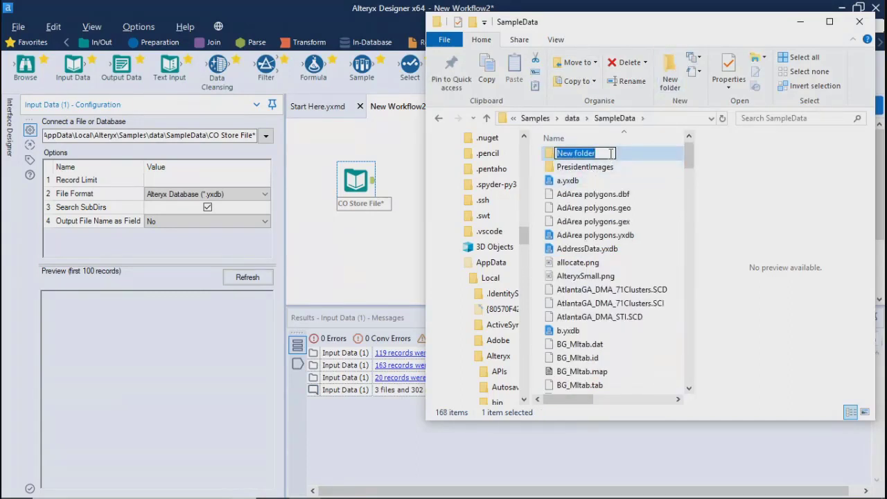
text(Data)
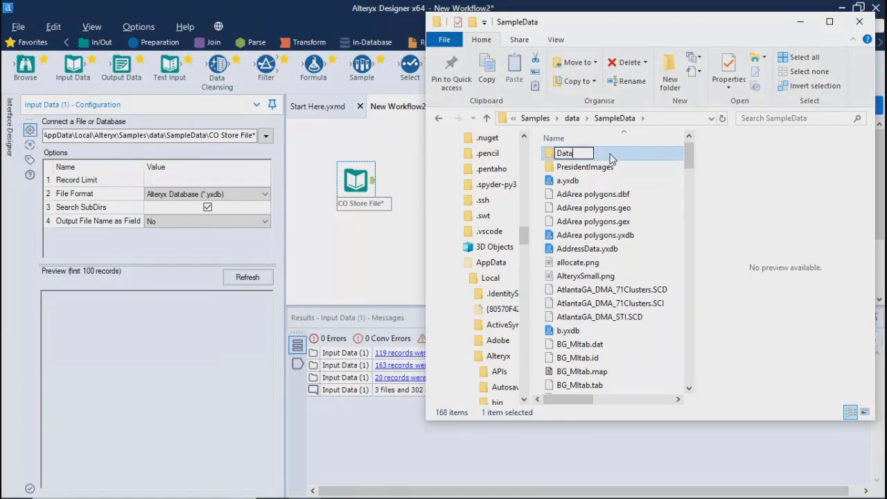
key(Return)
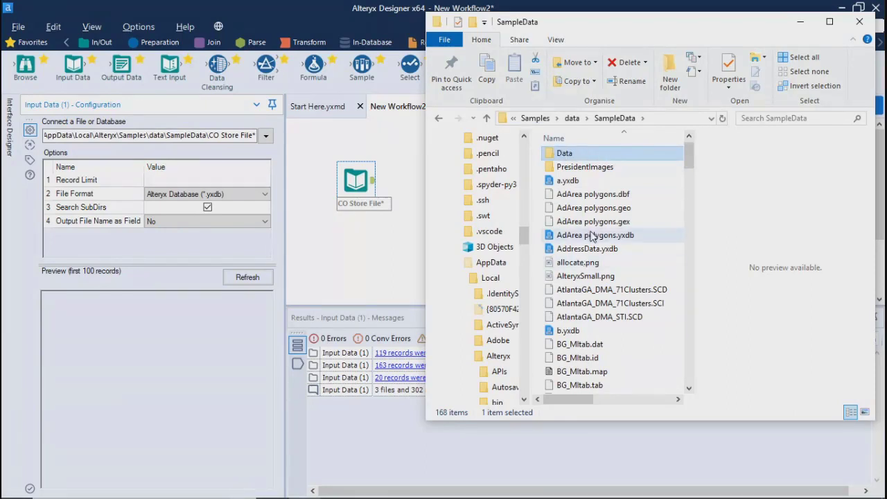
Step: Copy CO Store File - North, South and West.yxdb from SampleData into its Data subfolder
scroll(613, 294, down, 6)
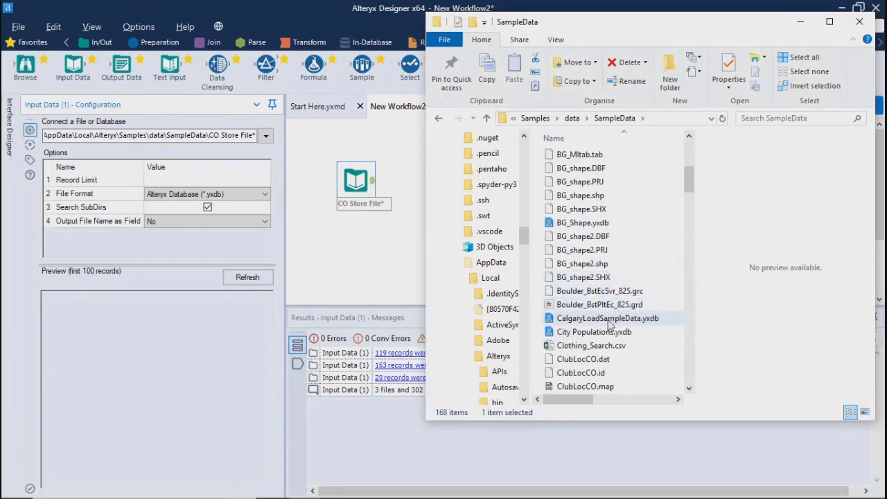
scroll(609, 318, up, 6)
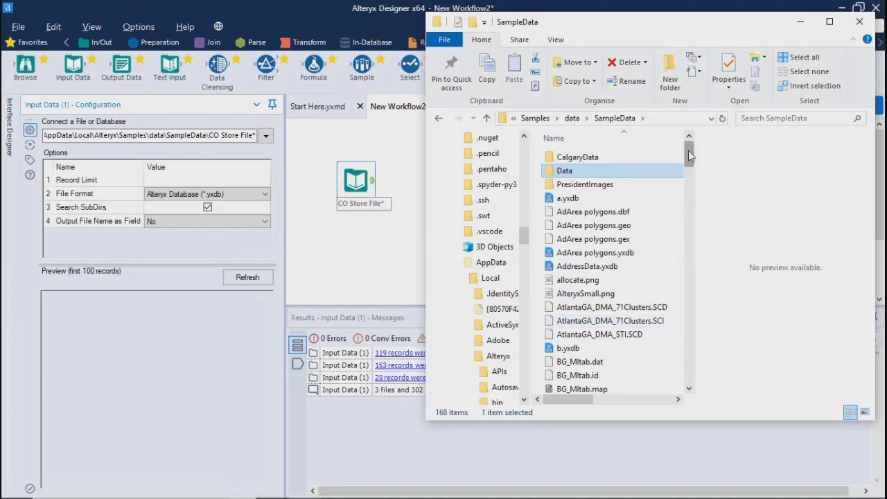
drag(688, 155, 688, 199)
click(611, 233)
key(shift+Down)
key(shift+Down)
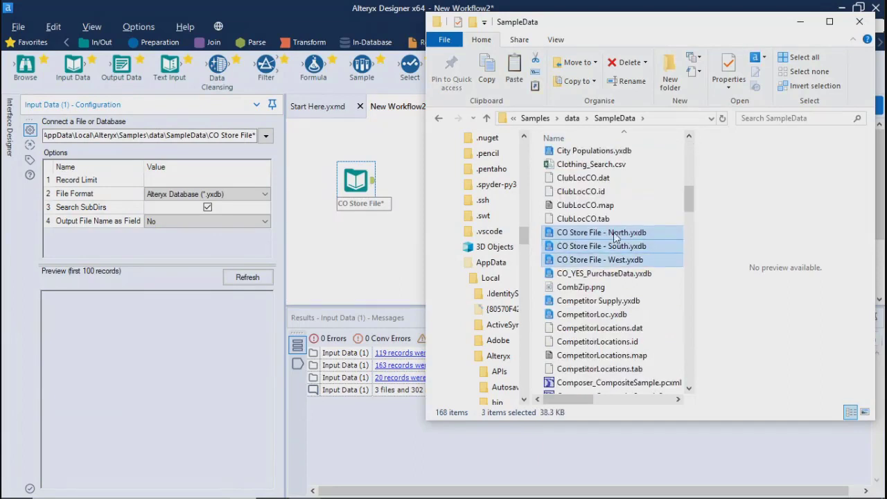
scroll(616, 248, up, 5)
double_click(564, 175)
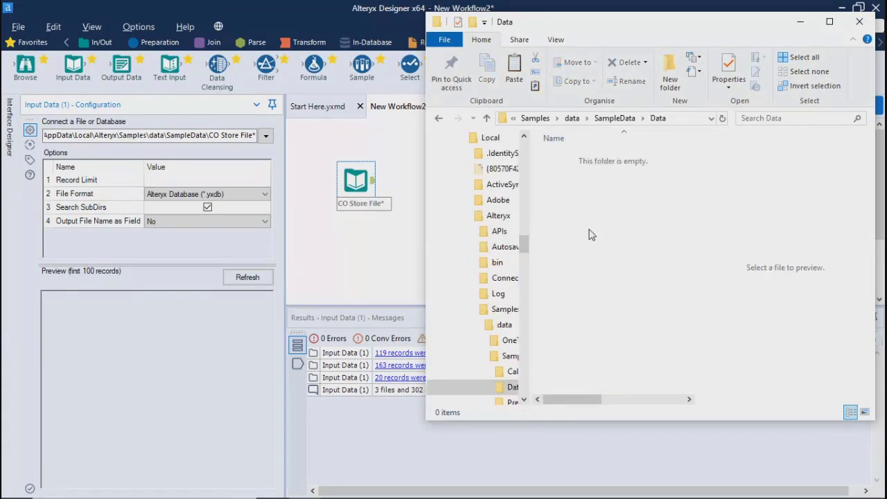
key(ctrl+v)
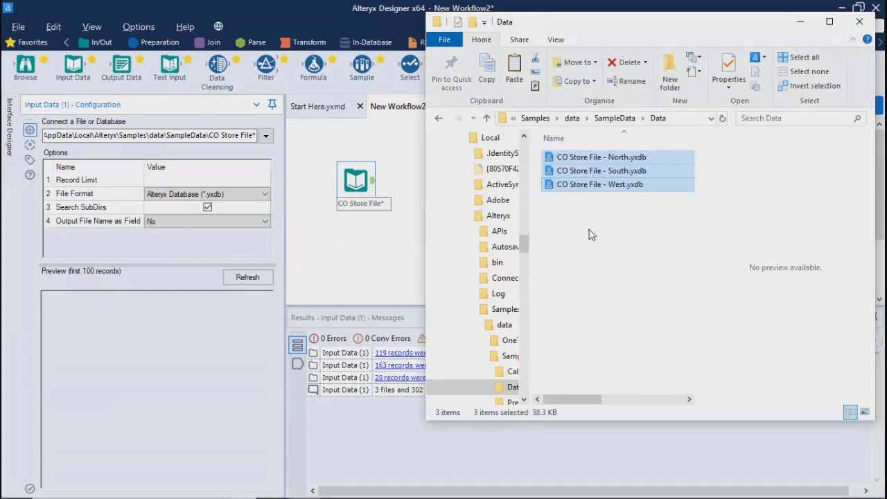
Step: Switch back to Alteryx Designer, select the Input Data tool and examine the wildcard at the end of its file path
click(359, 263)
key(ctrl+r)
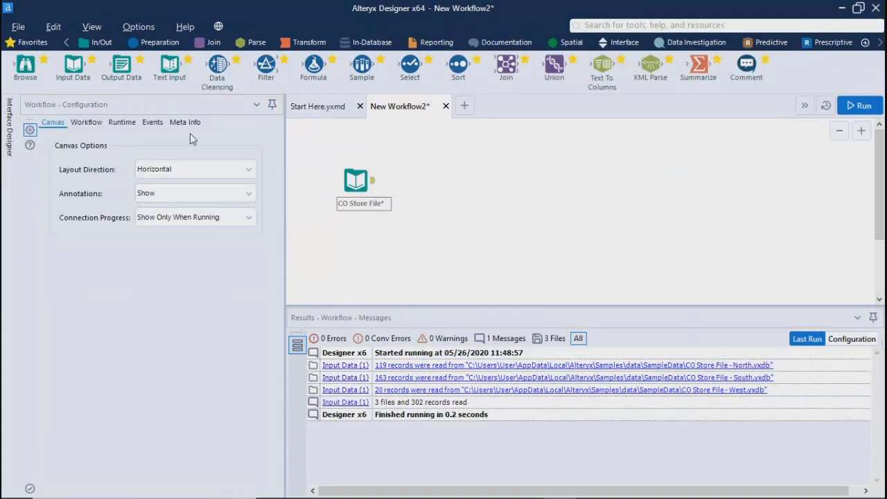
click(356, 182)
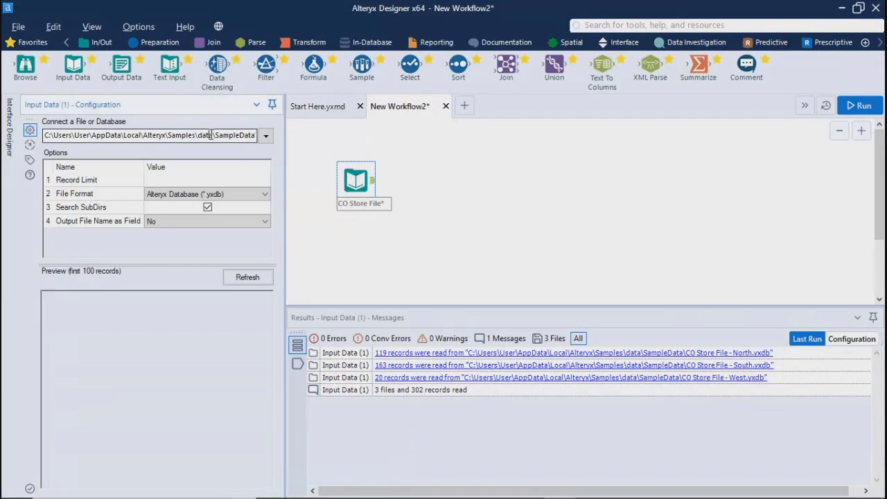
key(Right)
key(Right)
key(Right)
key(Right)
key(Right)
key(Right)
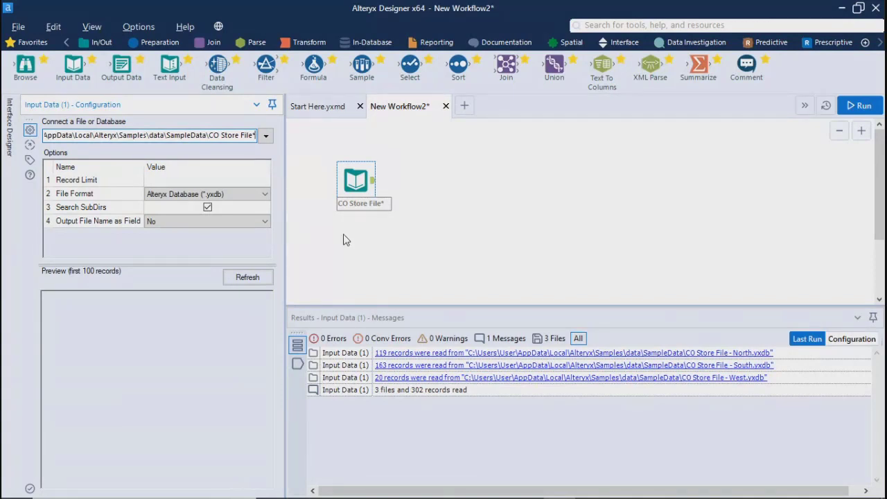
Step: Connect a Browse tool to the CO Store File* input and run the workflow with Search SubDirs turned off
click(207, 209)
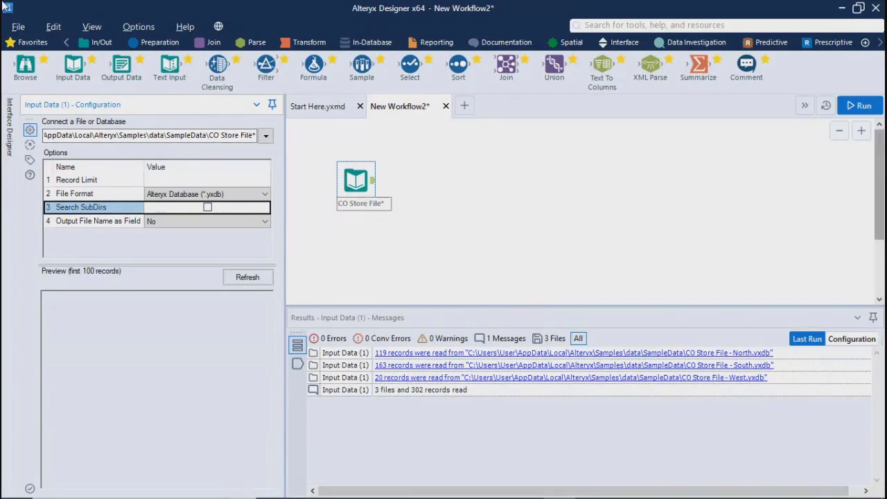
drag(121, 66, 444, 182)
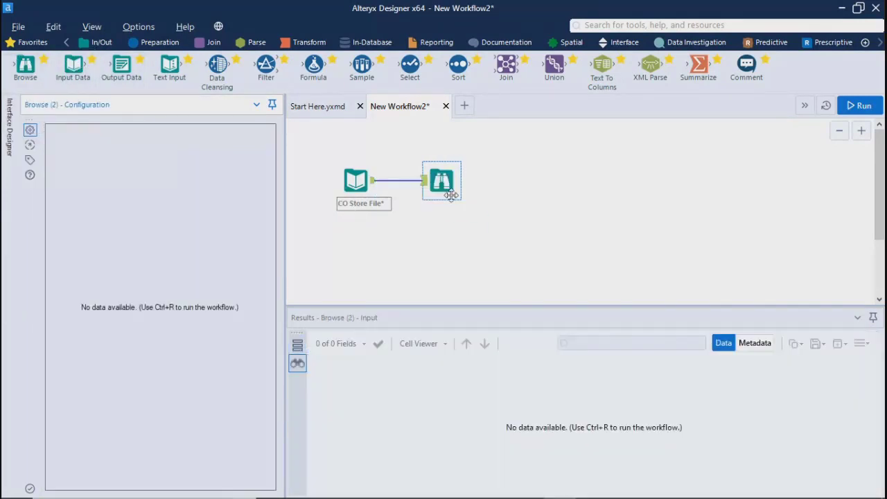
click(850, 111)
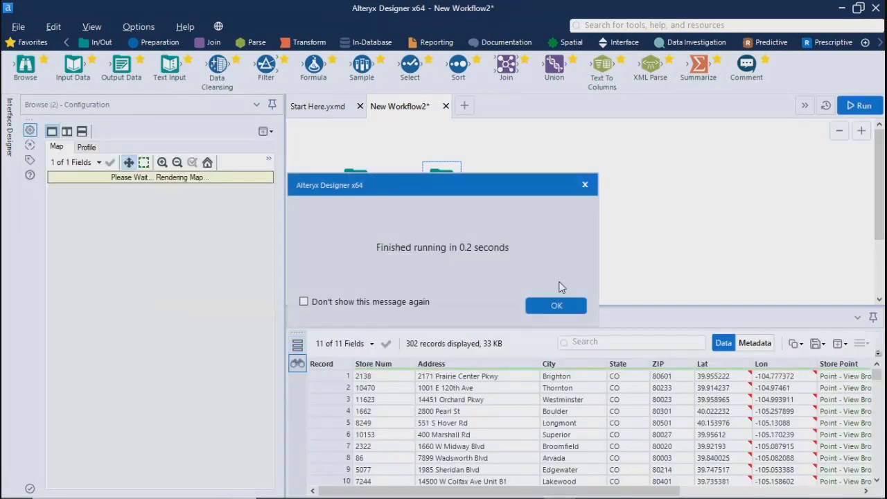
click(547, 305)
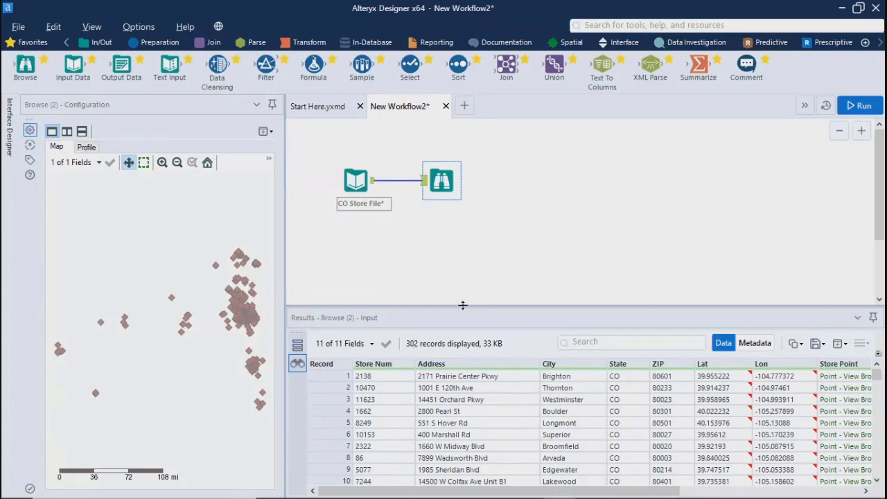
Step: Enlarge the results area and examine the combined store records across to the Region column, then restore the layout
drag(464, 306, 464, 254)
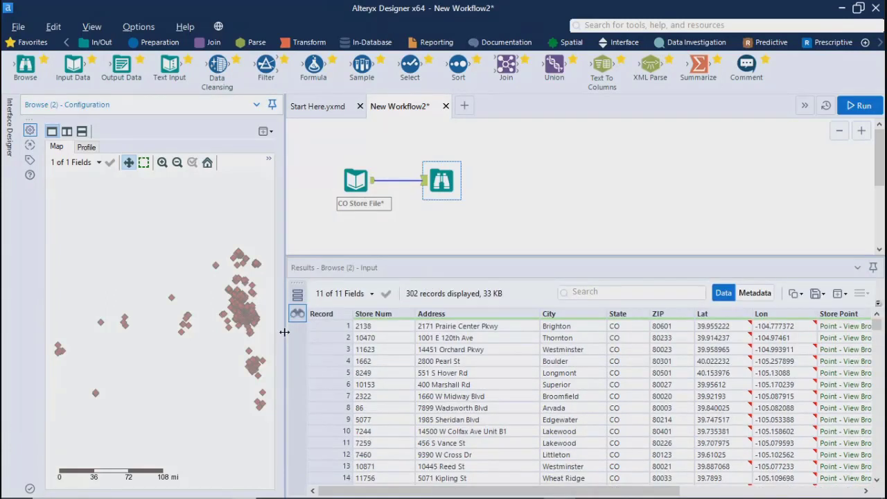
drag(284, 331, 193, 320)
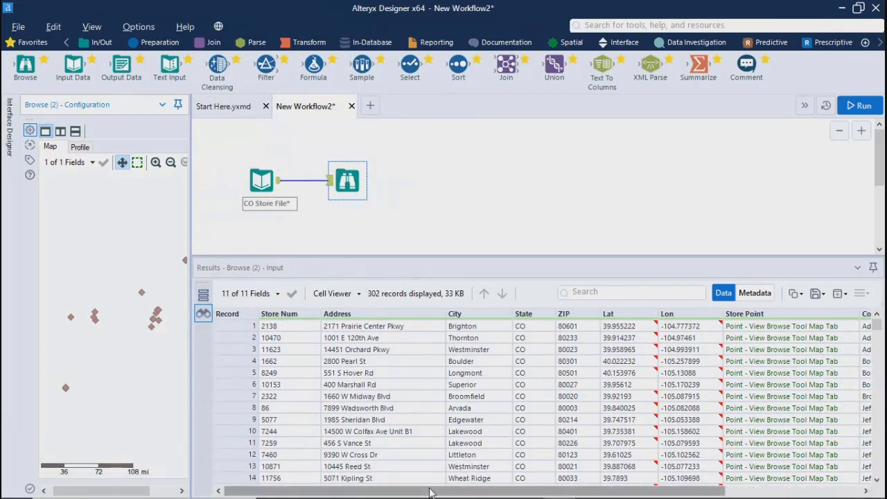
drag(428, 492, 476, 496)
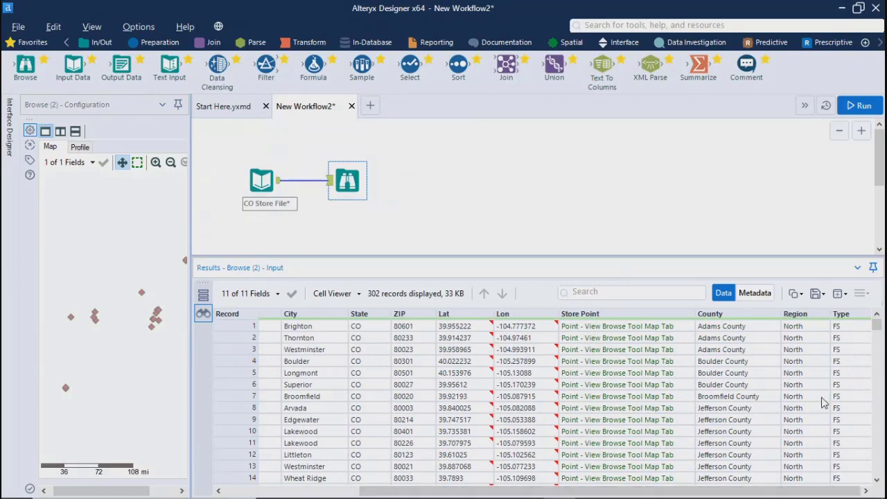
drag(803, 337, 813, 386)
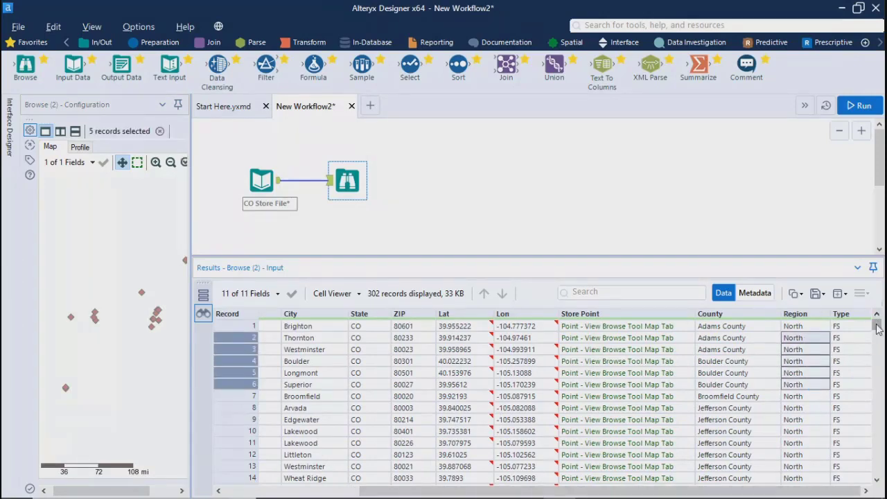
mouse_move(875, 324)
mouse_down()
mouse_move(859, 400)
mouse_move(868, 483)
mouse_move(875, 323)
mouse_up()
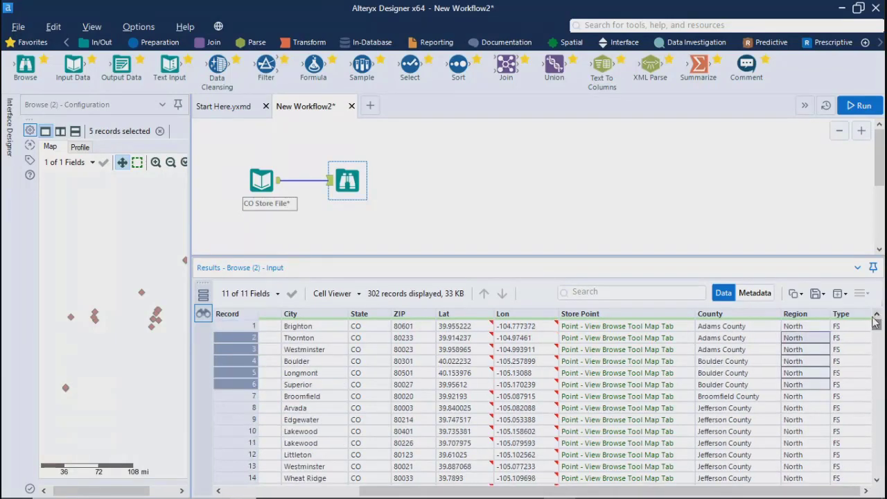
click(339, 493)
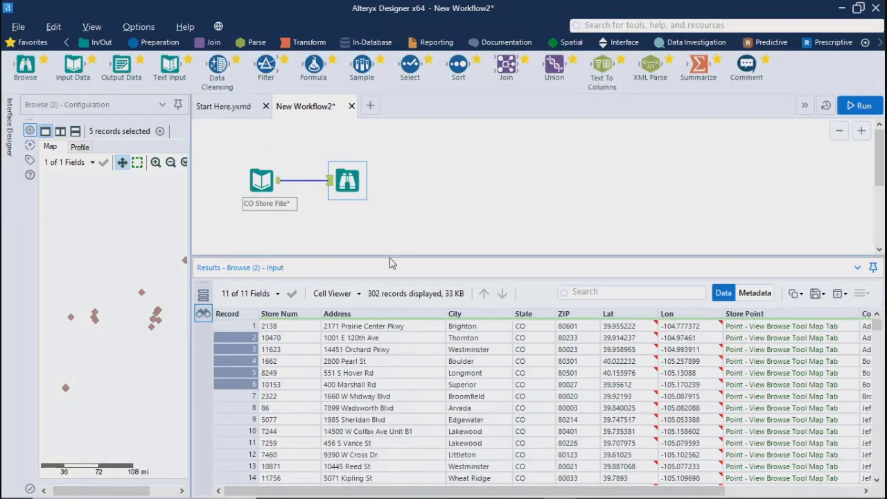
drag(388, 256, 390, 377)
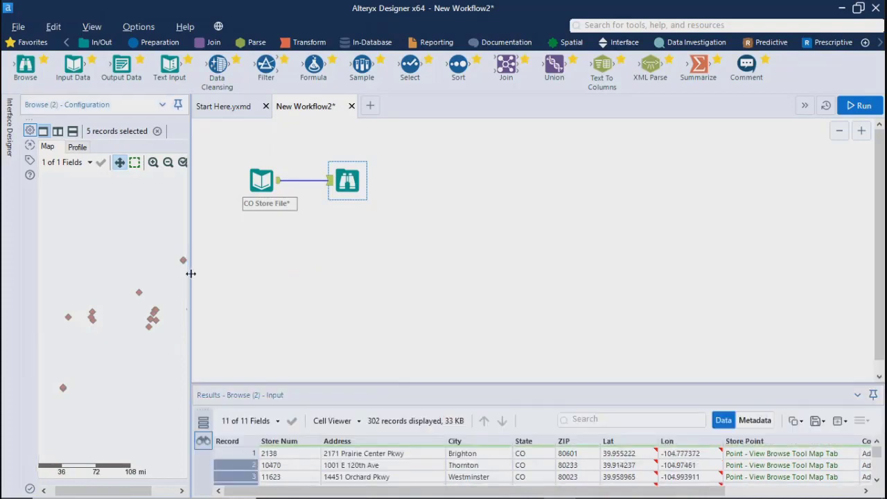
drag(192, 273, 358, 289)
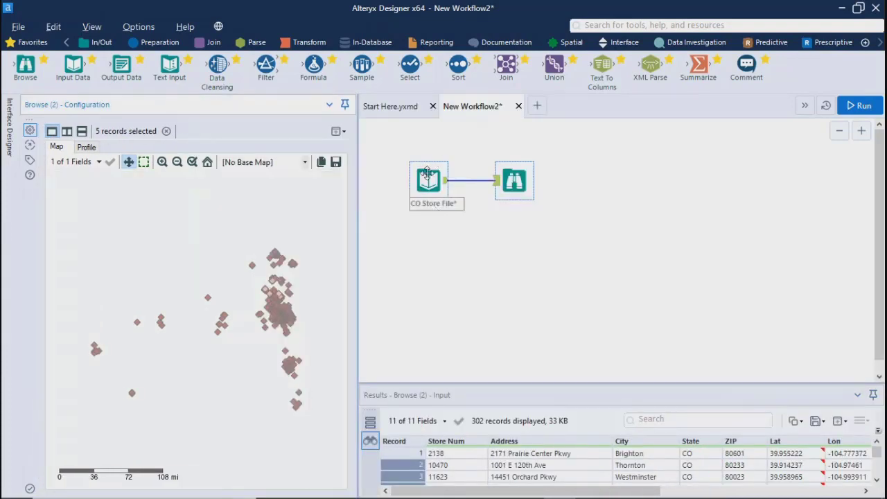
Step: Turn on Search SubDirs for the CO Store File* input, rerun the workflow and enlarge the list of result messages
click(428, 178)
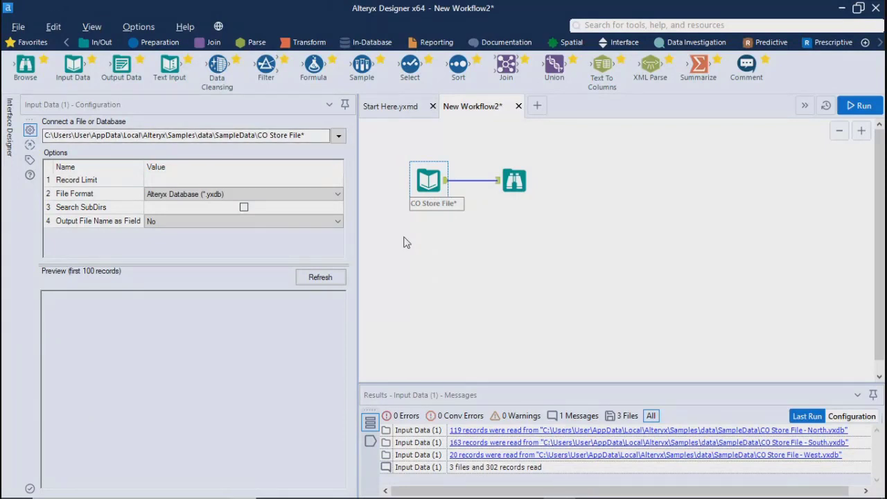
click(243, 207)
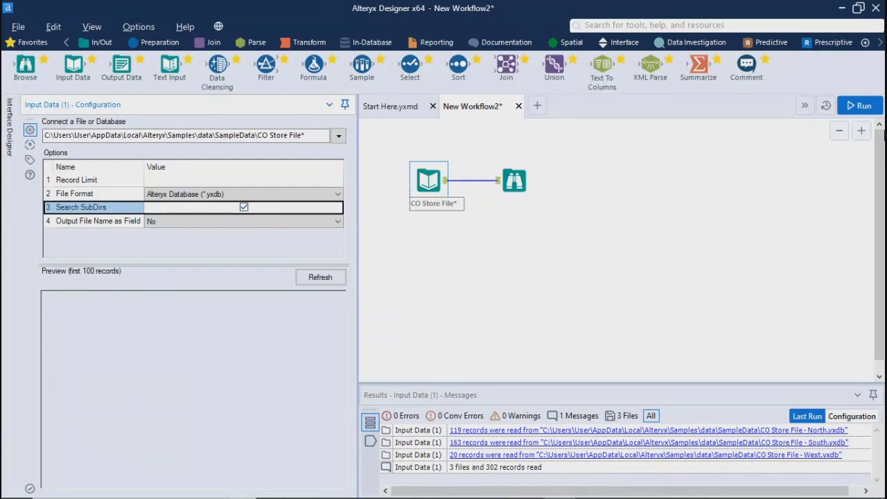
click(860, 108)
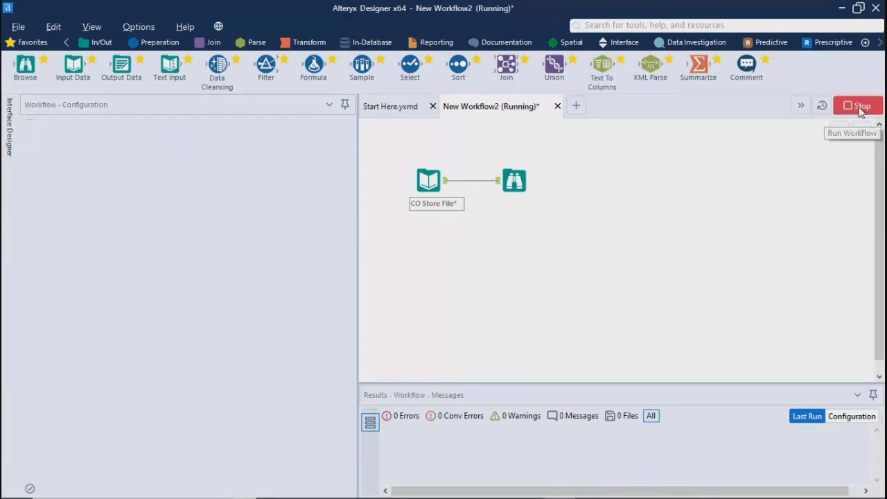
click(543, 305)
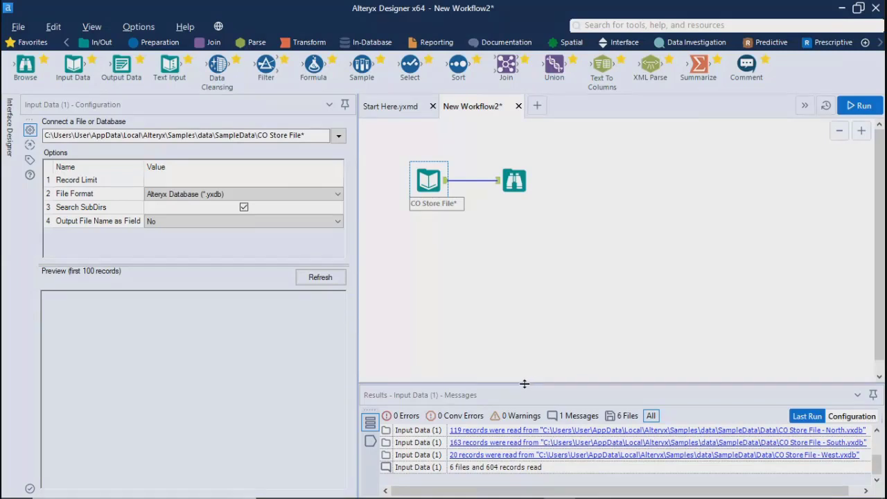
drag(518, 298, 516, 268)
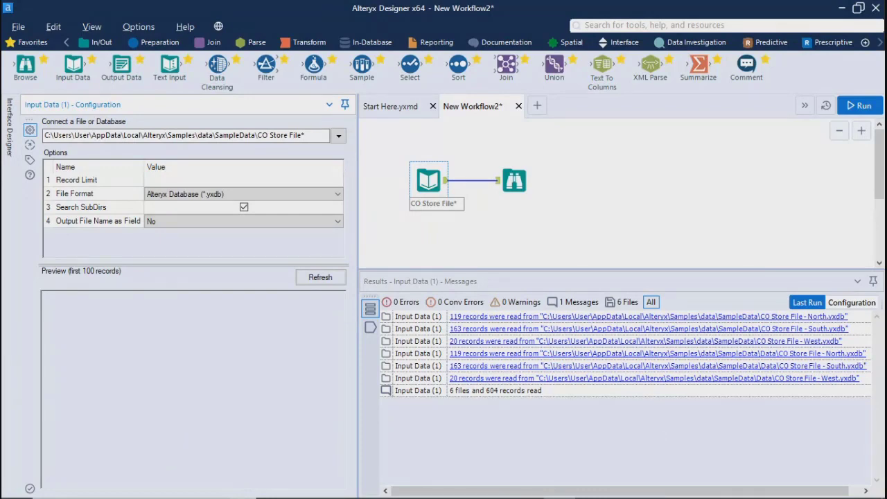
Step: Switch to the online meeting in Chrome to check it, and return to Alteryx Designer
mouse_move(105, 485)
mouse_move(406, 489)
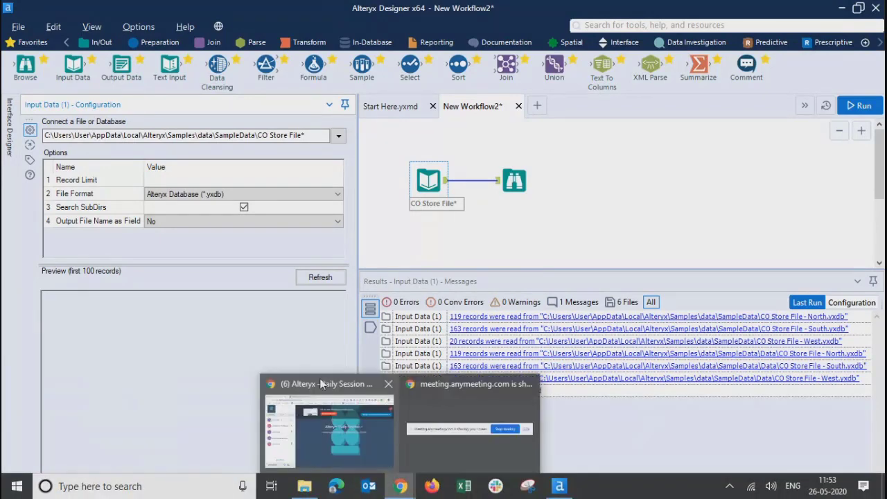
click(314, 383)
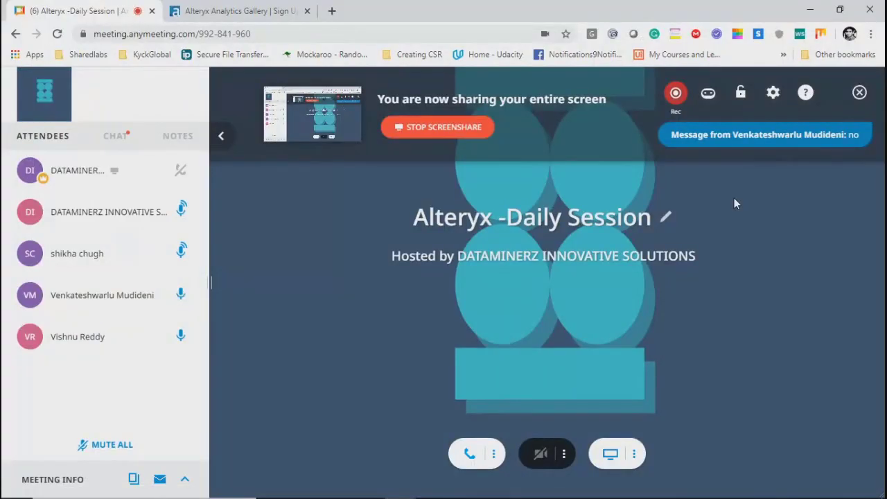
click(808, 10)
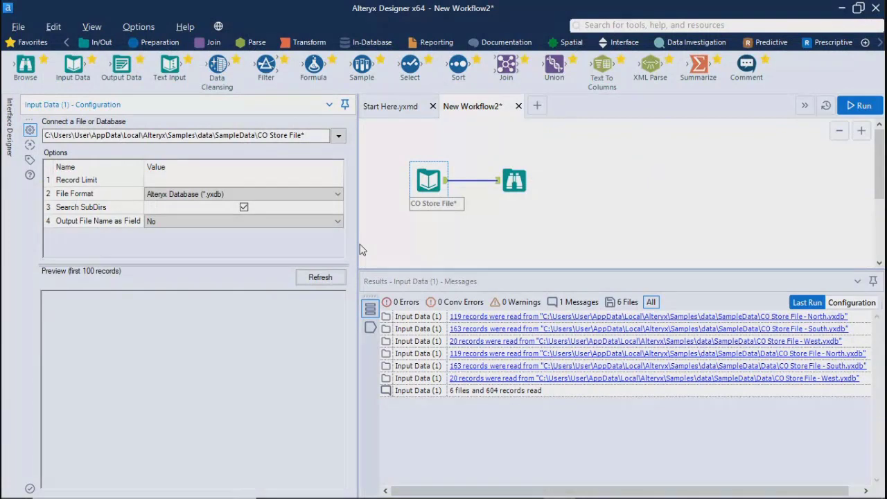
Step: Examine the Input Data path through to its CO Store File* wildcard, then minimize Alteryx Designer and File Explorer
drag(360, 250, 307, 256)
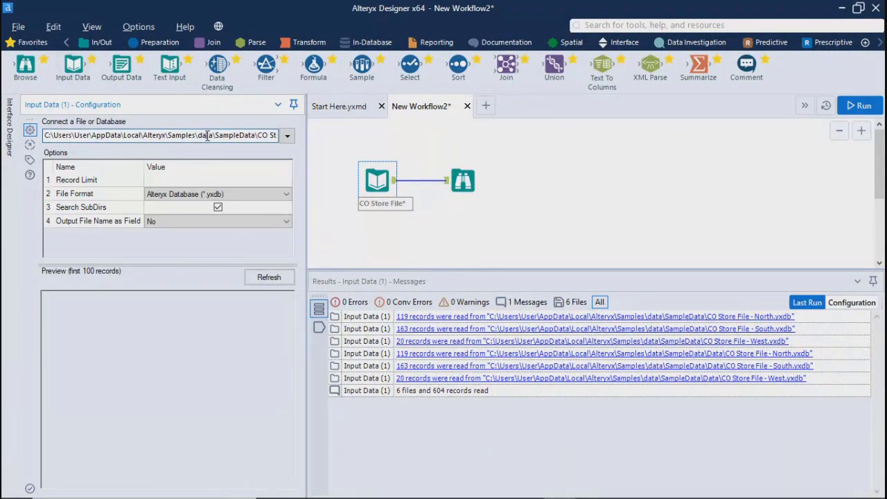
key(Right)
key(Right)
key(Right)
key(Right)
key(Right)
key(Right)
key(Right)
key(Right)
key(Right)
key(Right)
key(Right)
key(Right)
key(Right)
key(Right)
key(Right)
key(Right)
key(Right)
key(Right)
key(Right)
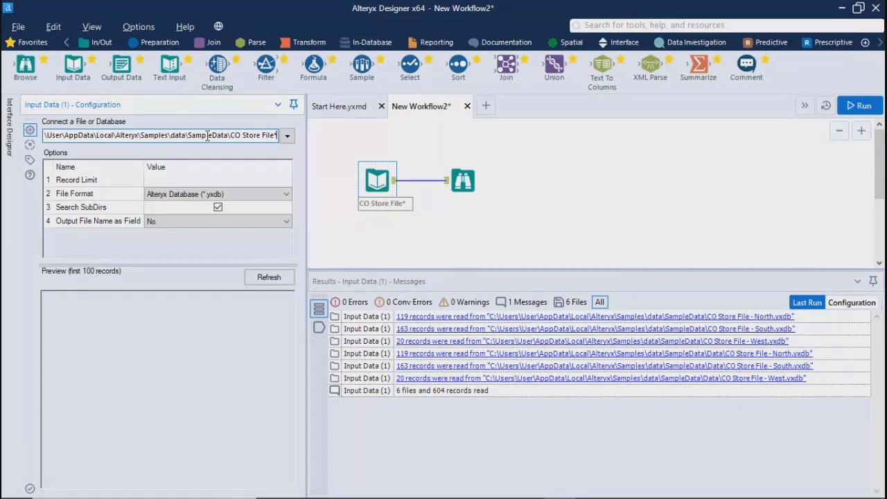
click(841, 8)
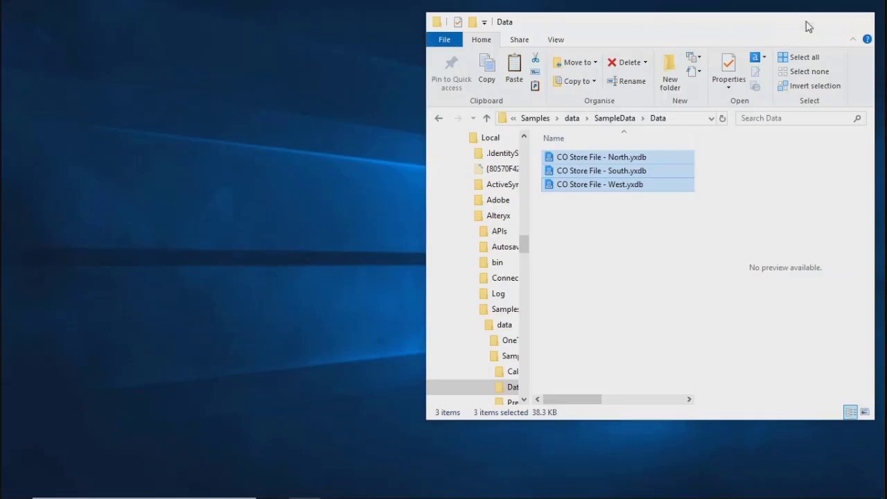
click(803, 23)
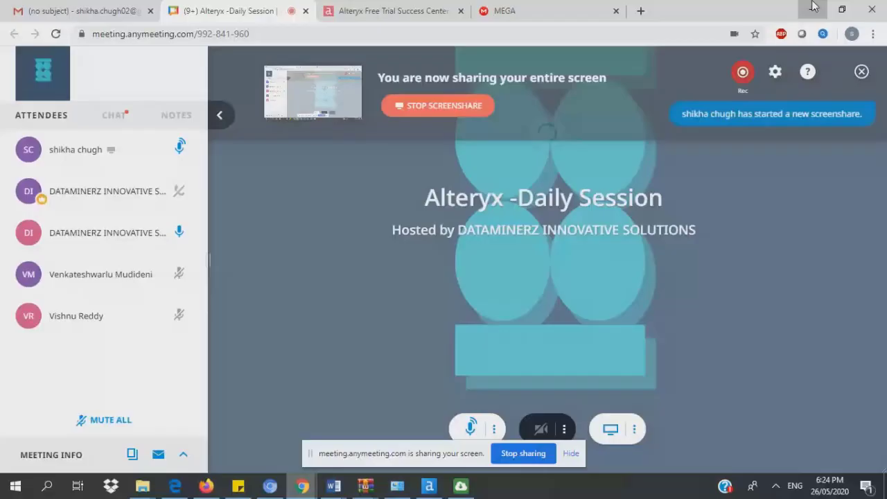
Step: Switch to the Union Tool document in Word and read the configuration modes under Configure the Tool
click(812, 8)
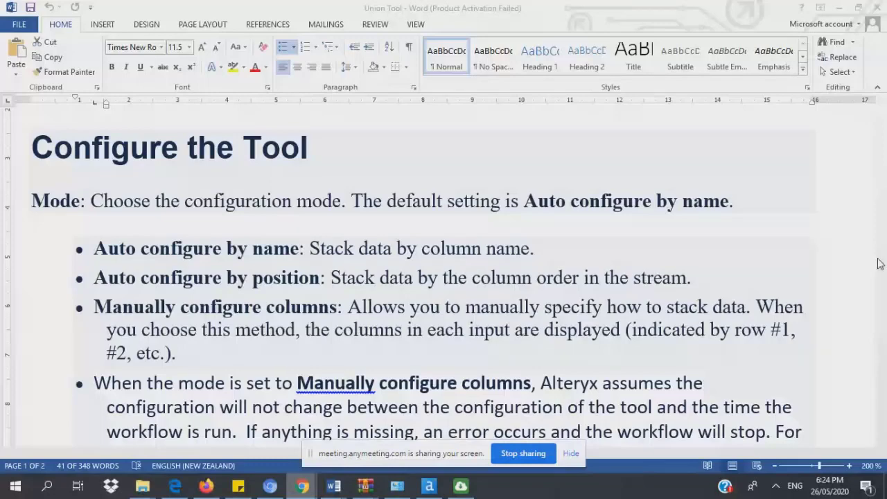
mouse_move(880, 149)
mouse_down()
mouse_move(879, 130)
mouse_move(880, 142)
mouse_up()
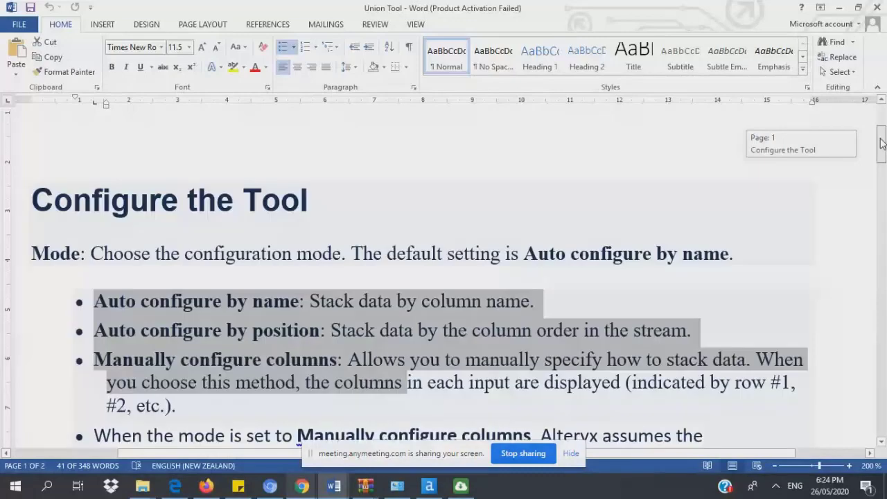
drag(882, 142, 881, 148)
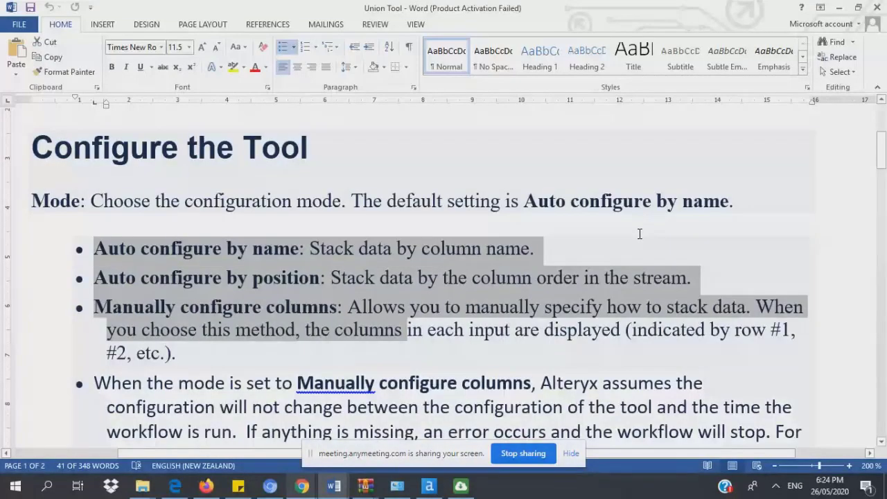
Step: Read the Union tool's configuration modes, the When columns differ section, and the Error and Warning handling choices
drag(95, 248, 383, 338)
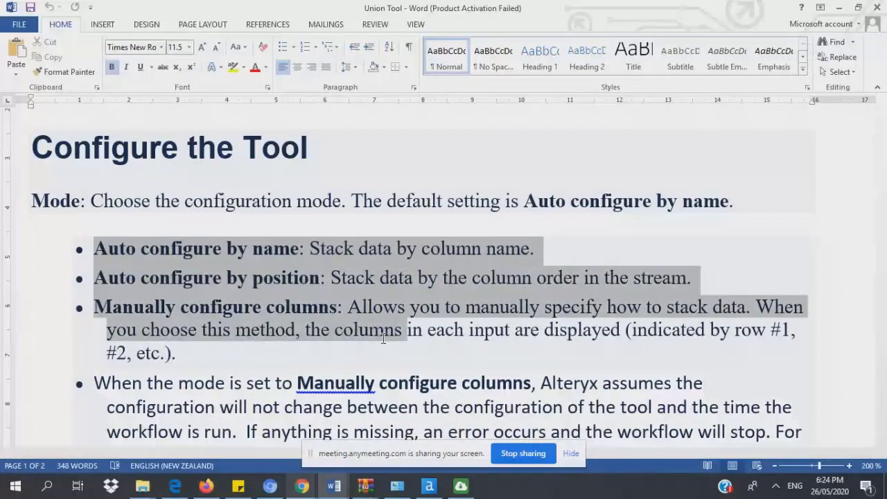
click(178, 354)
drag(881, 154, 881, 191)
drag(100, 288, 268, 386)
click(269, 387)
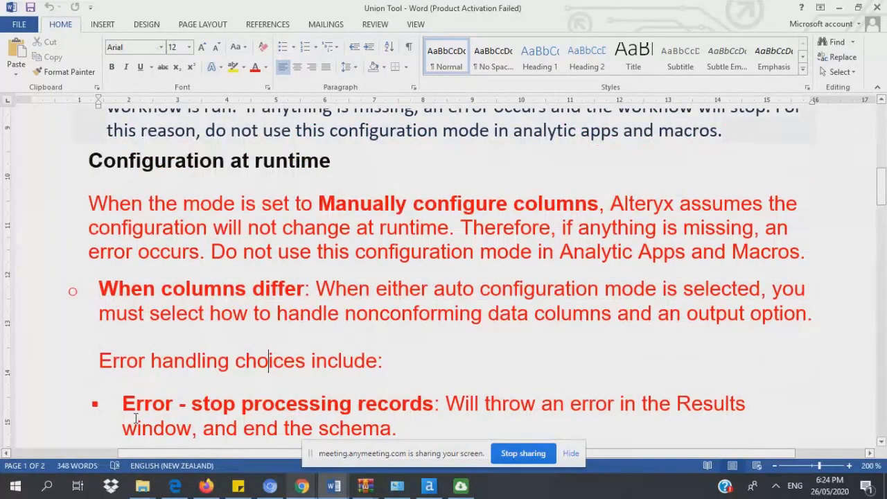
triple_click(136, 418)
scroll(136, 419, down, 1)
click(414, 413)
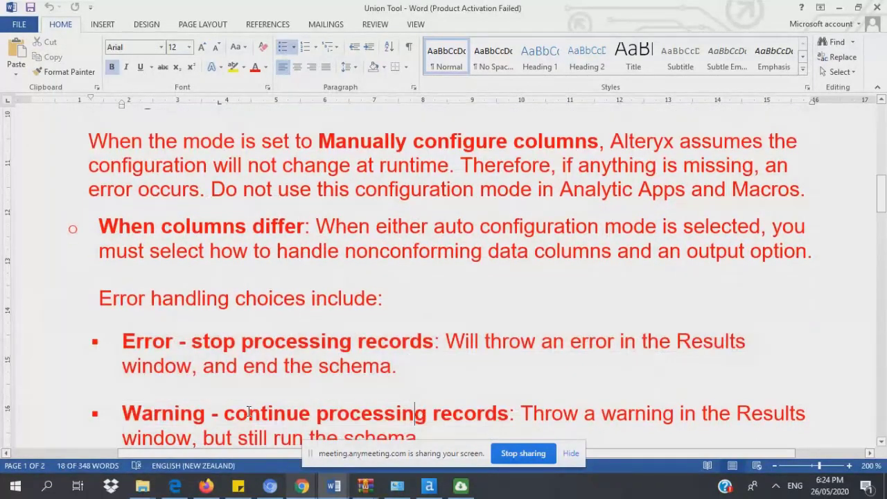
drag(139, 413, 509, 416)
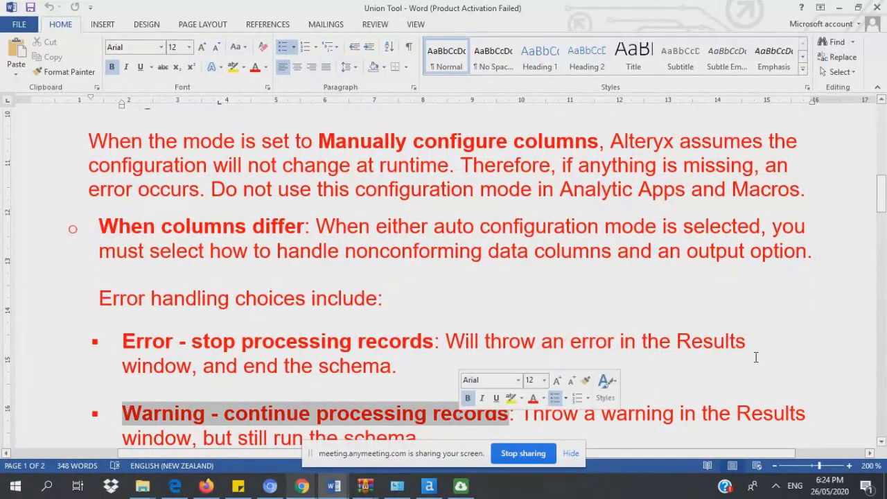
click(786, 353)
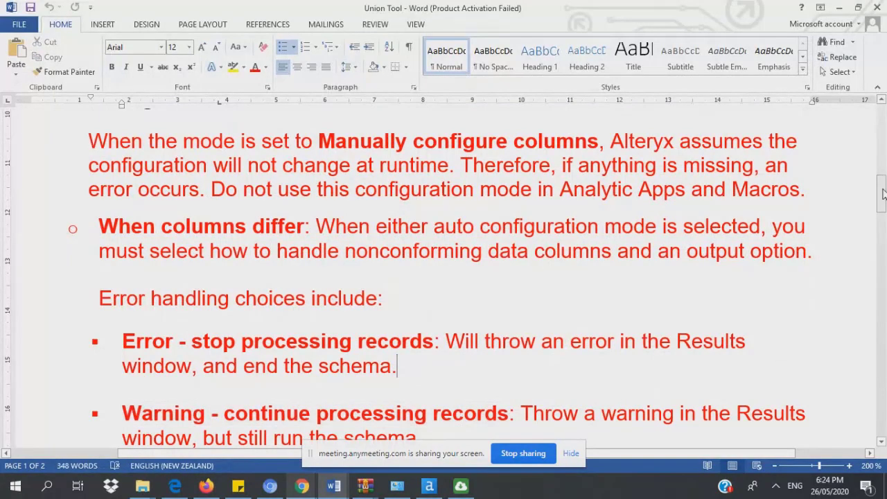
Step: Review the When columns differ rule again and read the error handling choices through to Ignore and the Output options
mouse_move(883, 194)
mouse_down()
mouse_move(882, 250)
mouse_move(875, 187)
mouse_up()
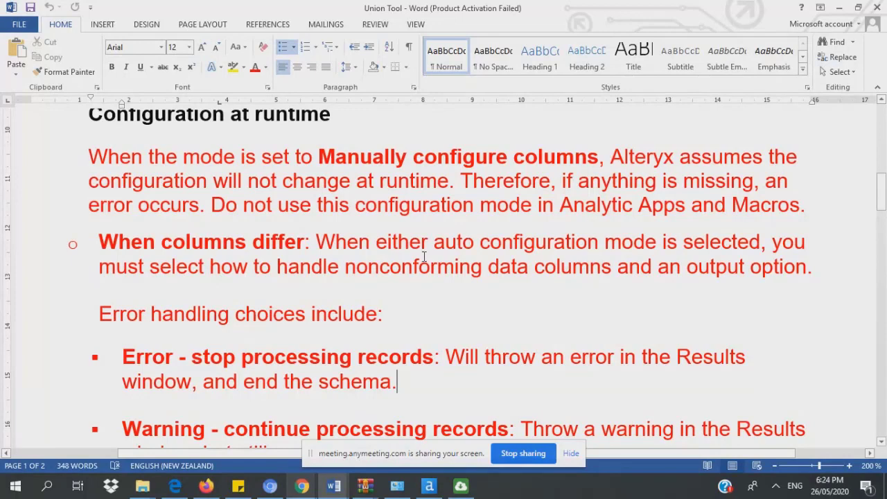
drag(316, 241, 99, 242)
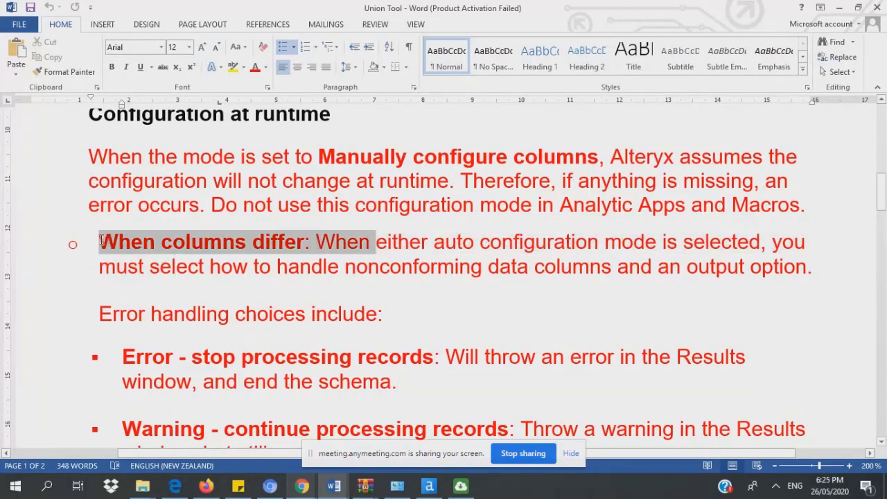
click(288, 266)
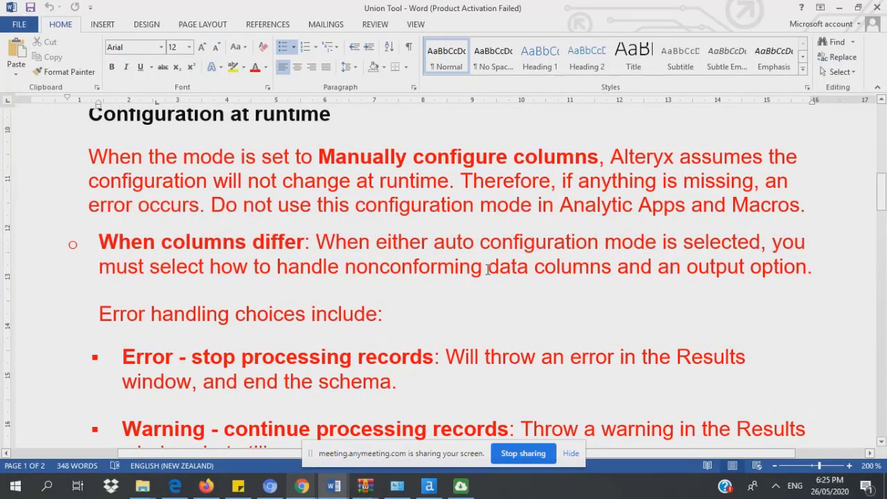
drag(344, 315, 87, 312)
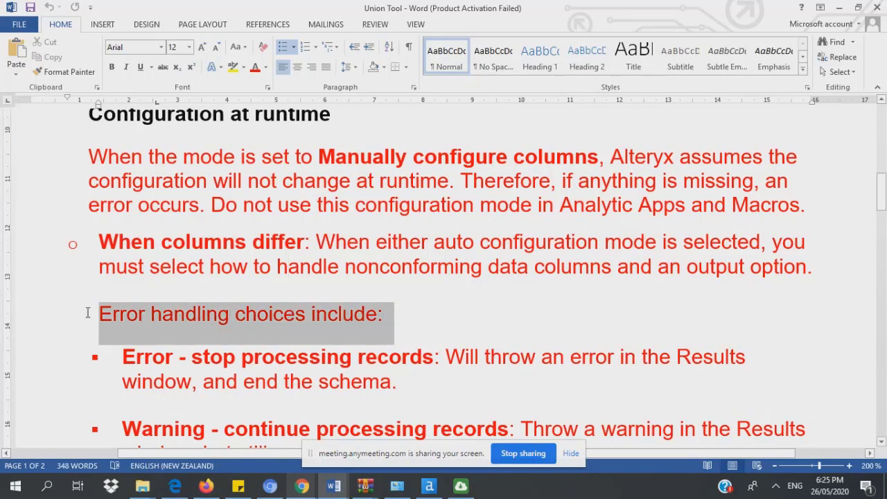
click(284, 389)
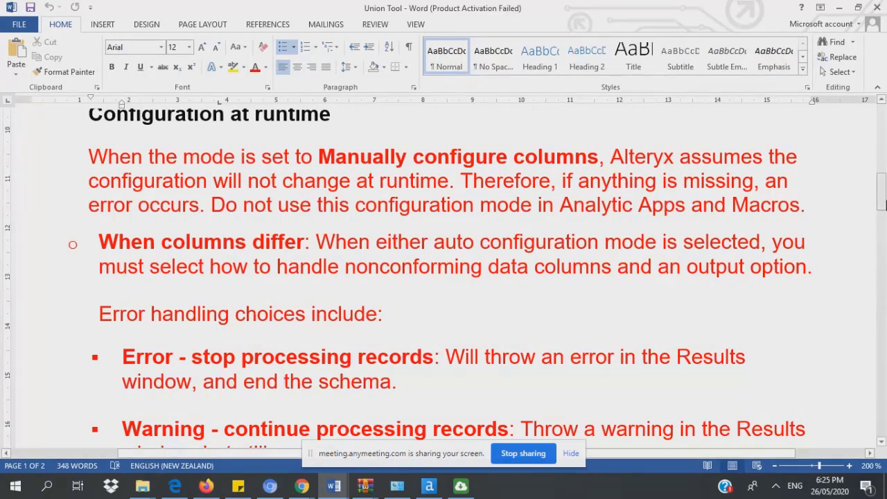
drag(882, 198, 884, 202)
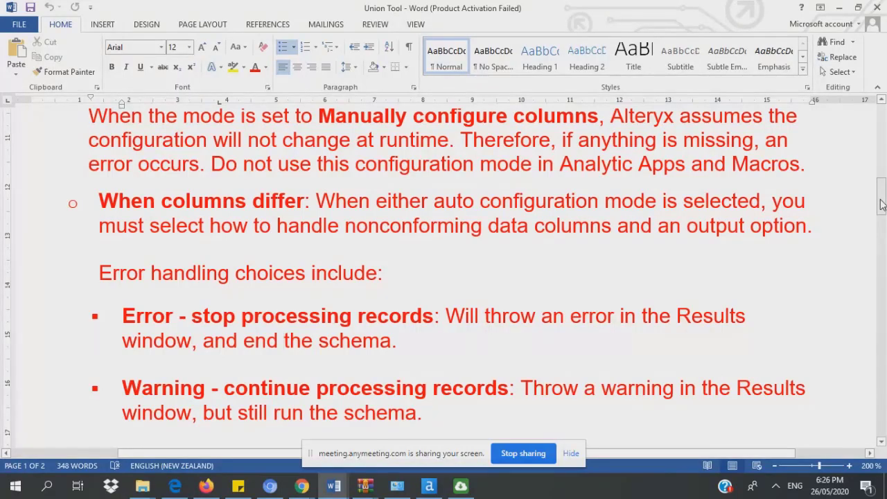
drag(880, 203, 880, 223)
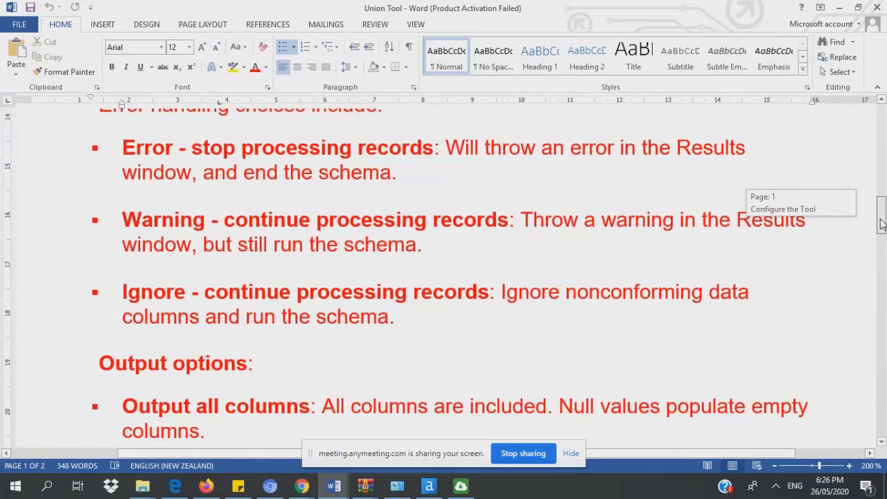
drag(881, 223, 881, 221)
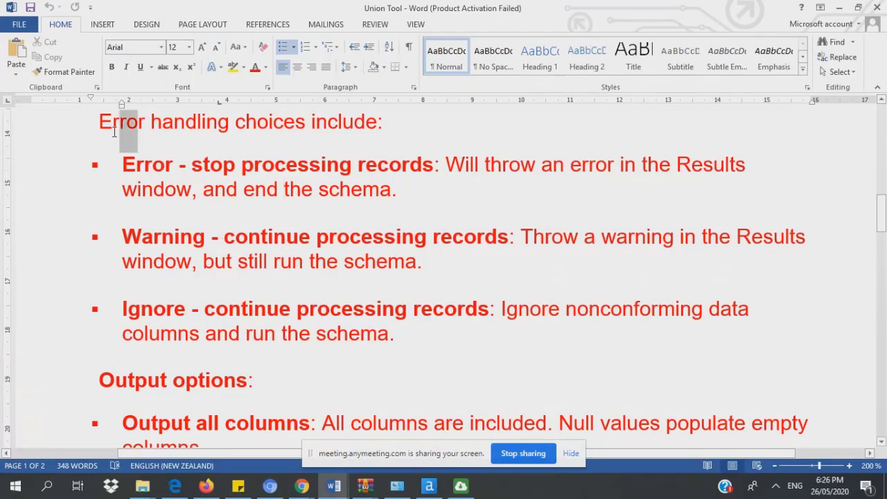
drag(114, 132, 279, 149)
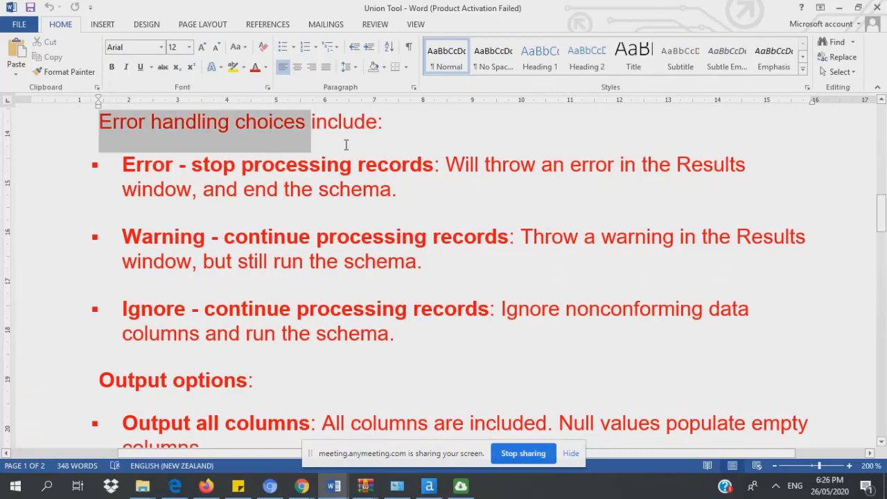
drag(345, 145, 411, 144)
click(414, 236)
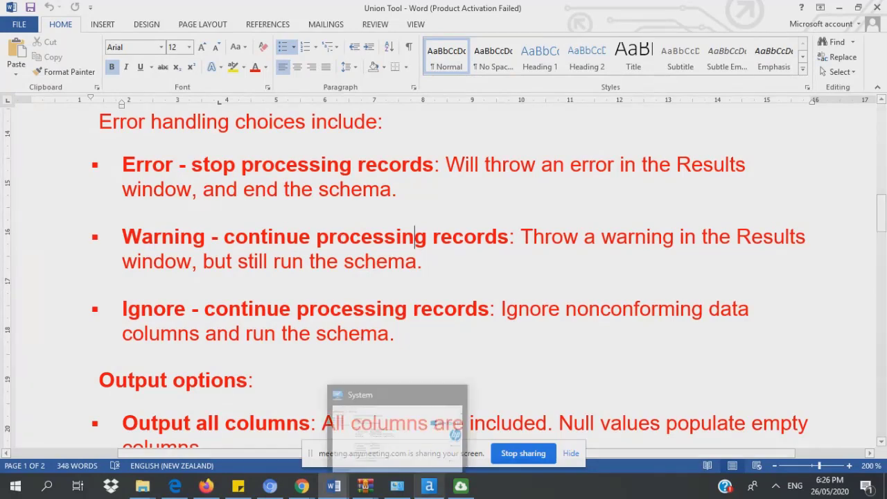
Step: Switch to Alteryx Designer, search the tools and help for "error", and clear the search
mouse_move(429, 487)
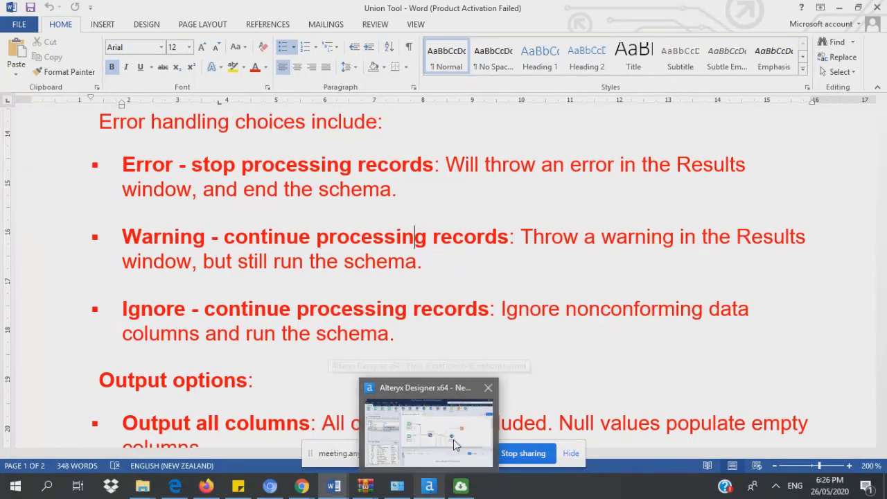
click(429, 487)
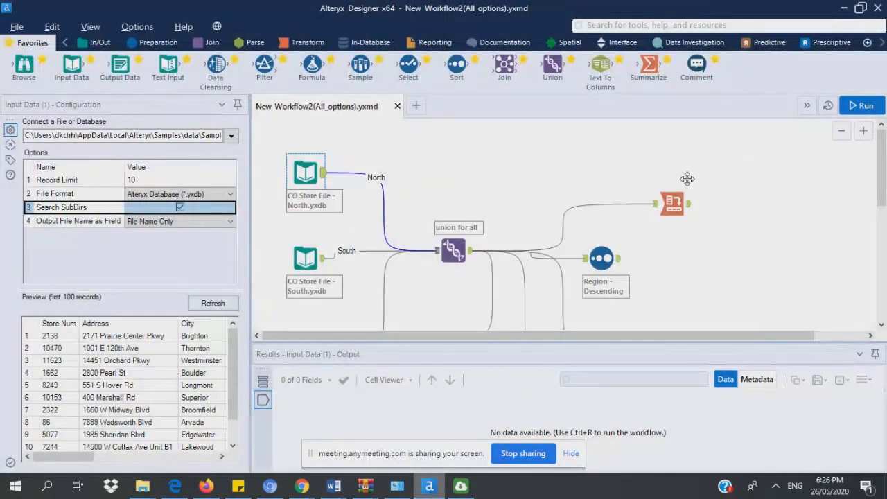
click(713, 25)
text(erro)
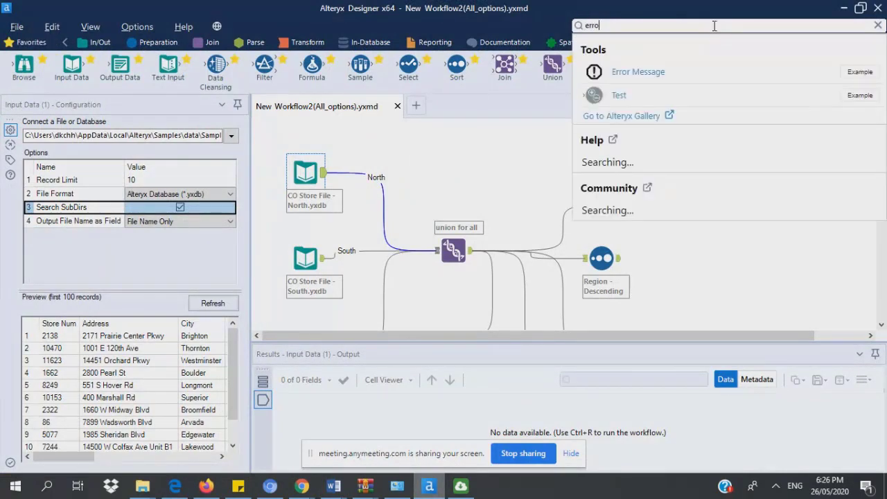
text(r)
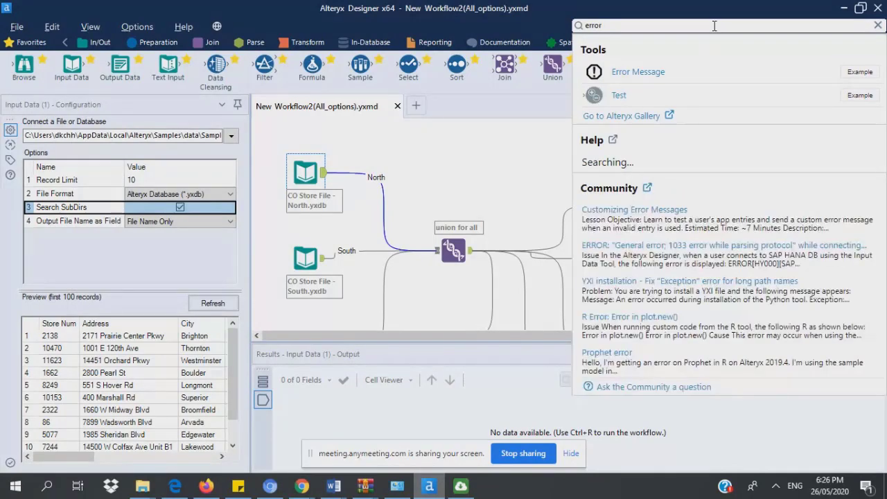
key(BackSpace)
key(BackSpace)
key(BackSpace)
key(BackSpace)
key(BackSpace)
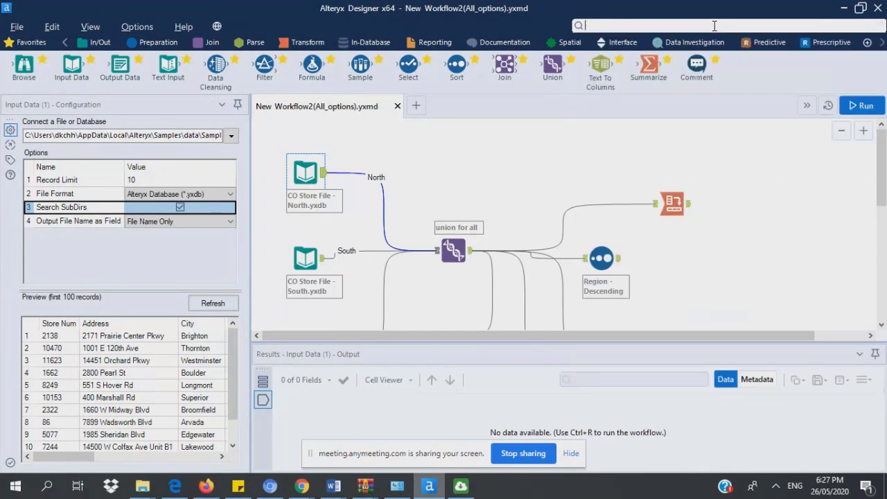
Step: Check the output columns of the "union for all" tool and set its mode to Auto Config by Position
click(441, 250)
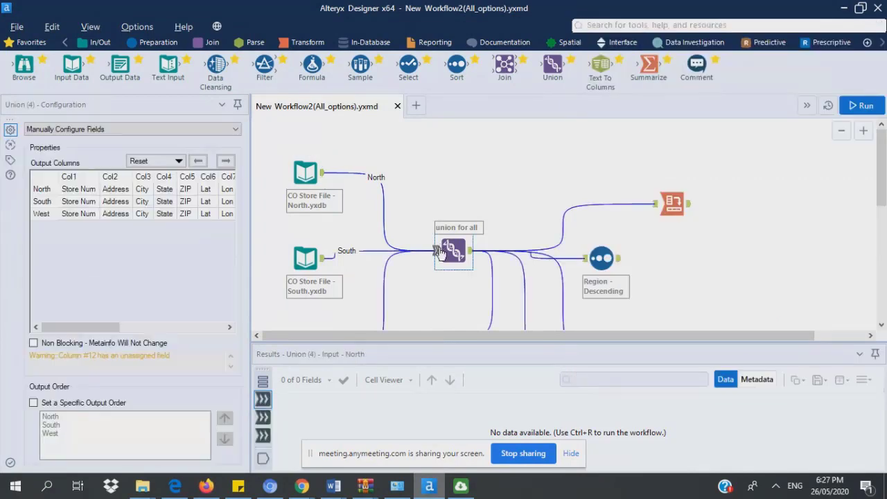
click(157, 330)
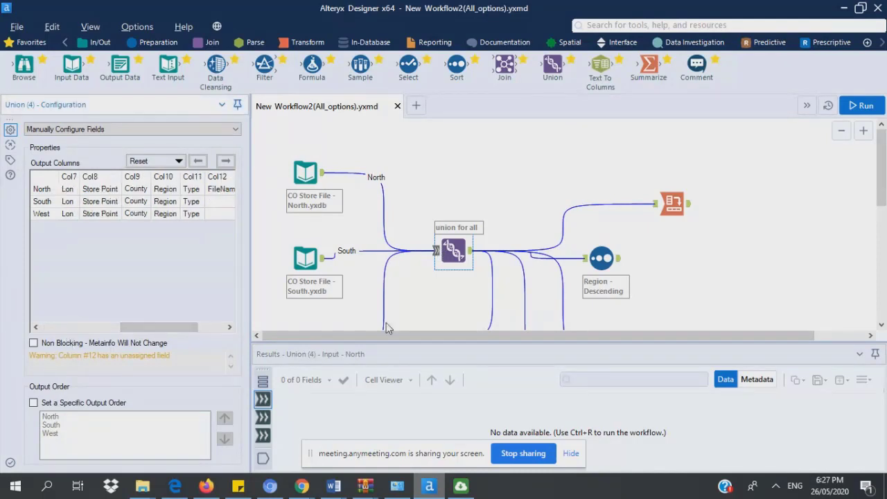
click(438, 254)
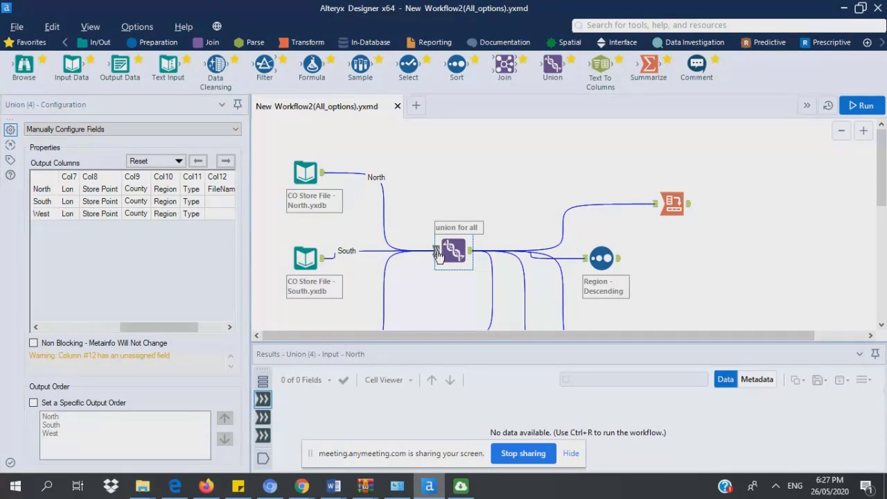
click(235, 128)
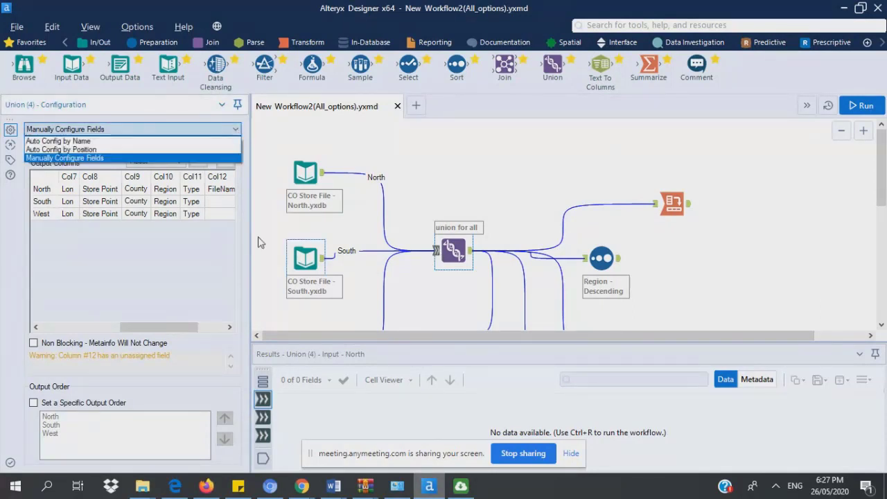
click(454, 258)
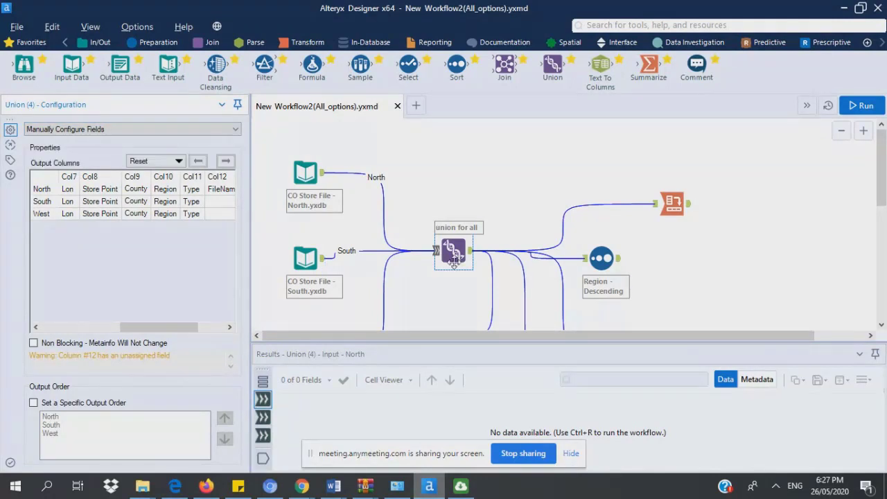
click(170, 132)
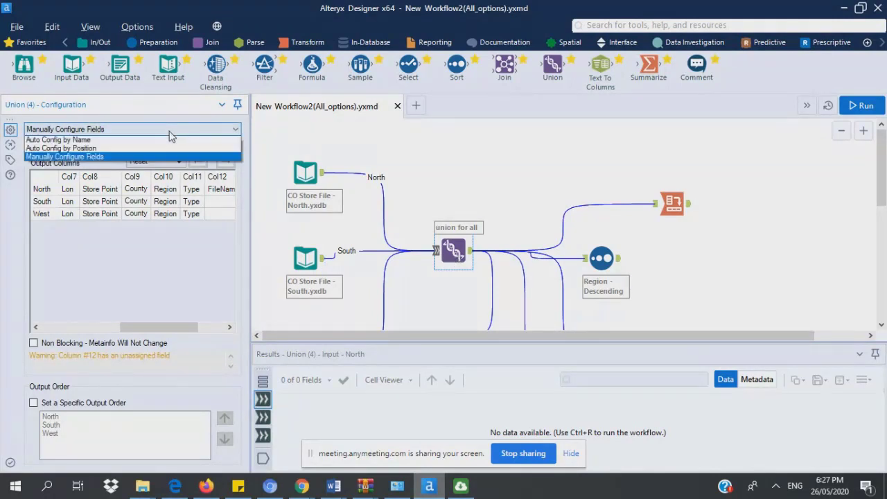
click(160, 149)
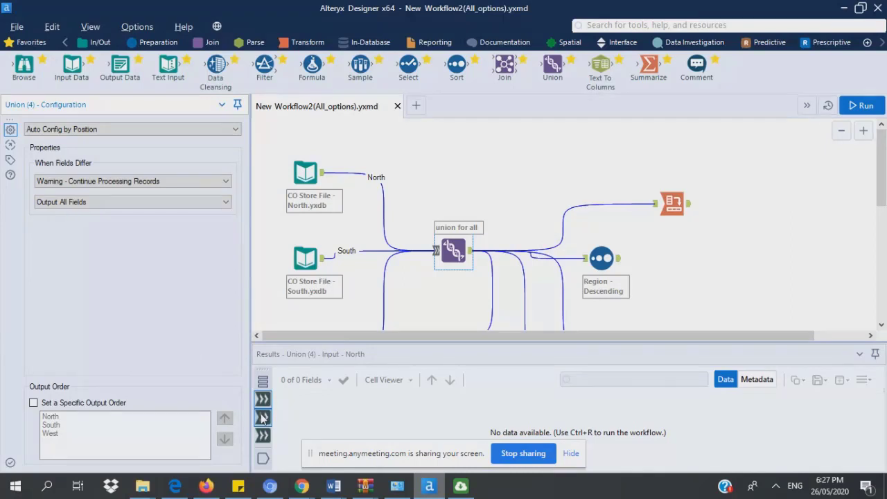
Step: View the Union tool's When Fields Differ options and the previews of the open Word documents
click(206, 182)
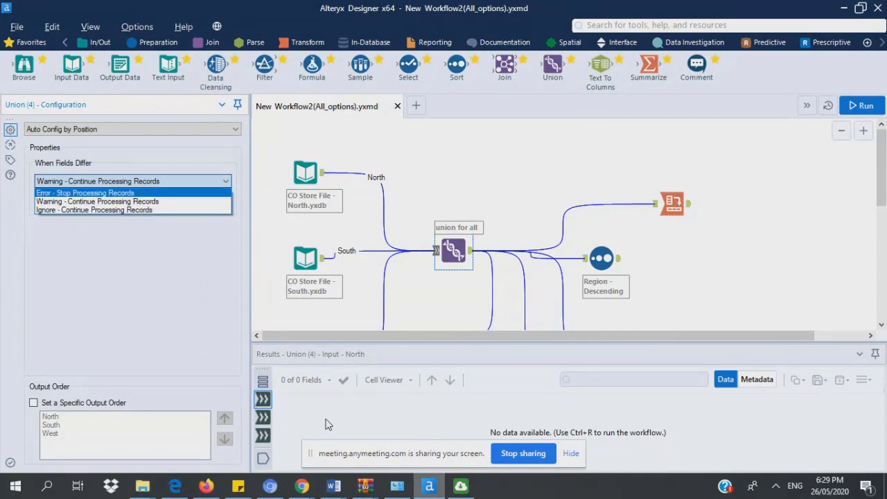
click(331, 485)
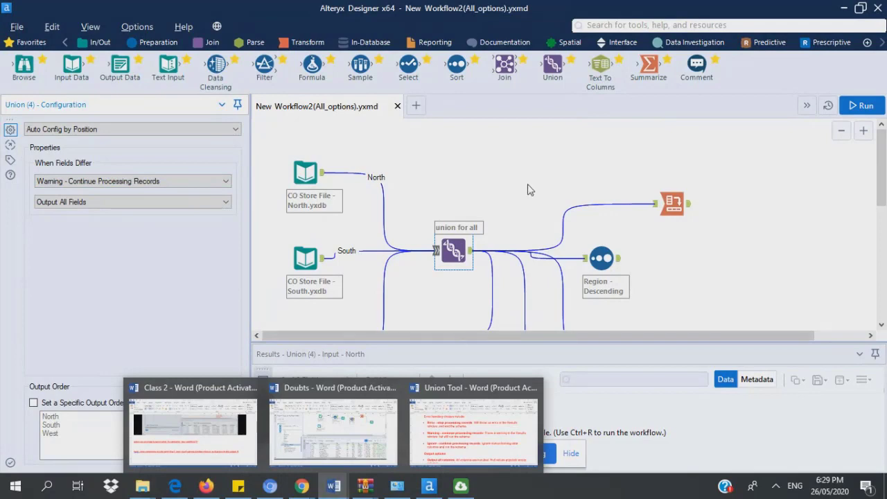
click(866, 143)
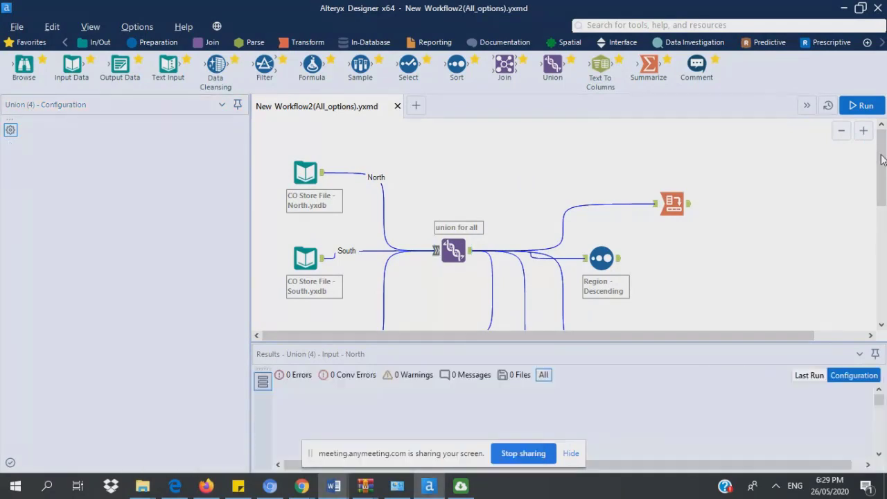
Step: Examine the ALL Joins tool's configuration, its connections in the lower part of the workflow, and its left output
click(882, 221)
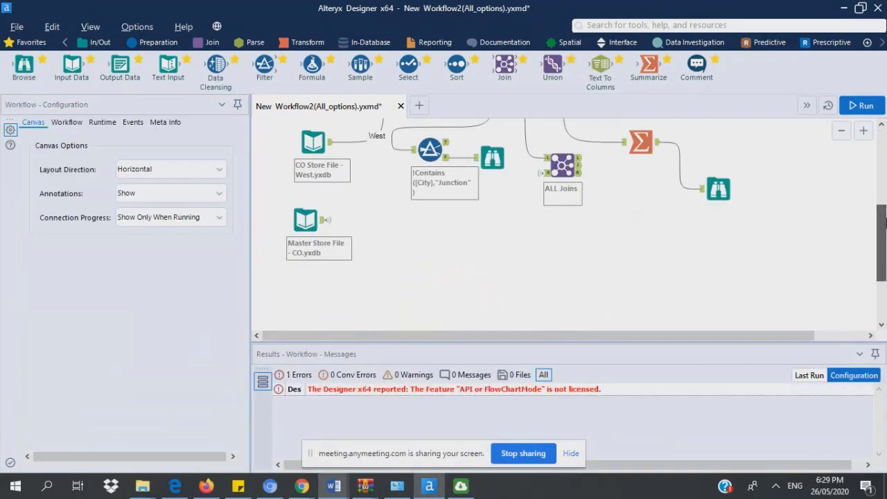
scroll(565, 261, up, 3)
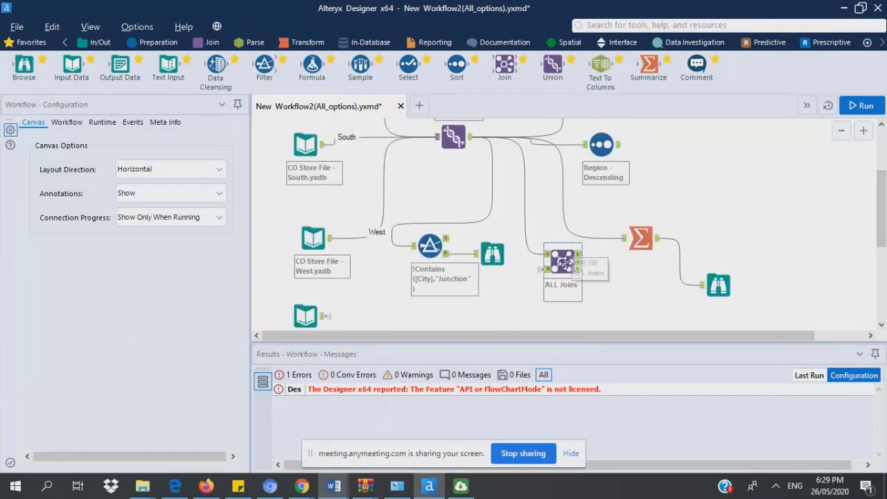
click(566, 262)
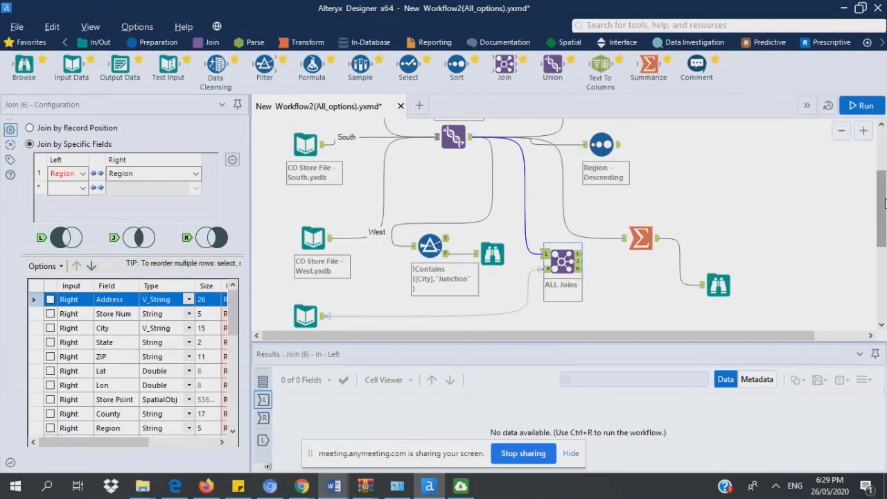
drag(881, 205, 883, 223)
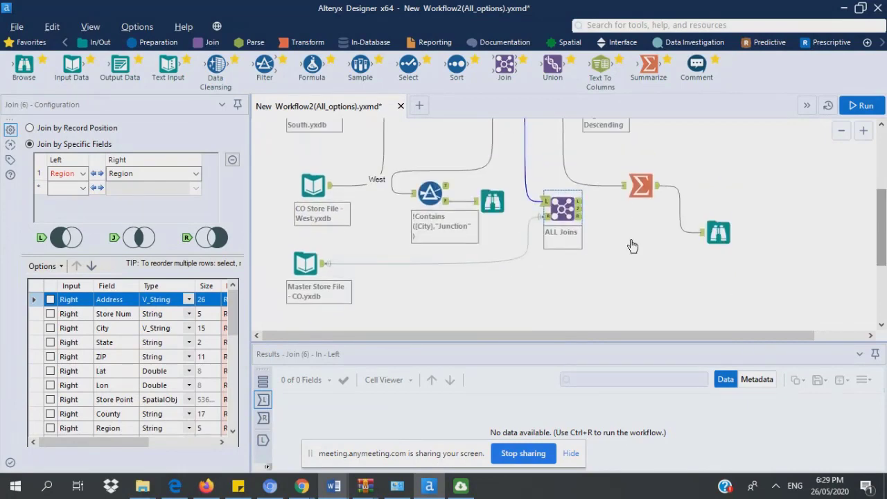
click(581, 206)
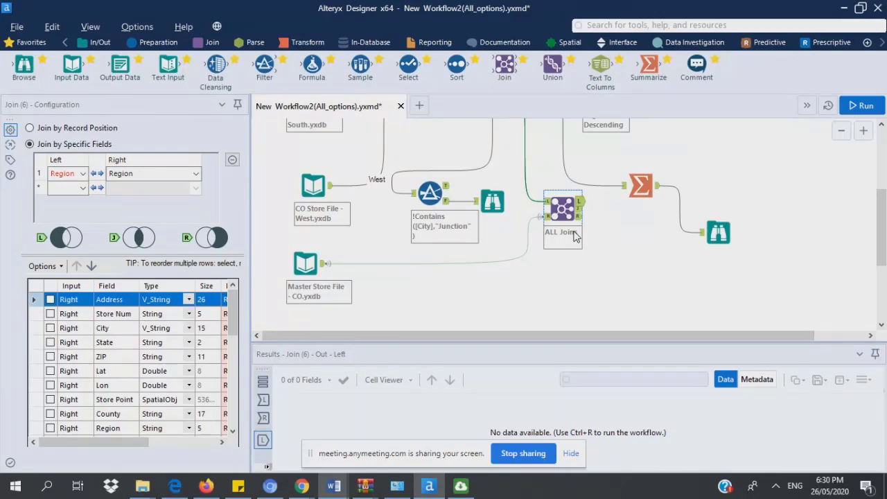
Step: View the ALL Joins tool's left input, join output and right input, temporarily enlarging the results area
click(264, 404)
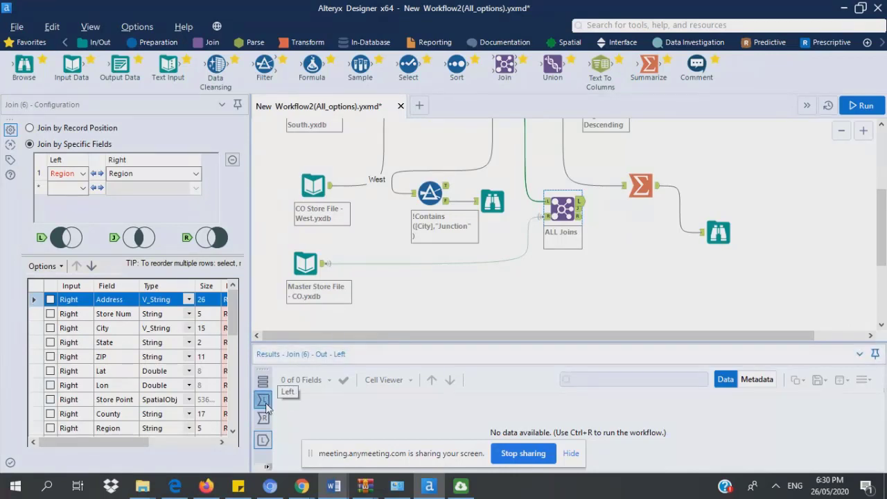
click(579, 211)
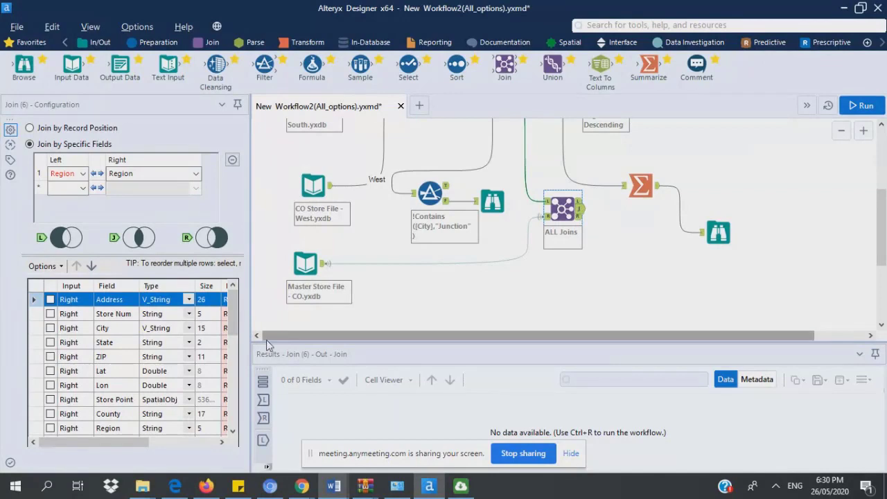
drag(266, 340, 244, 204)
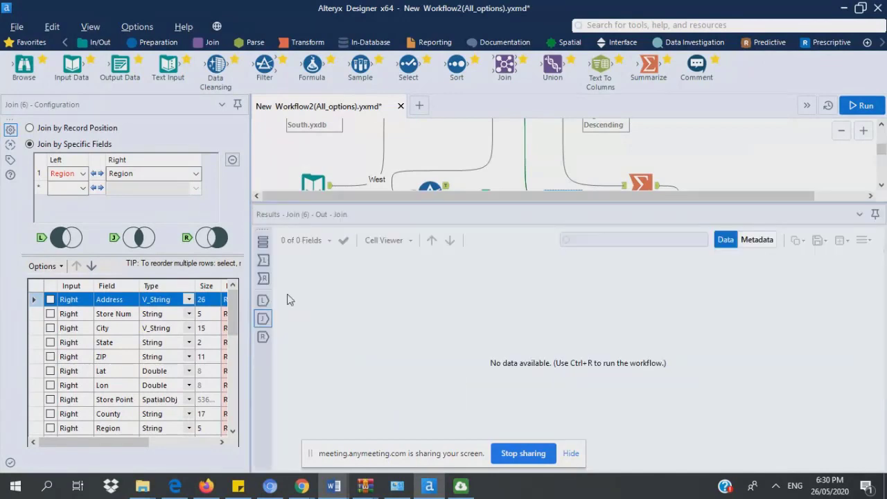
click(263, 278)
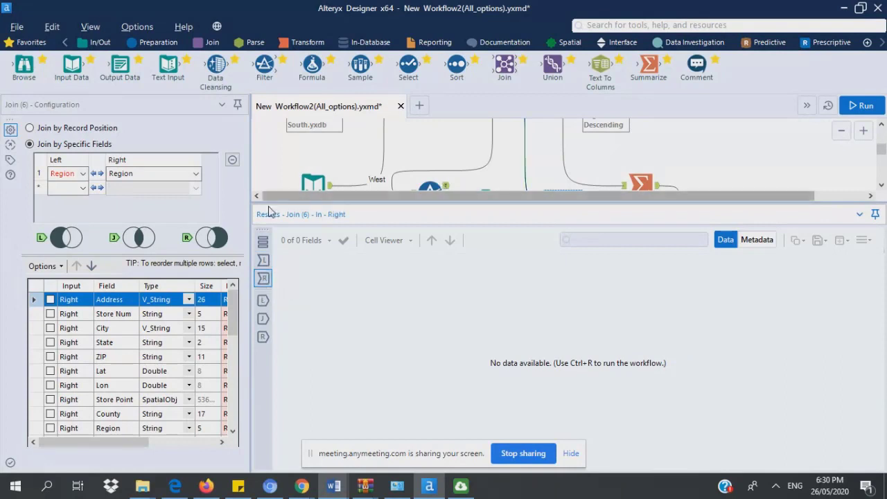
drag(271, 199, 320, 331)
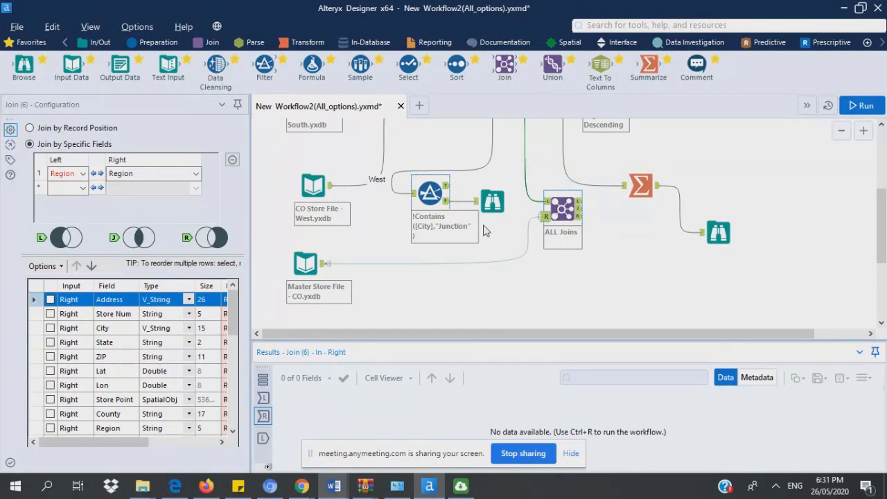
Step: Try to run the workflow with the ALL Joins tool's join output selected, and decline the licence request
click(578, 209)
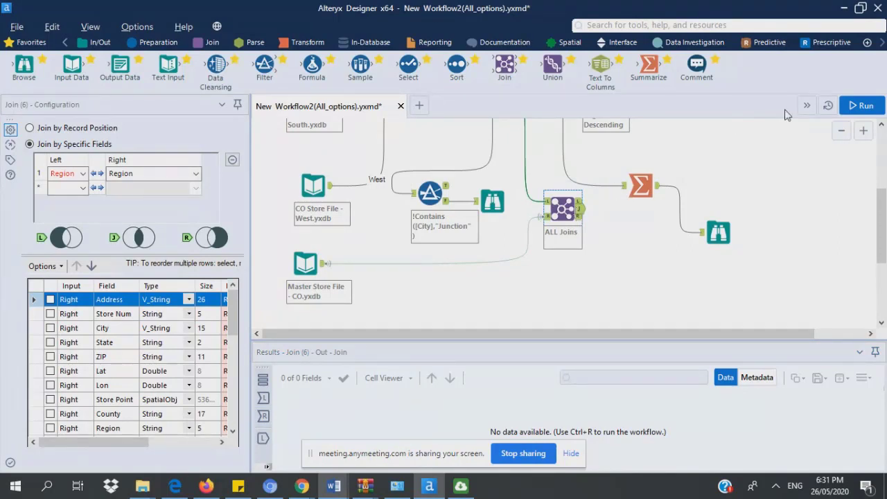
click(859, 106)
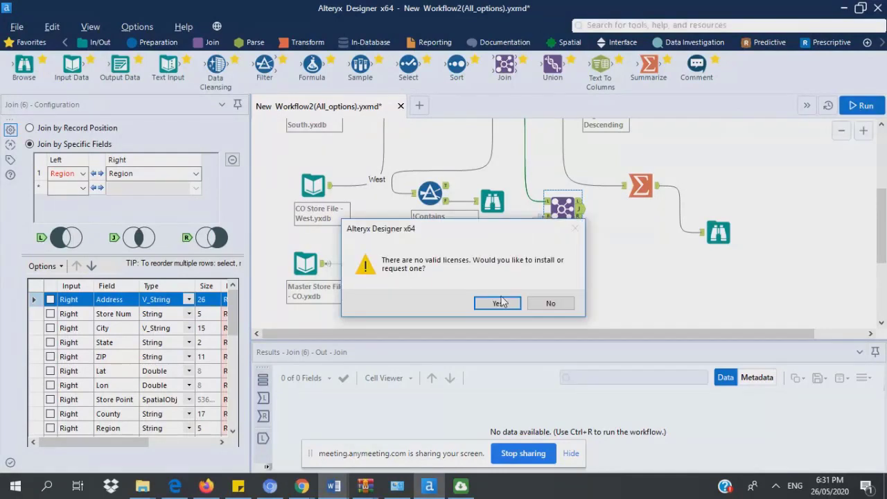
click(552, 303)
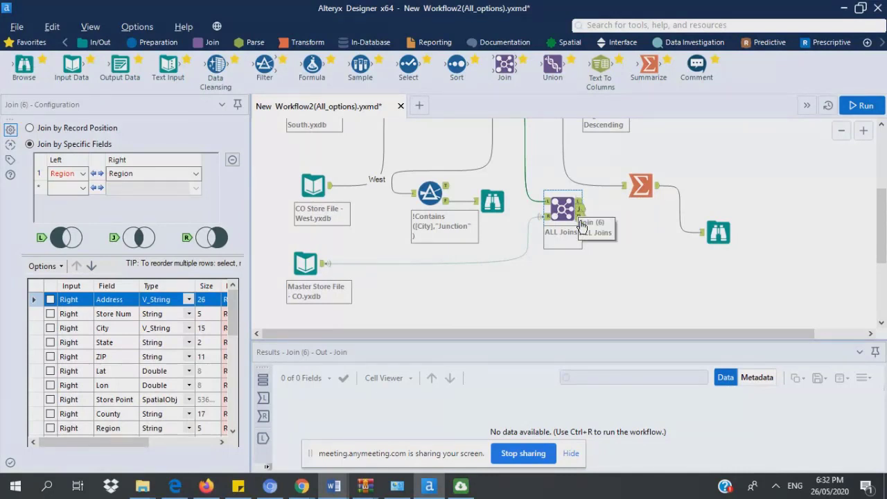
Step: Reopen the ALL Joins tool's configuration
click(557, 207)
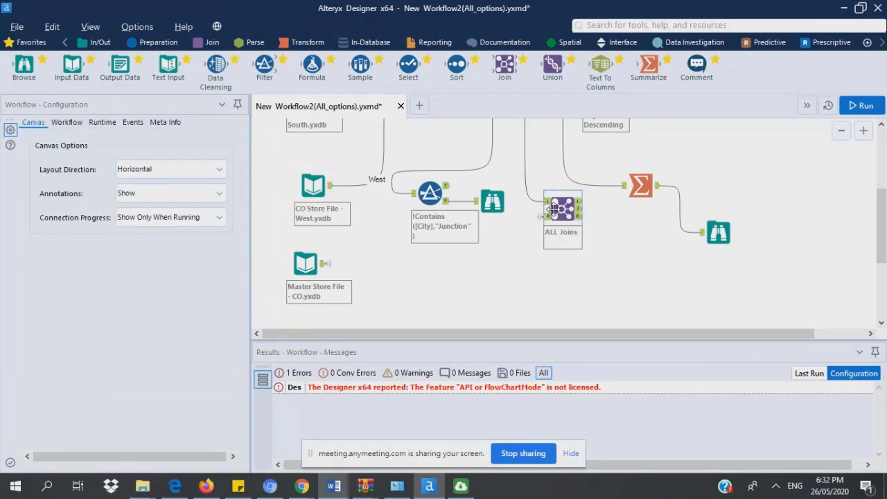
click(554, 209)
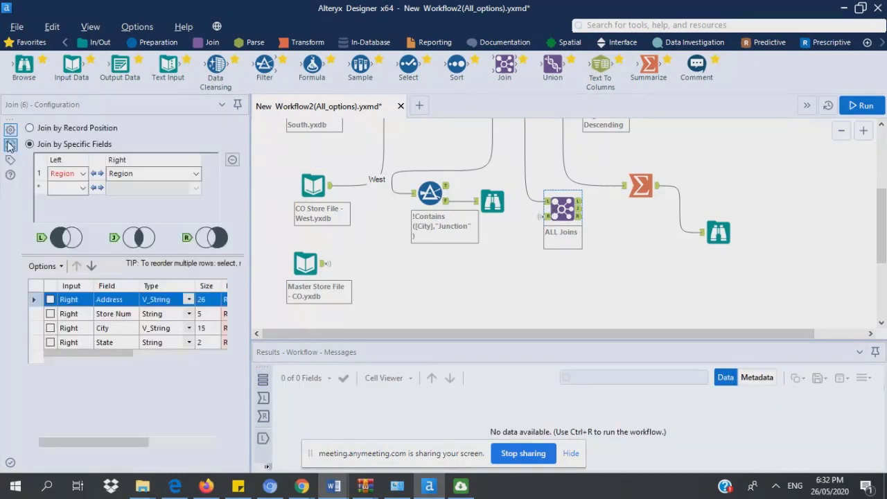
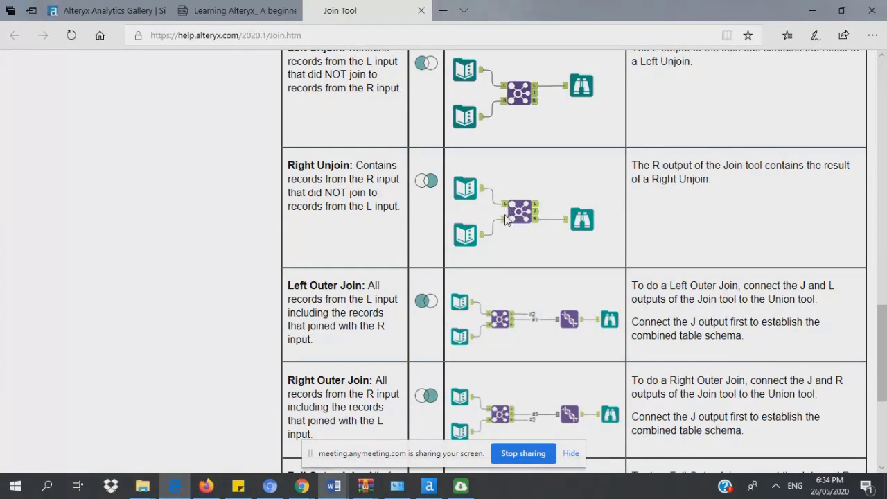
Step: Switch back to Alteryx Designer and open the configuration of the "union for all" tool
mouse_move(424, 487)
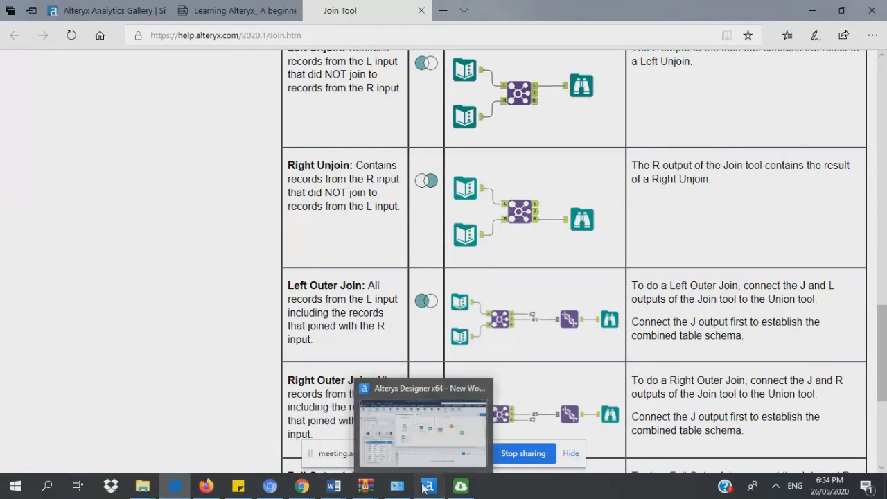
click(424, 487)
scroll(876, 191, up, 3)
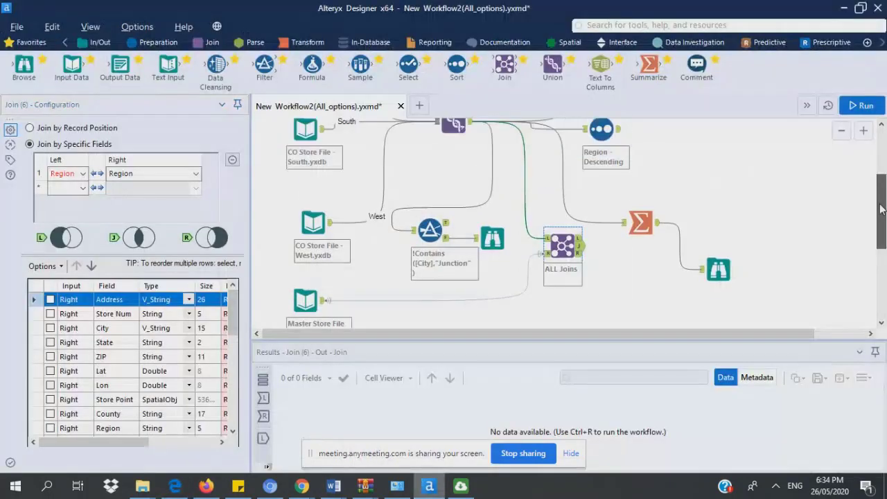
scroll(876, 192, down, 1)
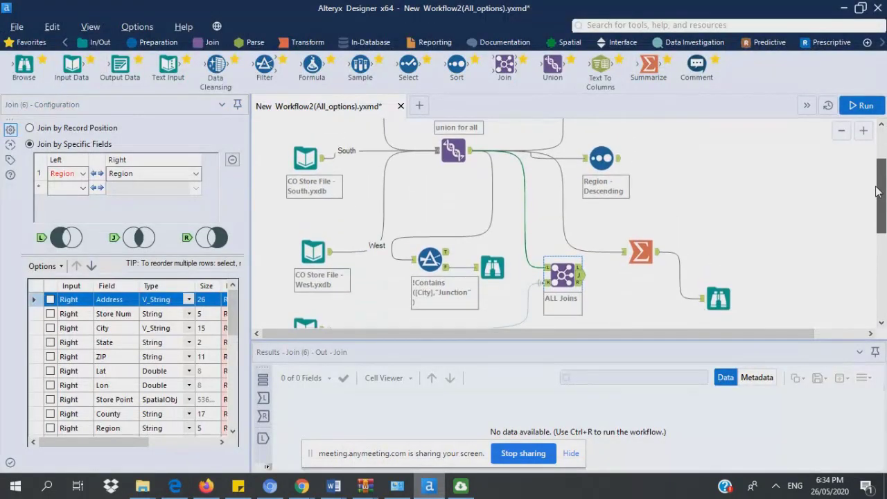
scroll(876, 191, up, 1)
scroll(876, 191, down, 1)
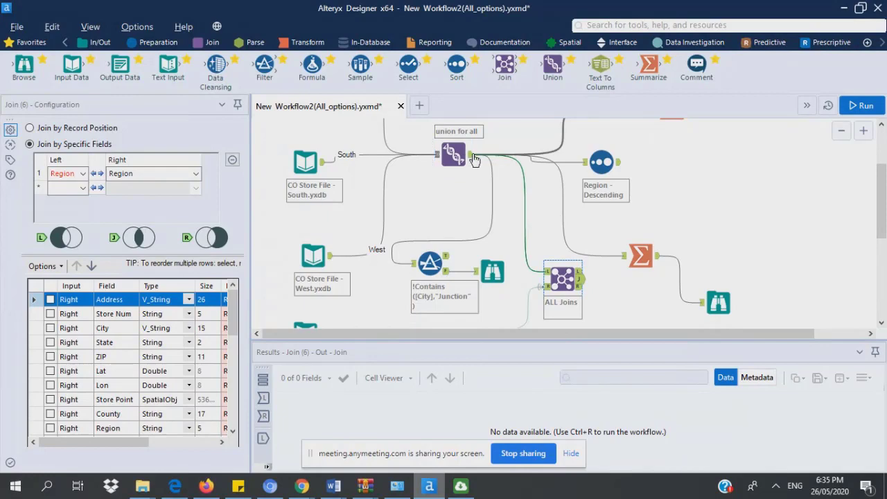
click(457, 155)
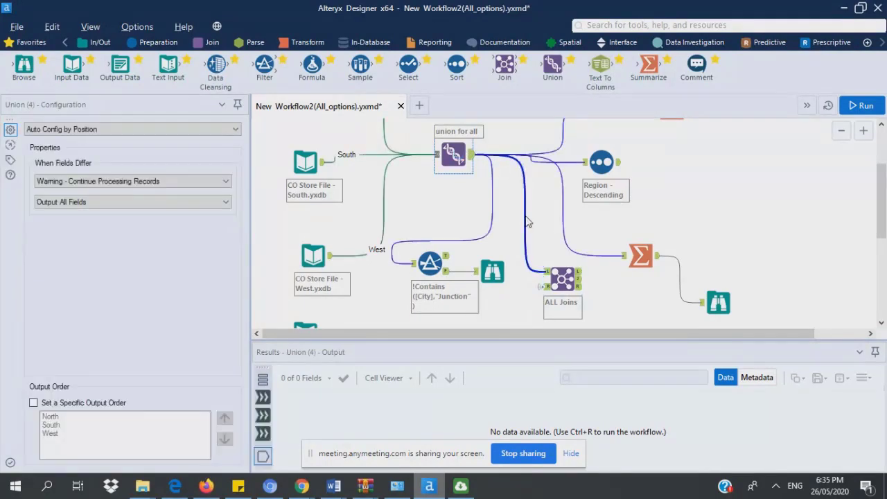
Step: Inspect the connection from the "union for all" tool to ALL Joins, and view the ALL Joins tool's configuration and outputs
click(525, 222)
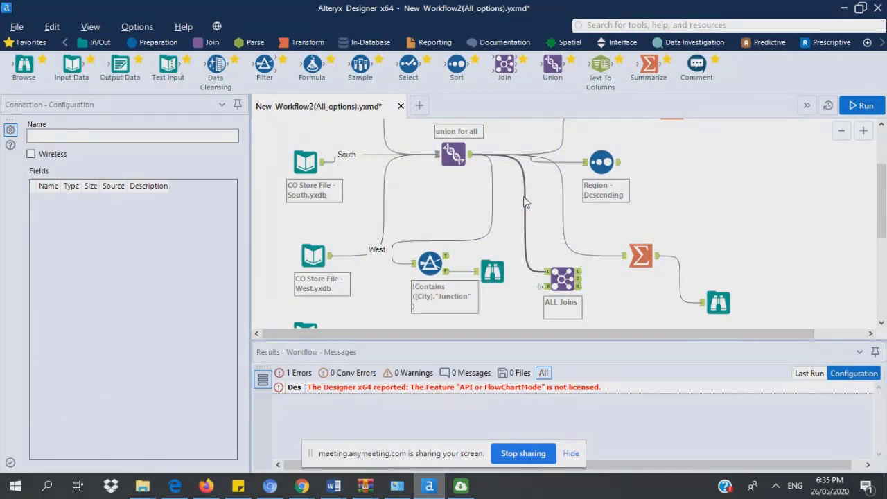
right_click(524, 201)
click(520, 216)
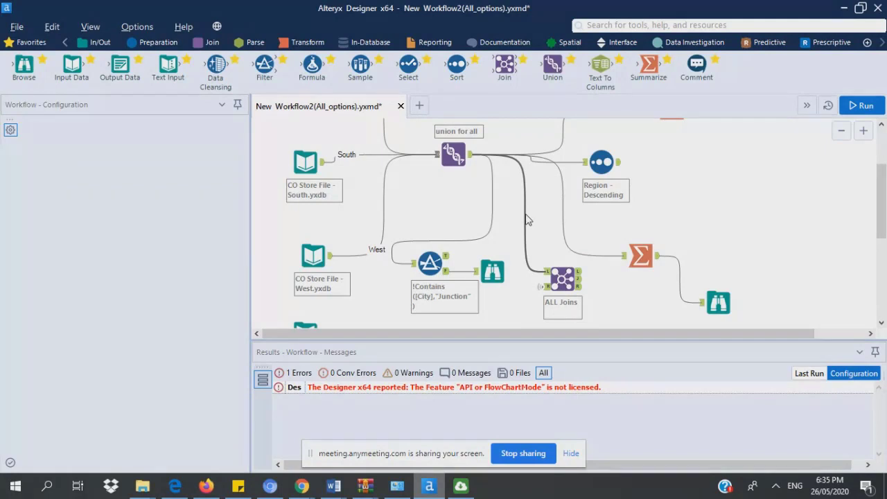
click(525, 220)
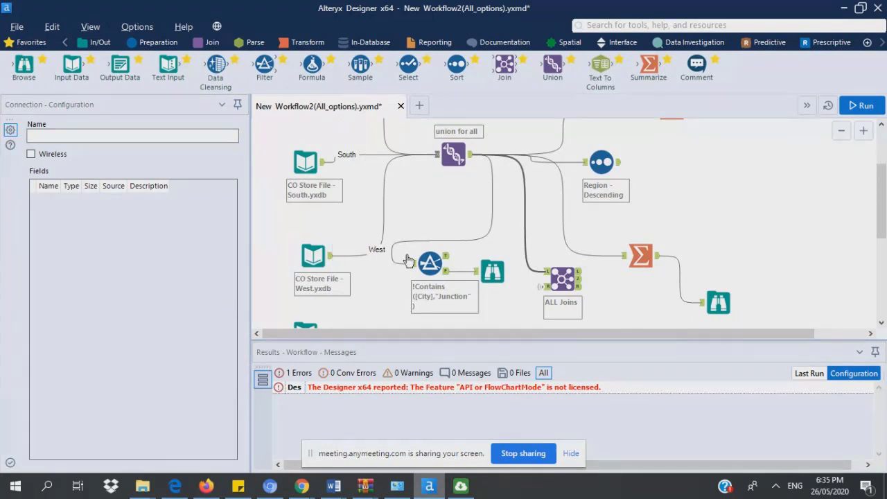
drag(321, 167, 554, 287)
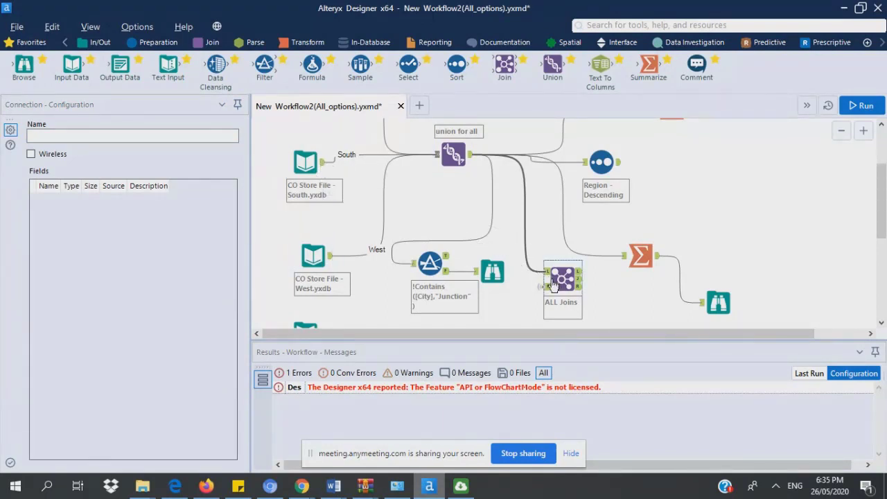
click(515, 164)
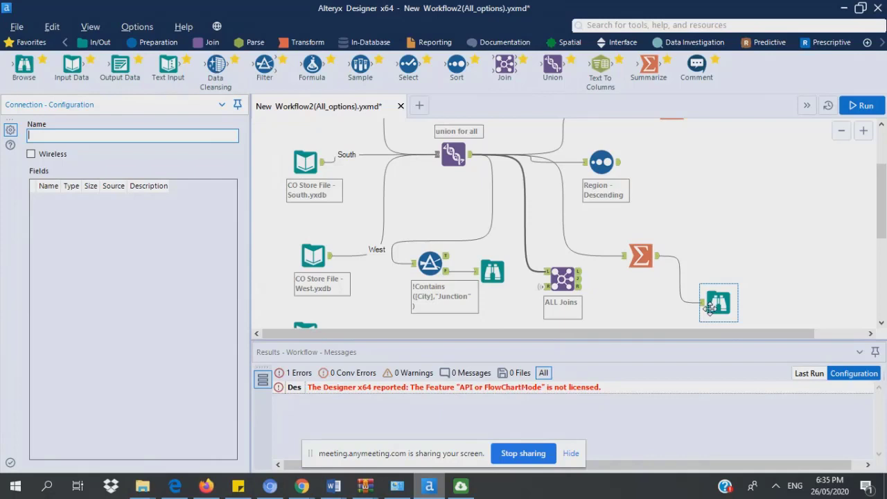
click(562, 279)
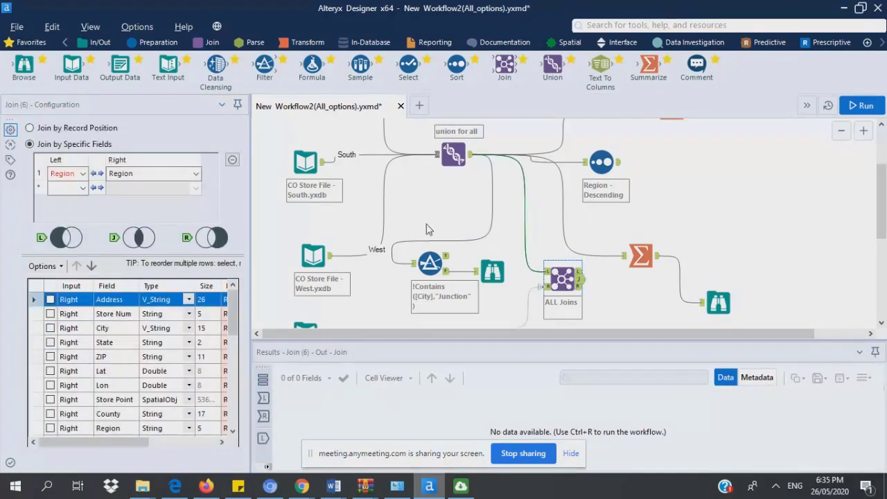
drag(259, 340, 259, 313)
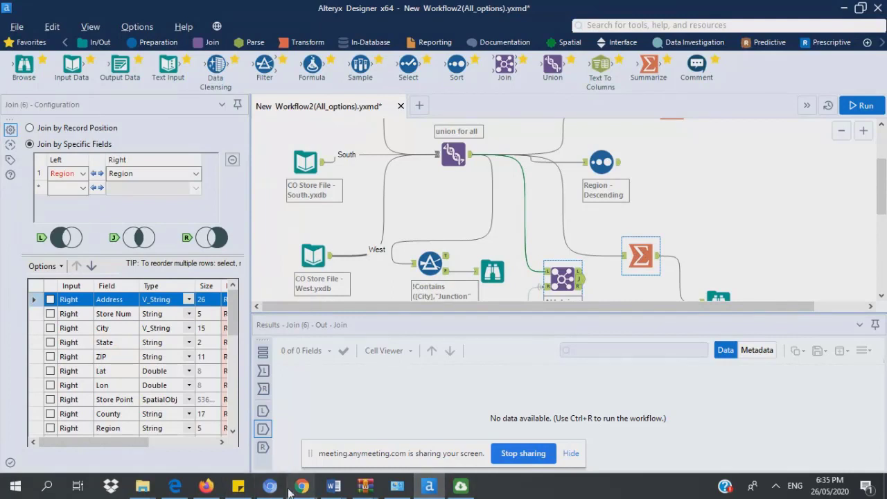
Step: Switch to the AnyMeeting session in Chrome and check its screen-sharing and camera options
mouse_move(291, 490)
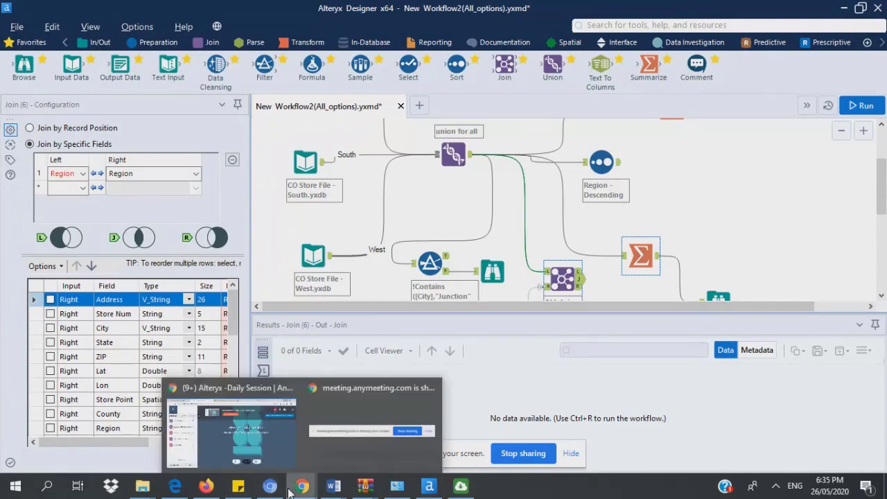
click(354, 451)
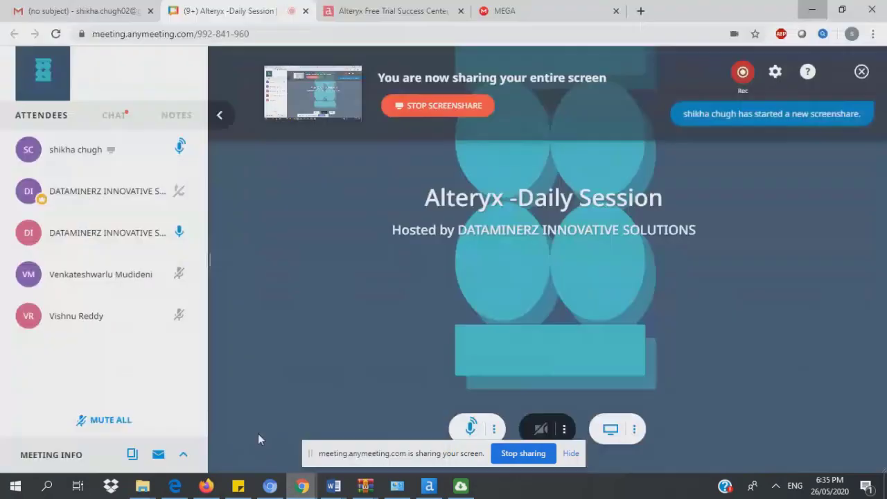
click(636, 431)
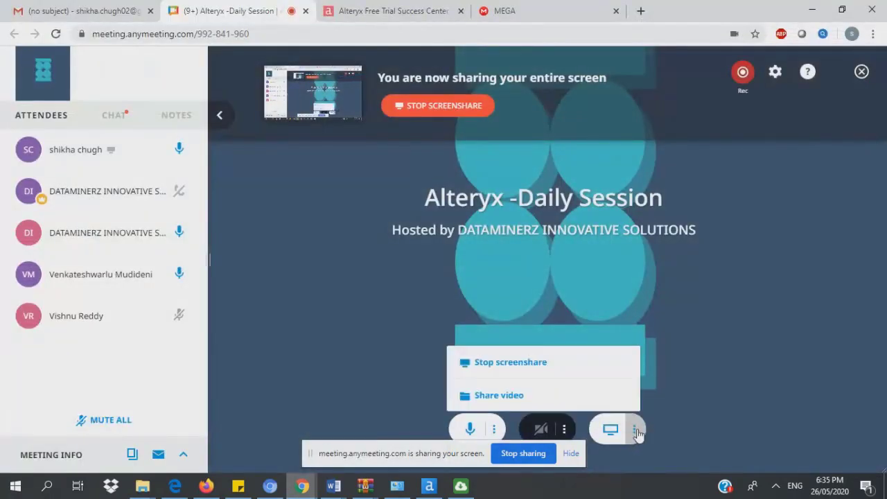
click(565, 430)
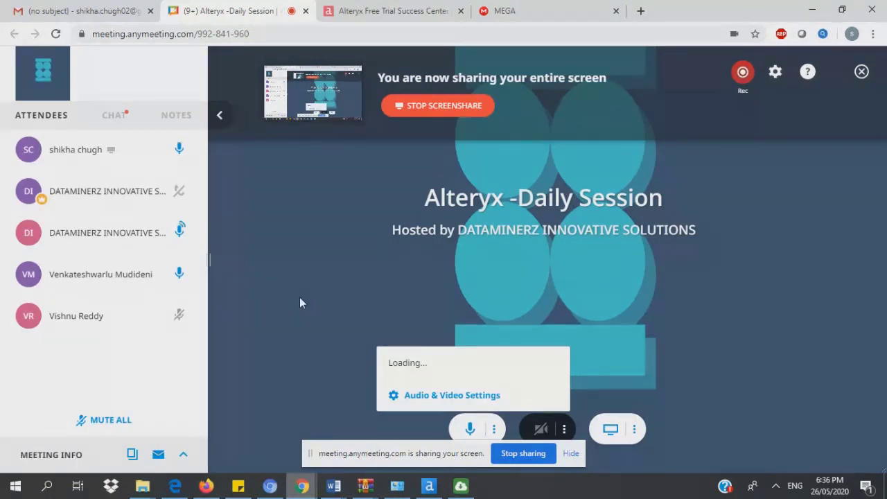
click(528, 454)
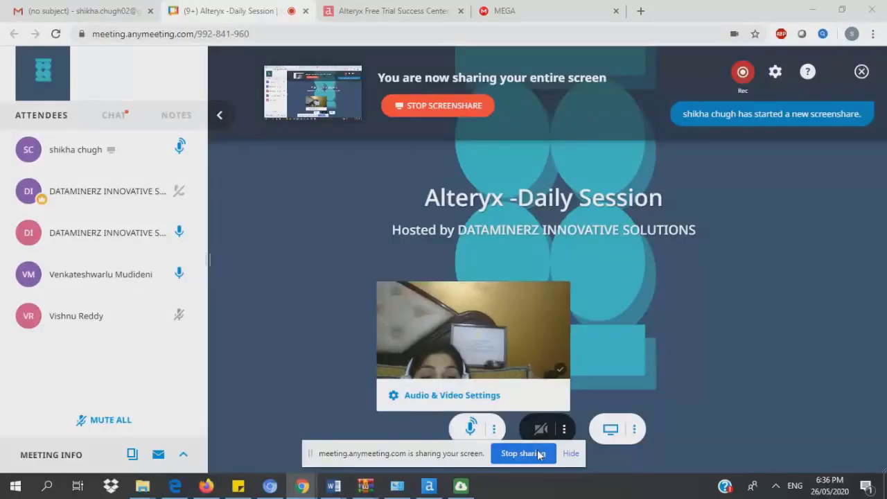
click(543, 435)
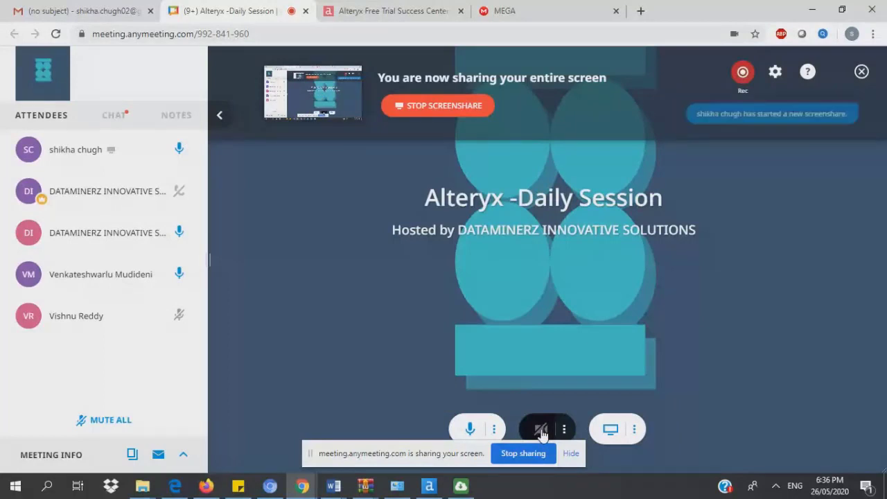
click(543, 433)
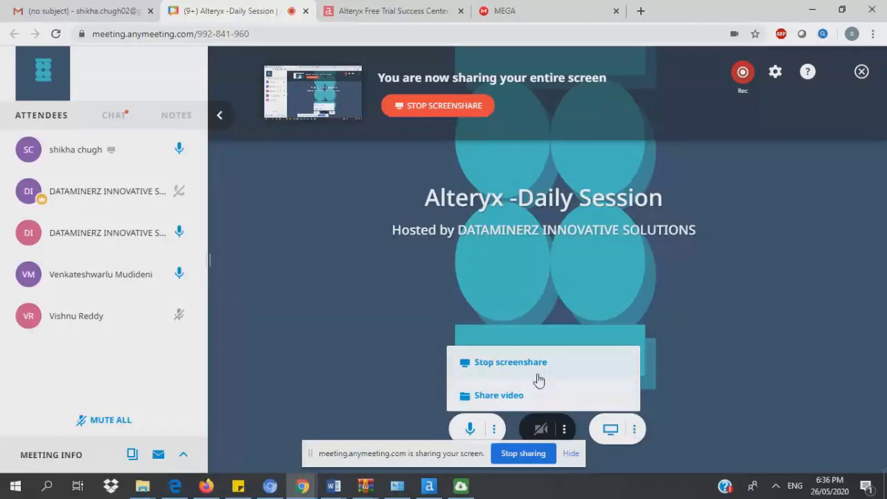
Step: Check the meeting's microphone and speaker devices and its Audio & Video settings, and cancel the settings dialog
click(495, 434)
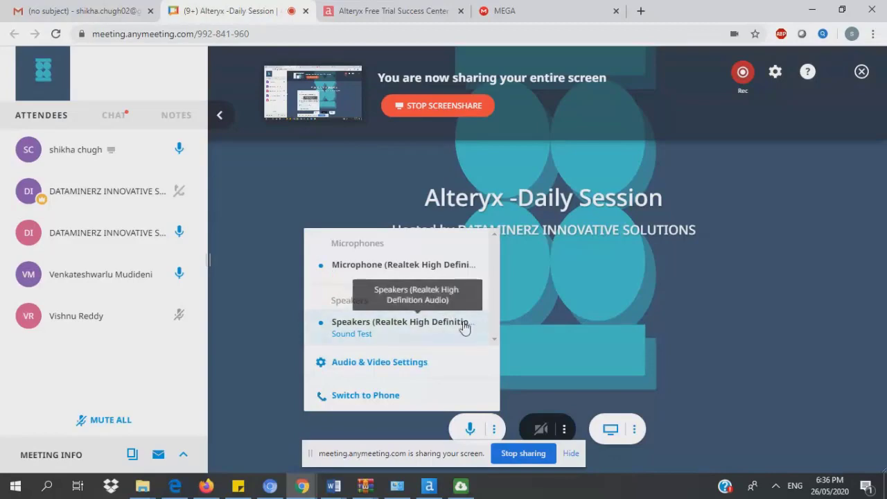
click(441, 369)
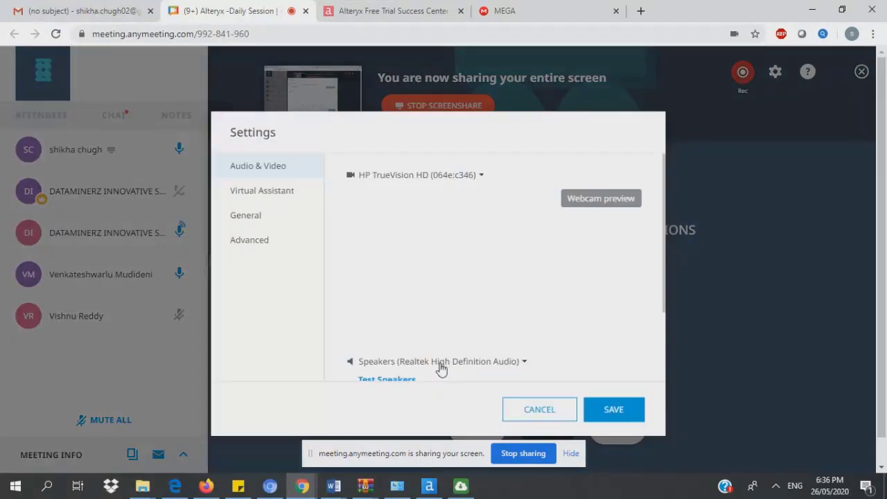
click(557, 413)
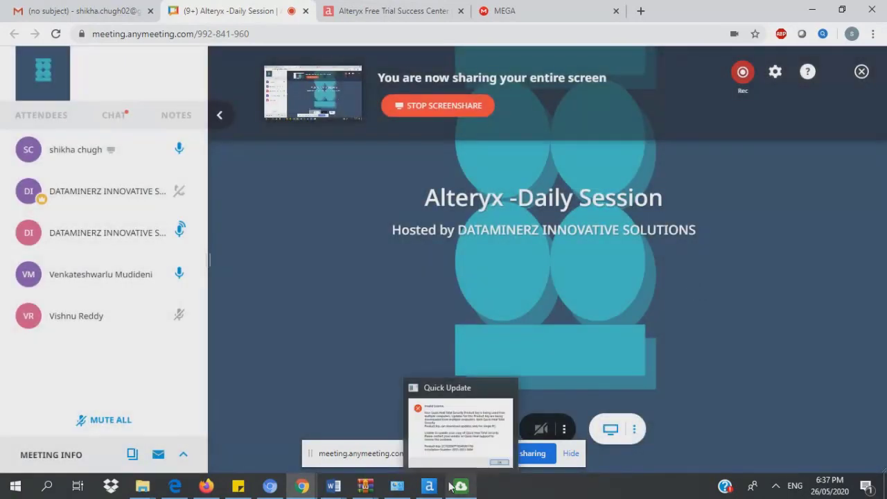
Step: Switch to Alteryx Designer and open the configuration of the "CO Store File - South.yxdb" input
click(432, 487)
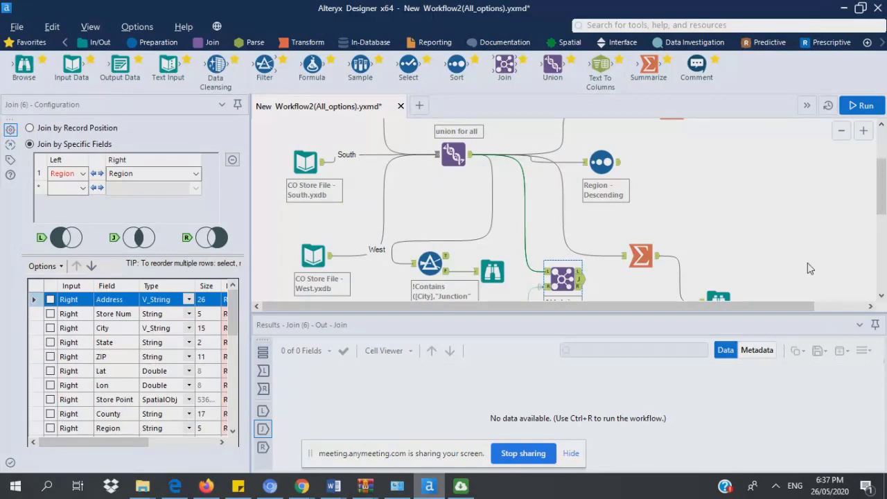
click(310, 164)
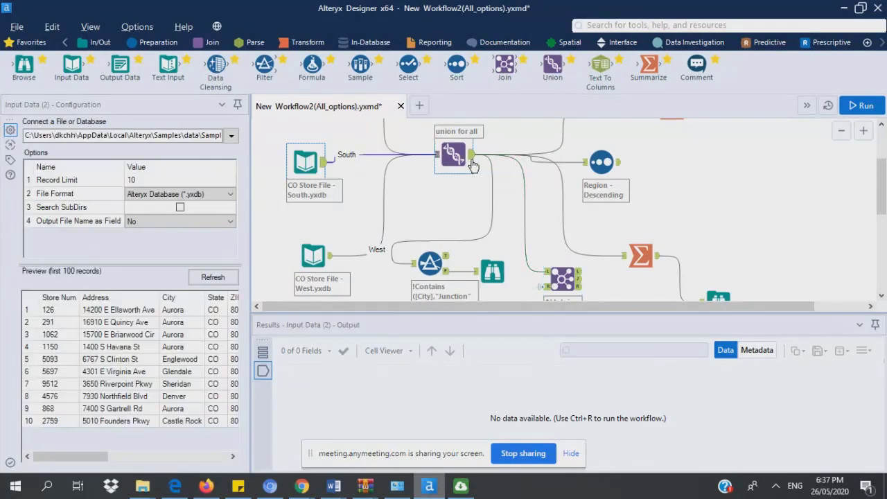
Step: Replace the connection from "union for all" to ALL Joins' left input with one from "CO Store File - South.yxdb"
click(472, 164)
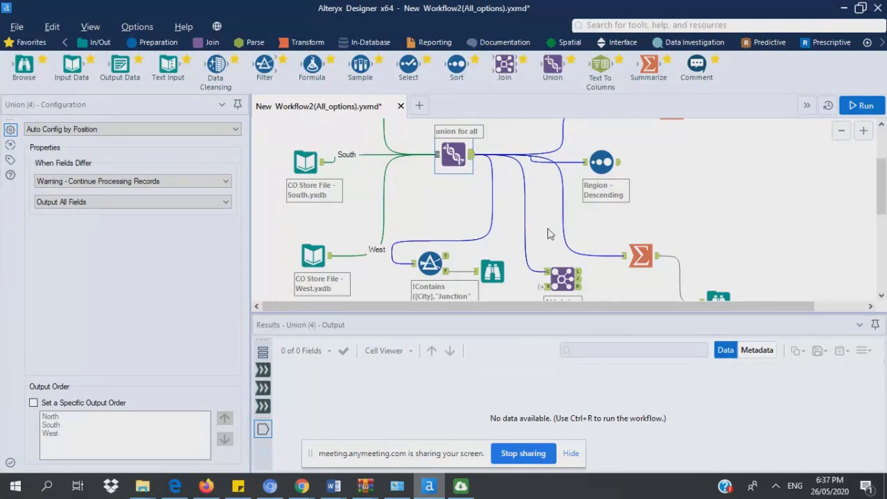
click(542, 277)
right_click(542, 277)
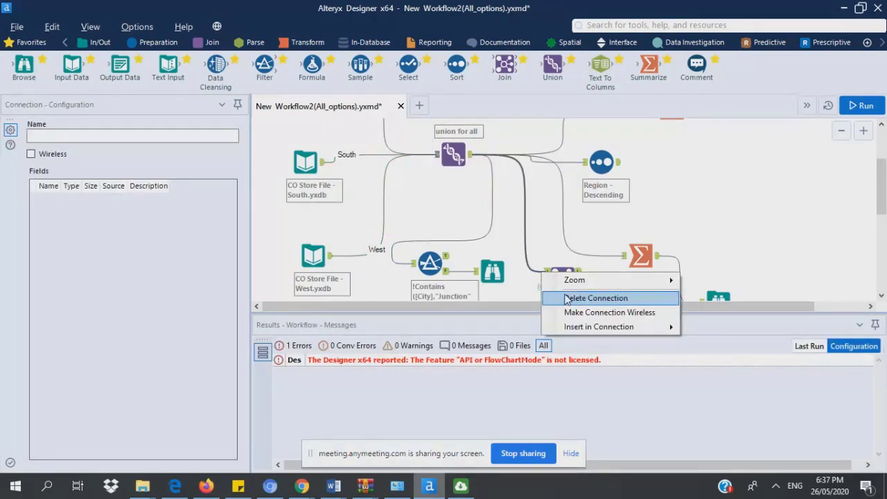
click(566, 298)
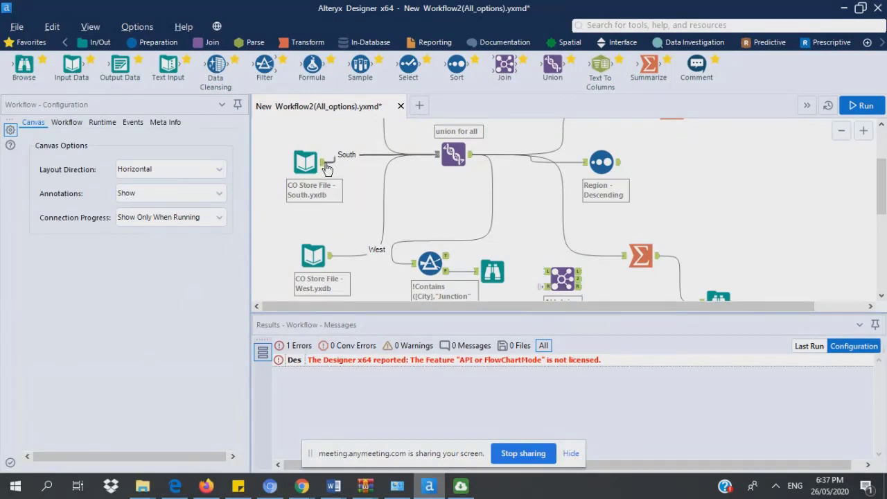
drag(328, 169, 554, 279)
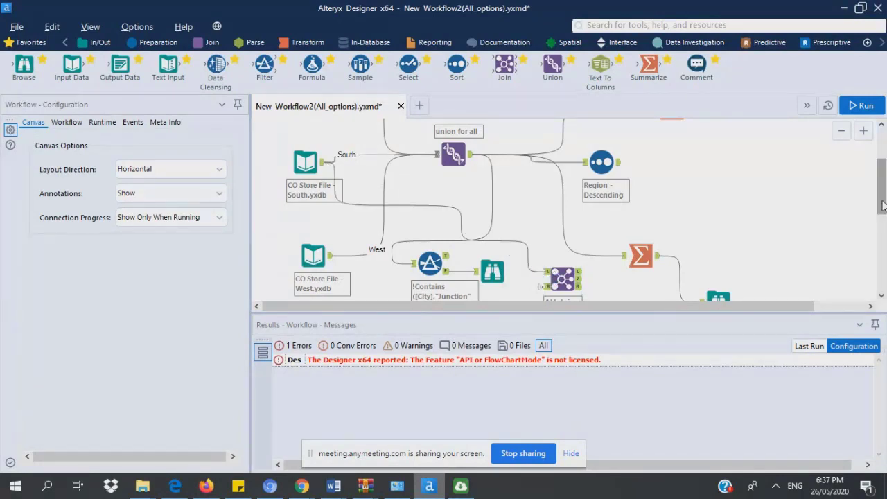
Step: Try to run the workflow, accept the offer to install or request a license, and close license management
mouse_move(882, 207)
mouse_down()
mouse_move(882, 228)
mouse_move(881, 213)
mouse_up()
click(862, 107)
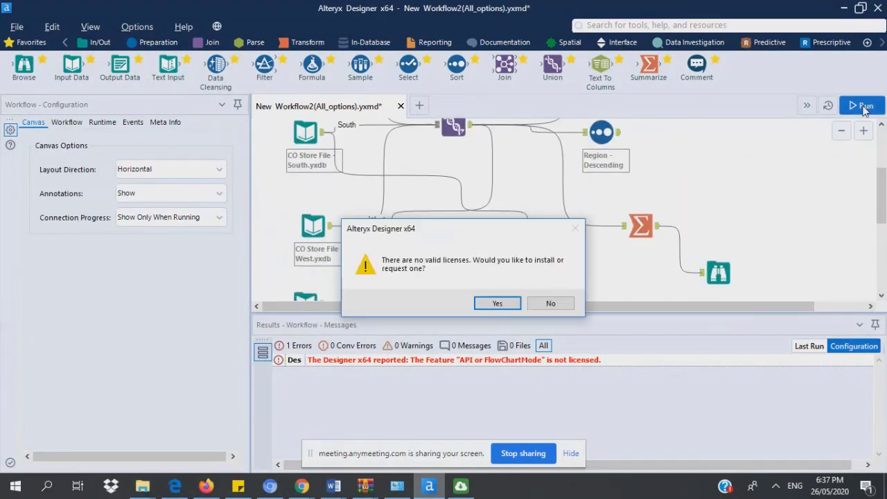
click(497, 303)
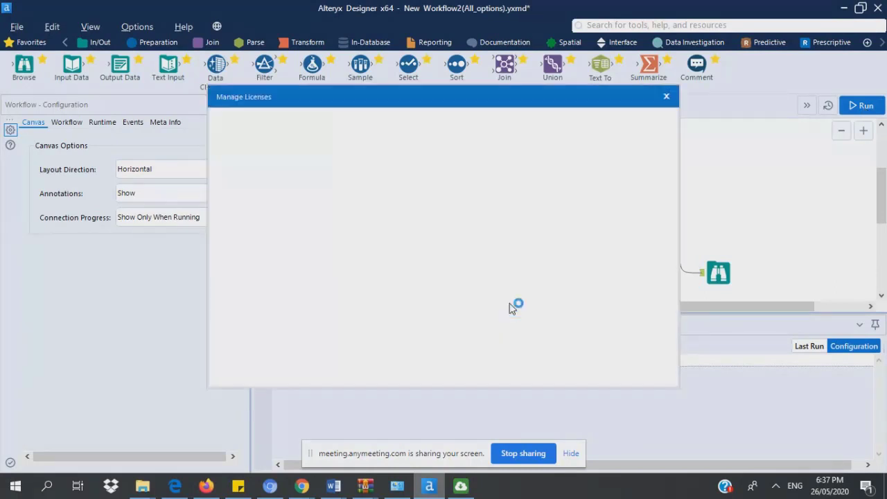
click(666, 96)
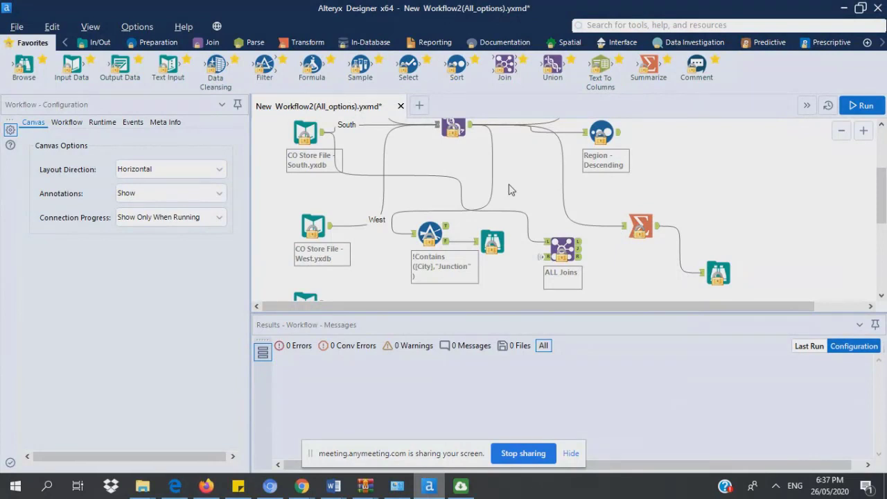
Step: Save the current workflow and open New Workflow1 from the Alterix folder
key(ctrl+s)
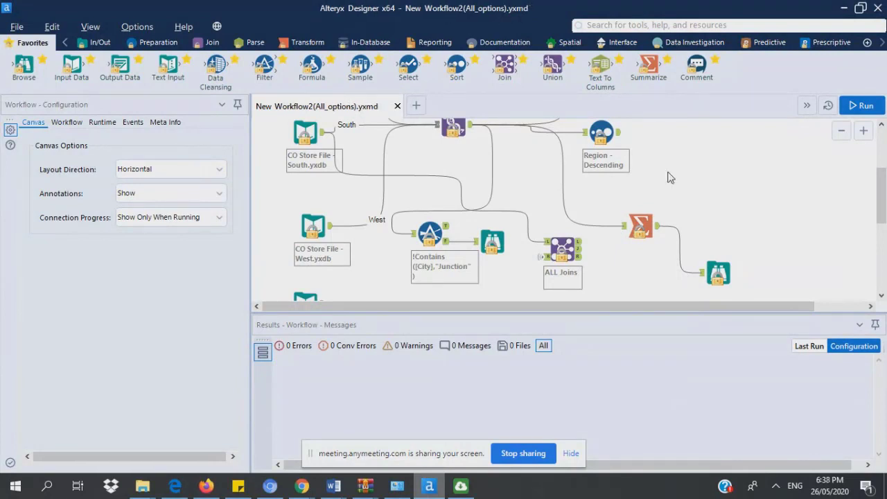
click(843, 8)
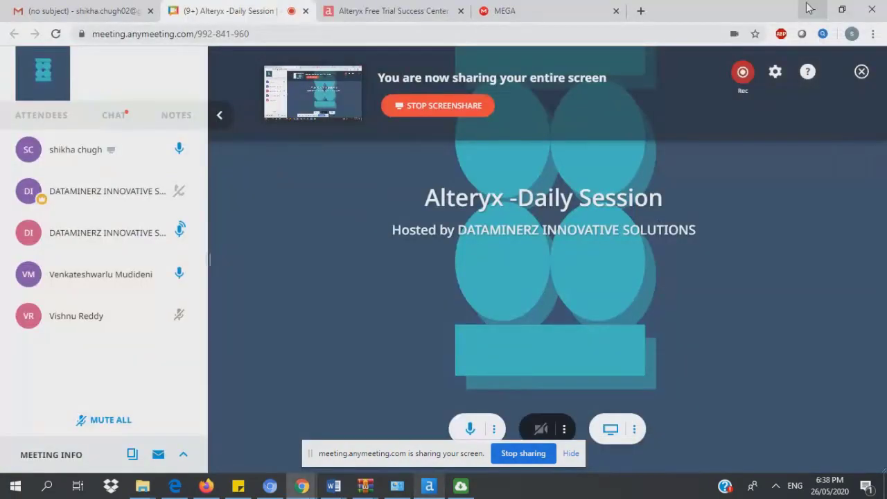
click(809, 9)
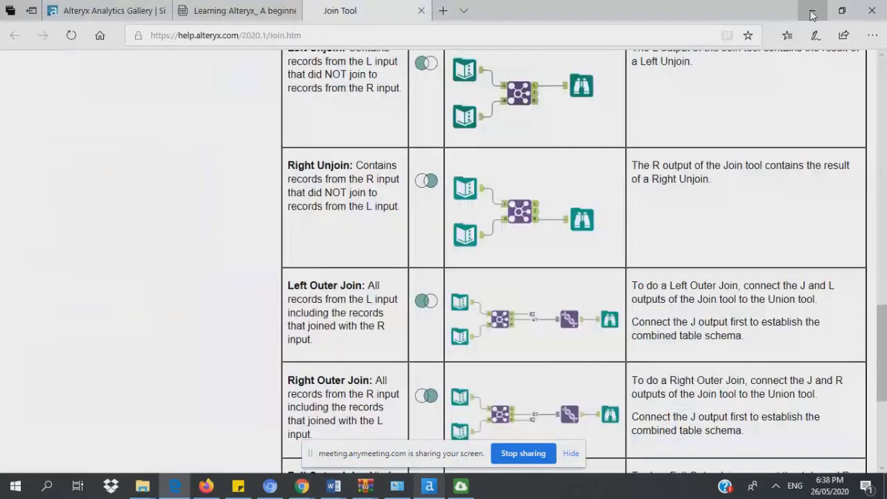
click(812, 14)
click(812, 8)
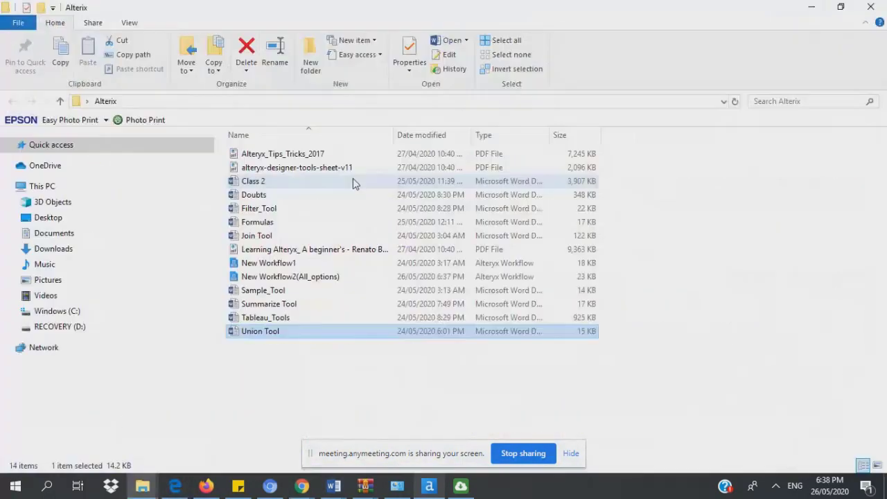
double_click(291, 262)
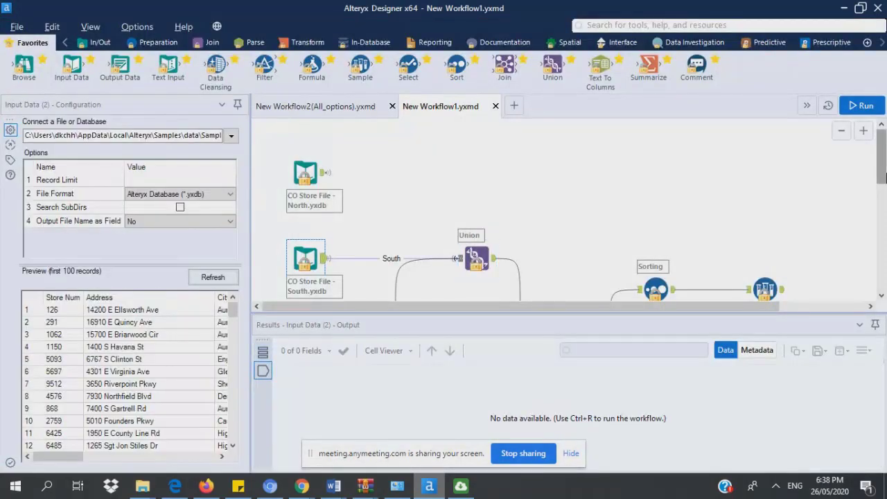
Step: Examine the layout of New Workflow1, including how the Union tool's output connects to the ALL Joins tool
scroll(878, 152, down, 3)
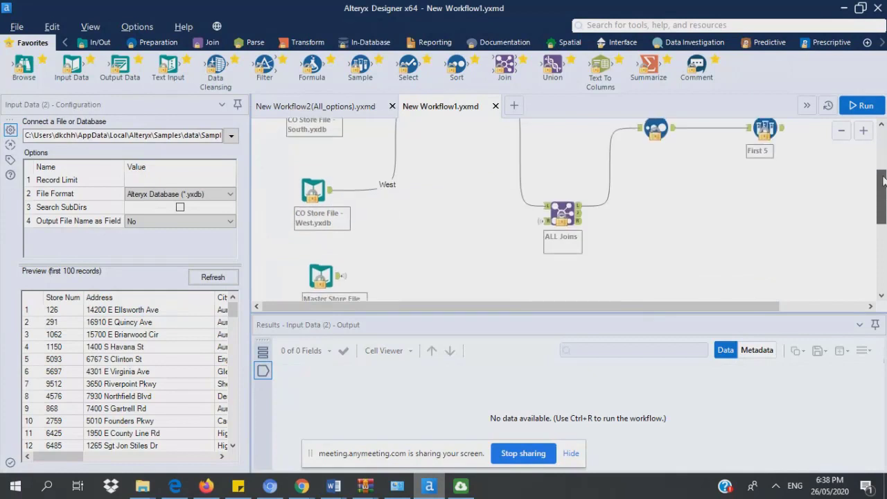
scroll(875, 152, up, 3)
scroll(873, 154, down, 5)
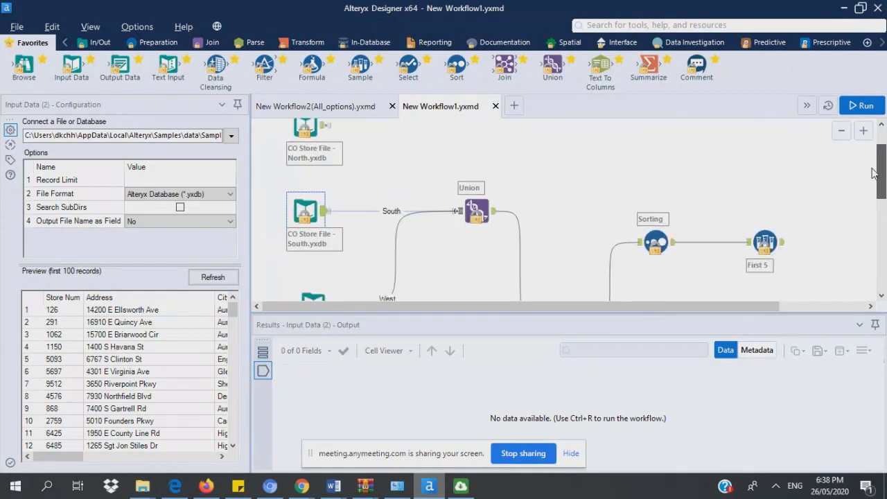
scroll(870, 162, up, 3)
scroll(872, 169, down, 3)
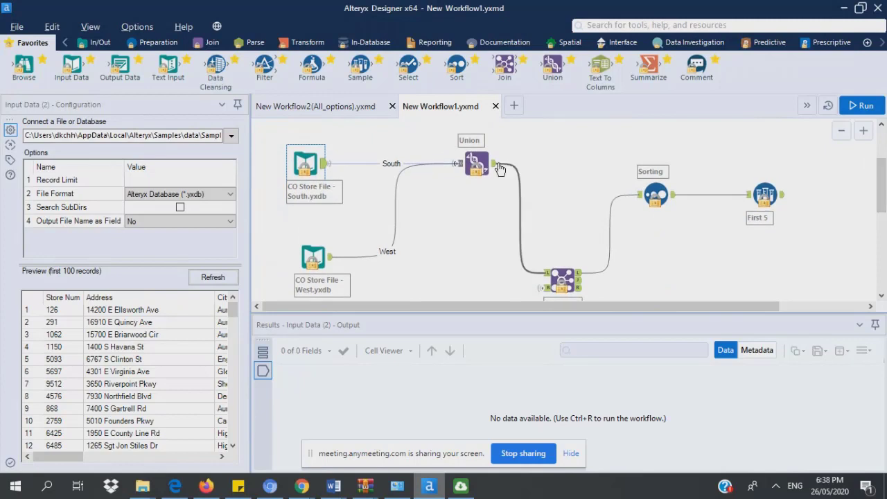
click(493, 167)
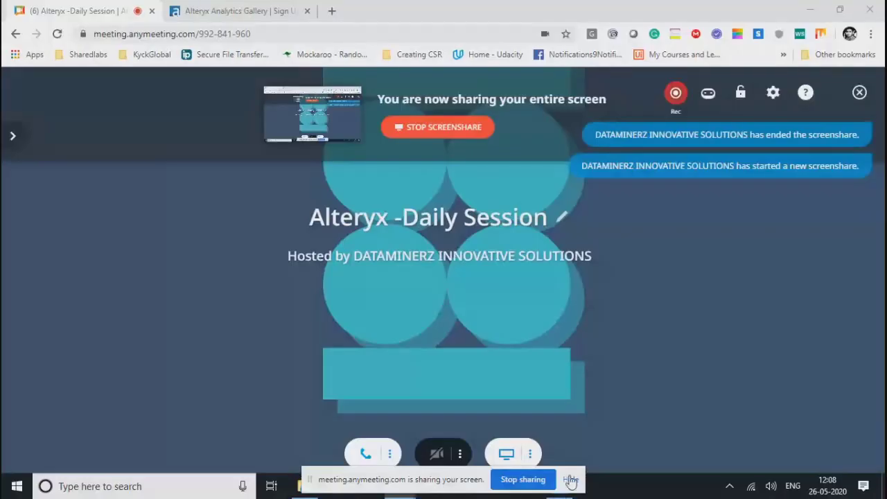
Step: Hide the screen-sharing notice, switch to Alteryx Designer, and close New Workflow2 without saving
click(569, 480)
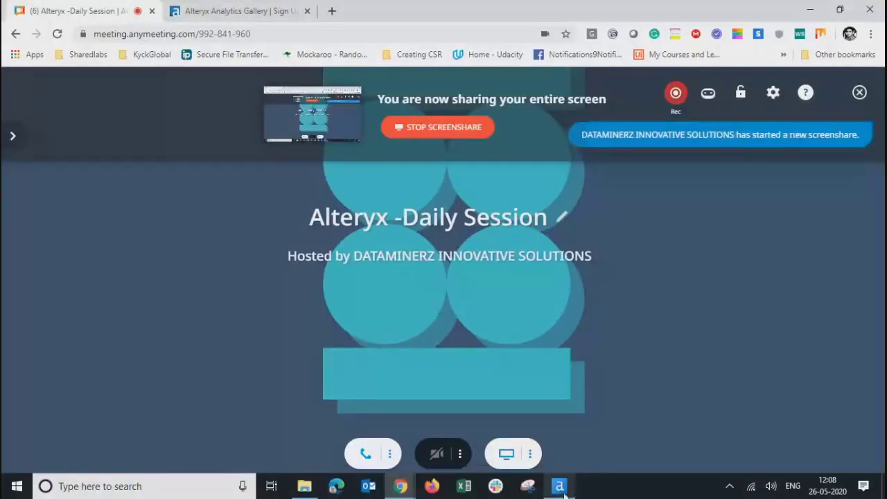
click(561, 486)
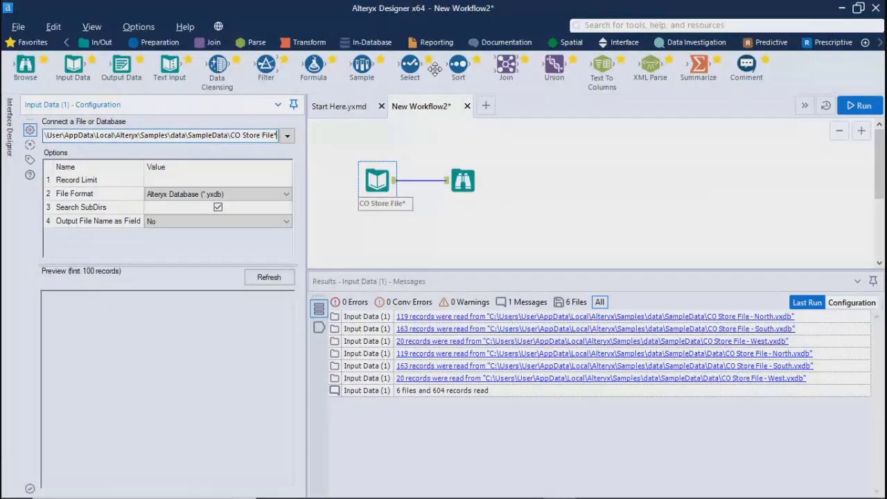
click(467, 106)
click(468, 306)
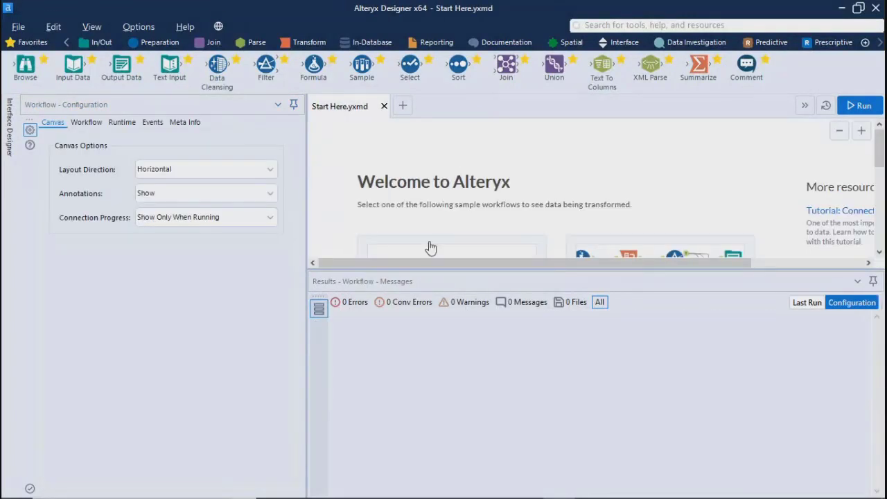
Step: Create a blank workflow and enlarge its canvas by shrinking the results and configuration areas
click(400, 109)
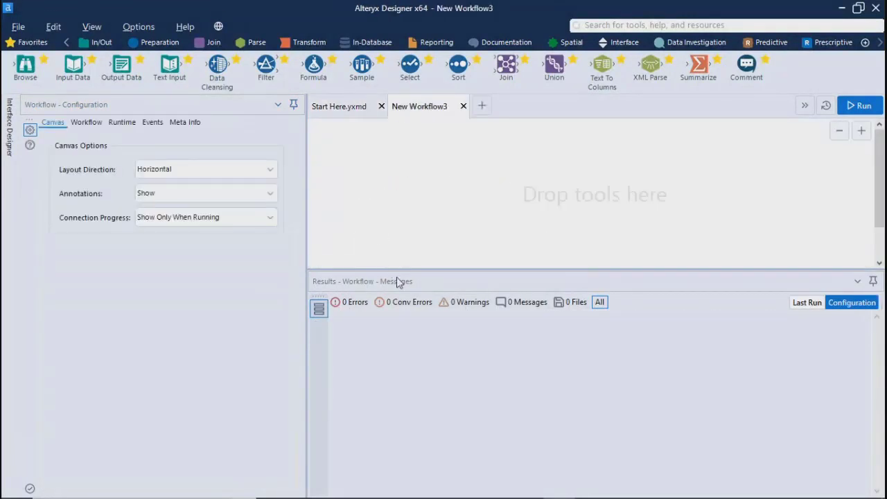
drag(397, 273, 401, 431)
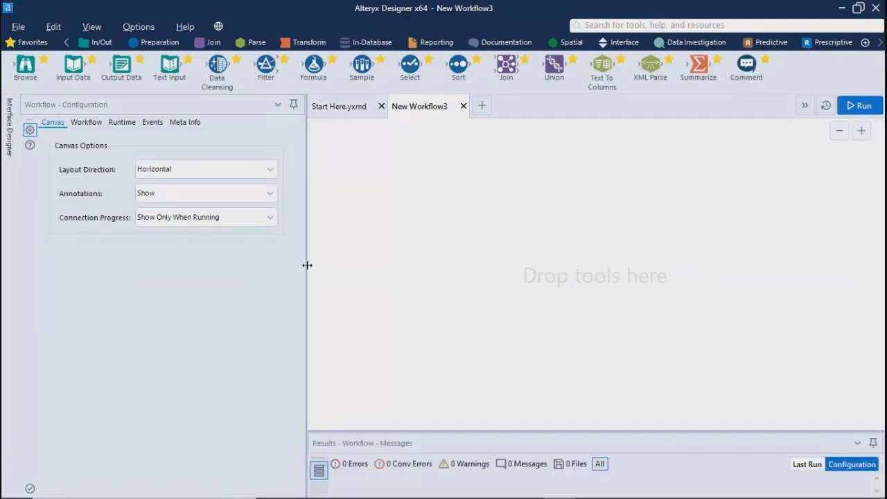
drag(306, 265, 248, 267)
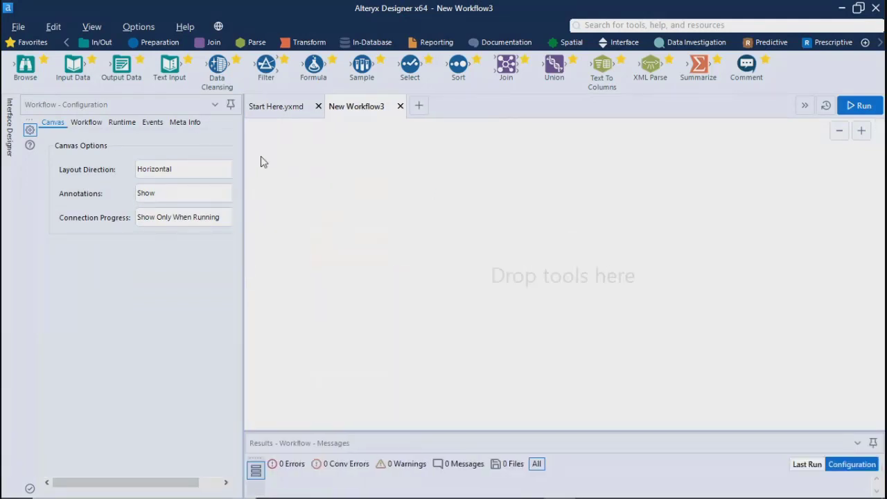
Step: Add an Input Data tool to the canvas and connect it to the recent file "CO Store File - North.yxdb"
click(53, 26)
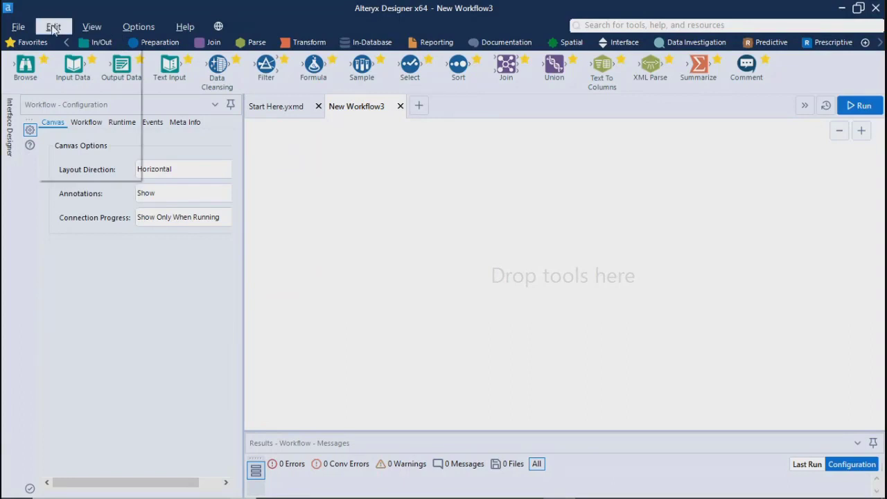
drag(72, 69, 338, 181)
click(224, 136)
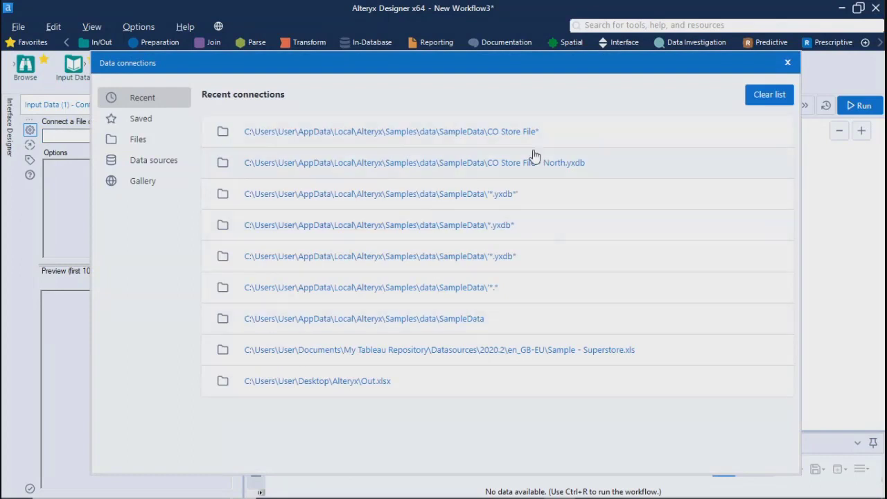
click(473, 165)
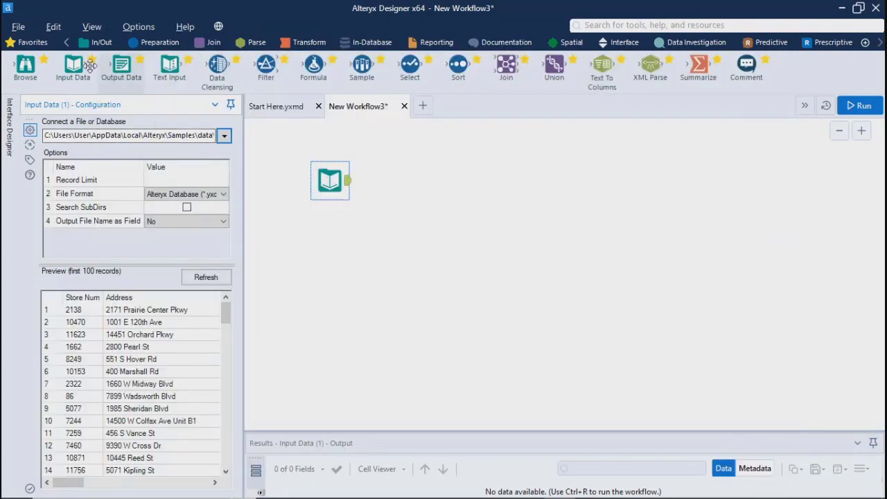
Step: Add a second Input Data tool below the first and connect it to "Master Store File - CO.yxdb" from the SampleData folder
drag(72, 67, 342, 295)
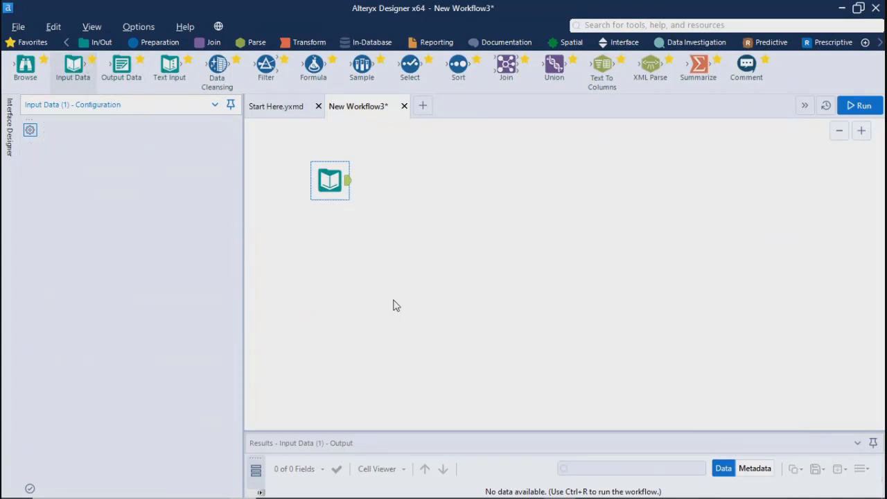
click(223, 137)
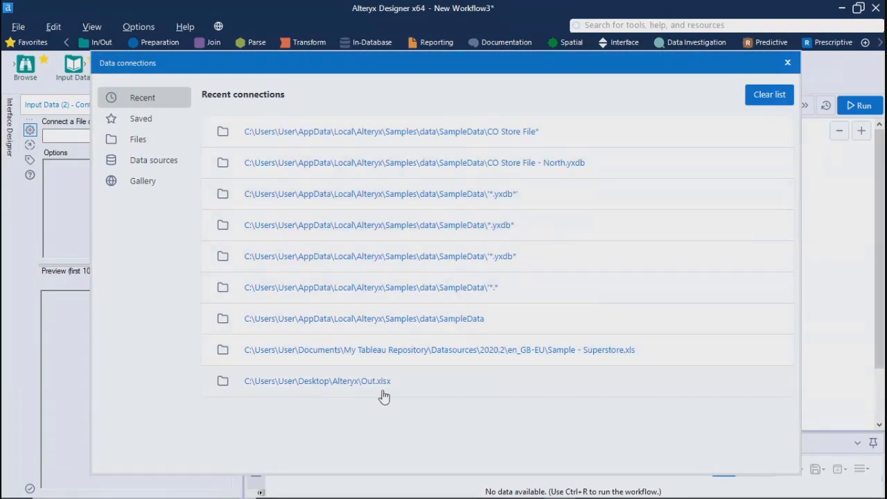
click(138, 142)
click(301, 242)
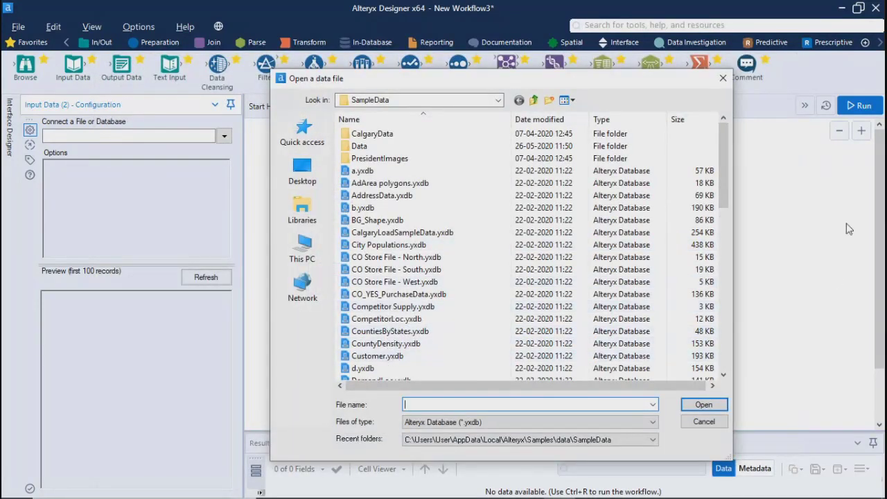
drag(724, 181, 725, 232)
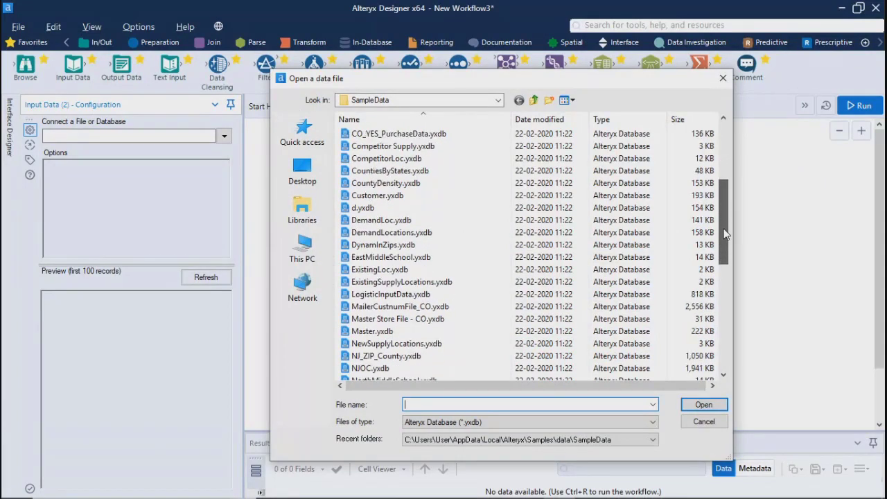
click(401, 318)
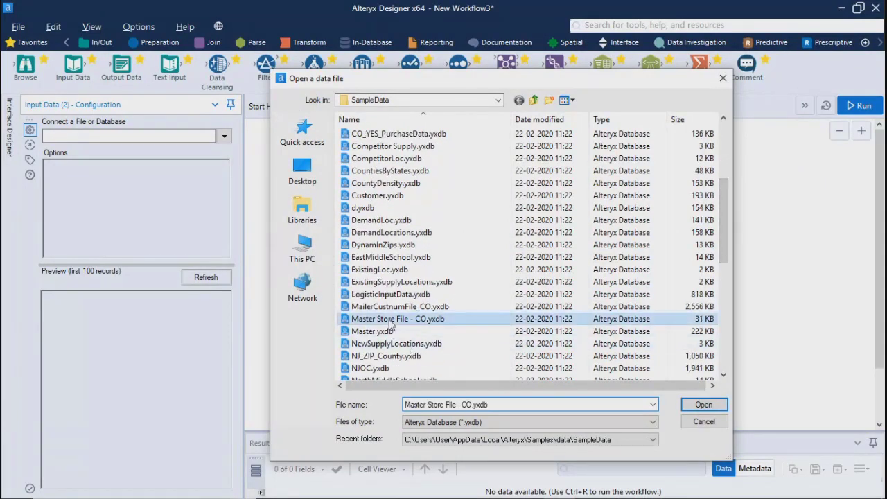
click(702, 405)
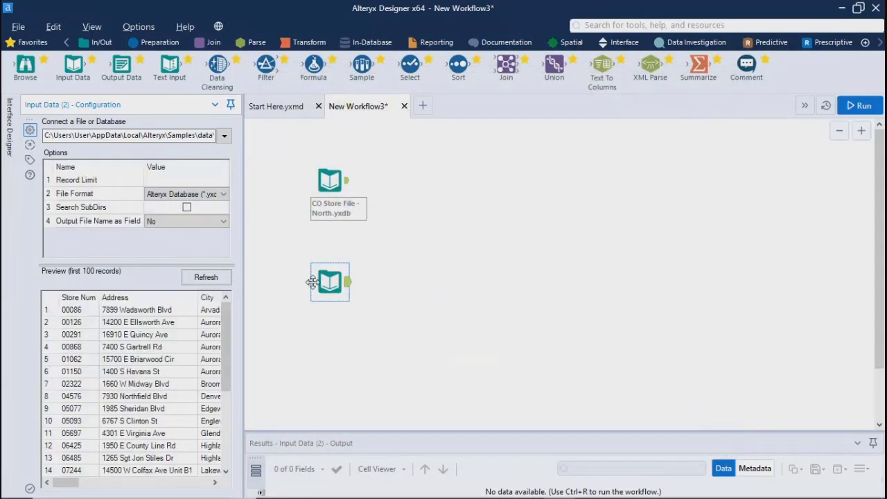
click(398, 285)
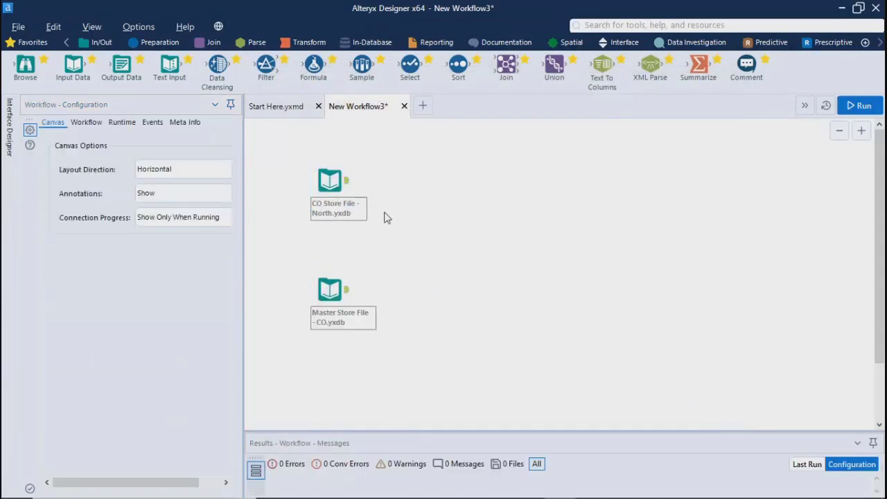
drag(554, 67, 483, 358)
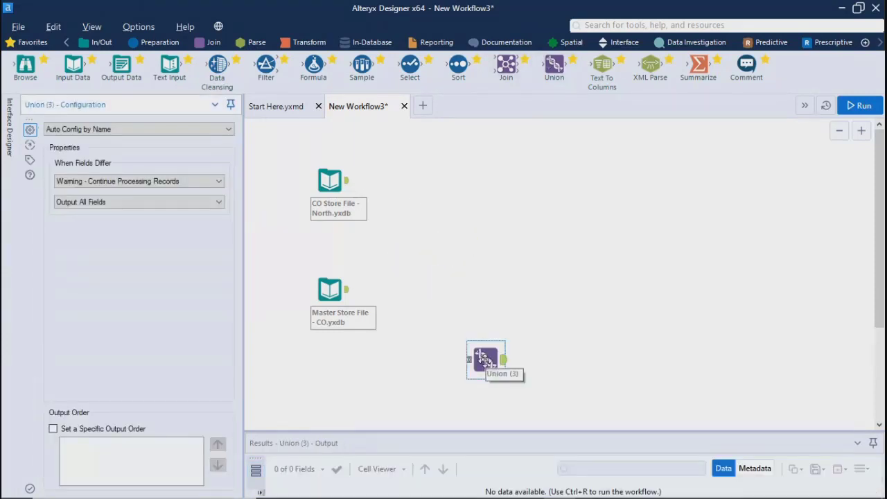
click(503, 375)
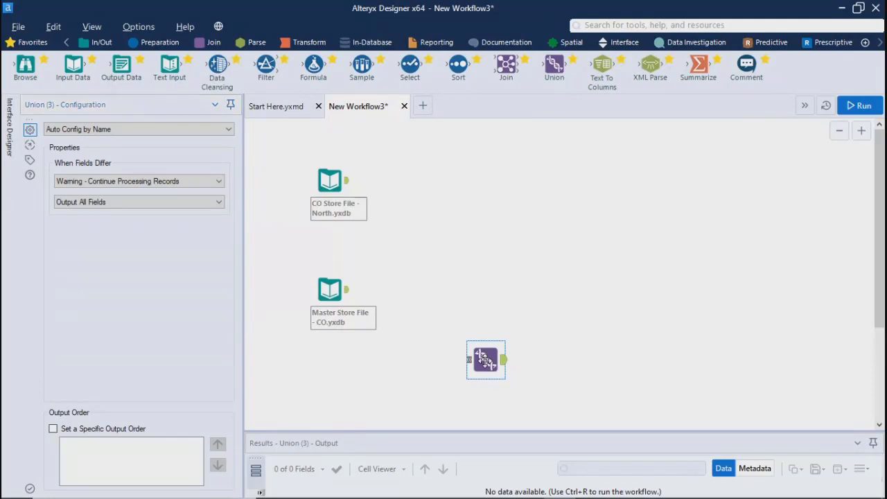
key(ctrl+z)
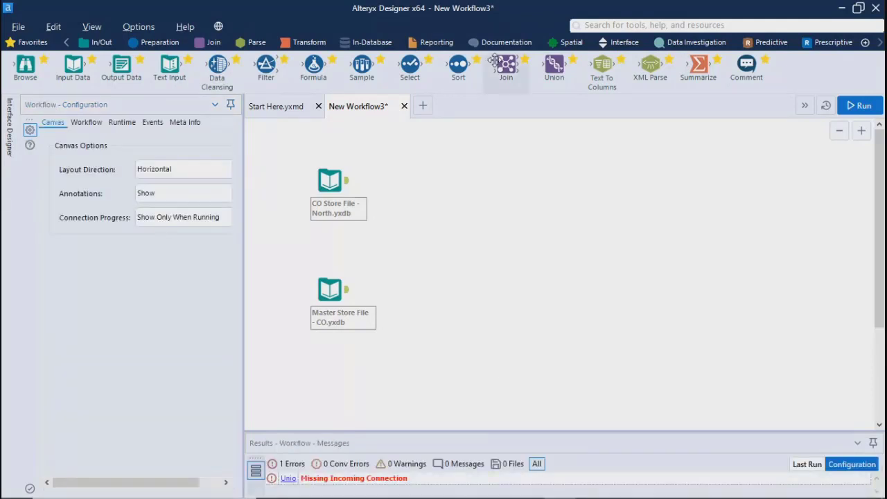
Step: Add a Join tool and connect CO Store File - North to its left input and Master Store File - CO to its right input
drag(506, 66, 448, 240)
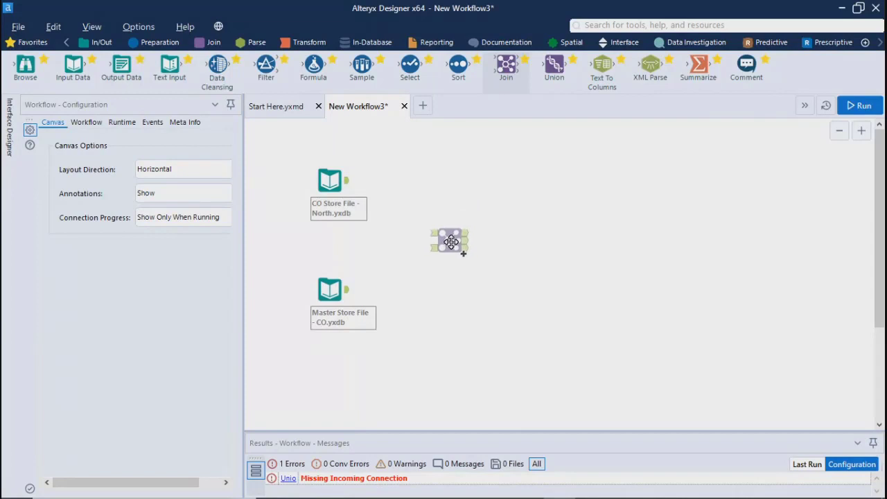
click(554, 241)
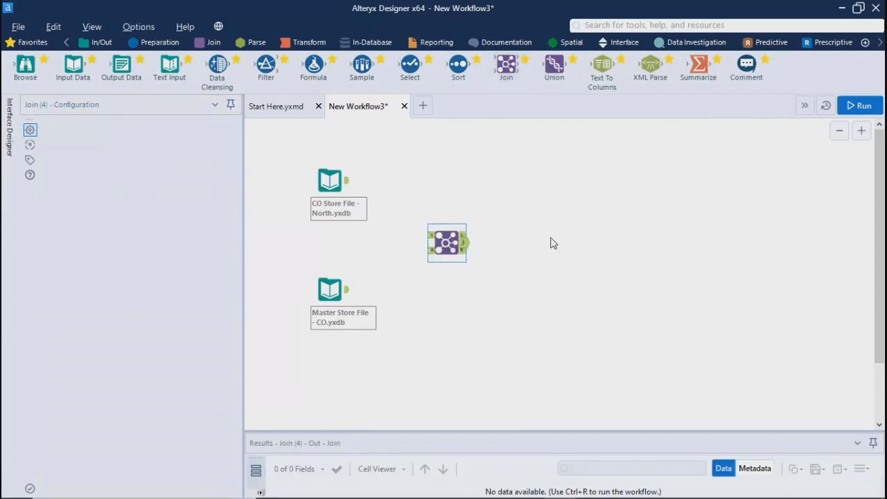
click(335, 292)
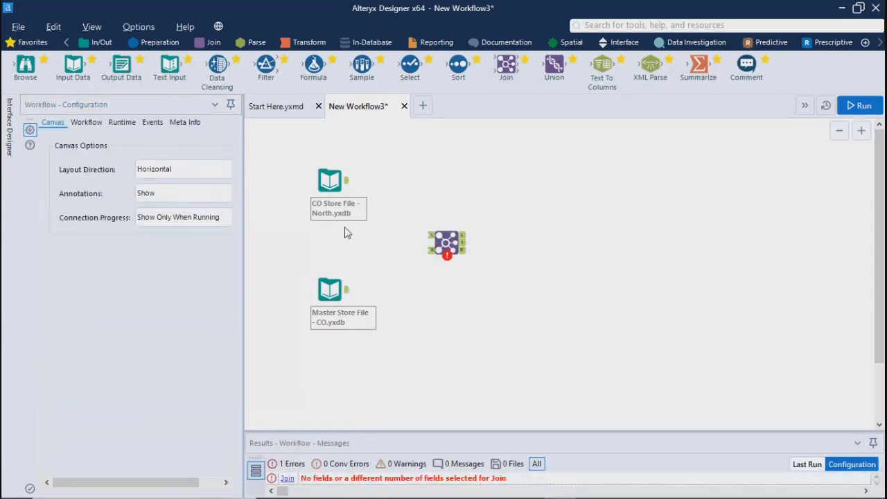
drag(347, 180, 445, 247)
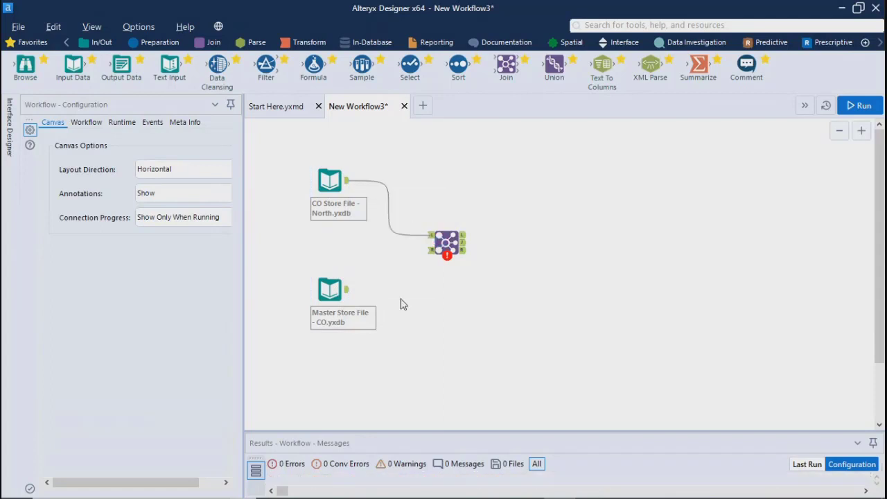
click(326, 286)
drag(346, 289, 460, 215)
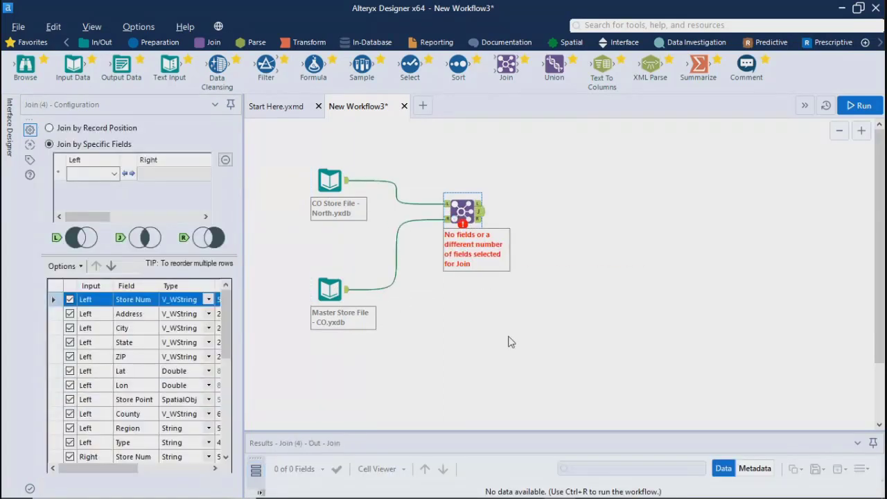
click(425, 247)
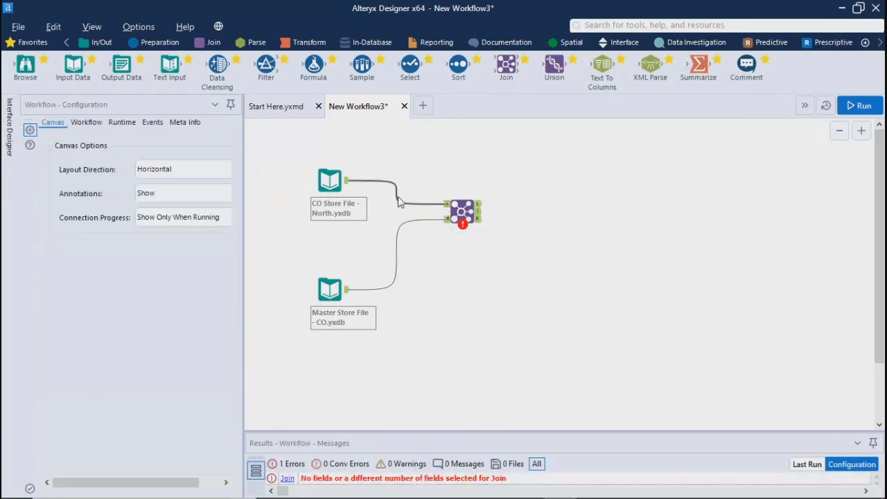
click(448, 212)
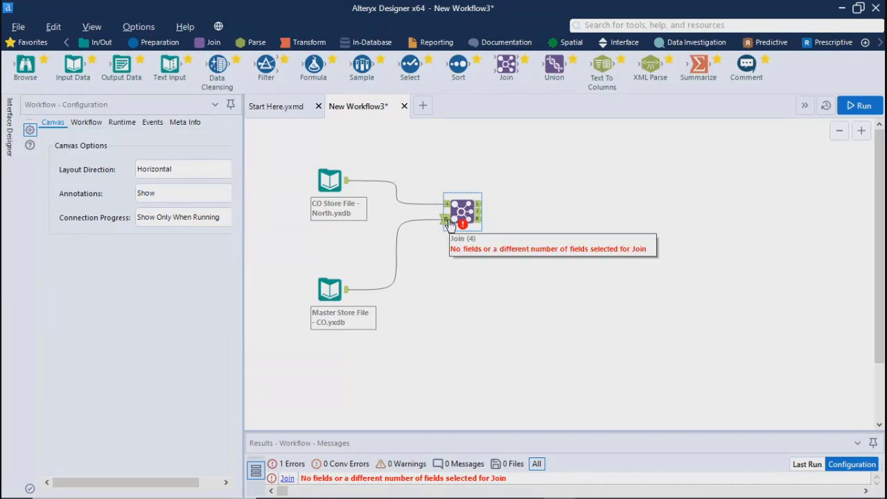
mouse_move(447, 219)
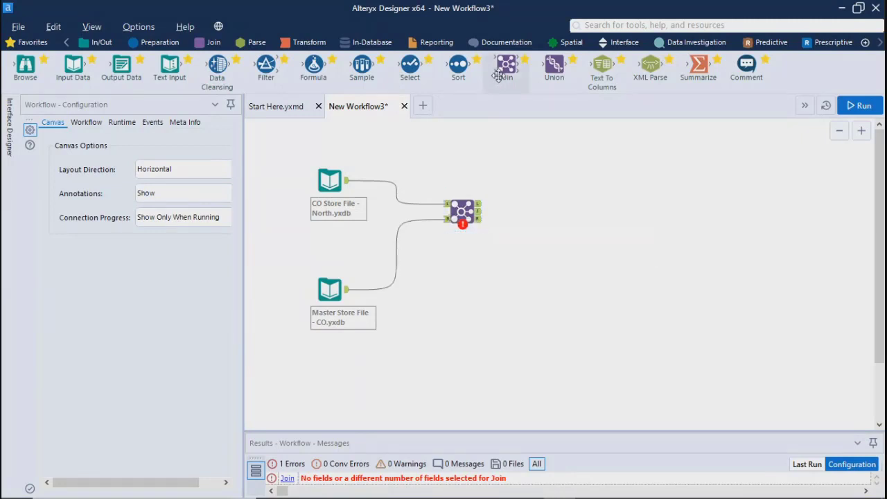
drag(554, 66, 589, 210)
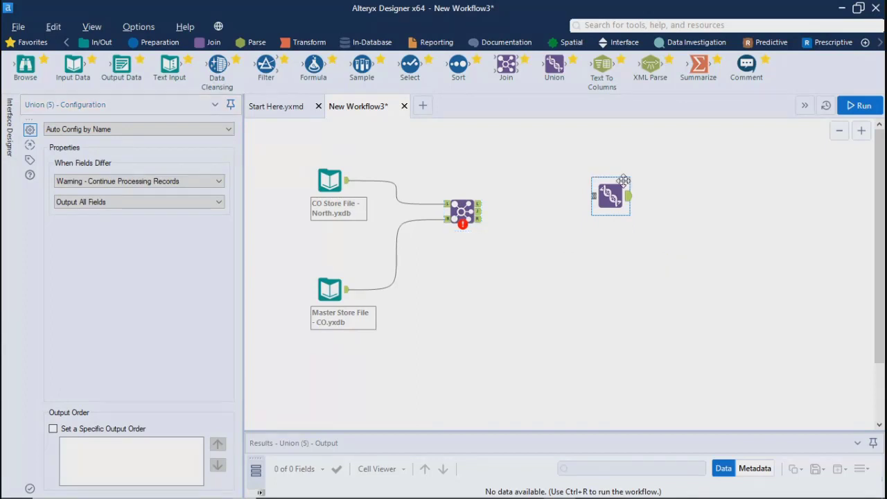
key(Delete)
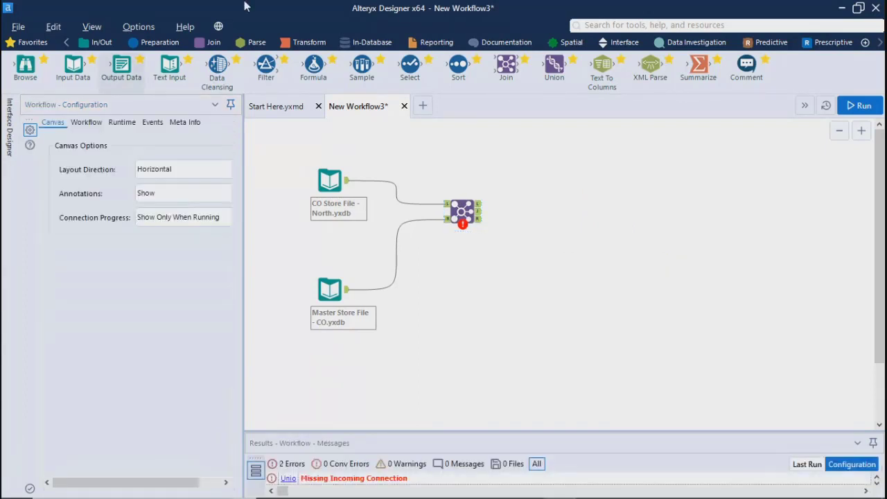
Step: Configure the Join to match Store Num from both inputs, and run the workflow
click(462, 210)
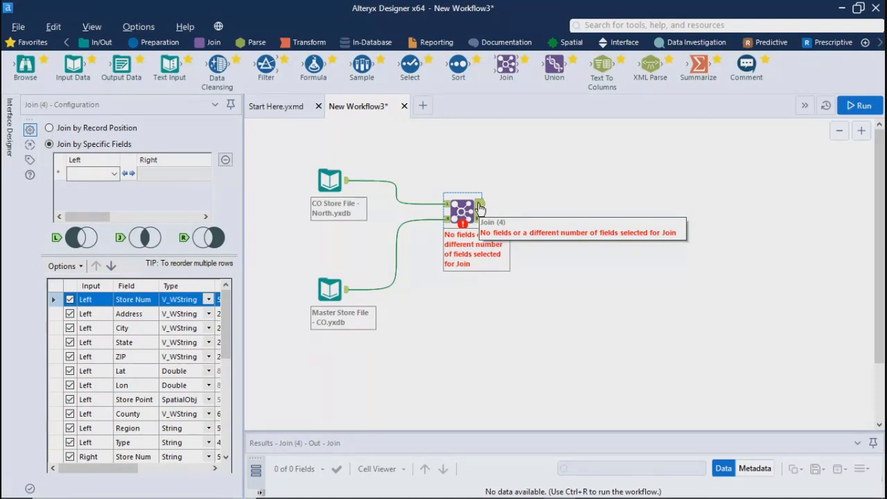
click(115, 175)
click(115, 174)
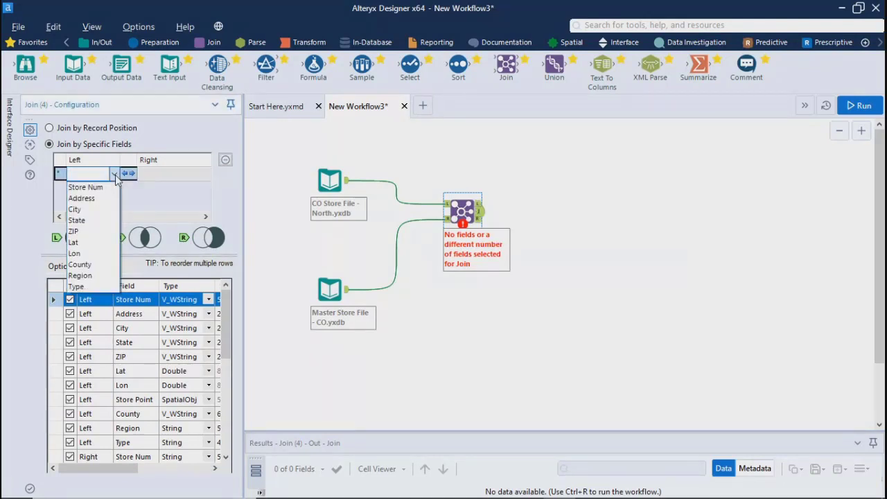
click(86, 187)
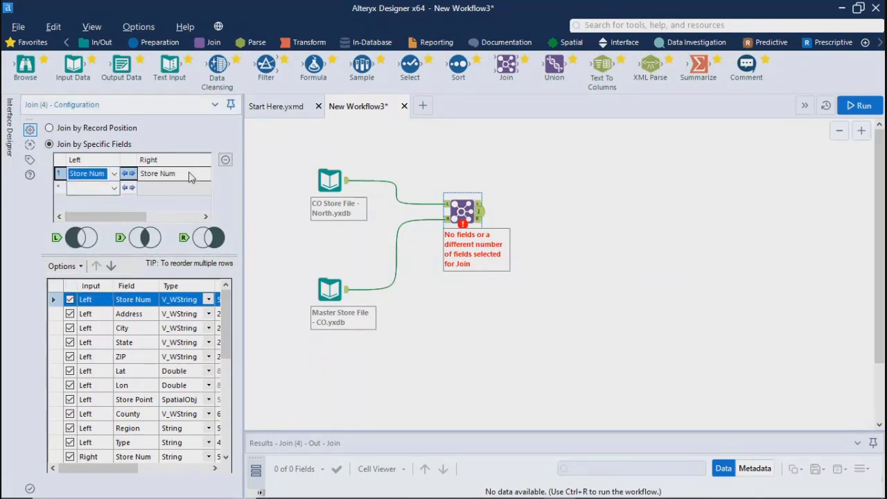
click(508, 283)
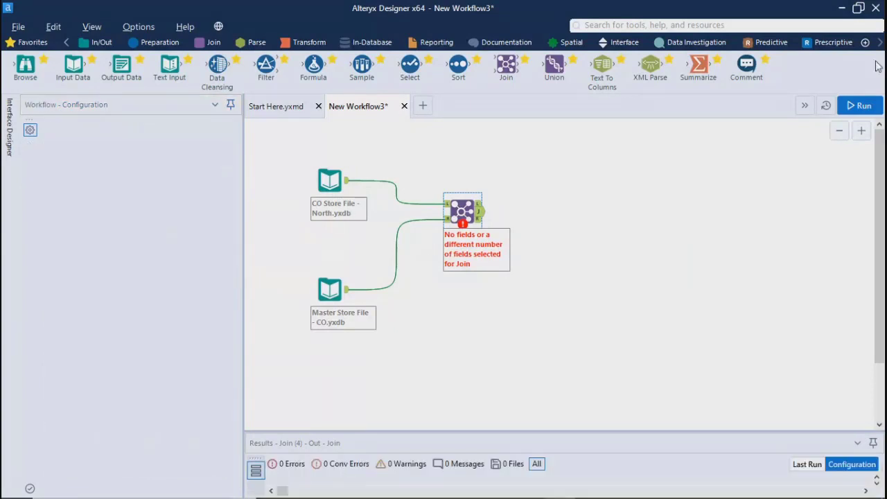
click(861, 105)
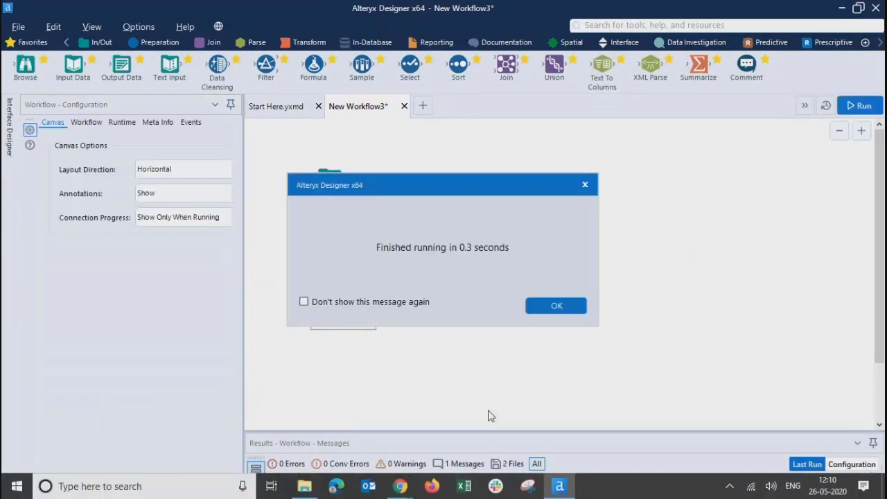
click(557, 307)
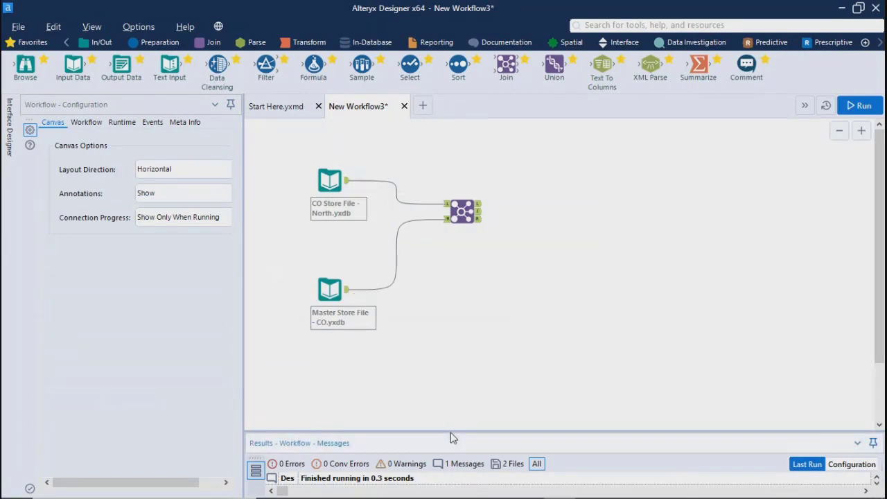
Step: Move the Master Store File input up closer to the North input and enlarge the results area to show the Join's left output
drag(456, 431, 443, 287)
drag(883, 179, 881, 205)
drag(319, 247, 303, 200)
click(462, 152)
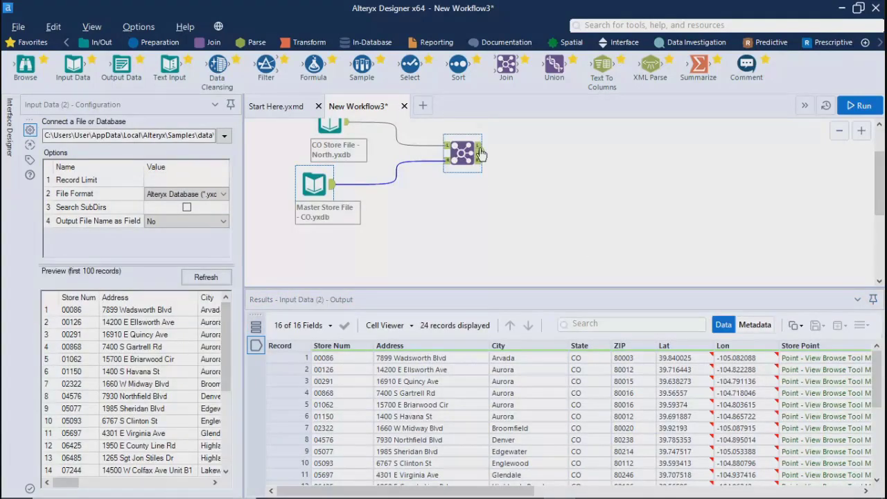
drag(474, 287, 475, 241)
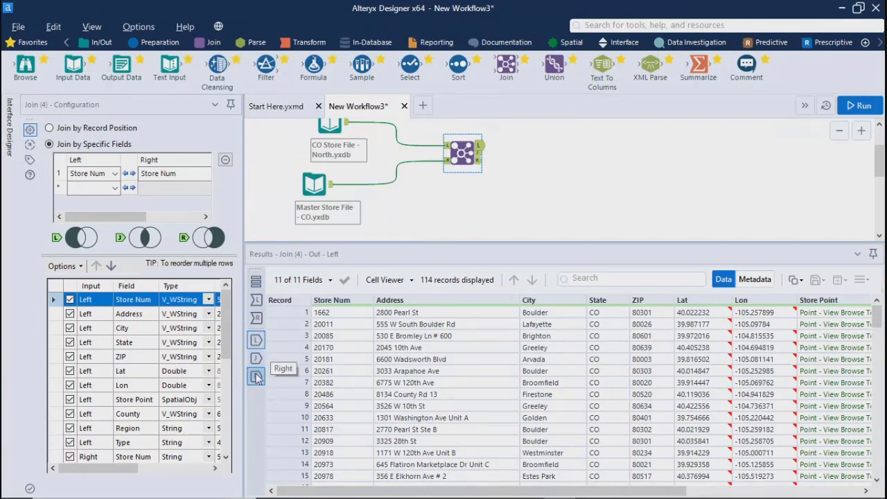
Step: Examine the records at each Join anchor: the left and right inputs, and the left, joined and right outputs
click(257, 300)
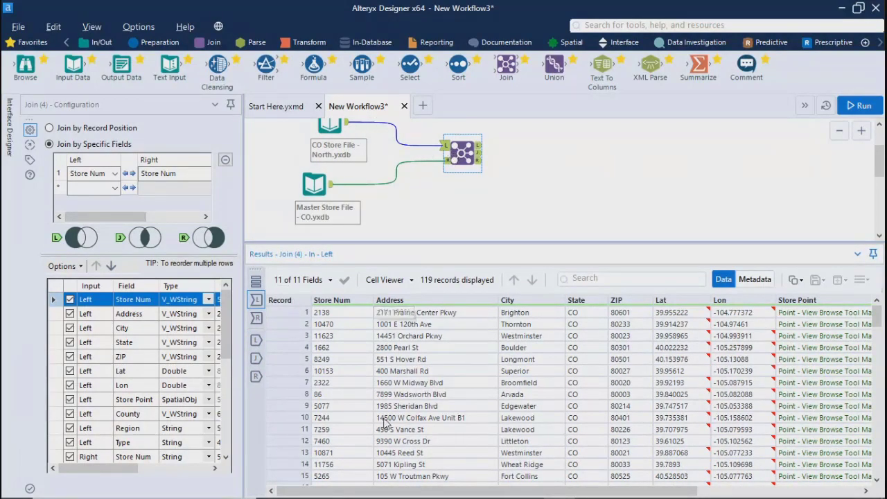
click(256, 318)
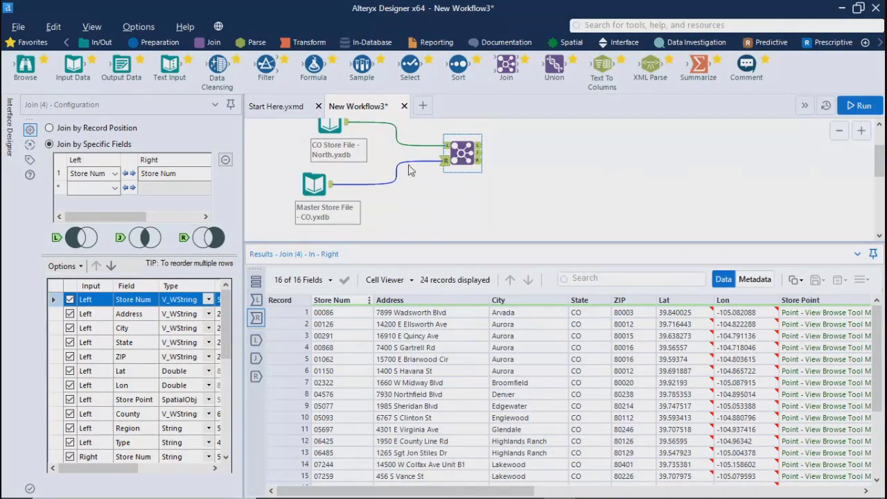
click(256, 340)
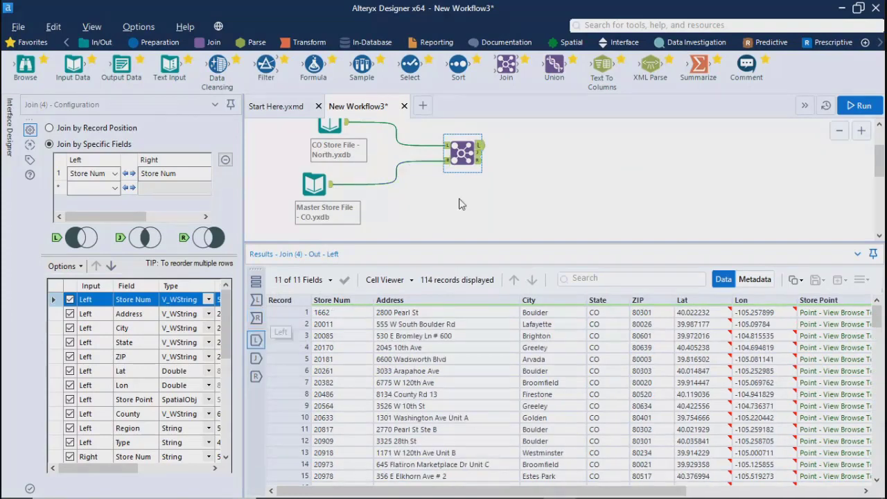
click(257, 359)
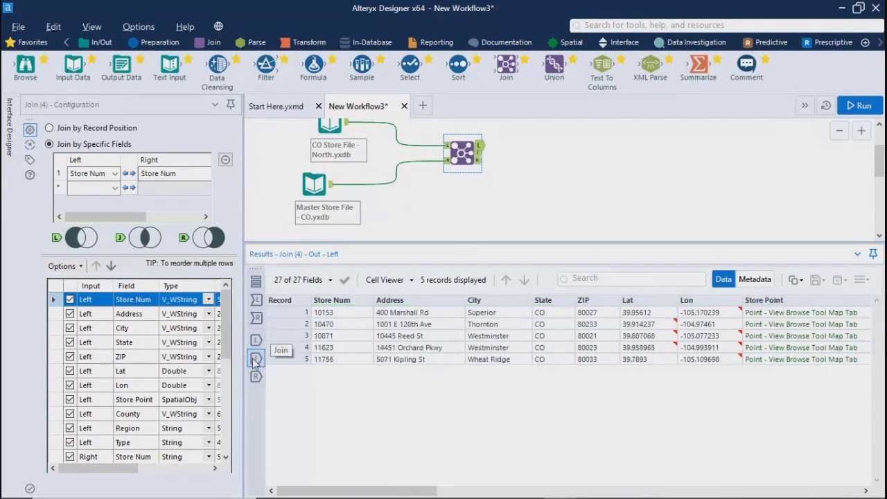
click(255, 377)
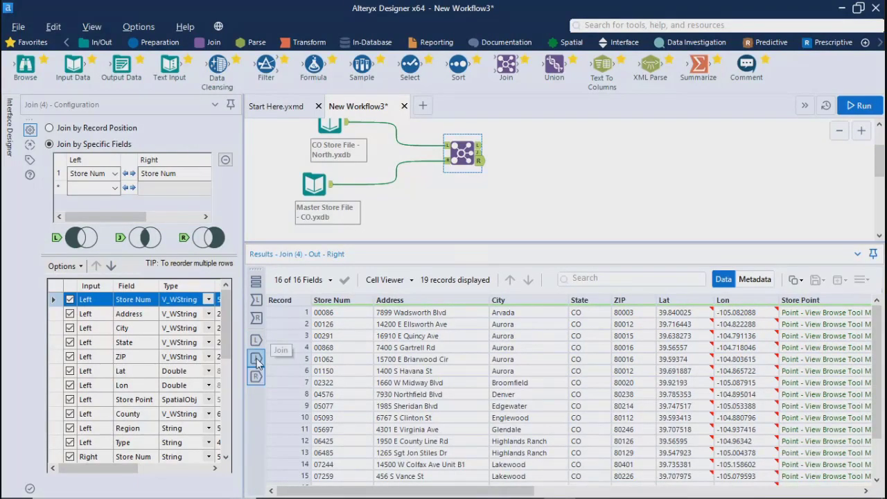
click(257, 359)
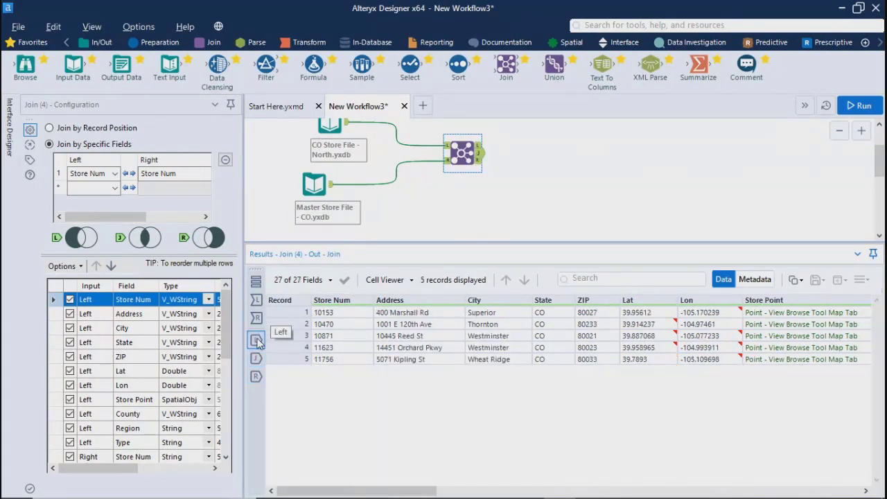
click(258, 340)
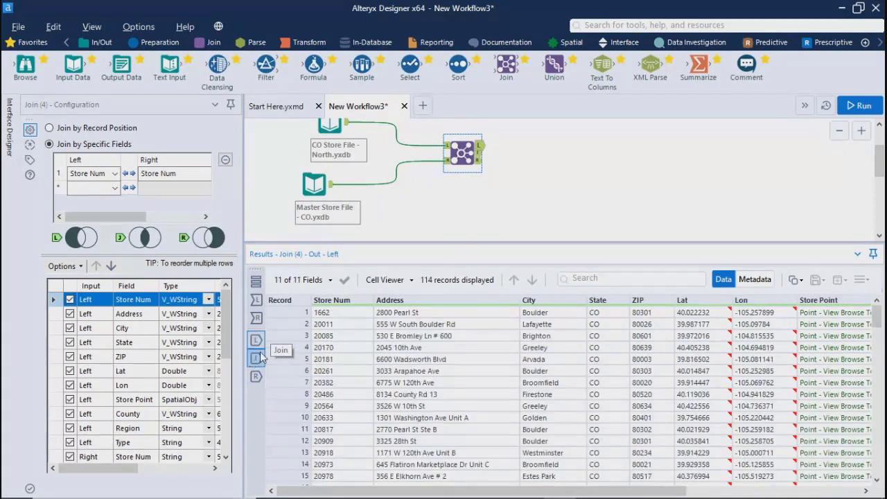
click(257, 359)
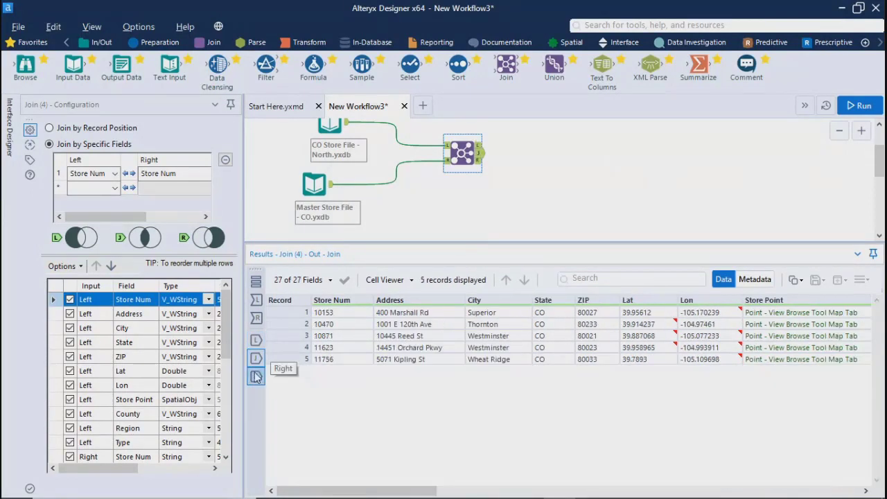
click(255, 376)
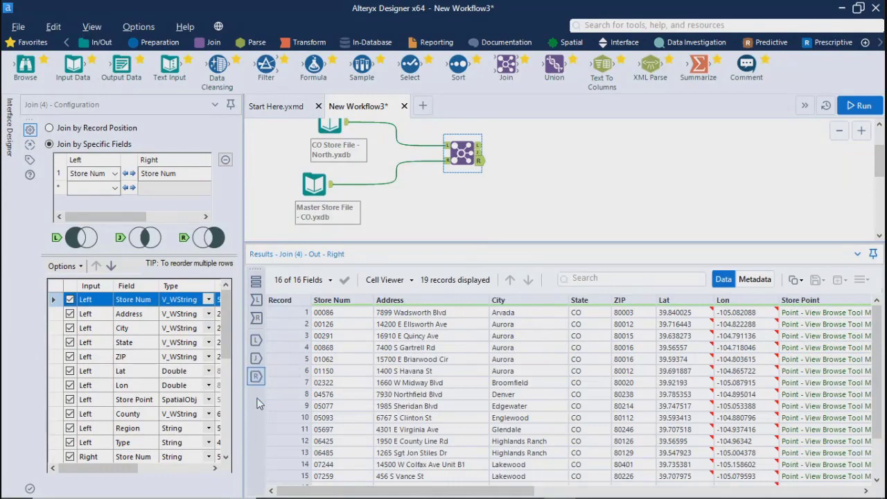
Step: Compare the Join's left input records with its left, joined and right output records, checking the Store Num values
click(256, 358)
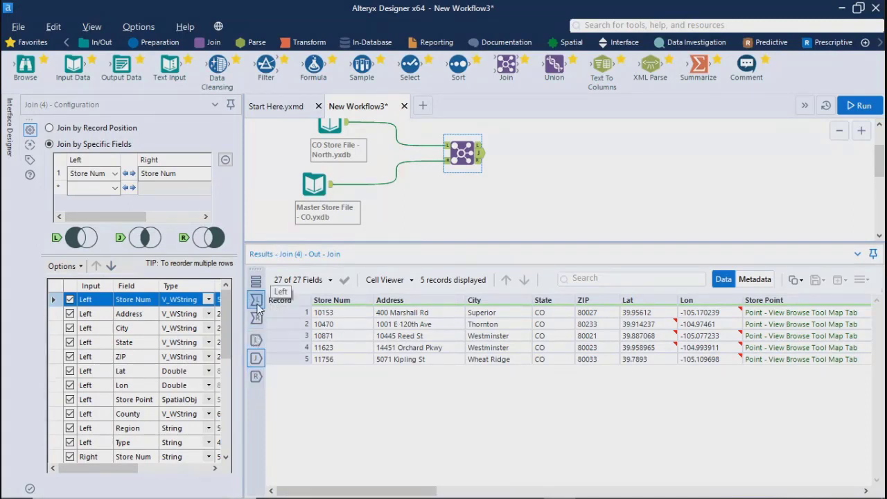
click(255, 340)
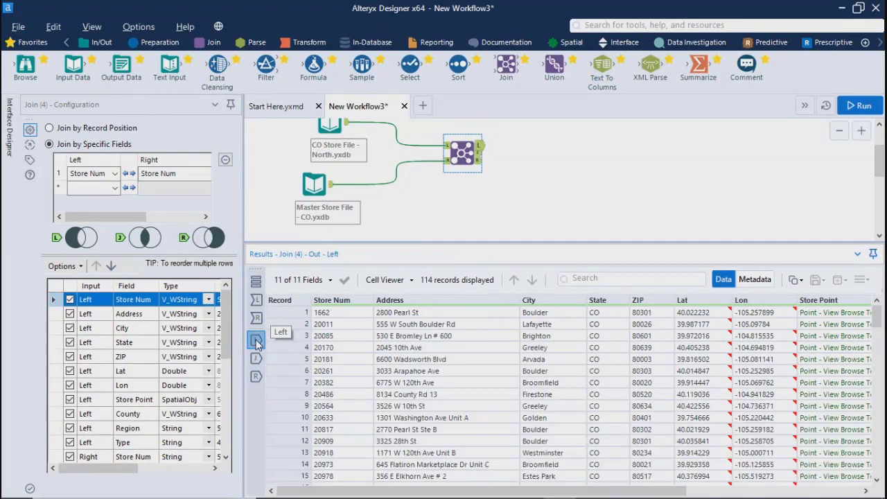
mouse_move(357, 492)
mouse_down()
mouse_move(557, 492)
mouse_move(362, 493)
mouse_up()
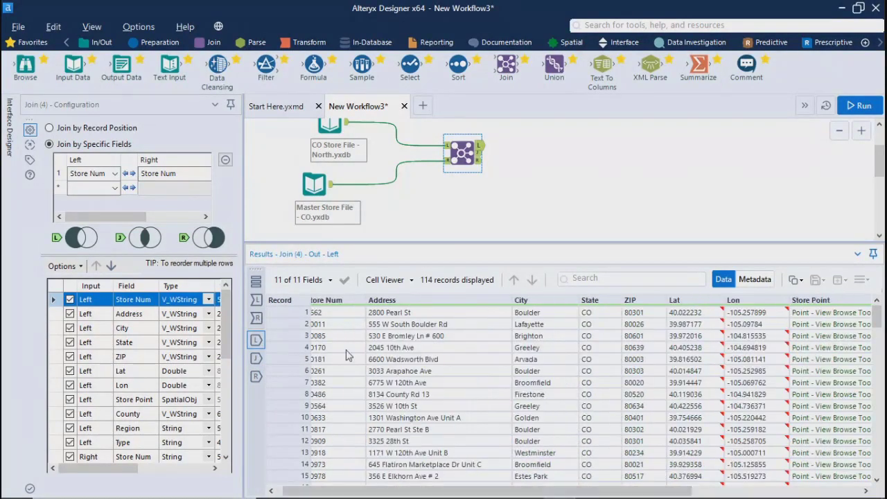
click(255, 299)
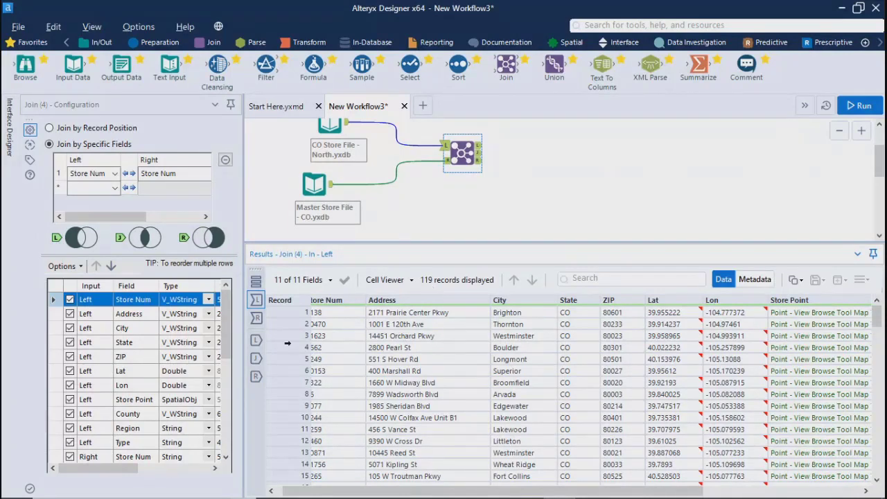
click(255, 339)
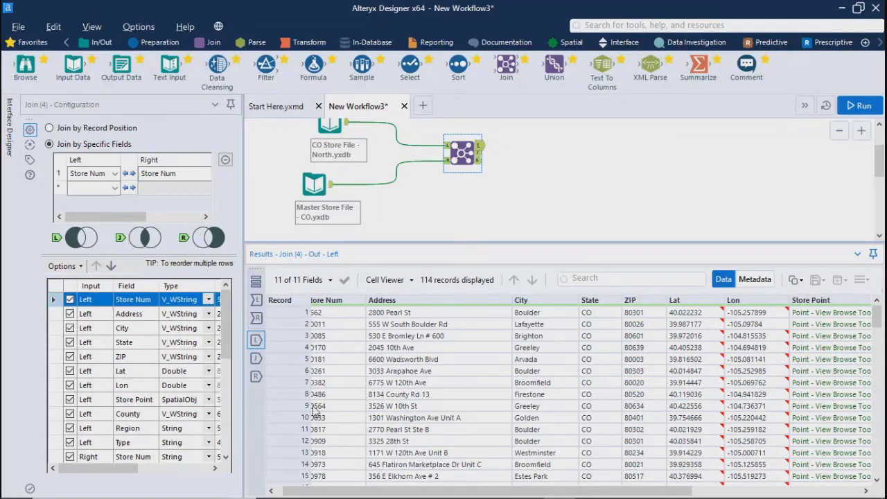
click(257, 358)
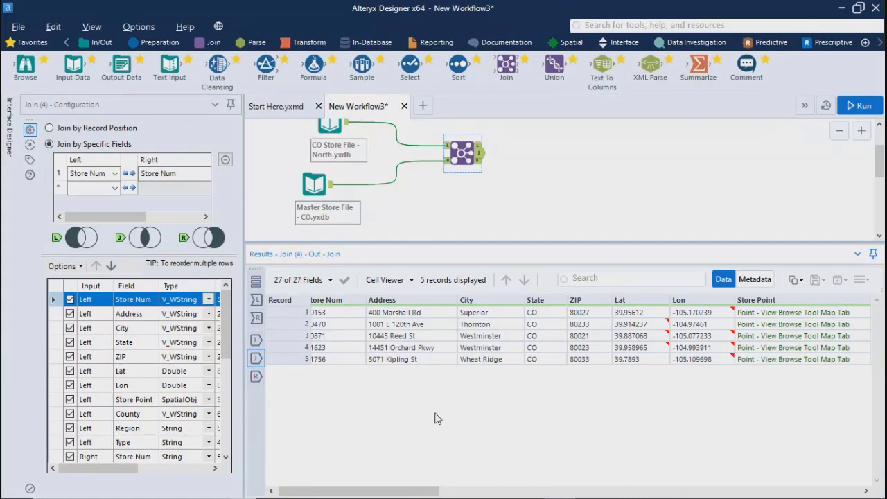
click(256, 340)
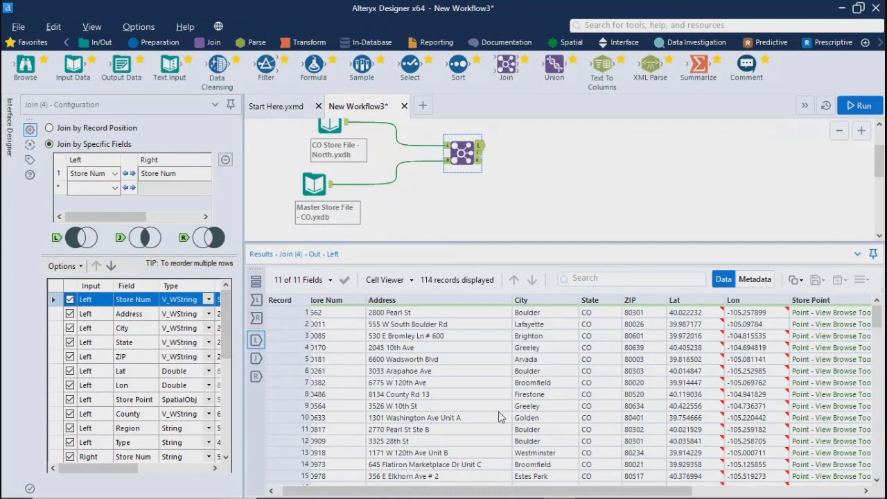
click(256, 376)
mouse_move(468, 492)
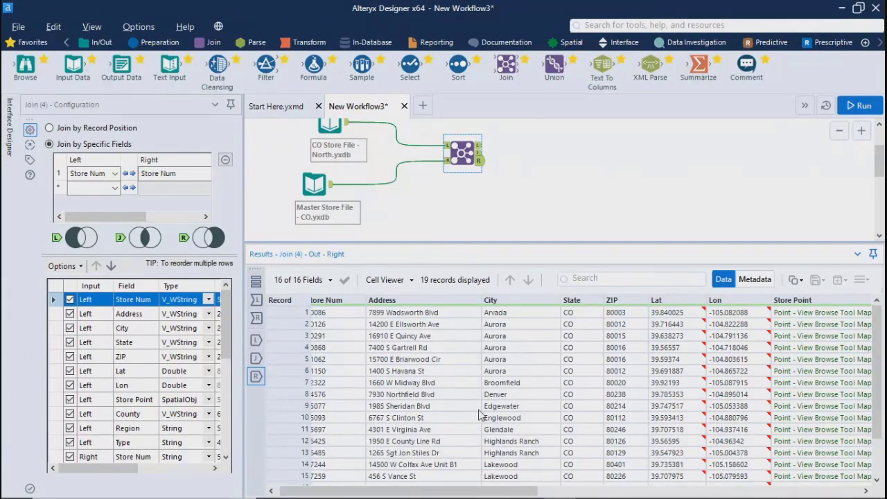
Step: Compare the Join's right input records with its right and joined output records
click(256, 359)
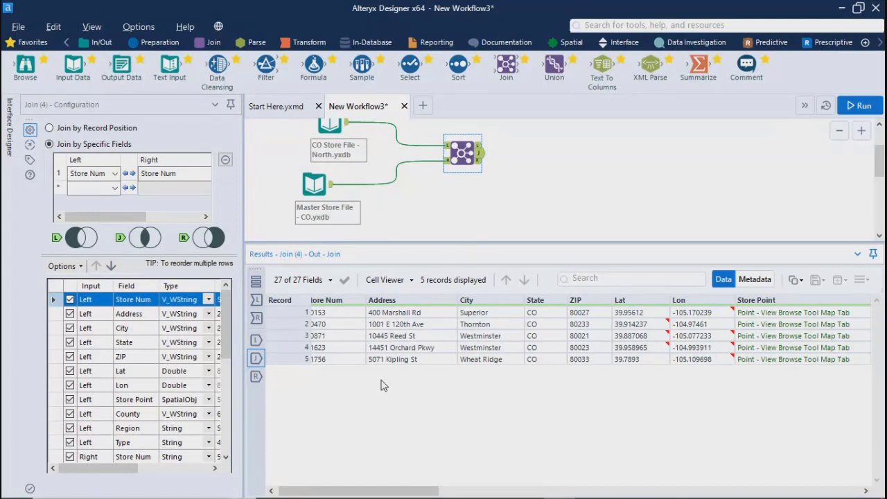
click(446, 162)
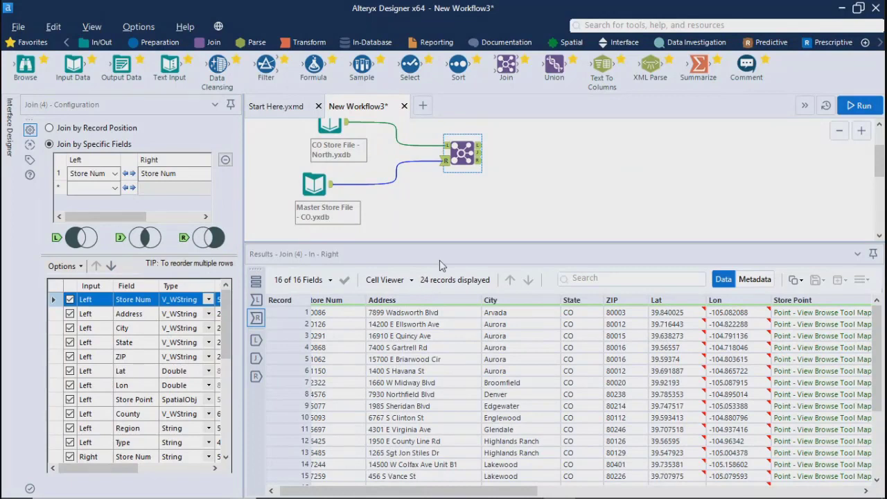
click(478, 161)
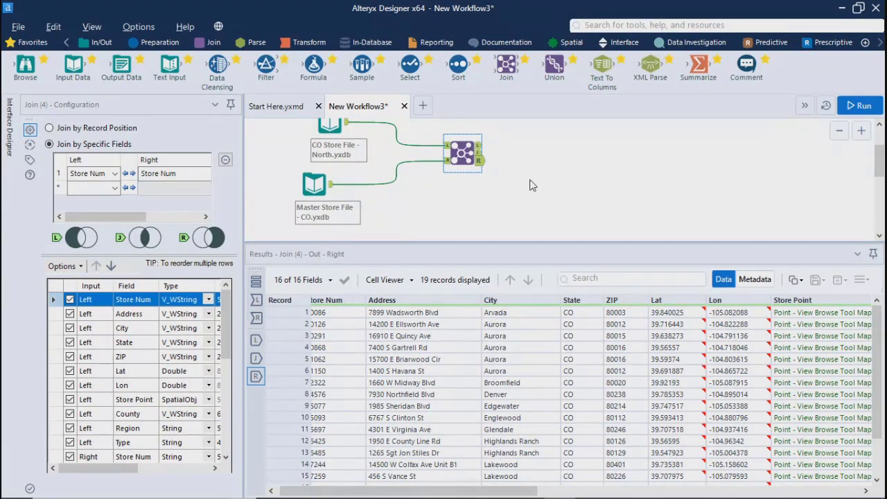
click(478, 153)
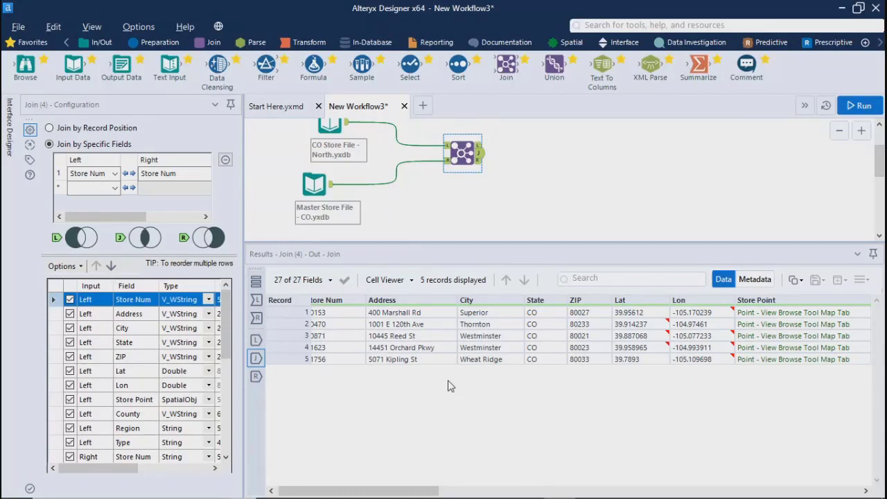
Step: Enlarge the canvas area by shrinking the results area, and align the Master Store File input directly below the North input
click(543, 206)
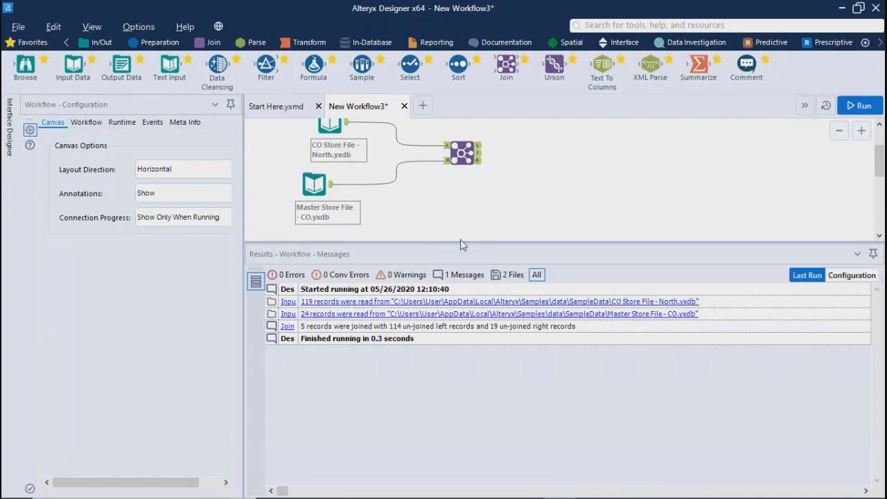
drag(461, 244, 458, 333)
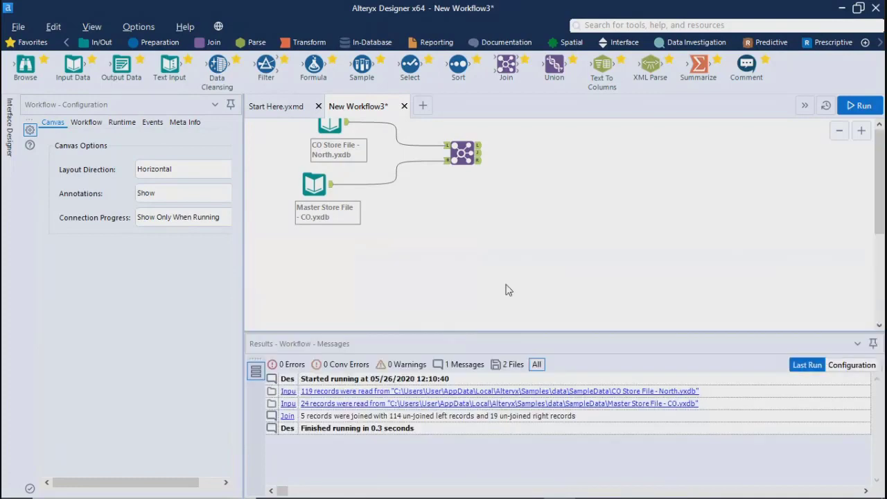
drag(315, 247, 342, 258)
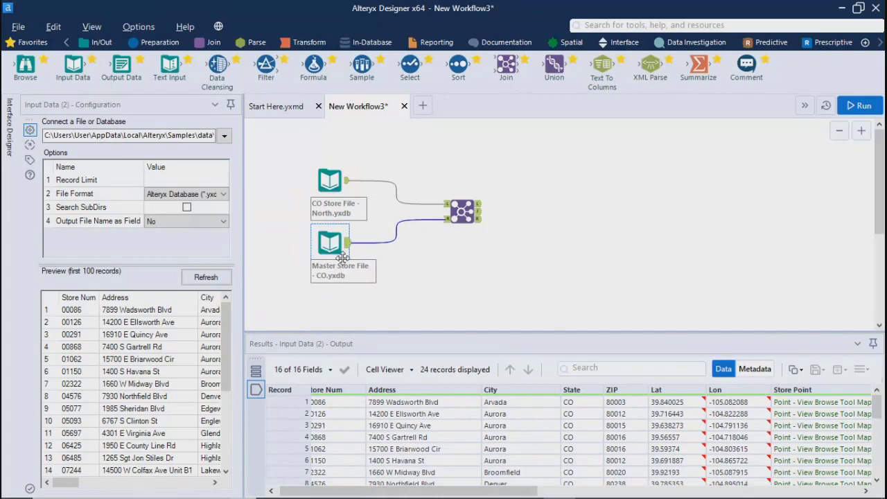
click(549, 278)
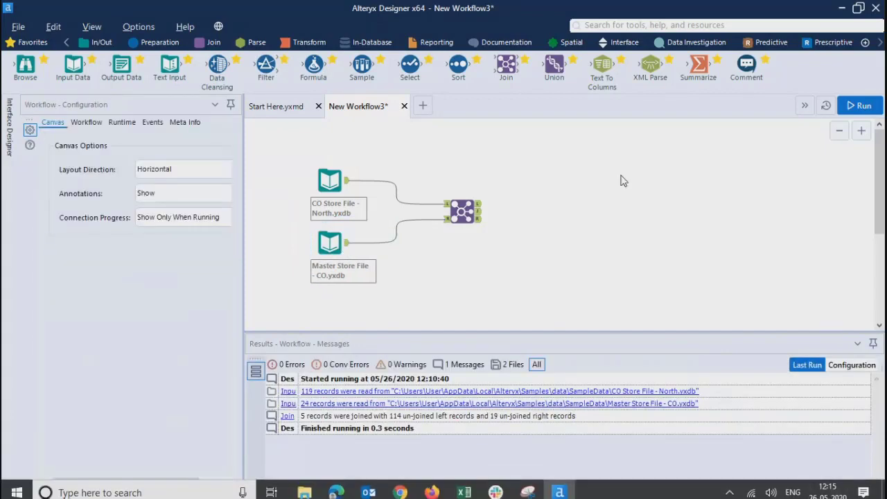
drag(278, 140, 567, 314)
click(627, 231)
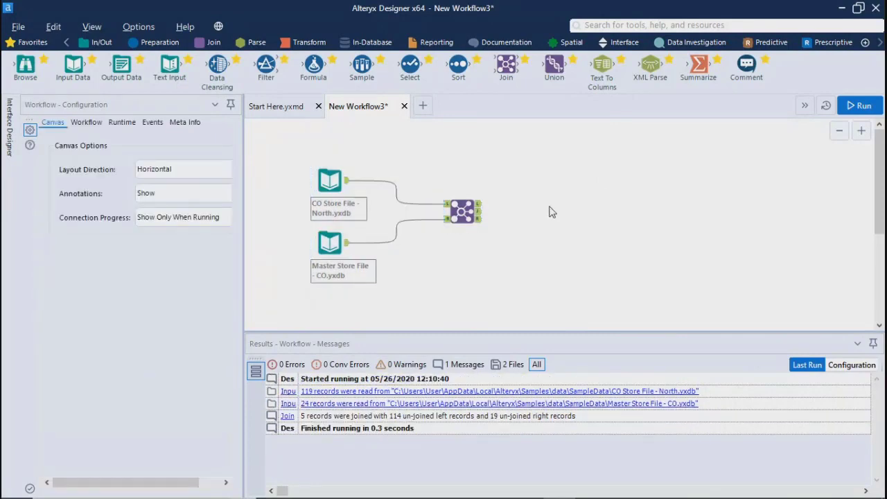
Step: Search the tools for "conta" and place a Tool Container on the empty canvas beyond the Join
click(719, 26)
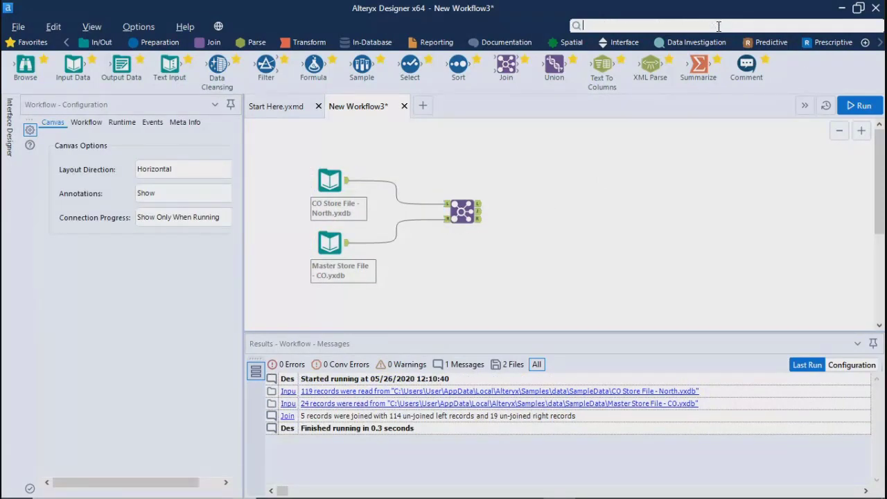
text(coa)
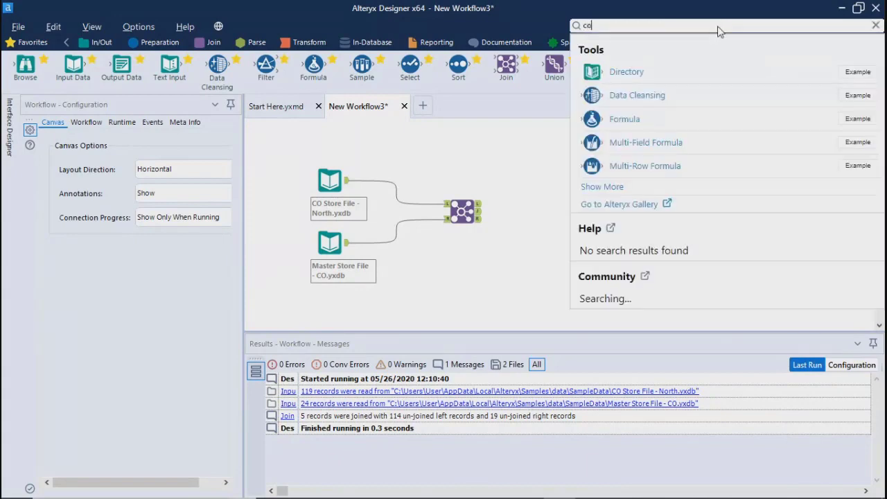
key(BackSpace)
key(BackSpace)
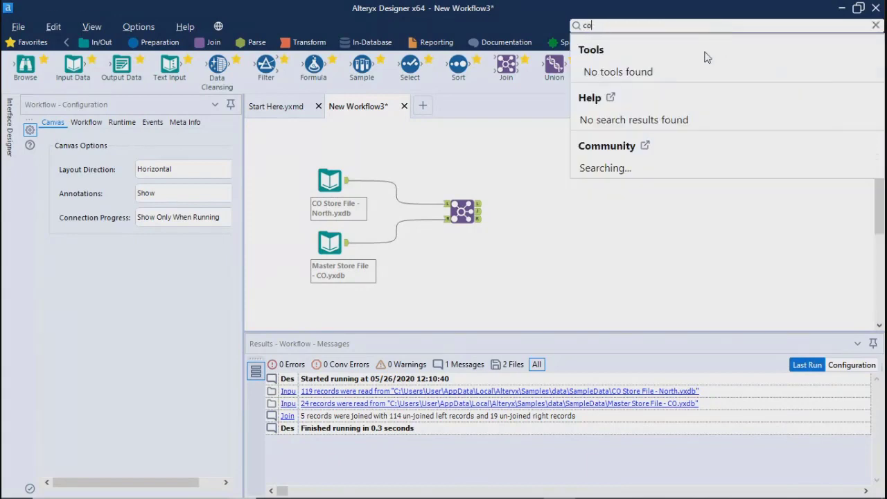
text(onta)
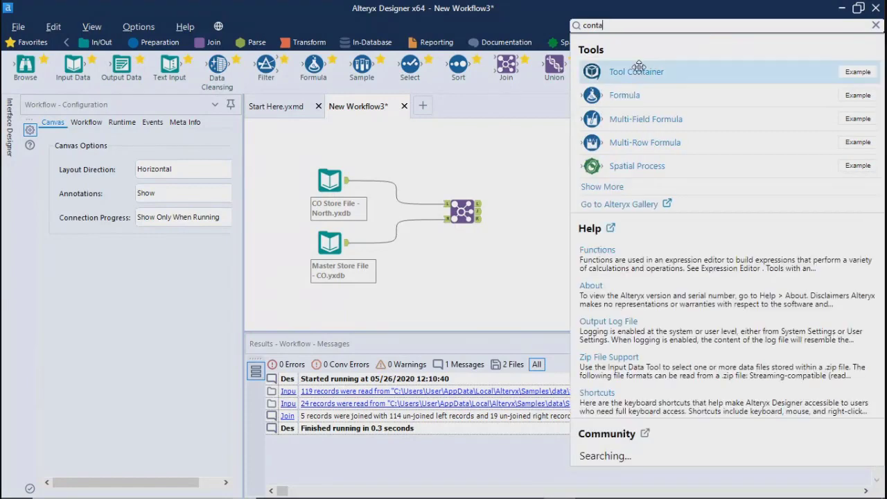
drag(638, 71, 575, 146)
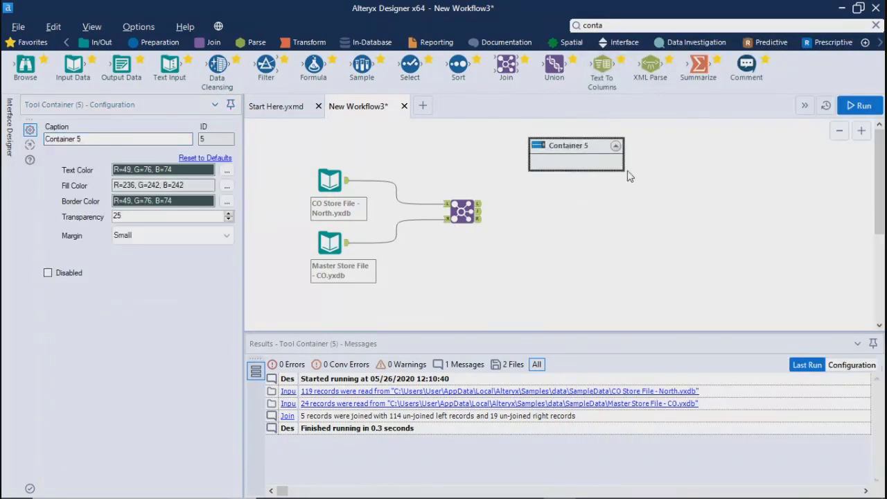
Step: Move the North input, the Master Store File input and the Join into the container, and reposition the container mid-canvas
drag(329, 180, 560, 166)
drag(327, 244, 567, 223)
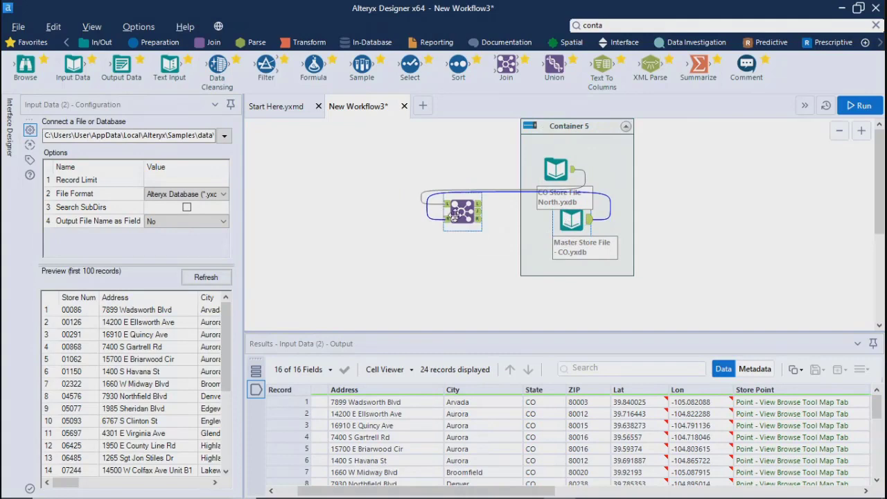
drag(452, 213, 608, 198)
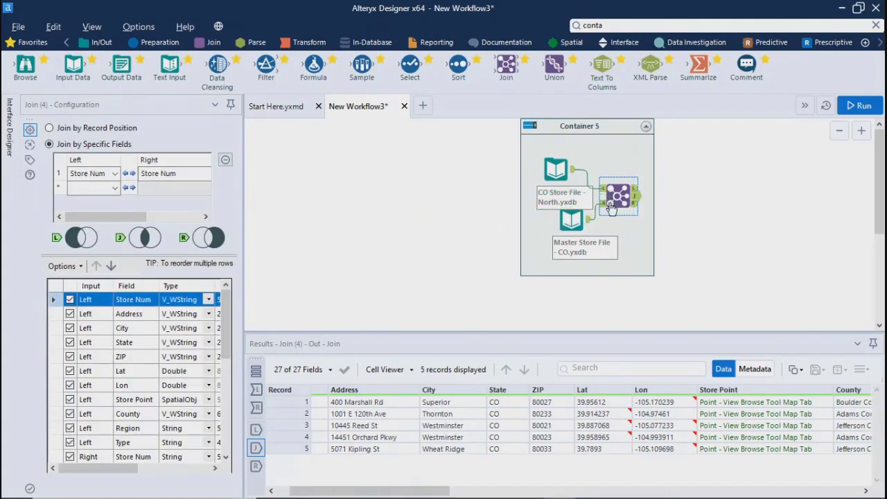
drag(602, 125, 461, 144)
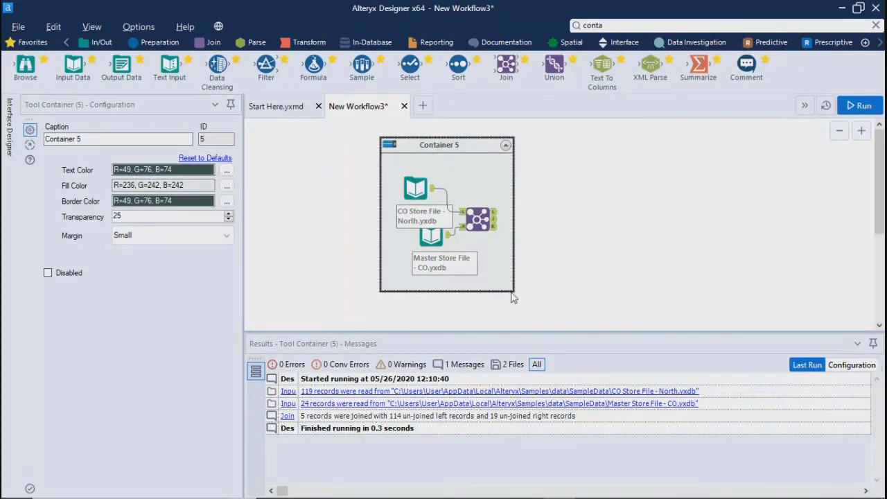
Step: Space the two Input Data tools apart inside Container 5 and align them vertically left of the Join tool
click(512, 296)
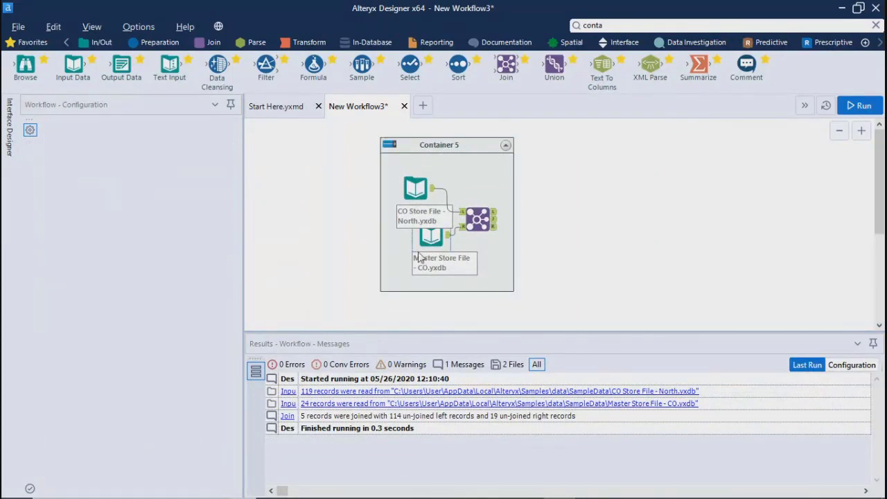
drag(431, 237, 407, 261)
drag(414, 187, 391, 180)
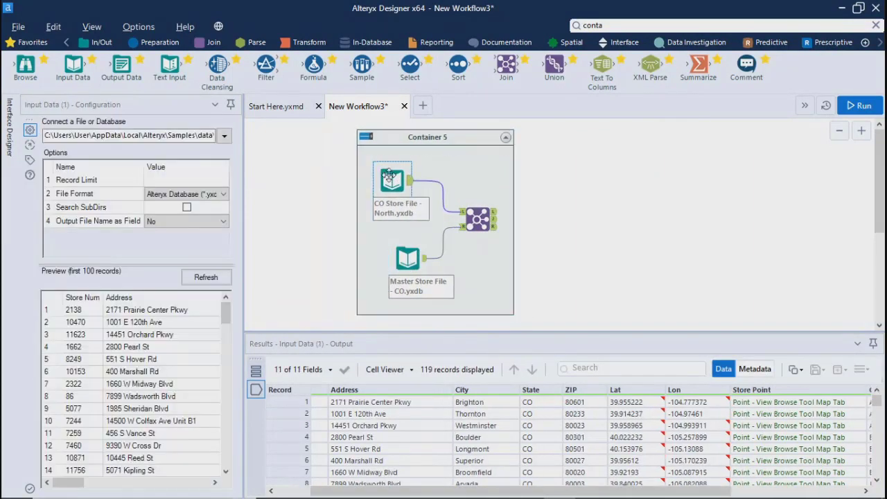
drag(410, 261, 388, 261)
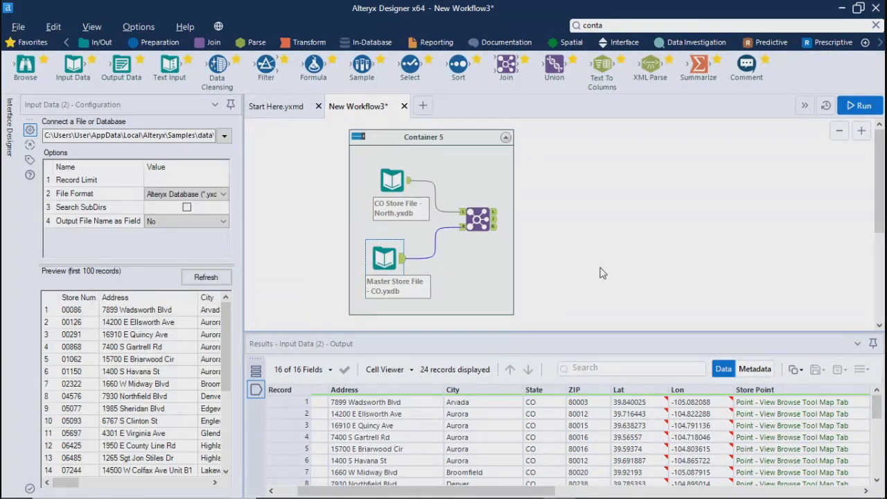
click(600, 271)
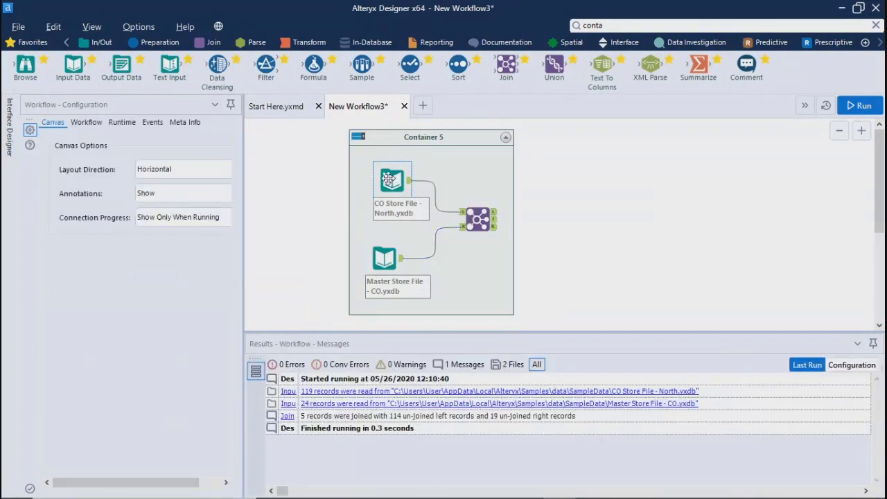
drag(391, 180, 383, 178)
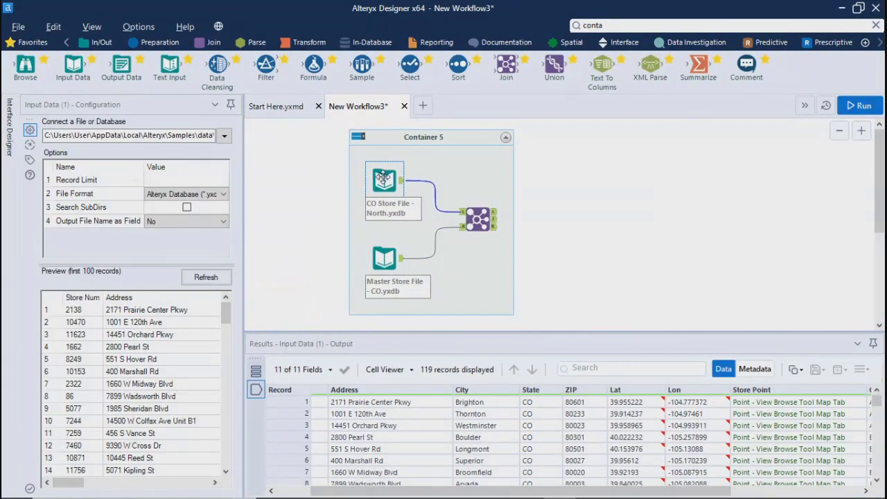
click(500, 265)
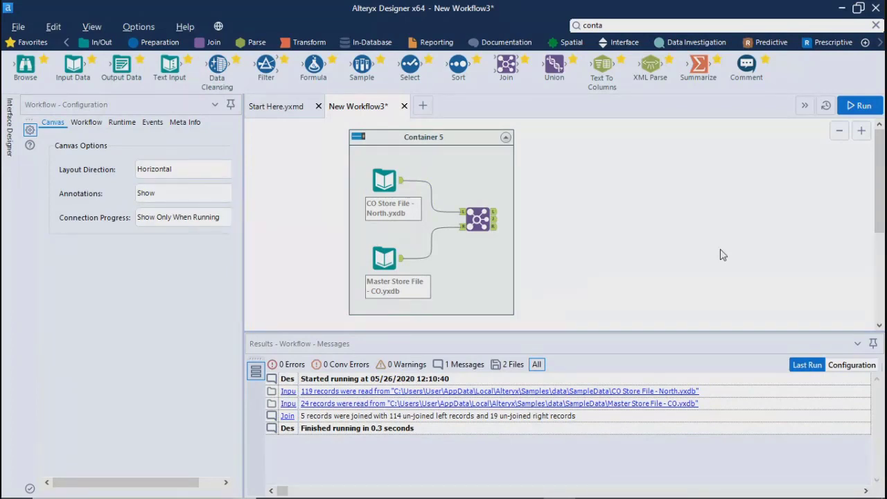
Step: Collapse Container 5 and expand it again
click(435, 138)
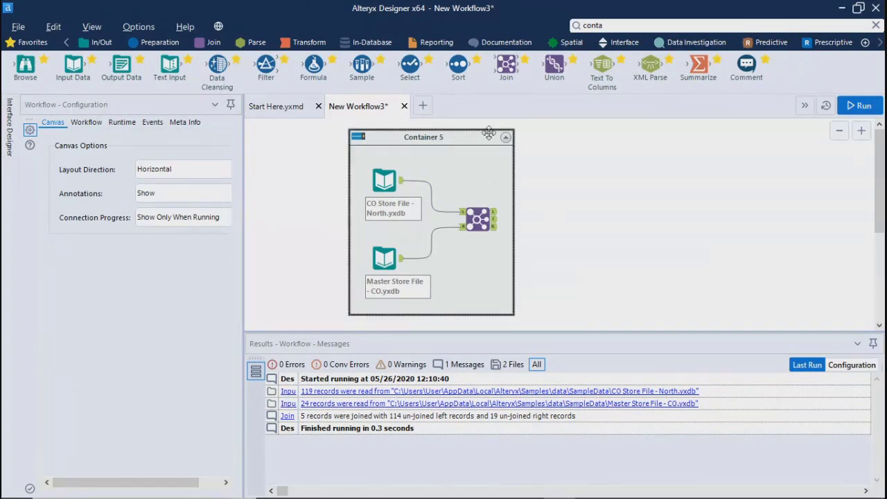
click(506, 138)
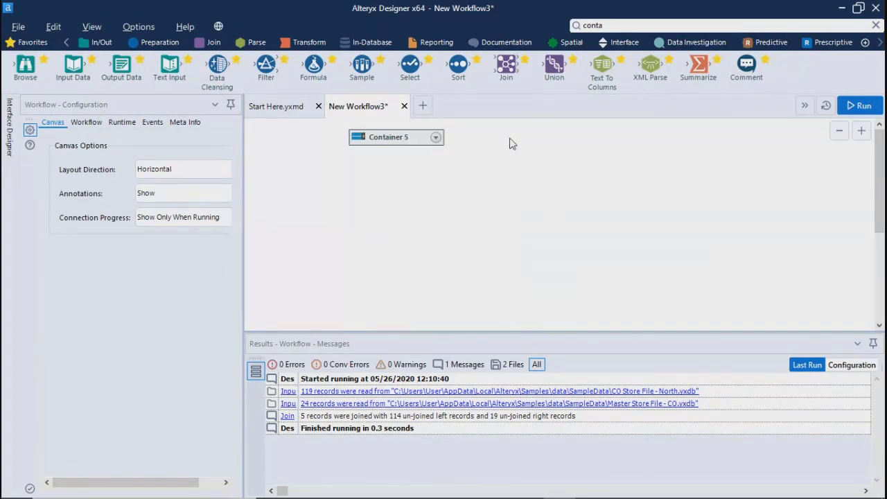
click(436, 139)
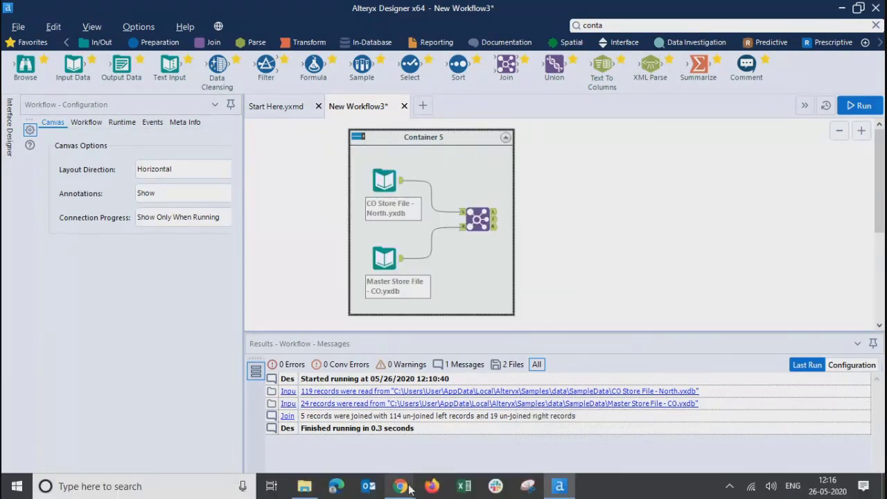
Step: Switch to the online meeting in Chrome, check the attendee list, and return to Alteryx Designer
mouse_move(408, 488)
click(329, 423)
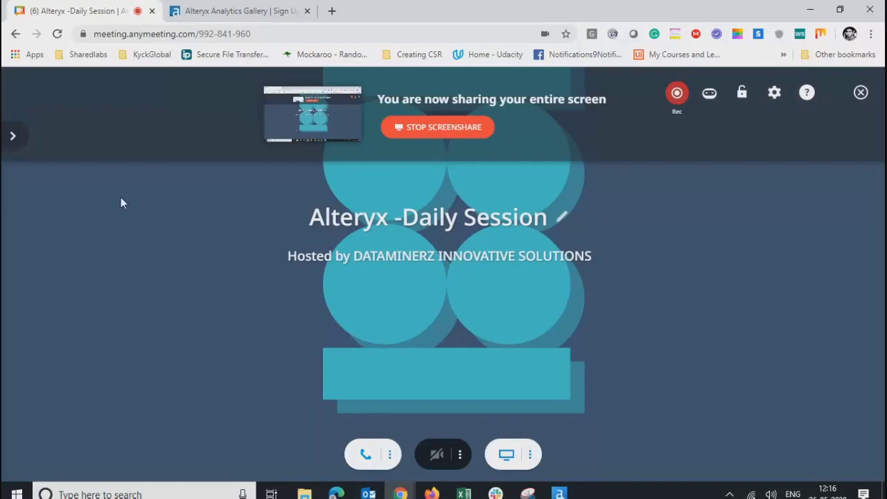
click(13, 135)
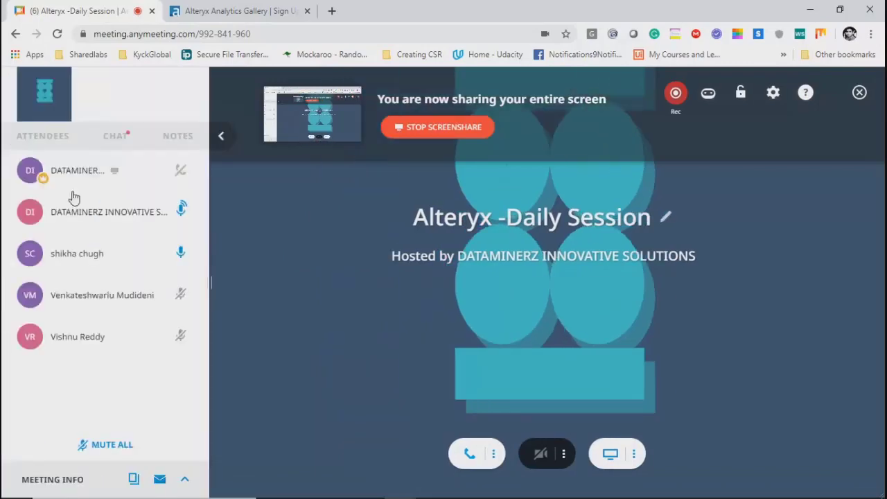
click(810, 10)
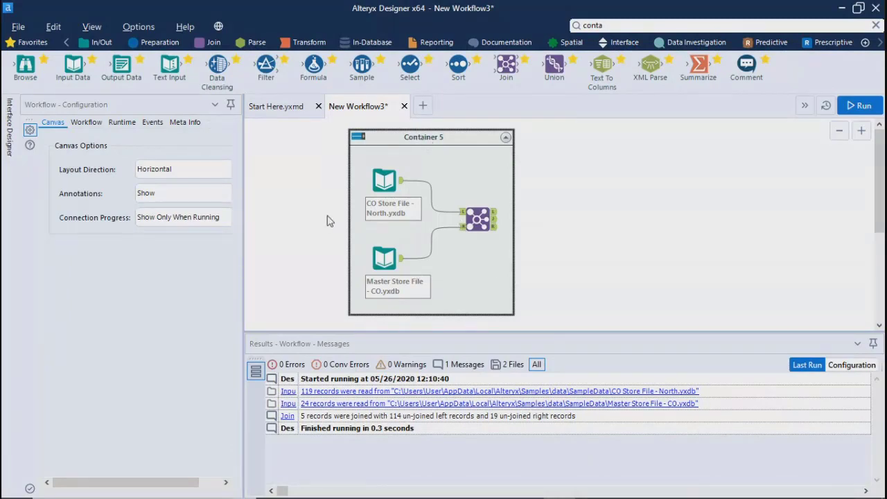
Step: Run the workflow with Container 5 enabled and dismiss the completion message
click(862, 115)
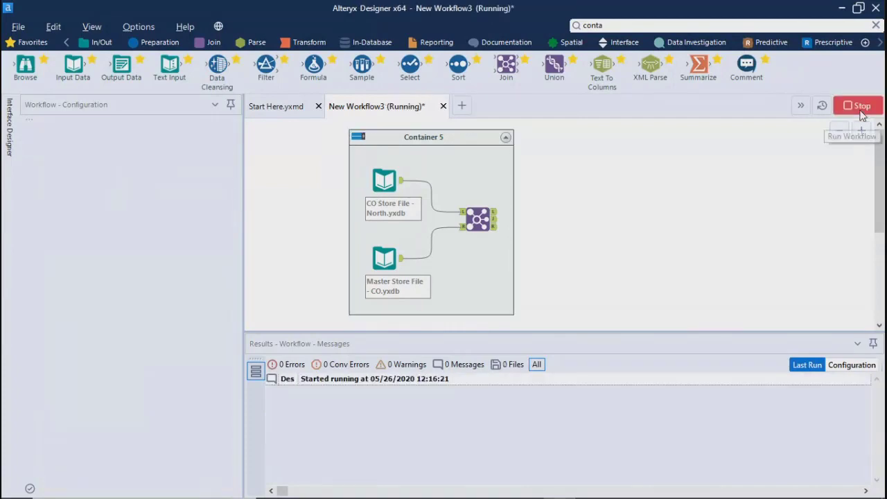
click(558, 305)
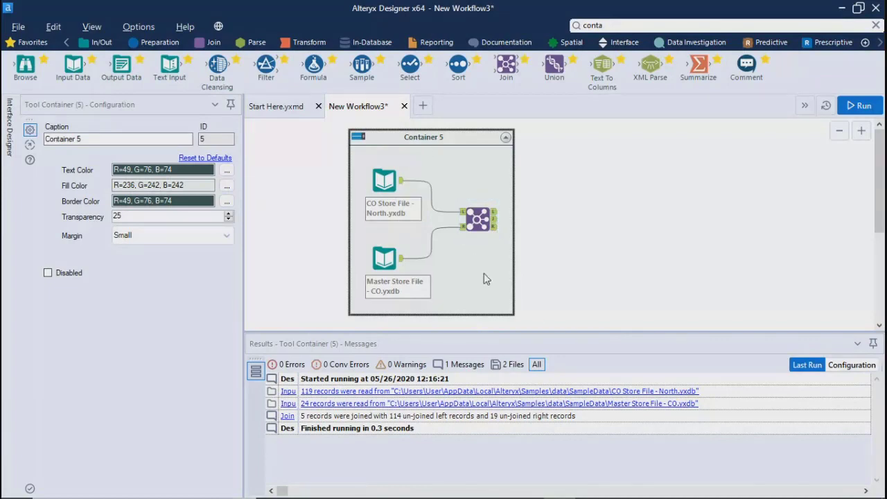
Step: Disable Container 5 and run the workflow without its tools, dismissing the completion message
click(357, 138)
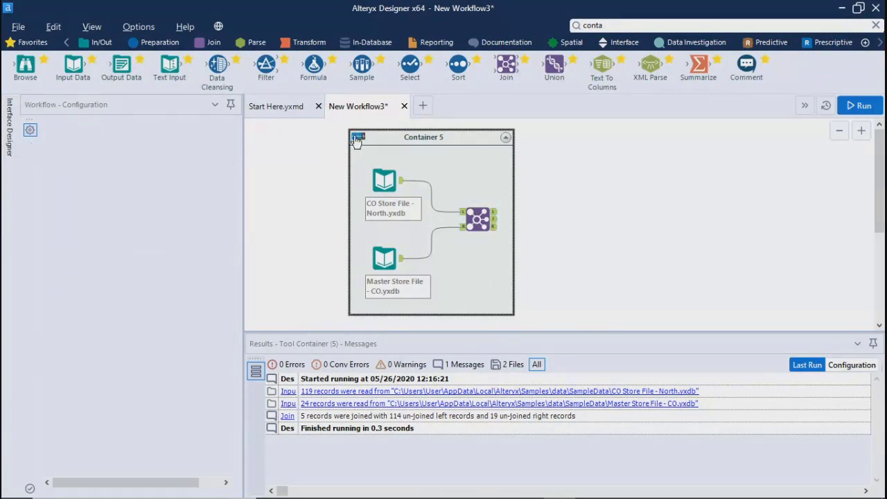
click(845, 111)
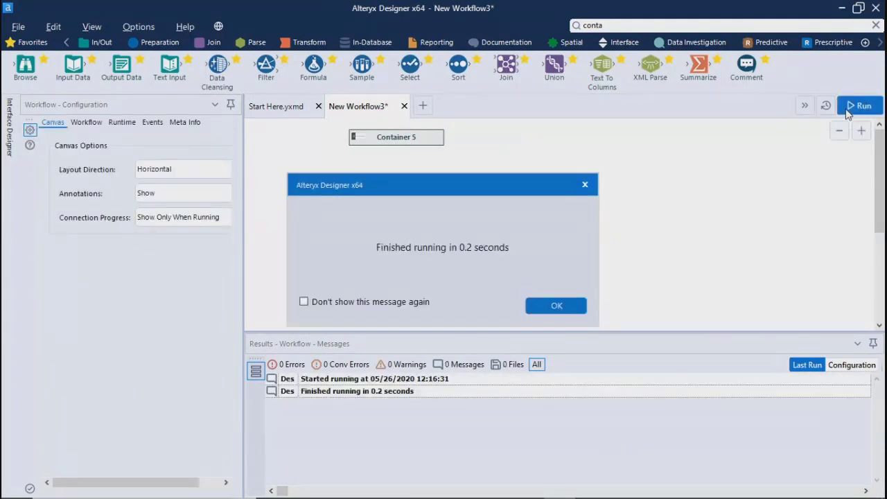
click(555, 305)
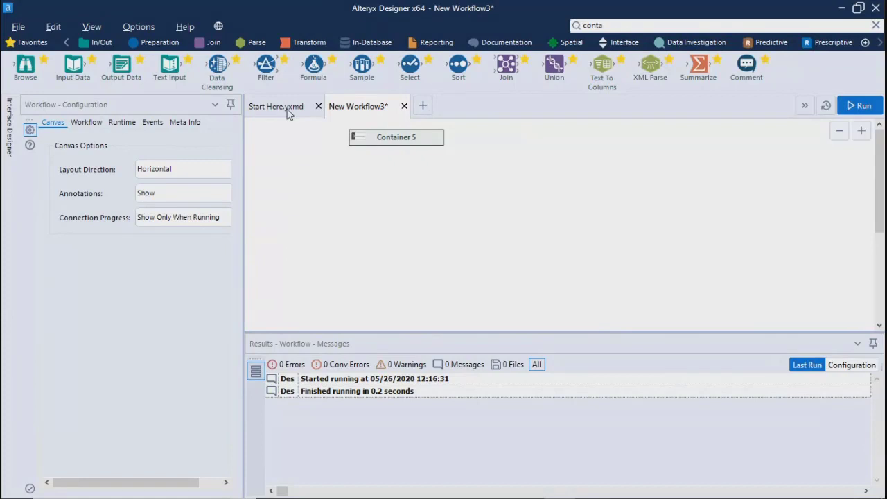
Step: Re-enable Container 5 so that its tools are included in the workflow again
click(367, 137)
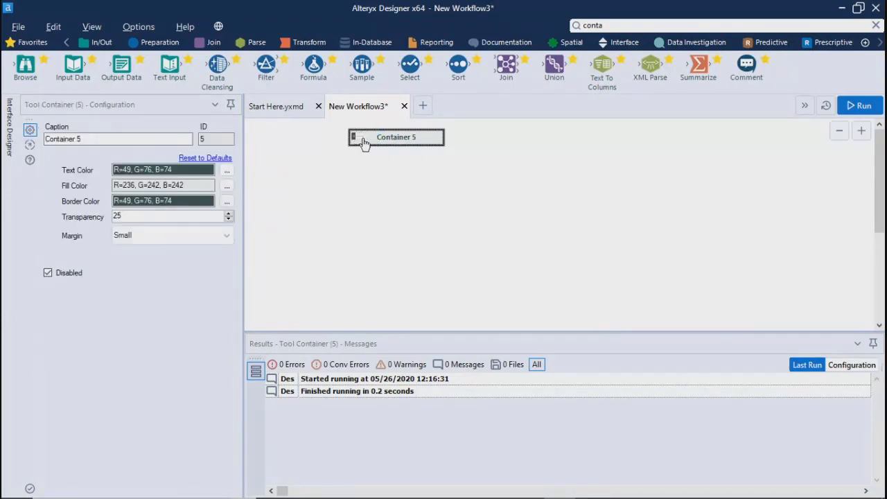
click(359, 136)
click(527, 254)
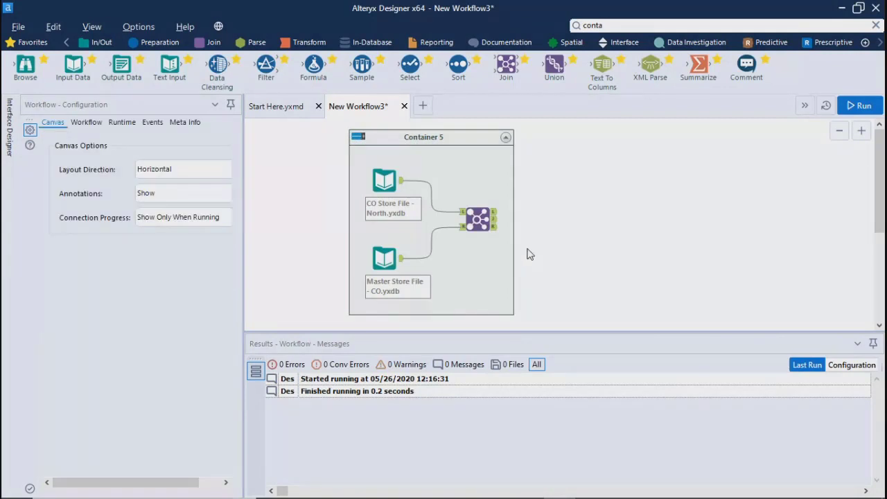
Step: Move Container 5 with all its tools slightly to the left on the canvas
click(430, 136)
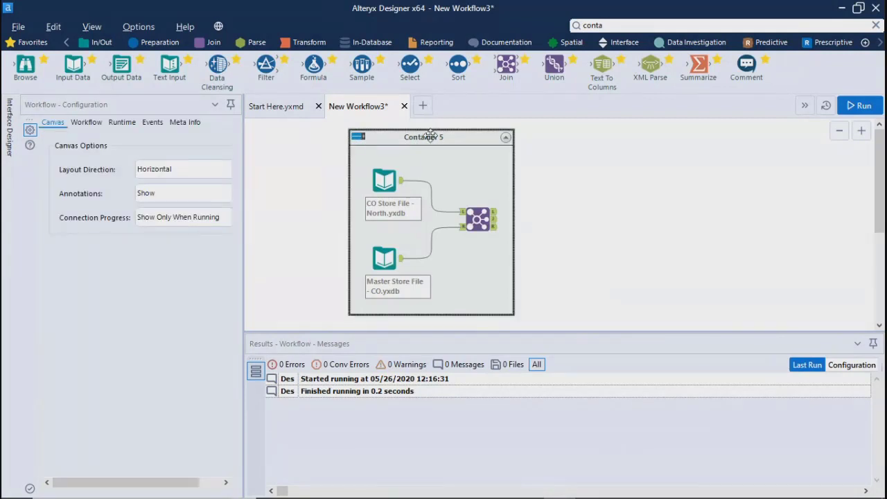
drag(430, 136, 406, 137)
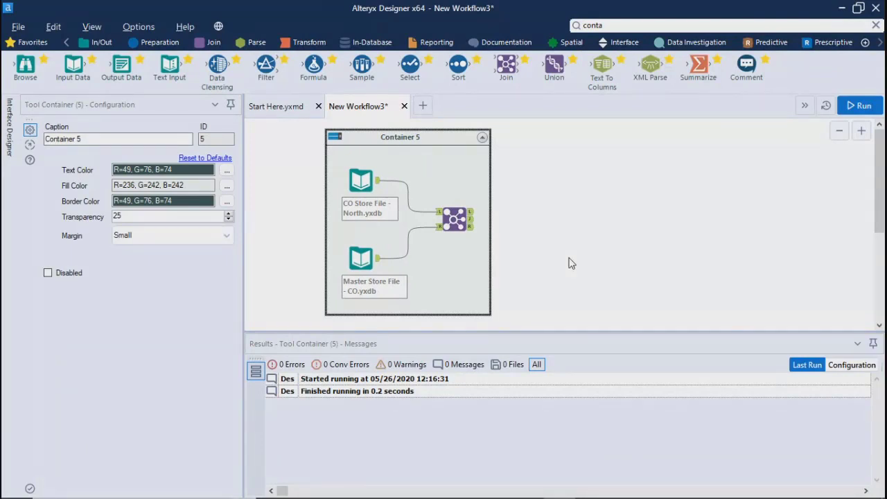
click(447, 306)
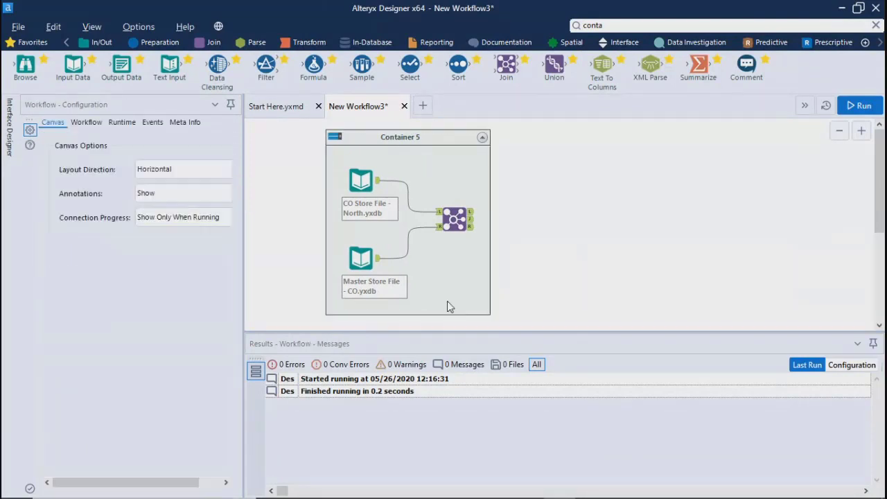
mouse_move(350, 182)
mouse_down()
mouse_move(373, 183)
mouse_move(360, 178)
mouse_up()
click(359, 136)
Step: Search the tools for "conta" and place a second Tool Container to the right of Container 5
click(615, 25)
key(BackSpace)
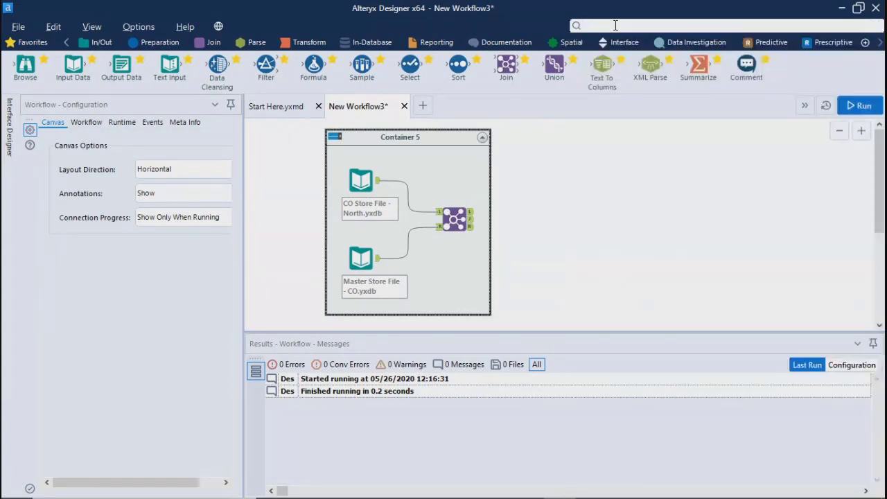
text(con)
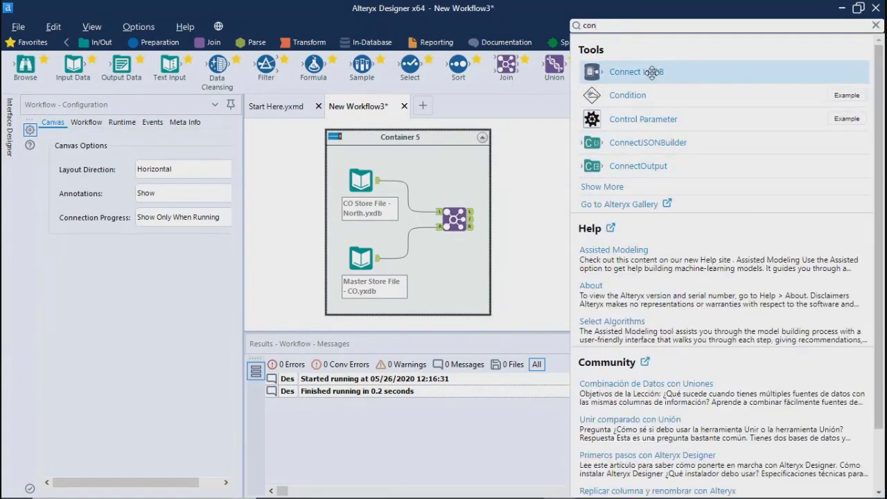
text(ta)
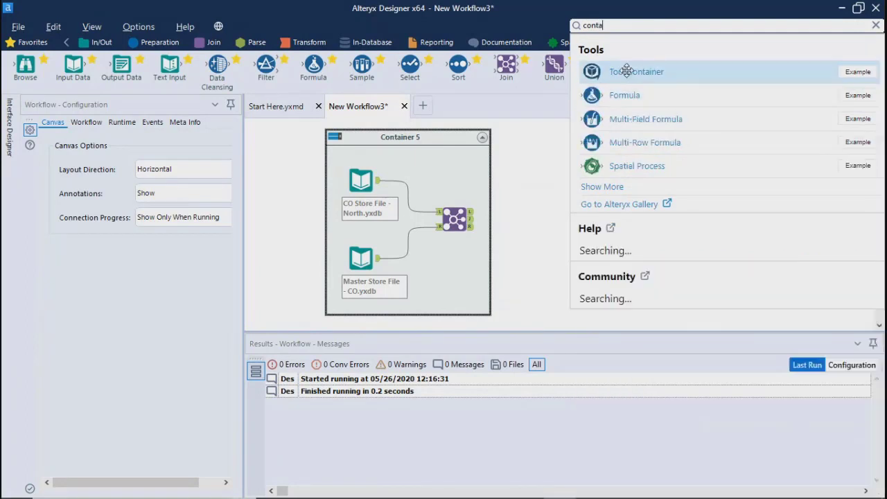
drag(626, 71, 611, 128)
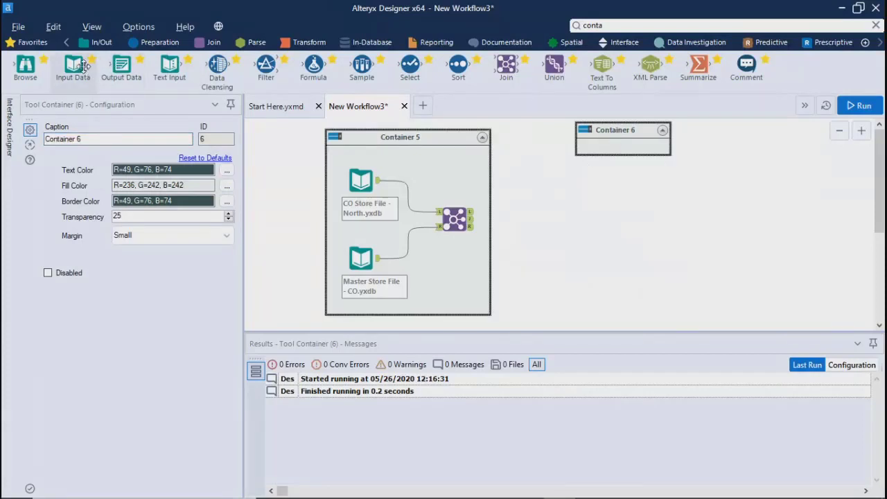
Step: Add an Input Data tool without a file inside the new container and run the workflow
drag(83, 67, 611, 163)
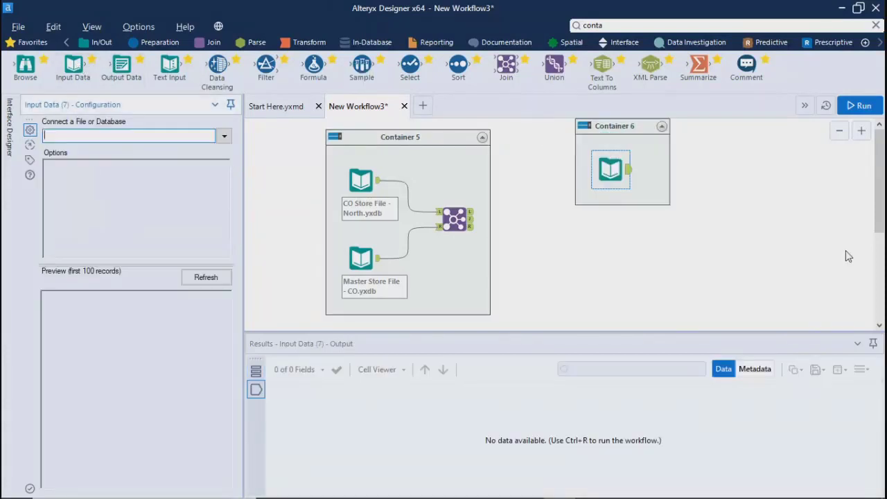
click(861, 104)
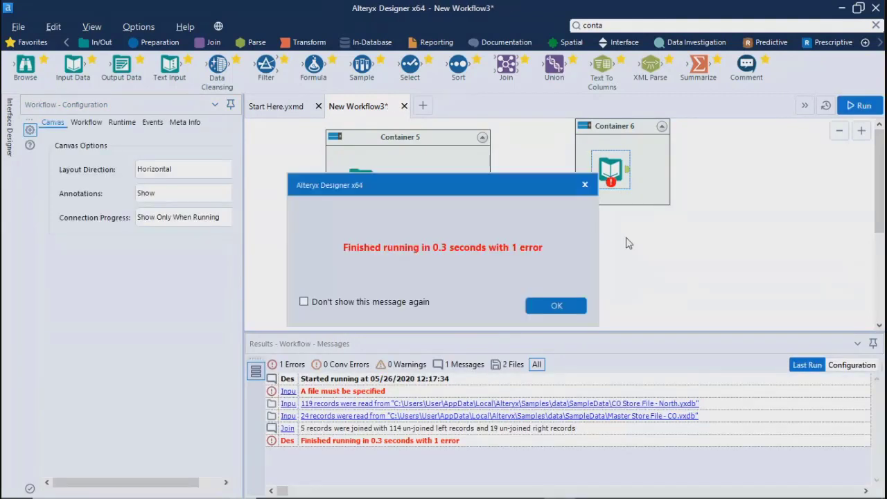
click(553, 306)
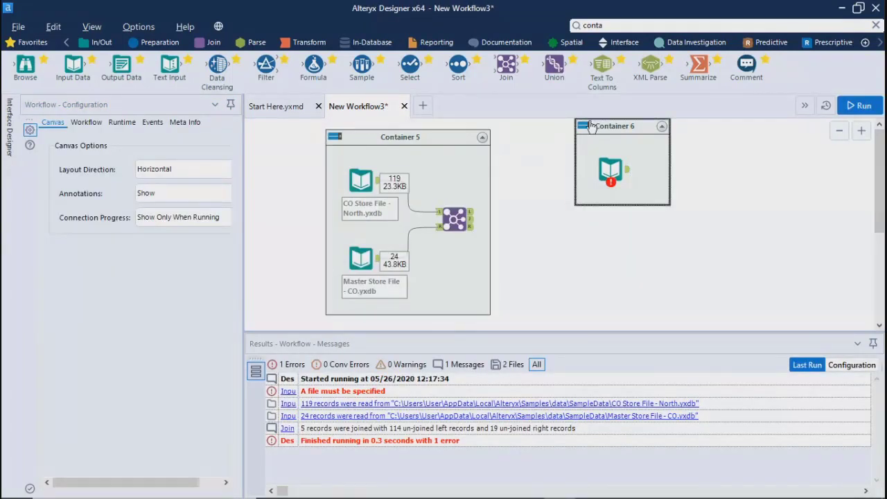
Step: Review the configuration of the CO Store File and Master Store File Input Data tools in Container 5
click(473, 140)
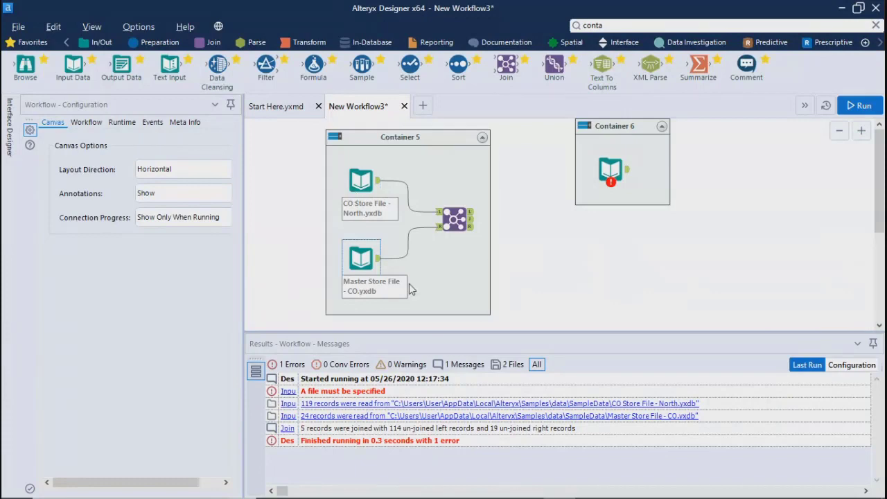
click(455, 219)
click(464, 181)
click(367, 186)
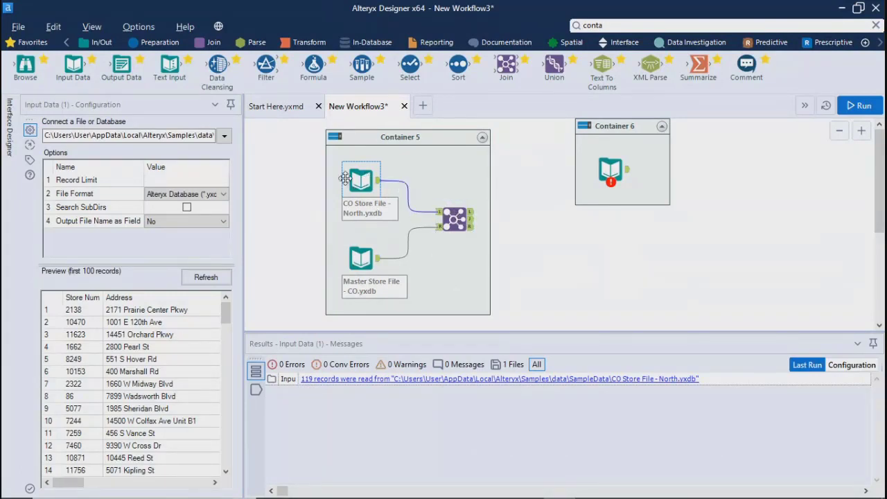
click(360, 257)
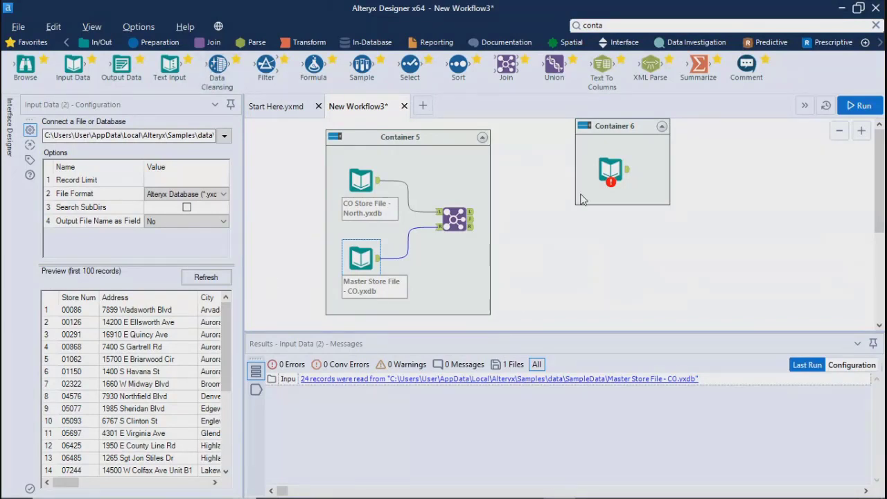
Step: Move Container 6 next to Container 5, level with its upper edge, and show the moved container's configuration
drag(618, 126, 544, 137)
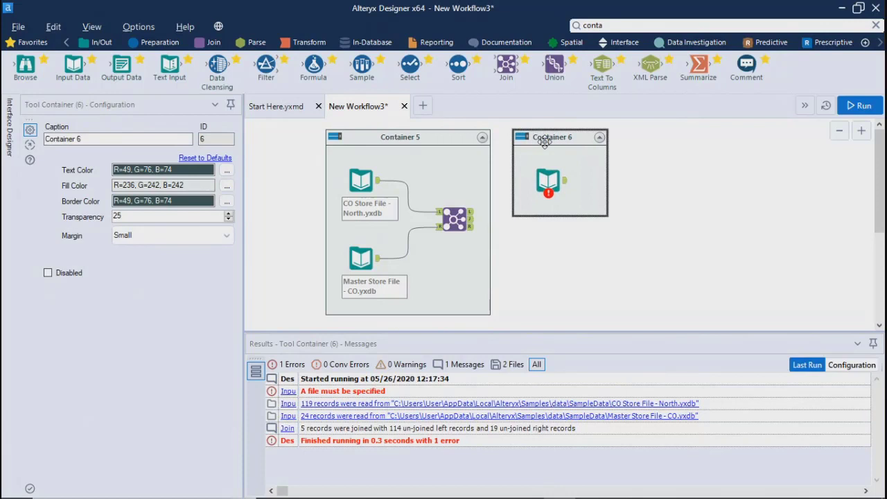
click(656, 225)
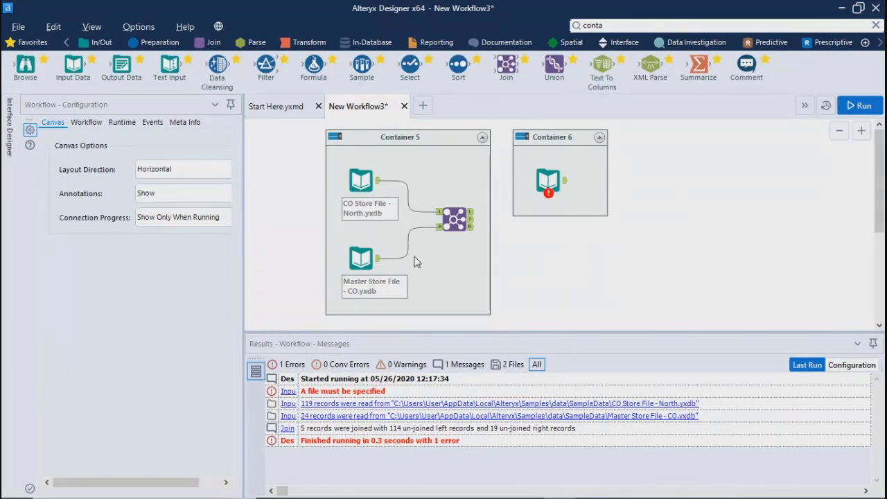
click(541, 136)
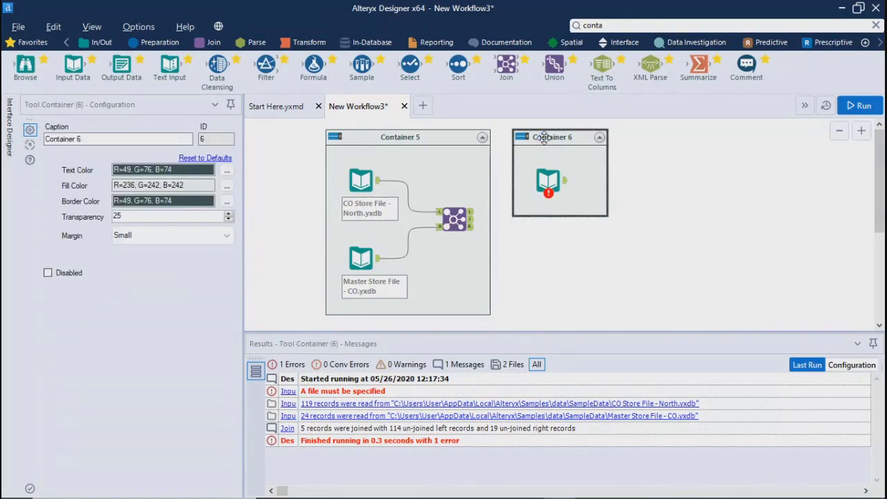
Step: Delete Container 6 and remove the Master Store File Input Data tool from Container 5
key(Delete)
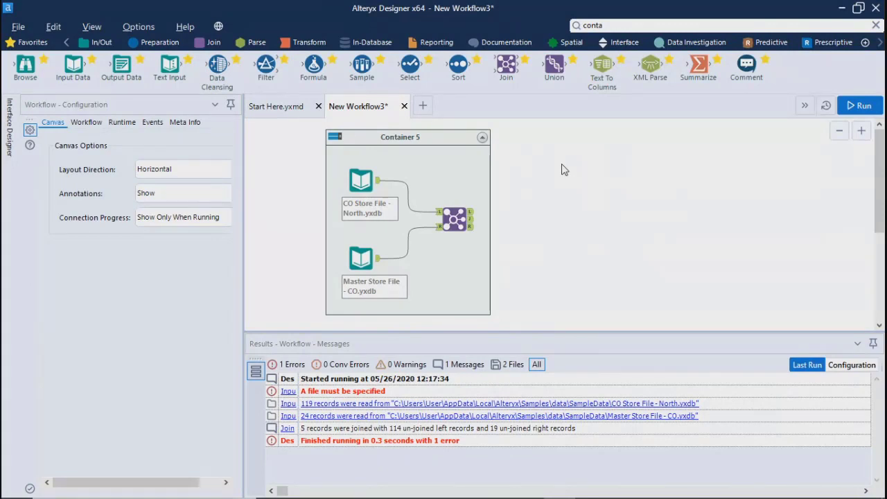
click(458, 219)
click(354, 256)
key(Delete)
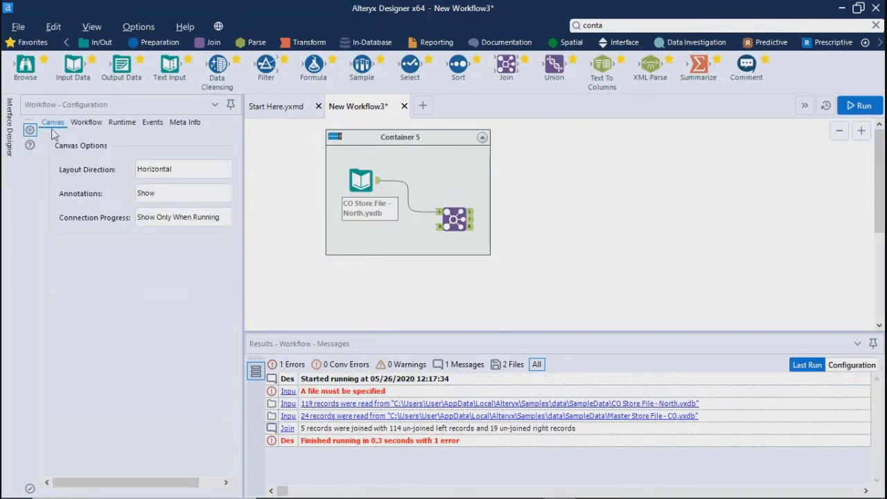
Step: Add an Input Data tool below the North input in Container 5 and load the Alteryx Database file CO Store File - West.yxdb
drag(73, 66, 359, 240)
click(224, 136)
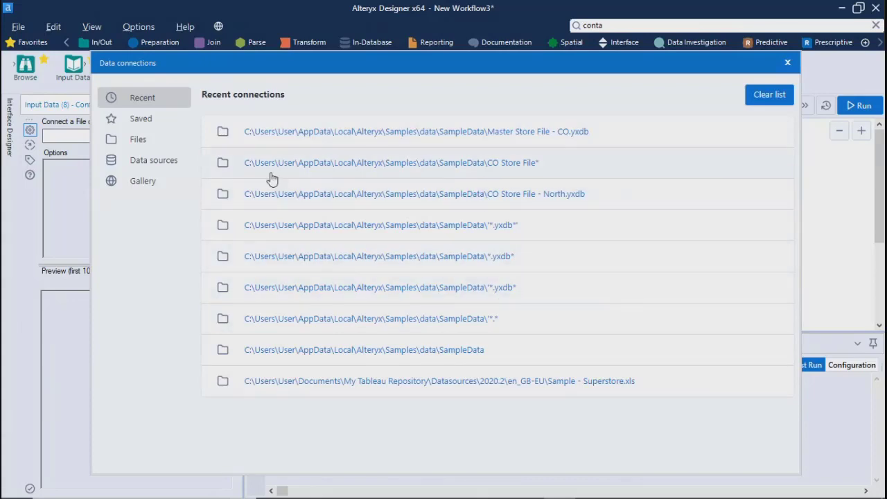
click(138, 139)
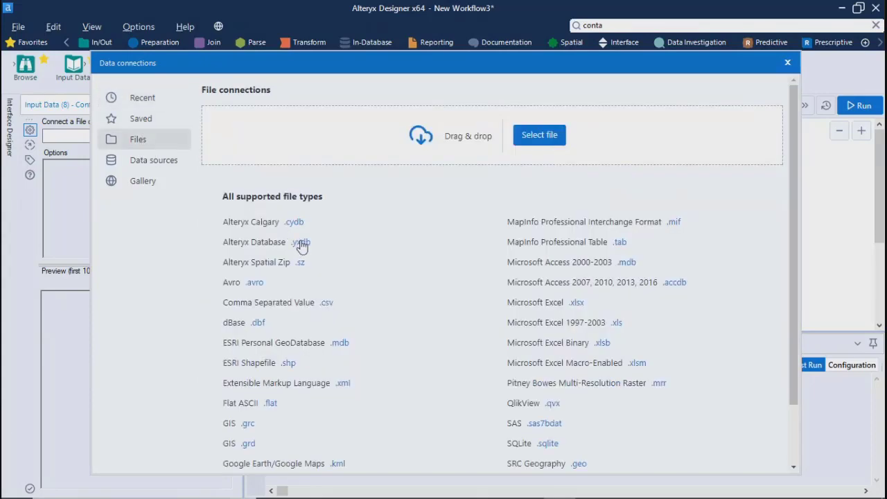
click(298, 243)
click(390, 282)
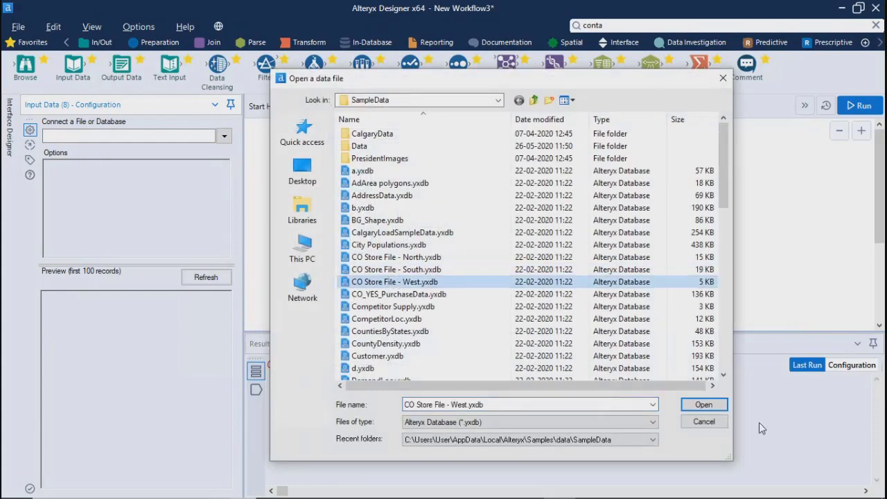
click(703, 405)
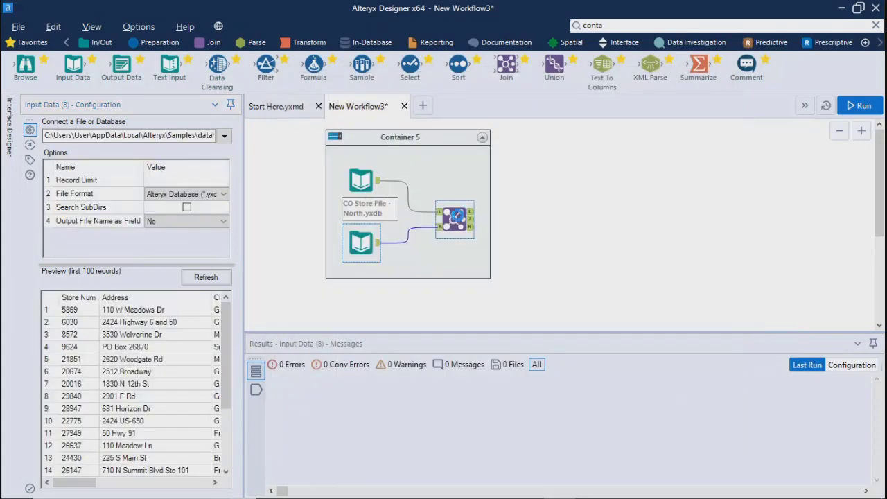
Step: Replace the Join tool in Container 5 with a Union tool fed by both the North and West inputs, positioned midway between them
click(454, 219)
key(Delete)
drag(554, 70, 439, 226)
click(363, 183)
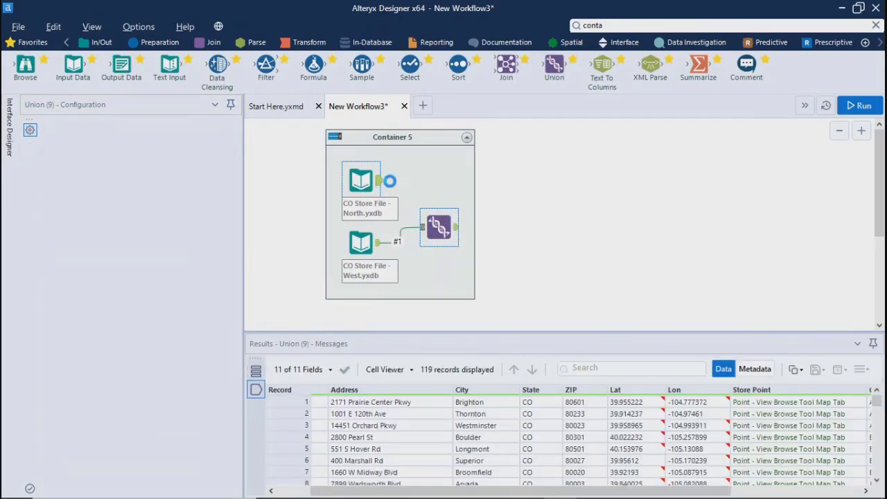
drag(379, 181, 421, 227)
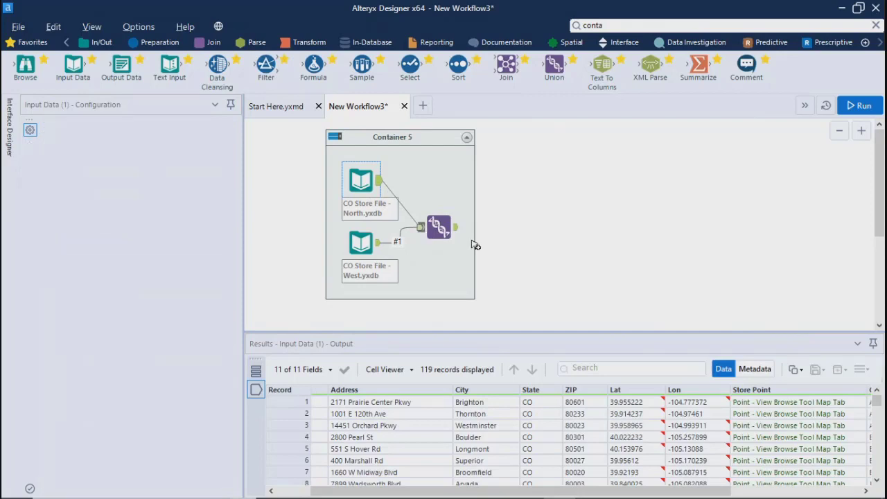
key(ctrl+r)
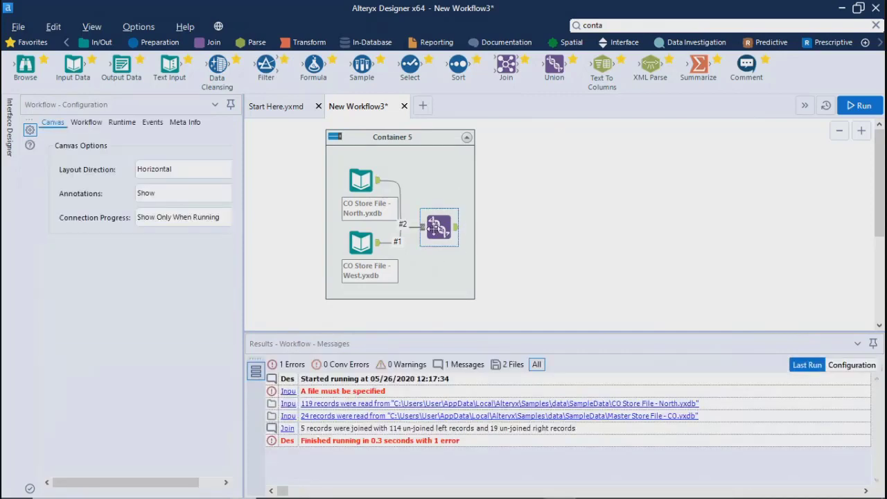
drag(434, 228, 441, 213)
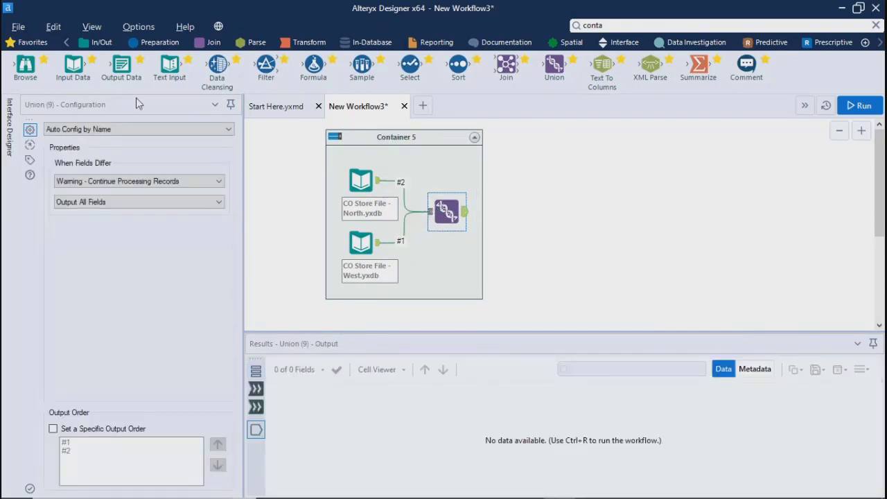
Step: Add an Output Data tool after the Union and connect it to Microsoft SQL Server through Quick connect using SQL Server - Local Connection
drag(122, 67, 509, 211)
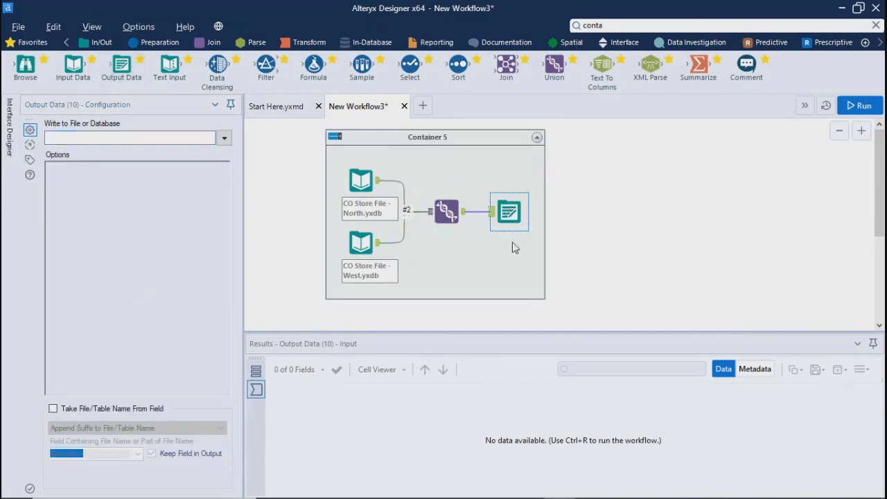
click(223, 138)
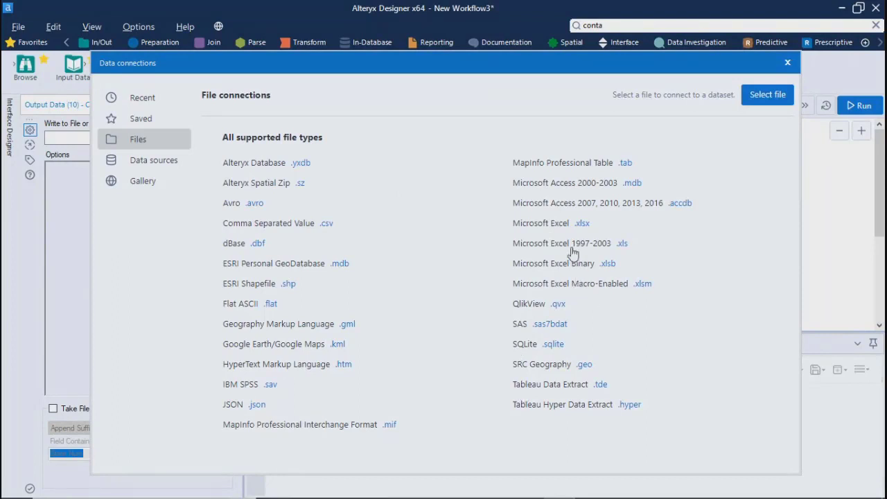
click(149, 166)
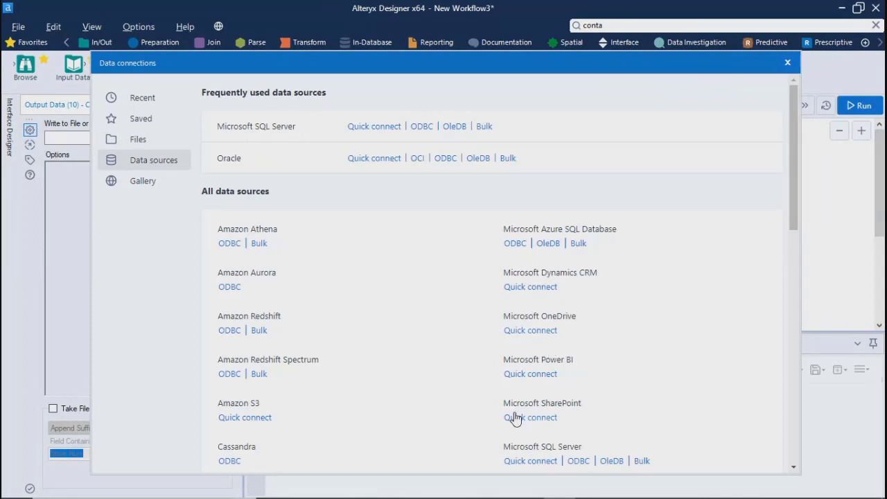
click(525, 461)
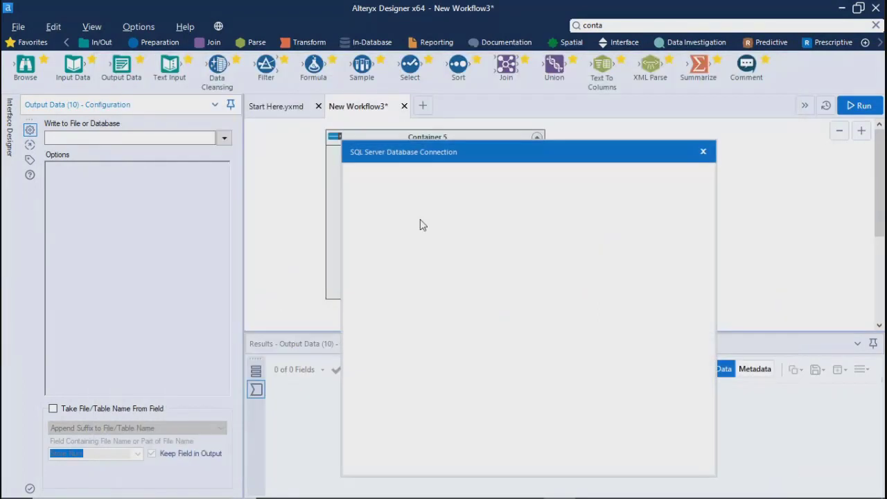
click(615, 197)
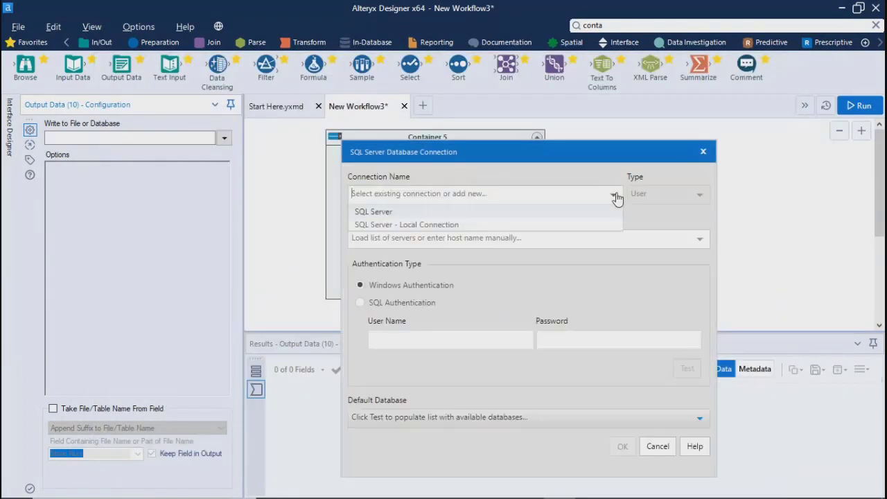
click(374, 224)
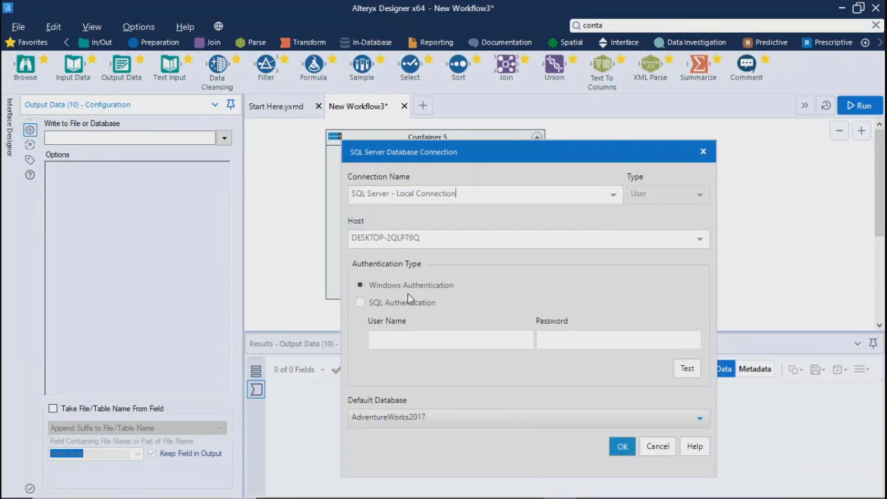
click(622, 447)
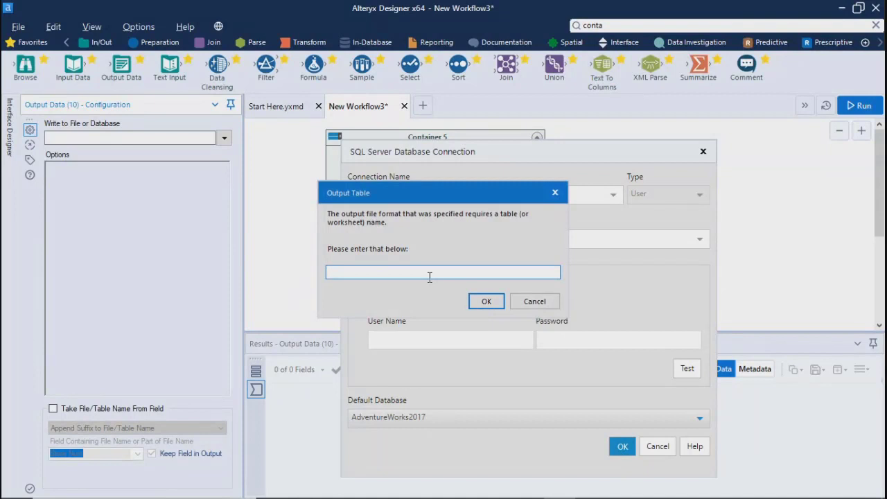
Step: Name the output table StoreUnionData and confirm it
key(BackSpace)
text(StoreUno)
key(BackSpace)
text(ionData)
click(485, 301)
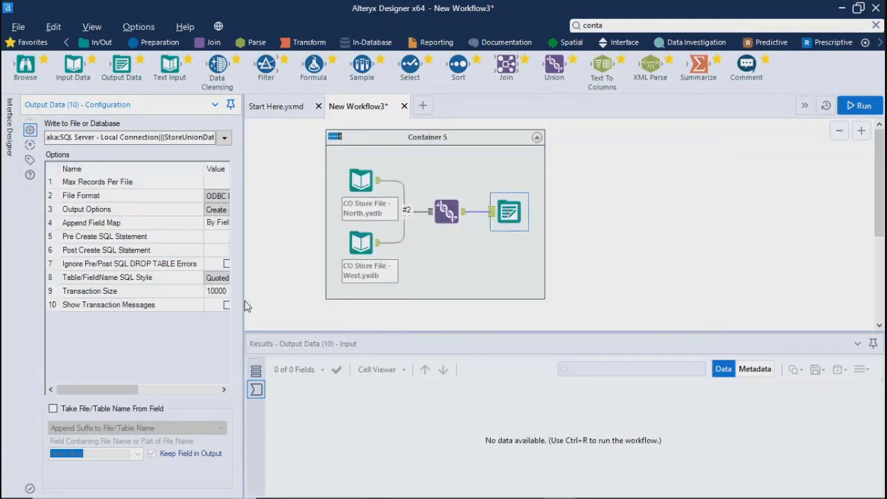
Step: Run the workflow and examine the Output Data tool's configuration and error messages
drag(244, 300, 305, 300)
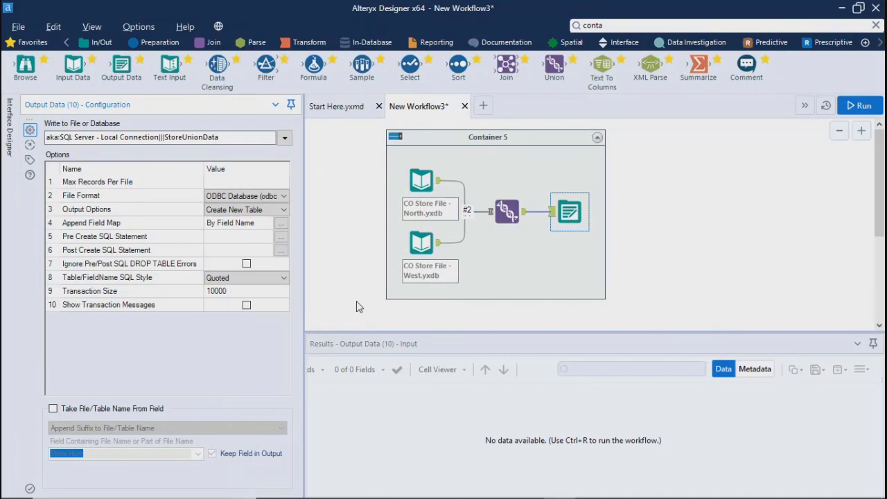
click(869, 110)
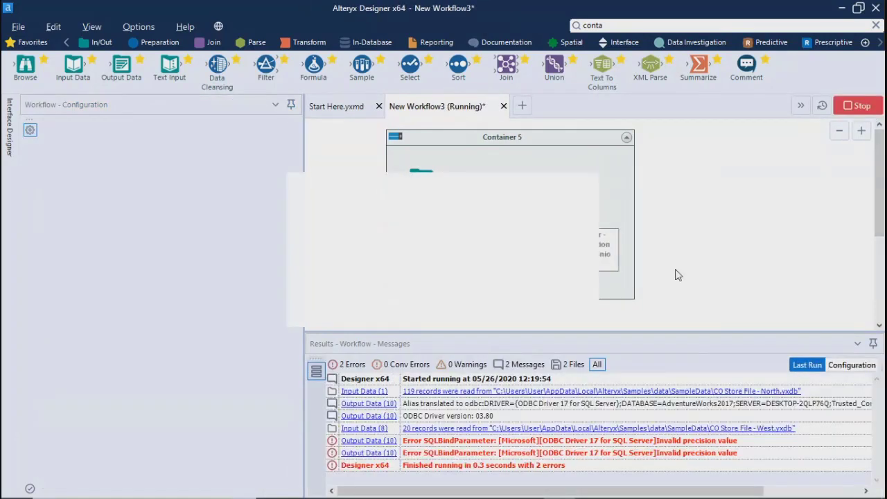
click(563, 309)
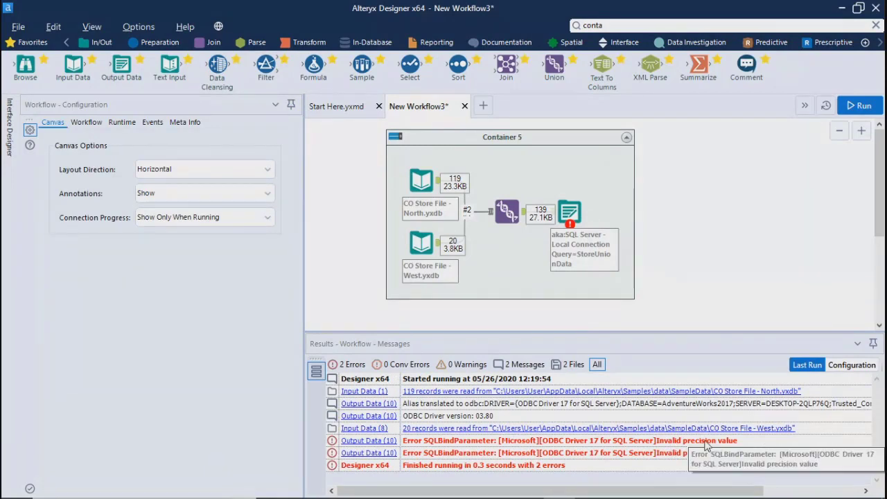
click(567, 210)
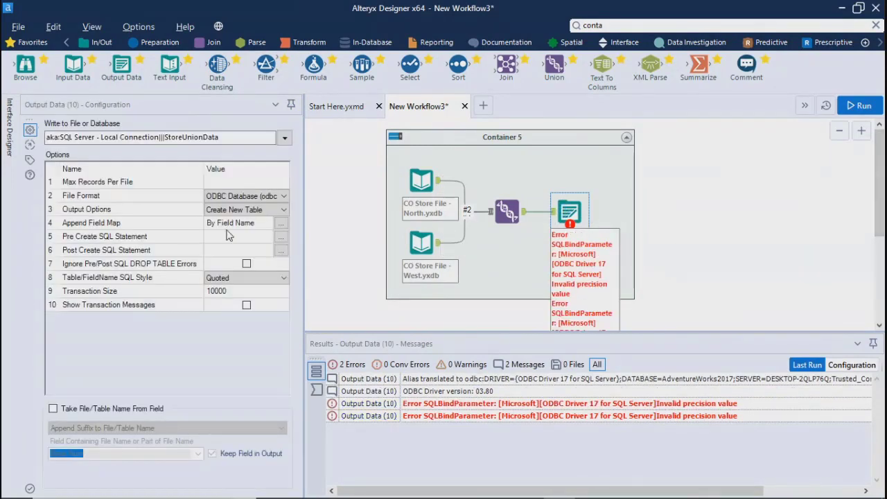
drag(305, 323, 365, 324)
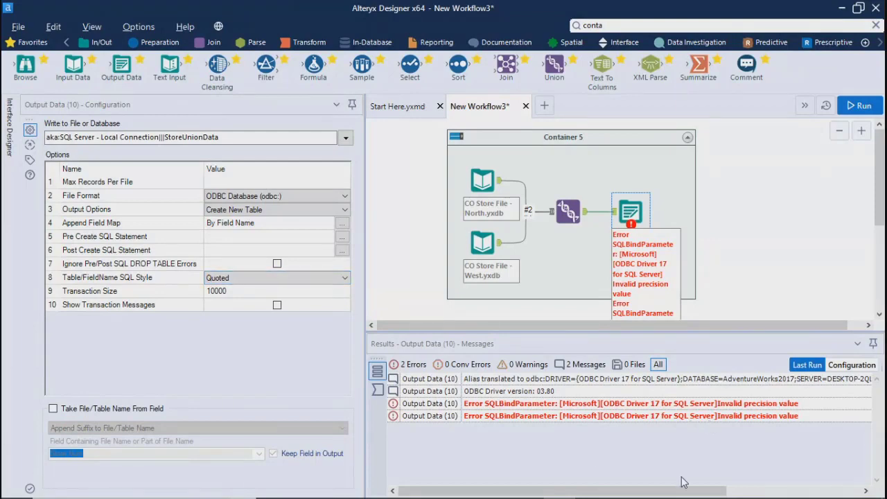
mouse_move(668, 498)
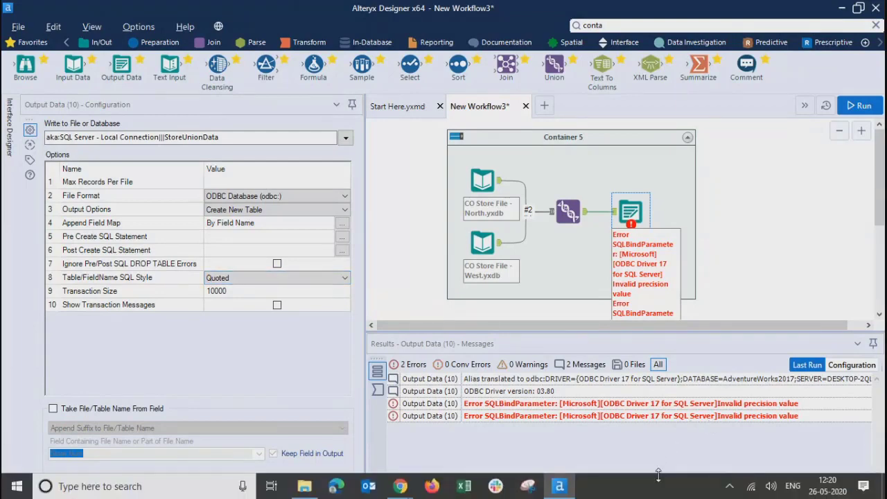
drag(663, 488, 710, 487)
mouse_move(629, 211)
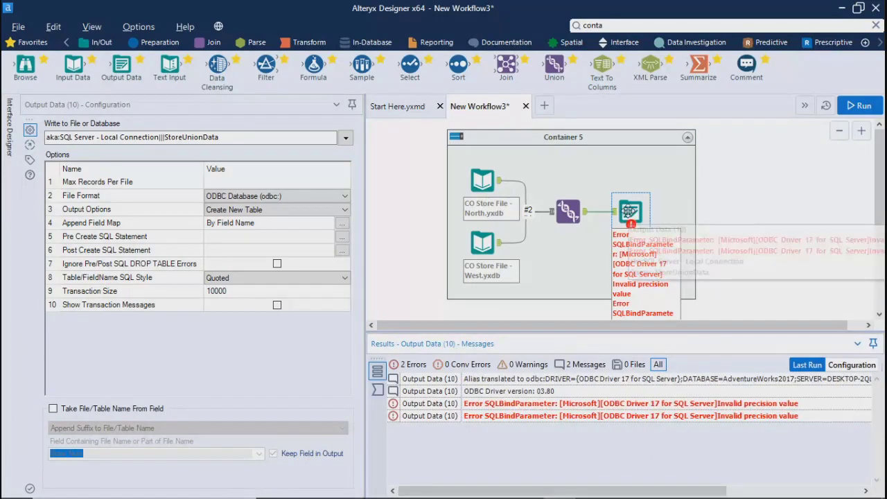
Step: Set the Union tool to Manually Configure Fields and check how the output columns of both inputs line up
click(563, 206)
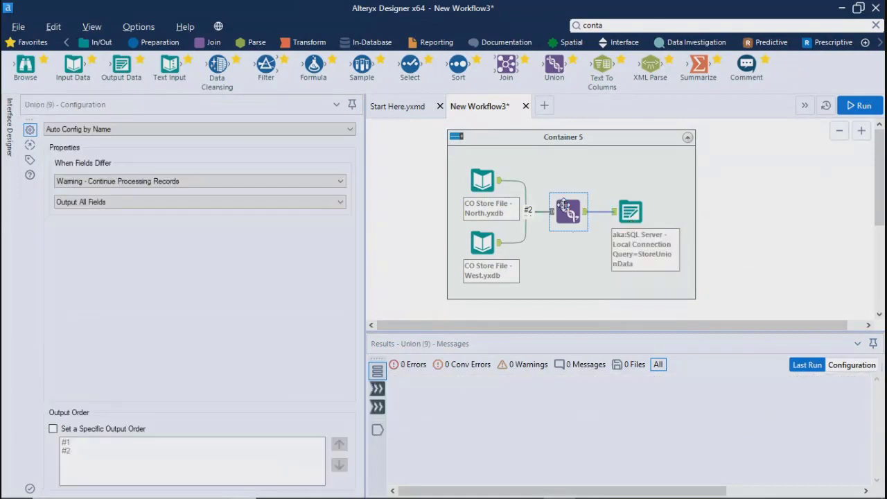
click(66, 128)
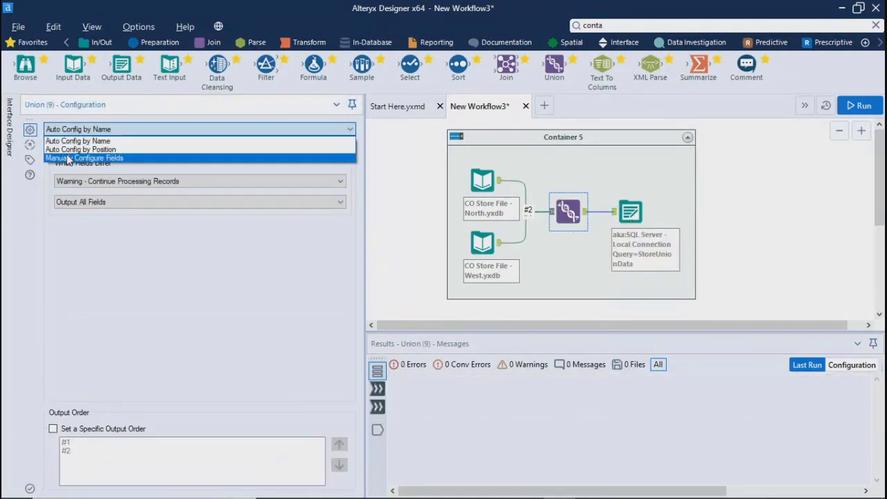
click(67, 158)
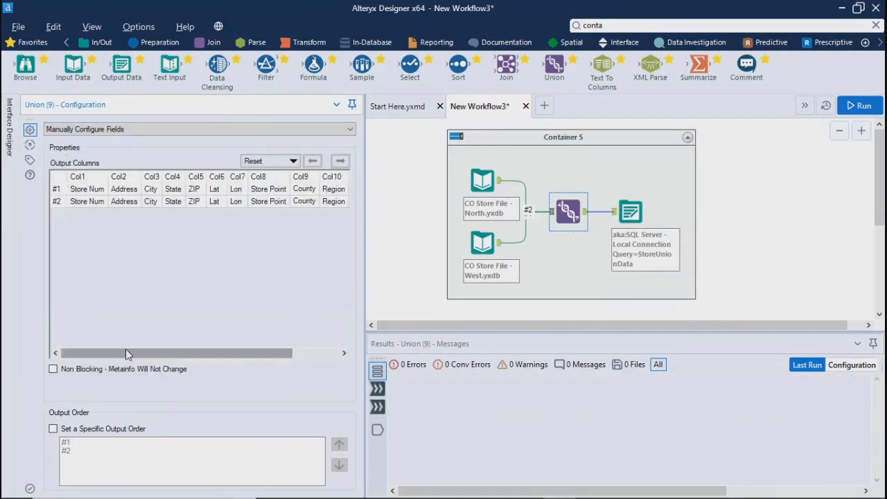
drag(125, 352, 176, 356)
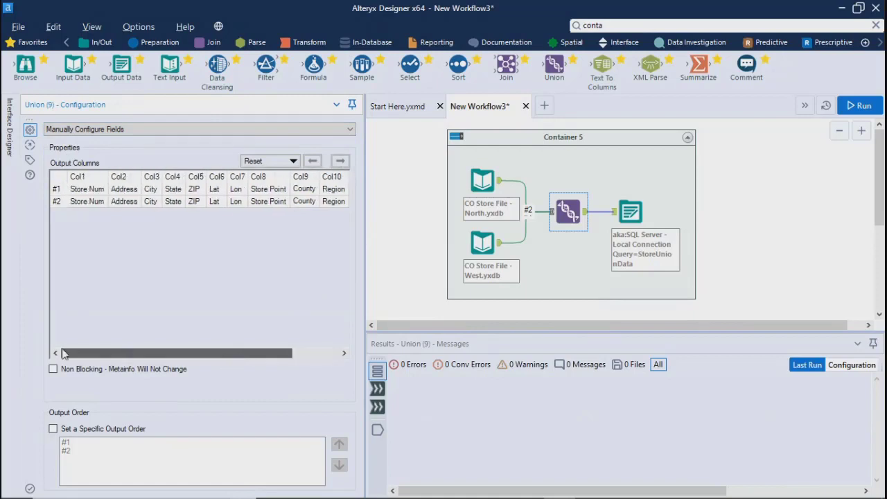
Step: Set a specific output order for the Union with #2 ahead of #1 and run the workflow again
click(58, 429)
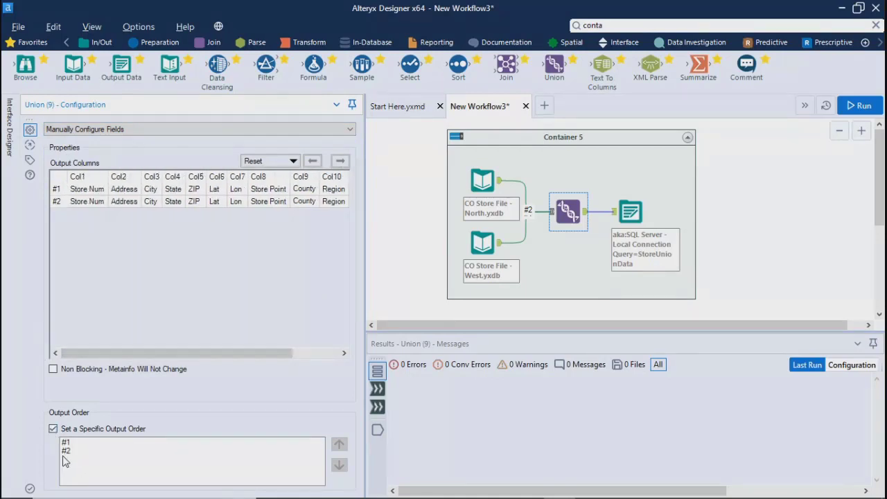
click(66, 451)
click(340, 446)
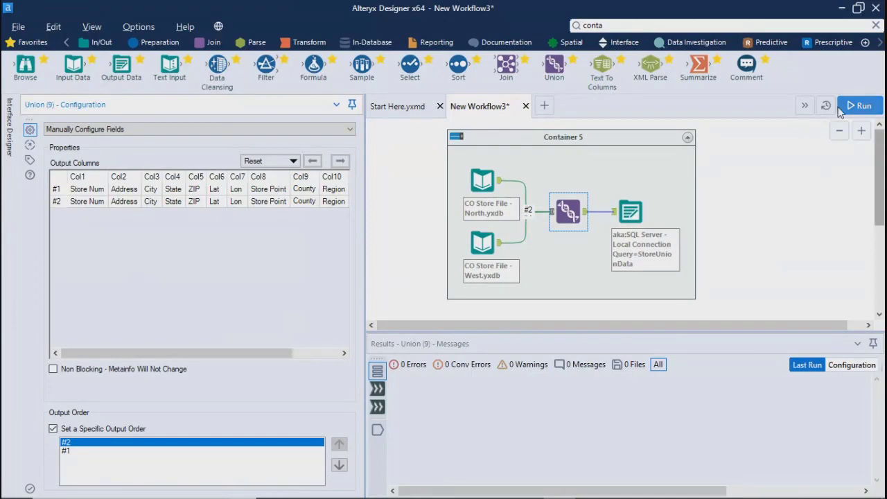
click(859, 107)
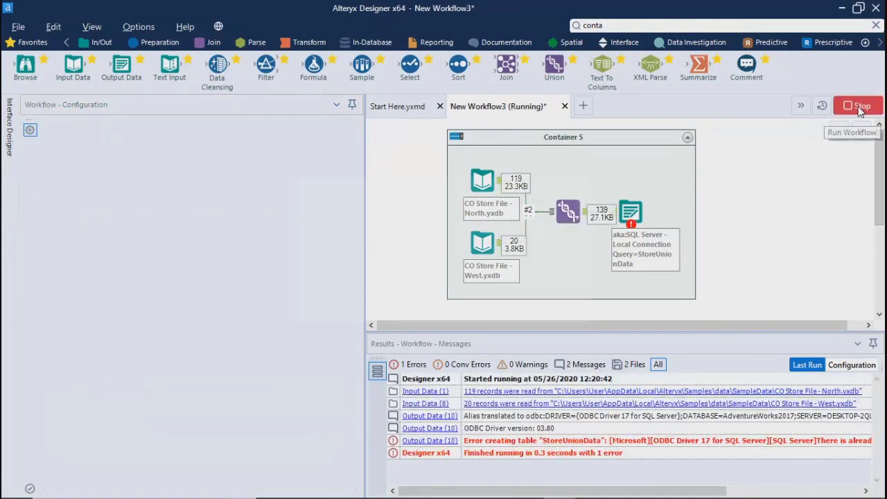
click(557, 306)
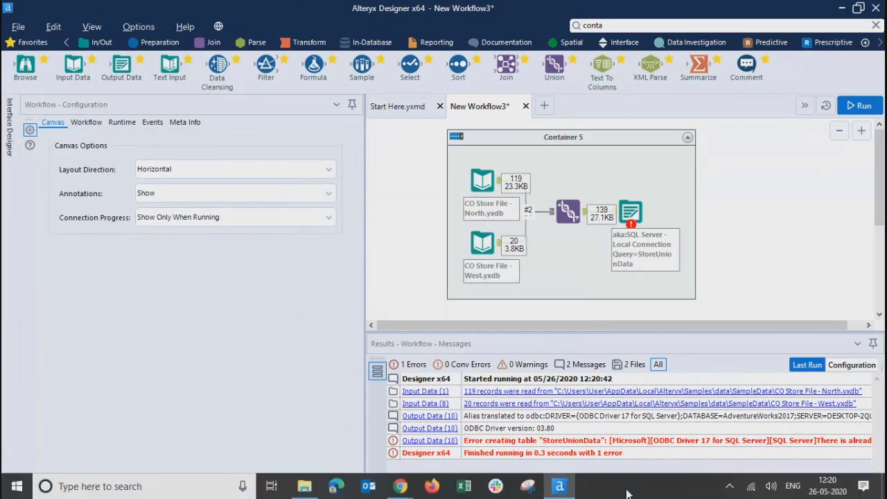
Step: Set the Output Data tool's output option to Append Existing, run the workflow and check the tool's error messages
click(667, 257)
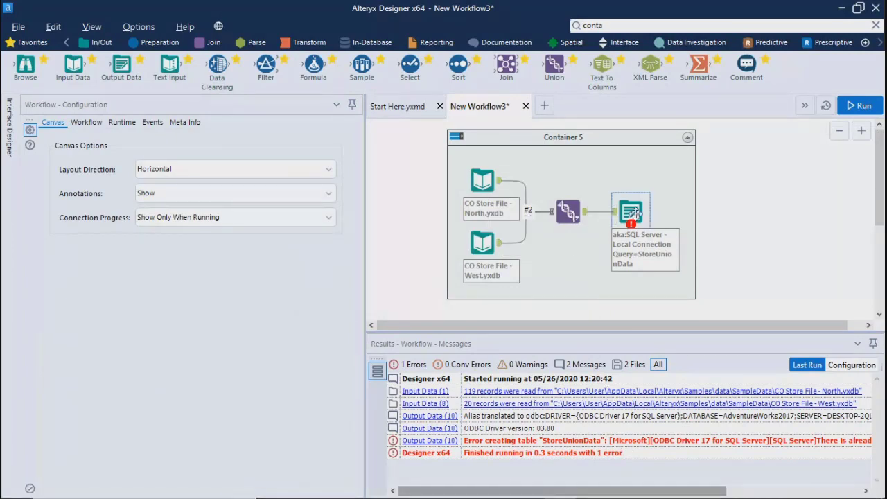
click(234, 215)
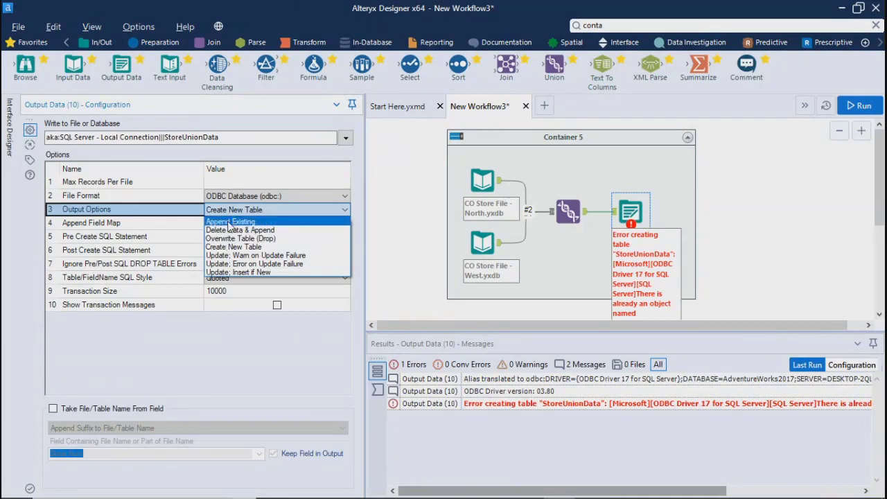
click(229, 222)
click(860, 106)
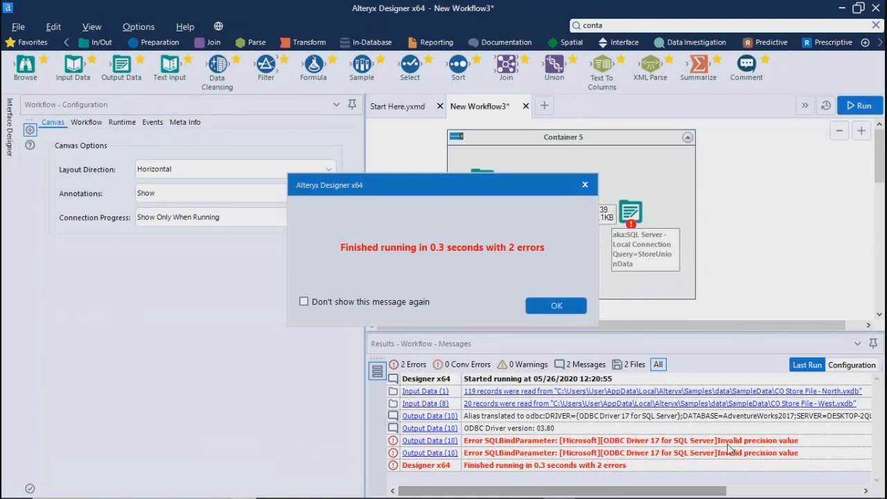
click(546, 304)
click(629, 211)
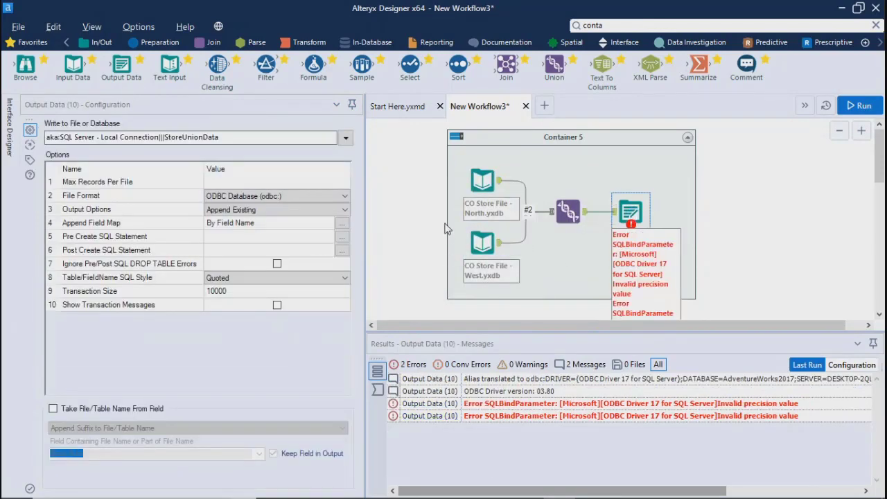
click(451, 221)
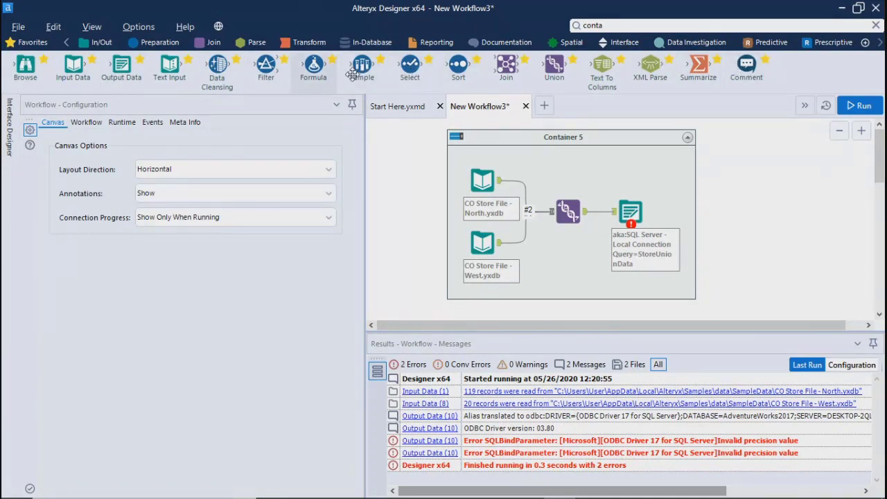
Step: Insert an Auto Field tool between the Union and Output Data tools, run the workflow and check its field type messages
click(603, 28)
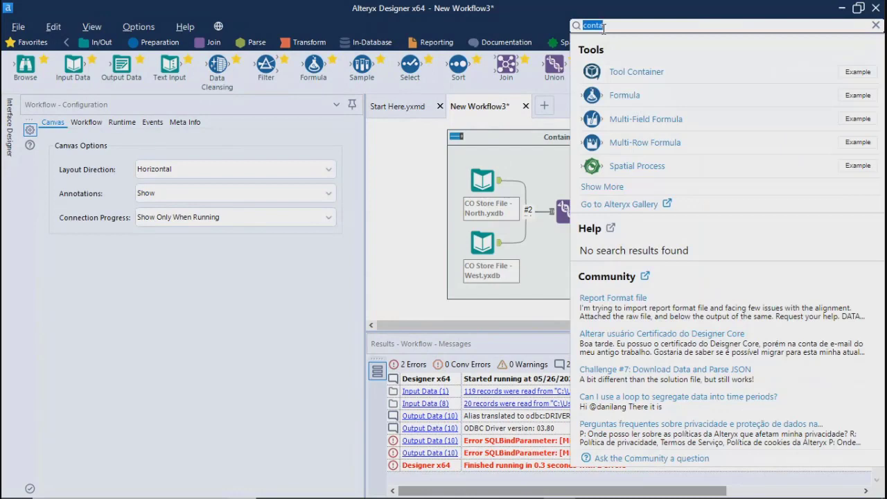
text(auto)
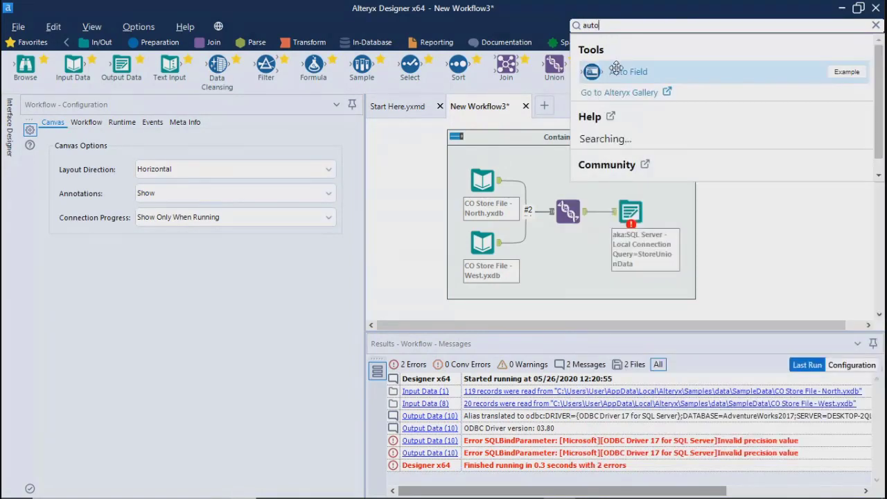
drag(617, 71, 628, 208)
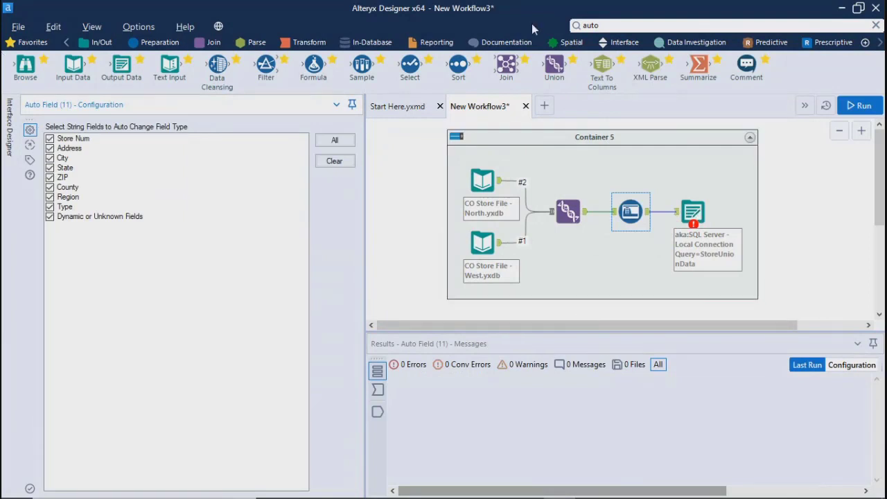
click(859, 105)
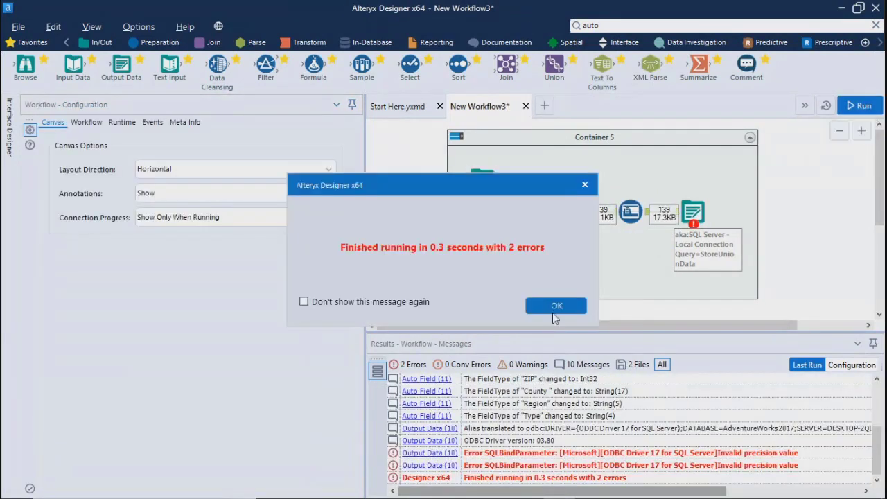
click(554, 306)
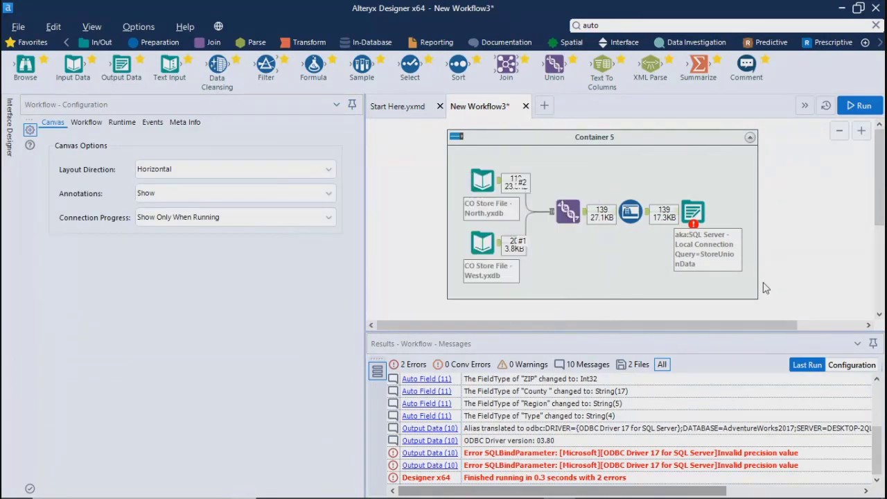
click(620, 225)
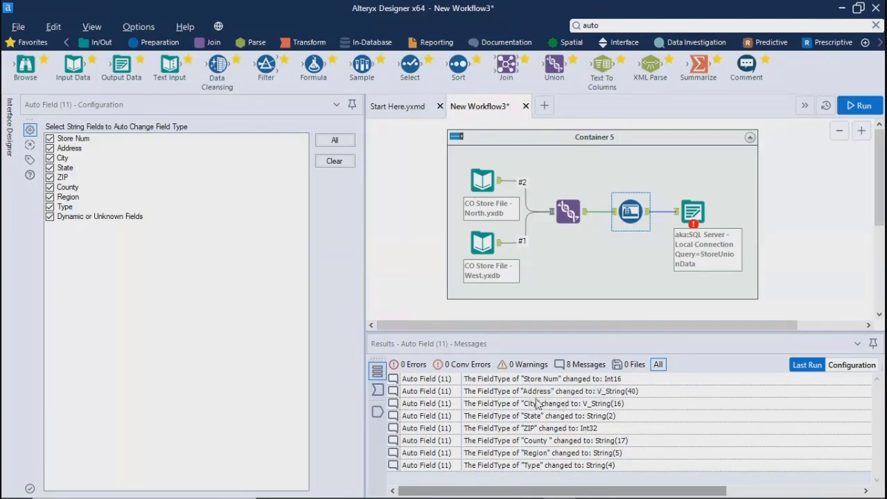
Step: Set the Output Data tool's output option to Overwrite Table (Drop) and rerun the workflow
click(693, 212)
click(264, 209)
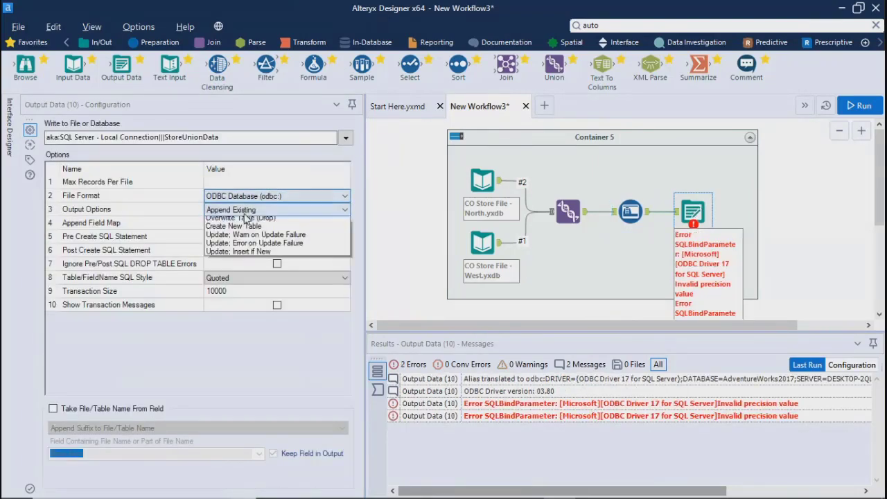
click(263, 241)
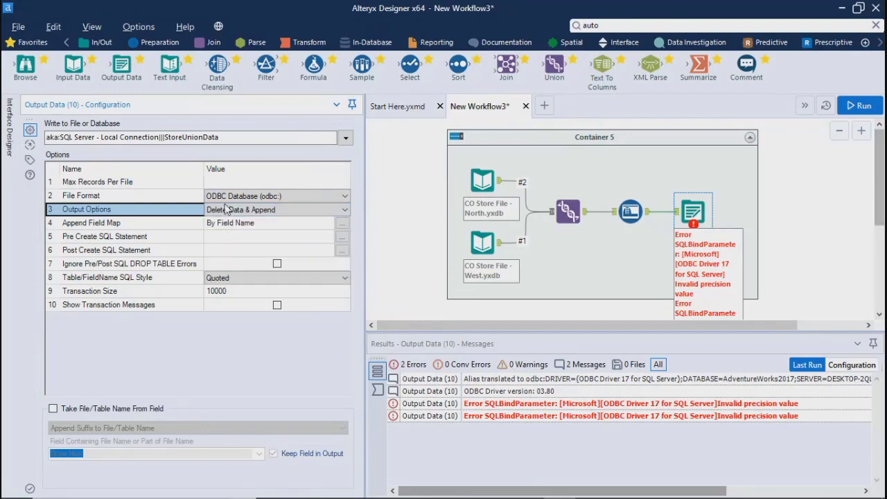
click(267, 209)
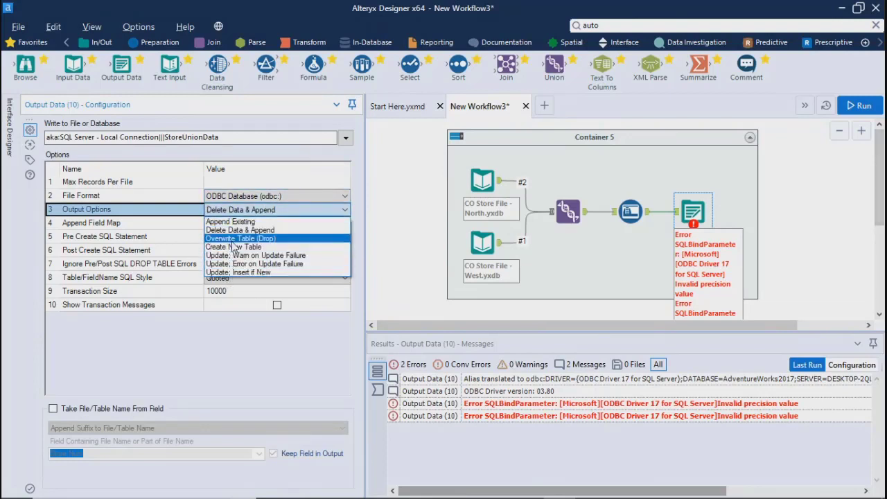
click(240, 238)
click(862, 106)
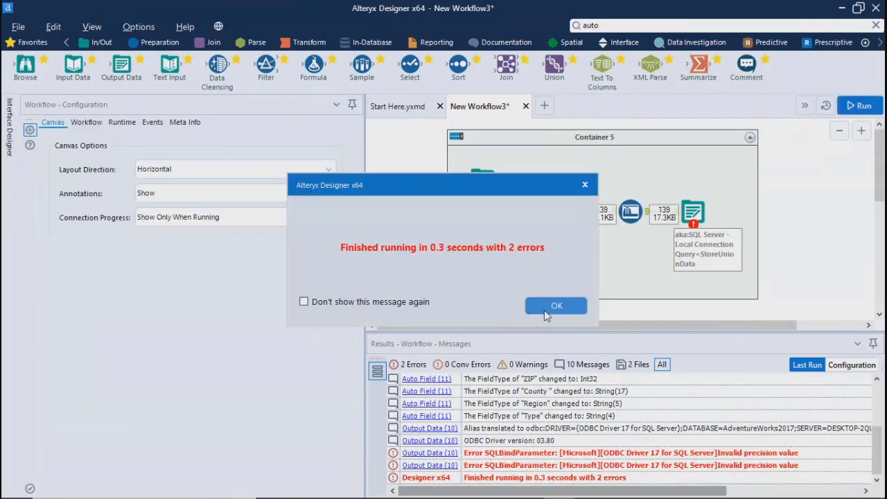
click(544, 309)
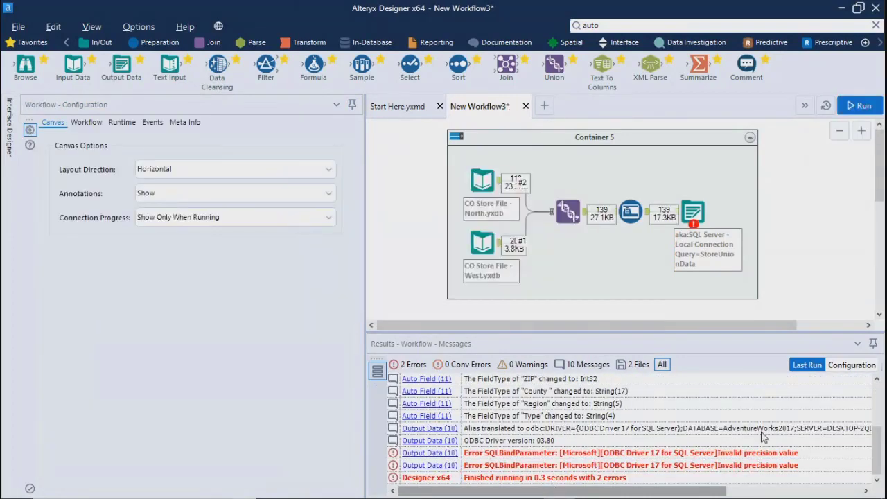
click(692, 211)
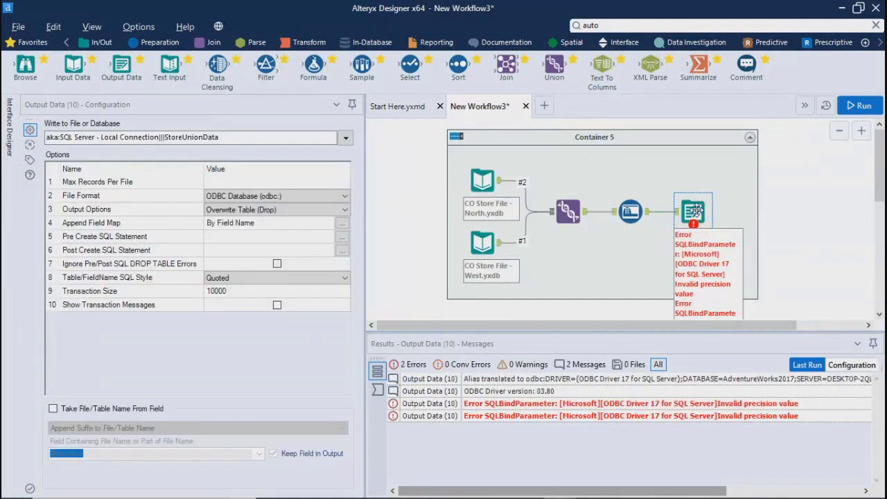
Step: Exclude Dynamic or Unknown Fields from the Auto Field tool's selection and run the workflow again
click(624, 213)
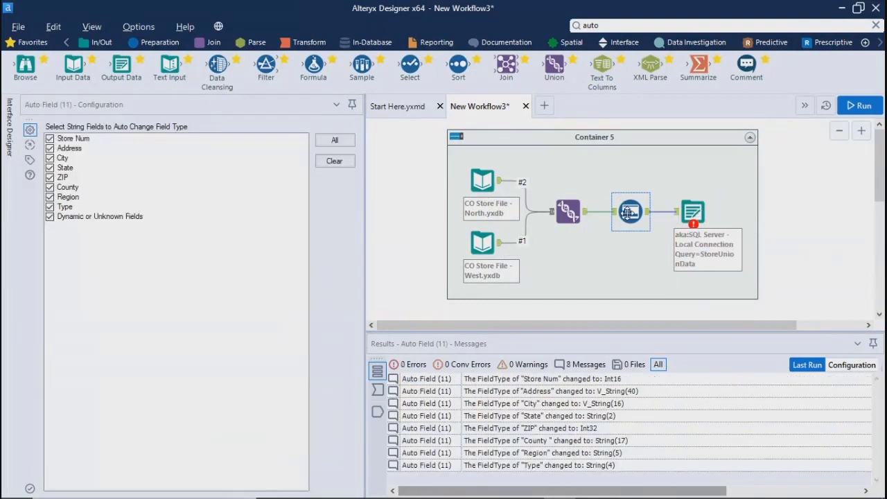
click(49, 217)
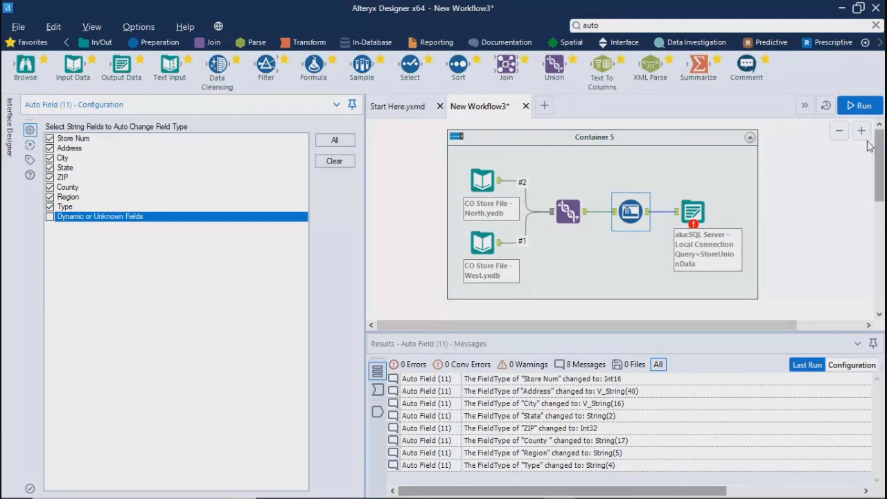
click(859, 106)
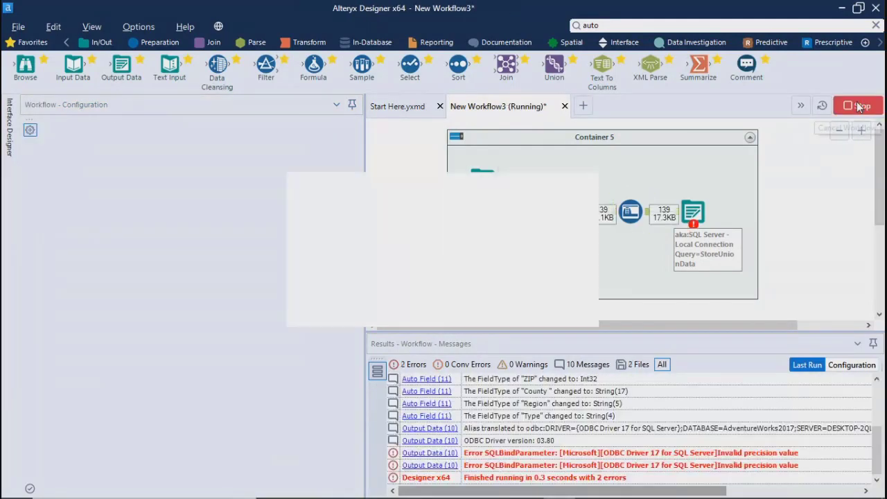
click(577, 305)
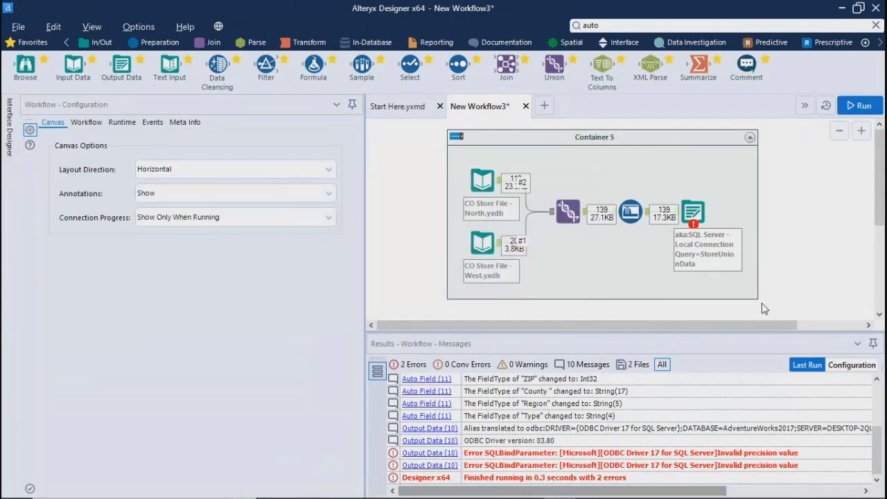
Step: Examine the Output Data tool's option values and its full error messages, widening the results area to read them
click(691, 209)
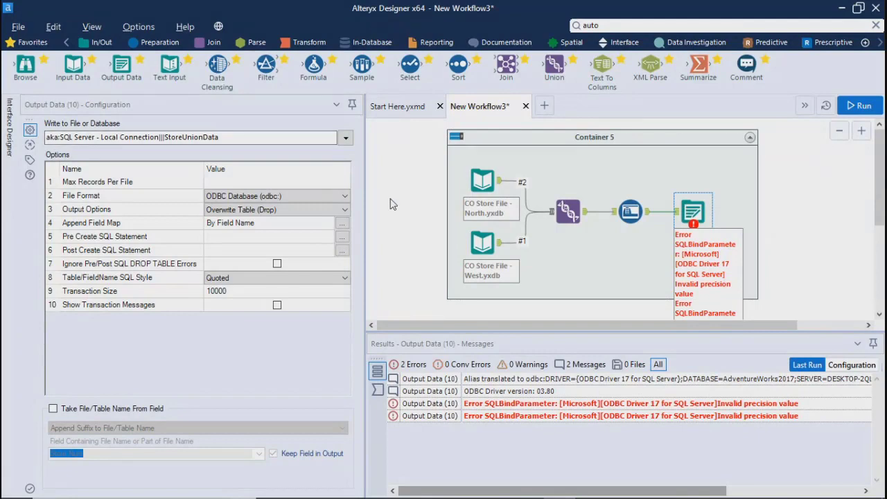
click(221, 180)
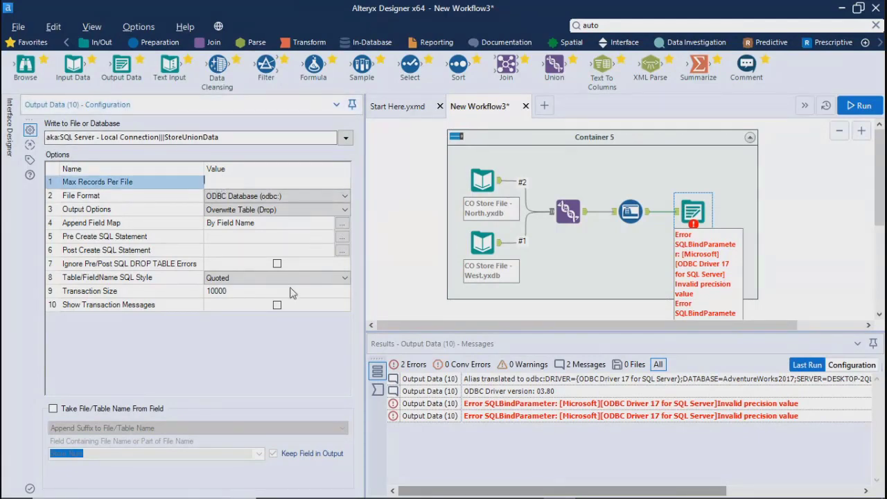
click(243, 291)
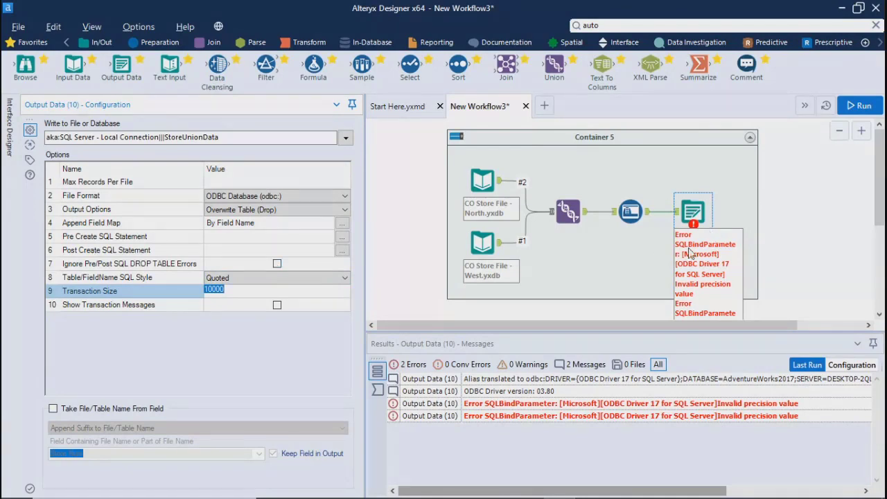
click(603, 494)
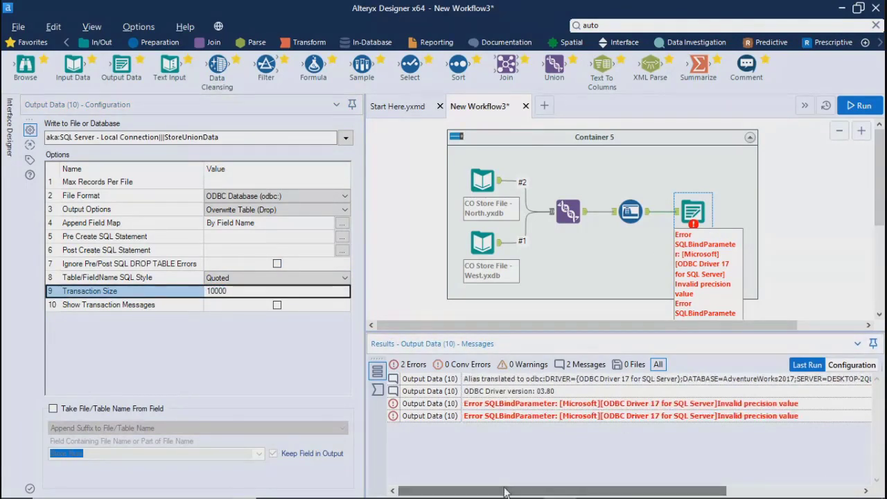
drag(365, 309, 255, 309)
drag(416, 490, 474, 491)
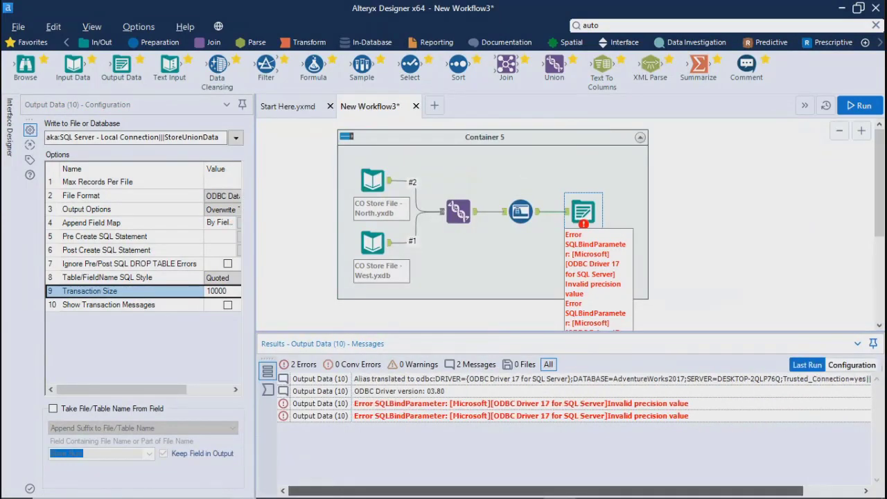
click(585, 228)
click(587, 308)
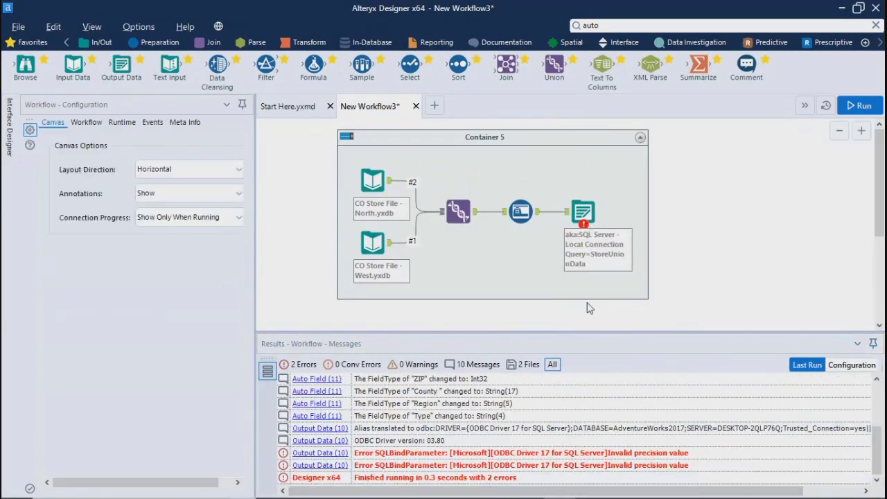
Step: Read through the workflow's run messages for both Auto Field tools and enlarge the canvas to show the whole container
scroll(532, 452, up, 5)
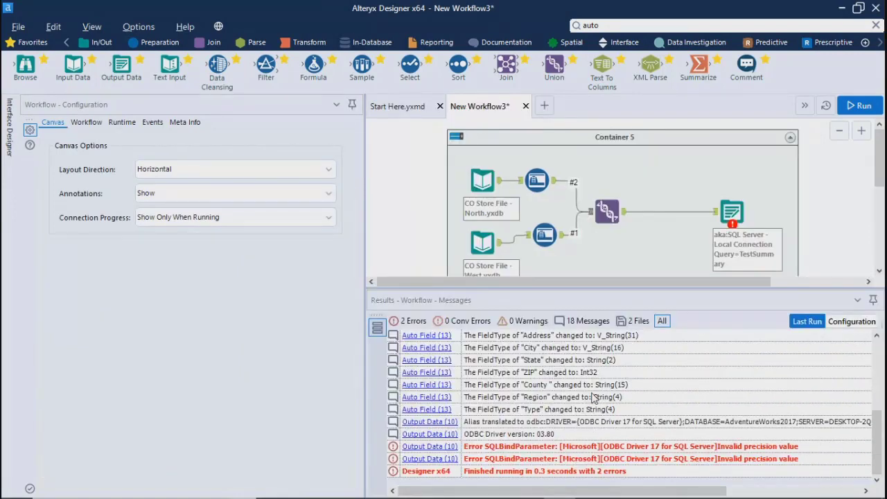
scroll(593, 396, up, 10)
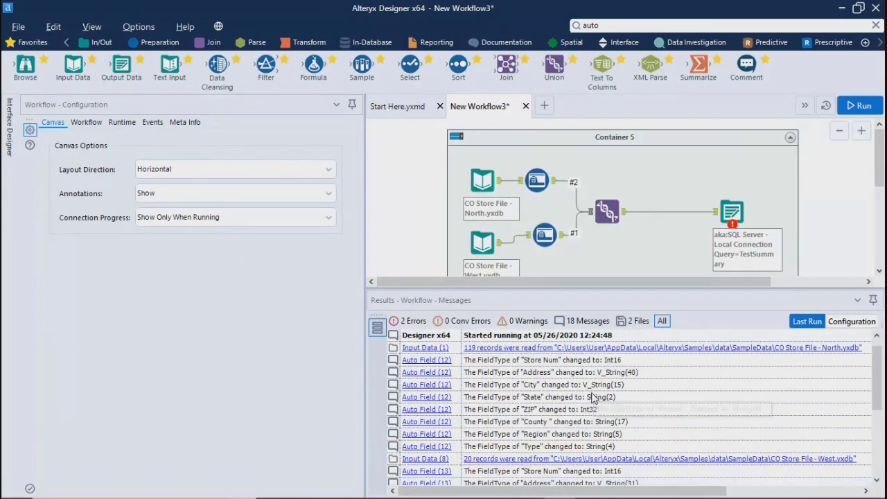
scroll(592, 396, down, 4)
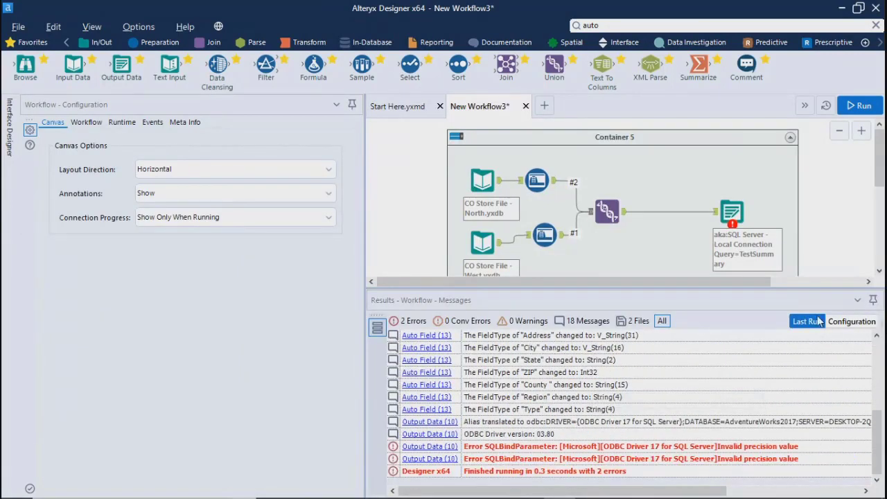
click(683, 136)
drag(546, 286, 546, 373)
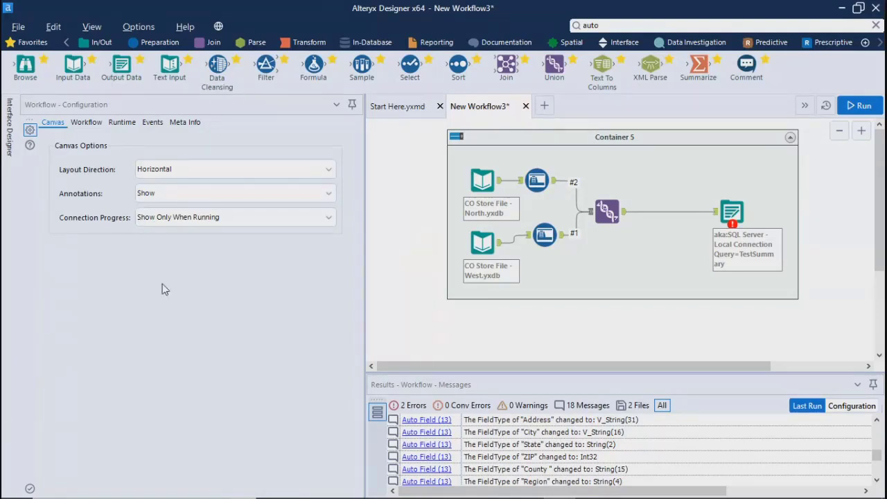
Step: Disable and re-enable Container 5 twice to demonstrate switching its tools off and on
click(456, 139)
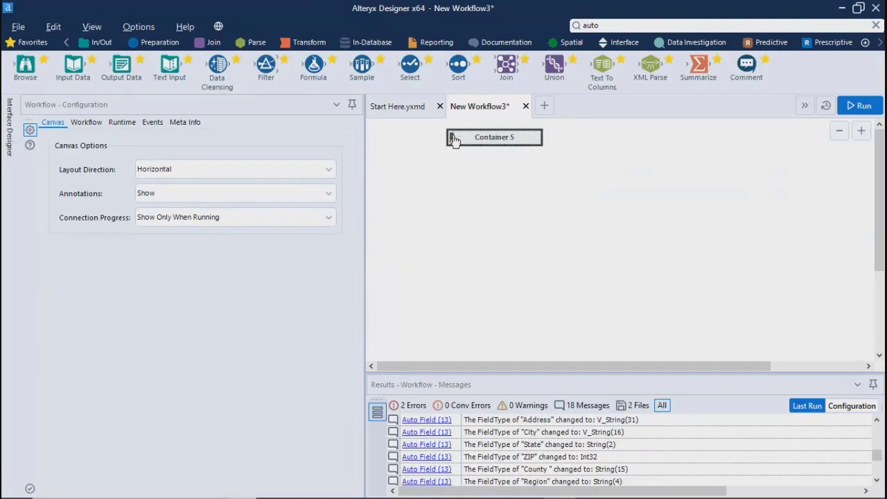
click(456, 140)
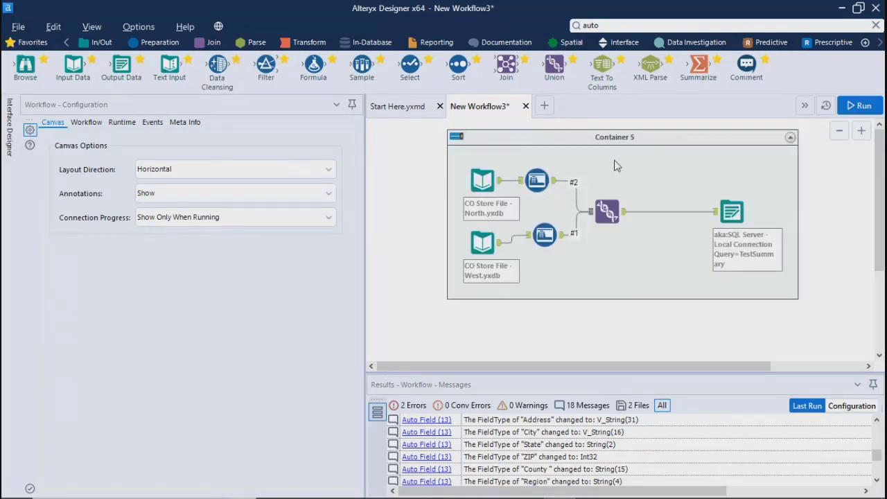
click(455, 138)
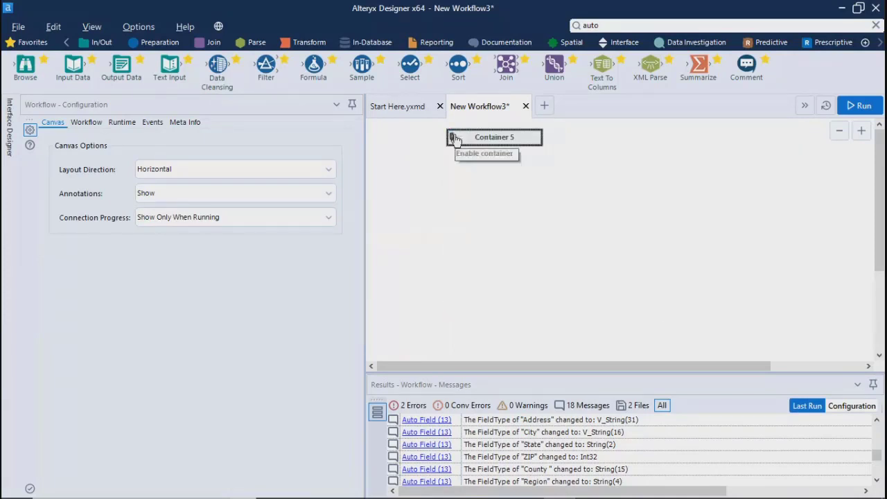
click(455, 137)
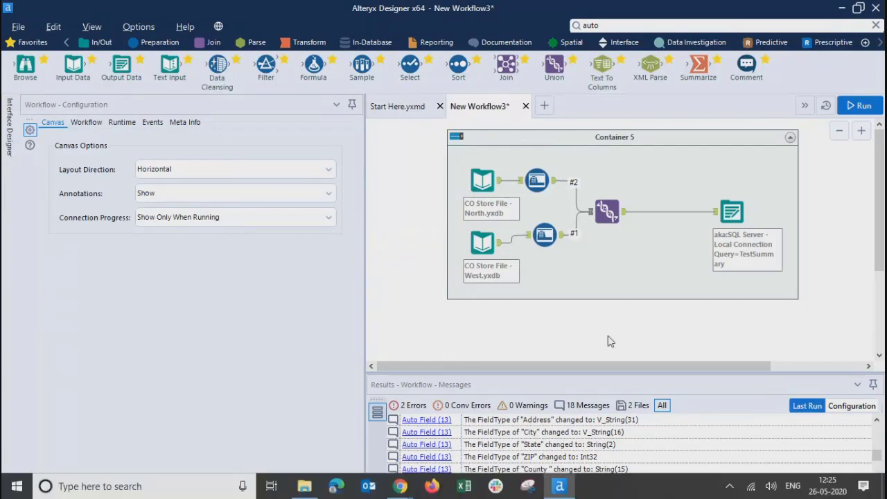
Step: Run the workflow again and enlarge the results area to read the messages of the North file's Auto Field tool
click(869, 109)
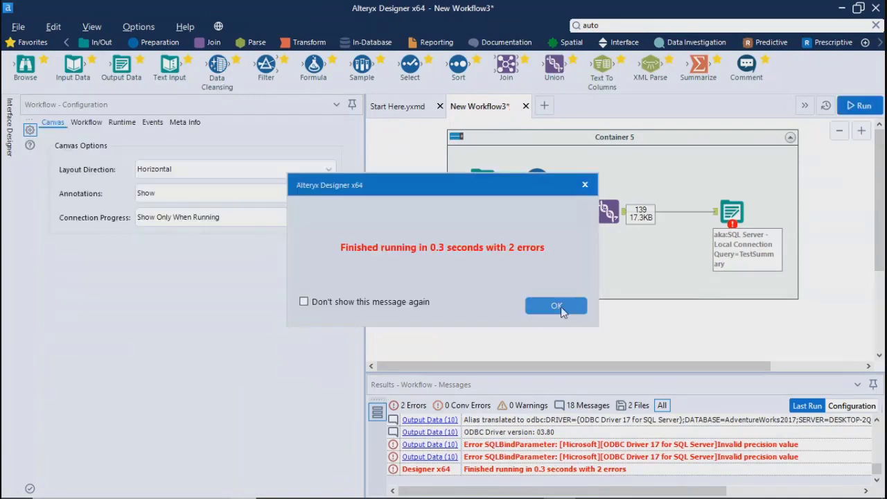
click(554, 303)
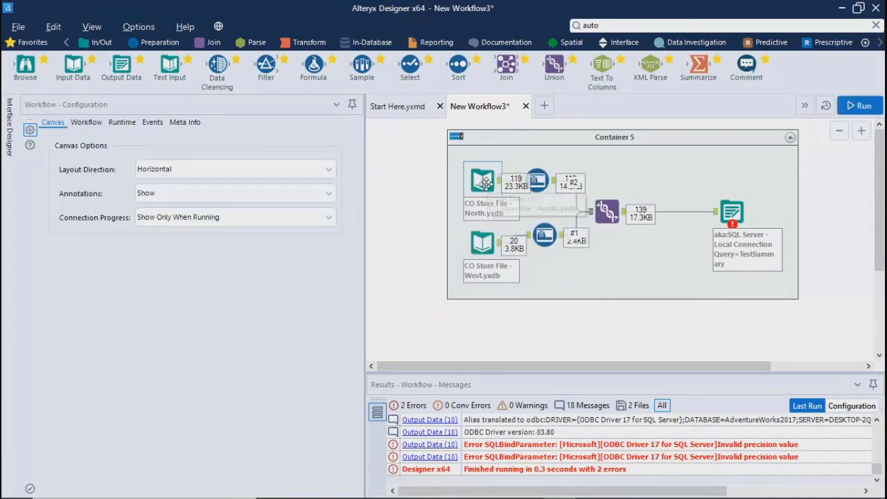
click(485, 182)
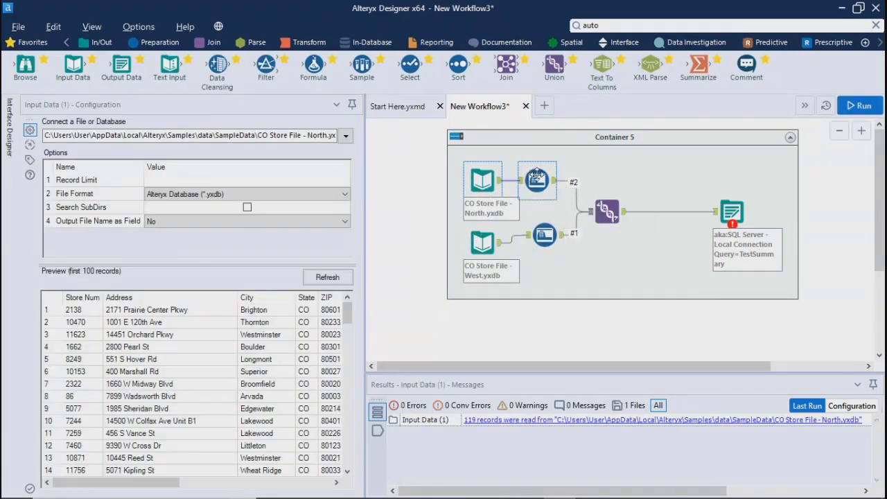
click(537, 180)
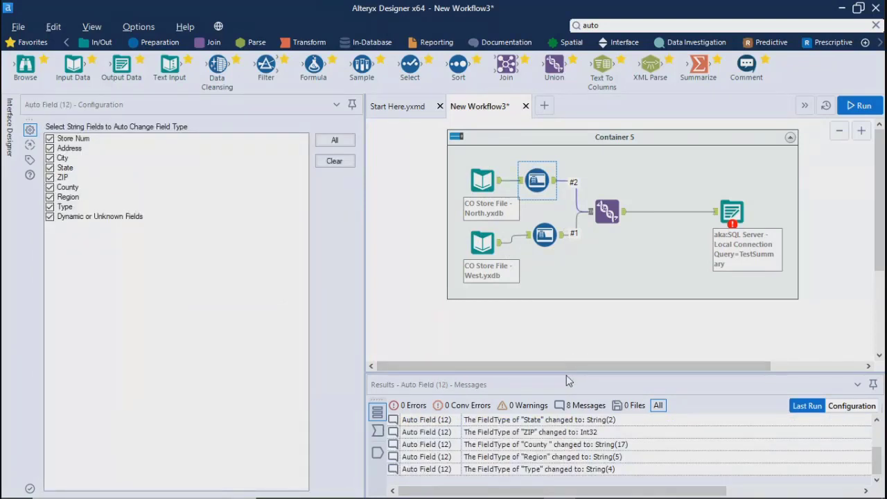
drag(561, 314, 561, 313)
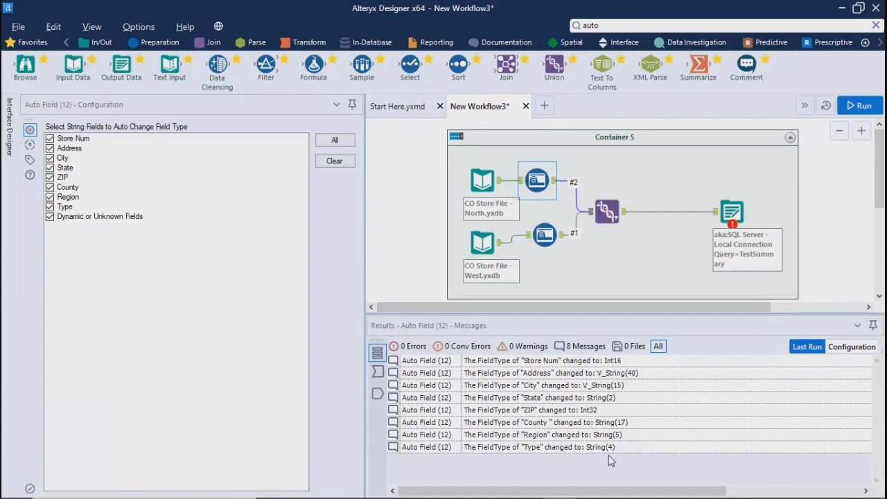
Step: Compare the field type messages of the two Auto Field tools, alternating between the North and West branches
click(543, 236)
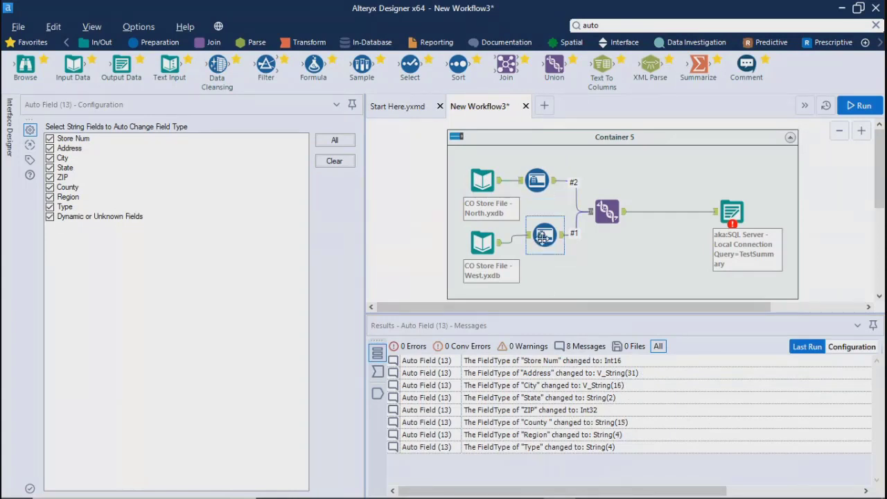
click(537, 180)
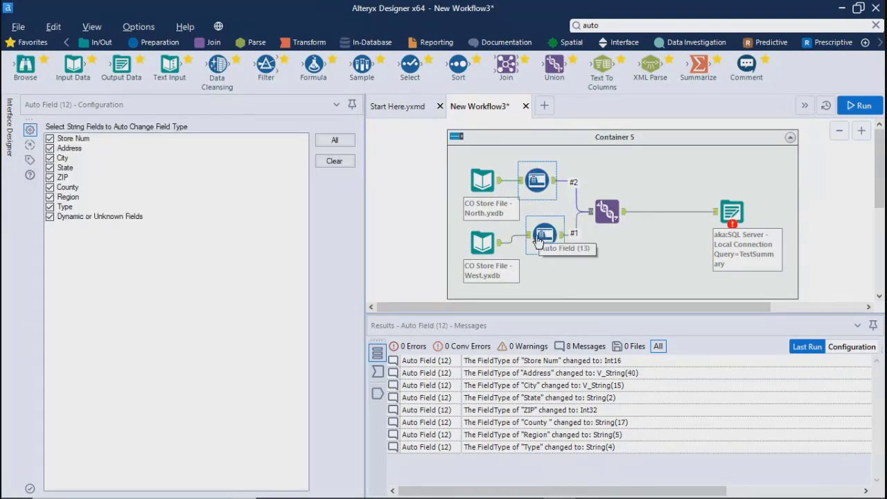
click(535, 241)
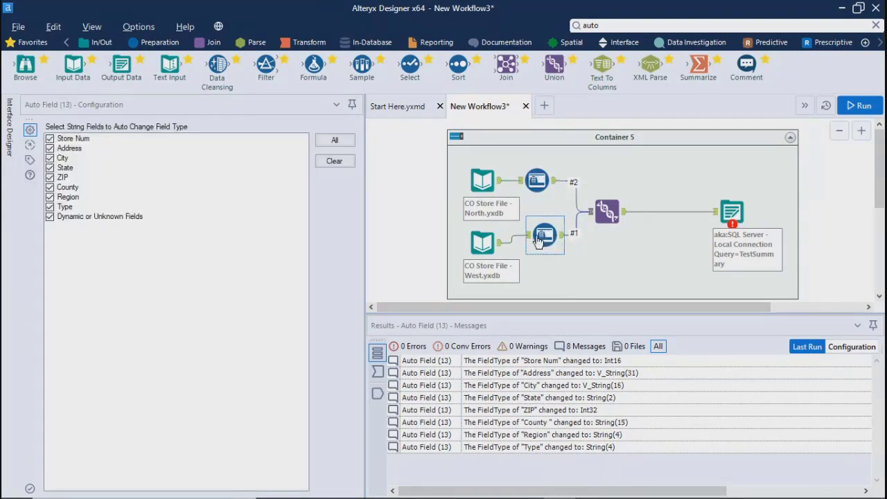
click(536, 174)
click(545, 232)
click(534, 188)
click(544, 239)
click(537, 181)
click(527, 239)
click(537, 182)
ctrl+click(544, 235)
click(547, 238)
Step: Move the Union tool closer to the Output Data tool and align the West Auto Field tool beneath the North one
drag(622, 202, 685, 202)
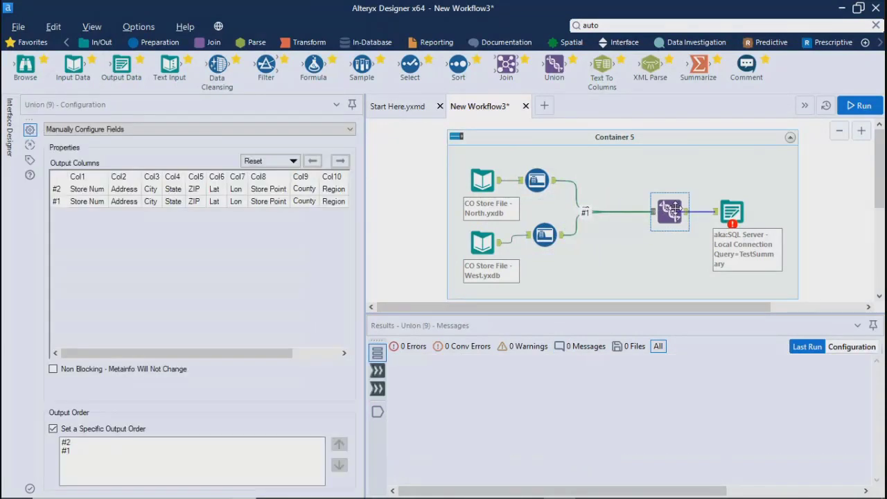
click(550, 238)
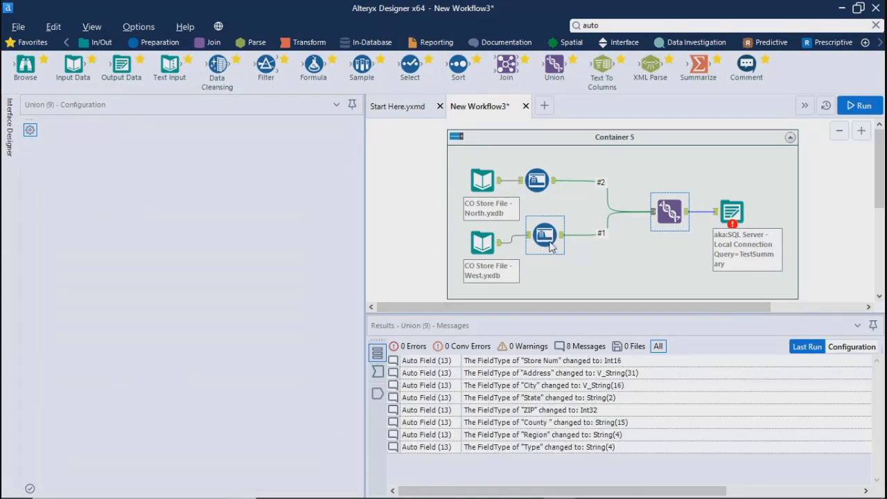
click(537, 181)
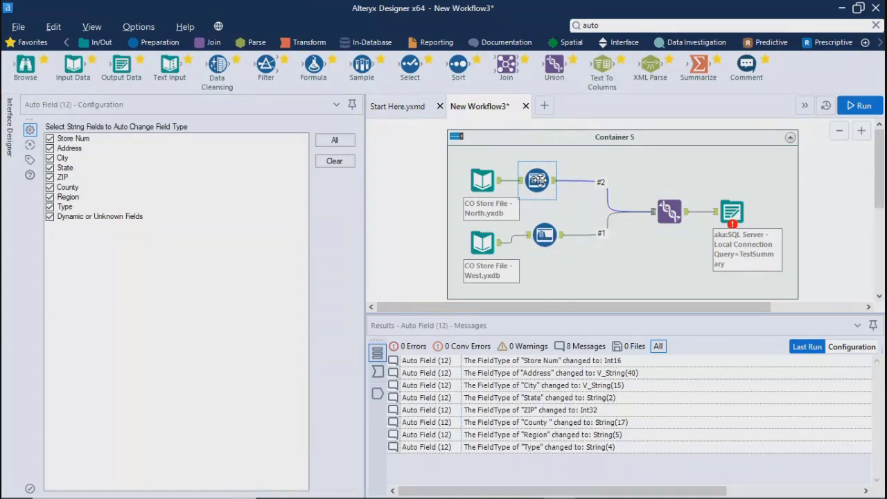
click(542, 231)
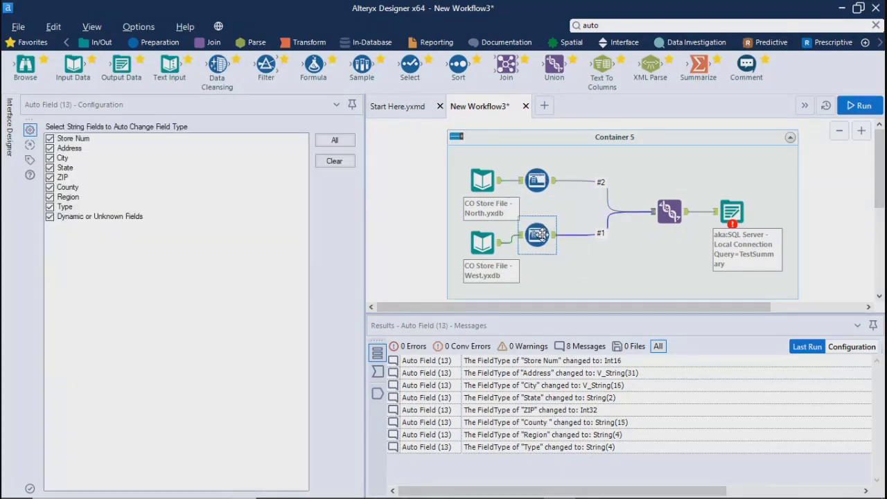
drag(542, 231, 549, 239)
ctrl+click(530, 180)
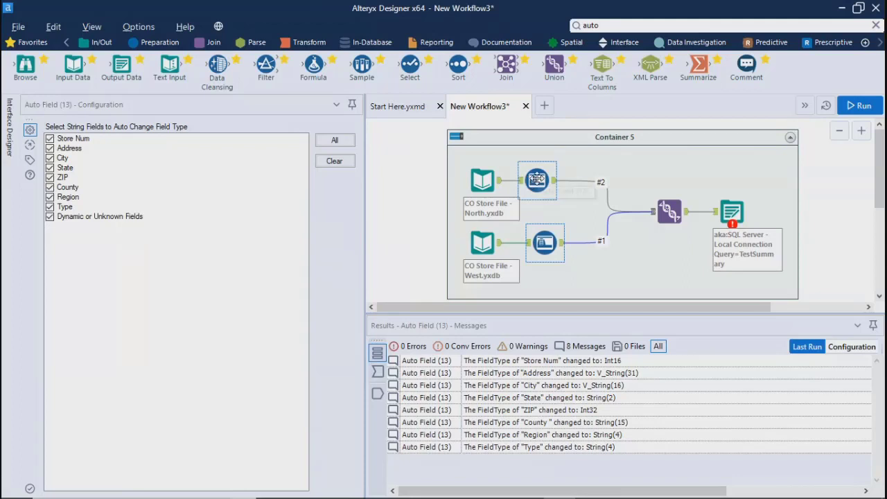
click(543, 241)
drag(544, 242, 536, 242)
Step: Compare both Auto Field tools' City types and insert a Select tool after each one, ahead of the Union
click(537, 181)
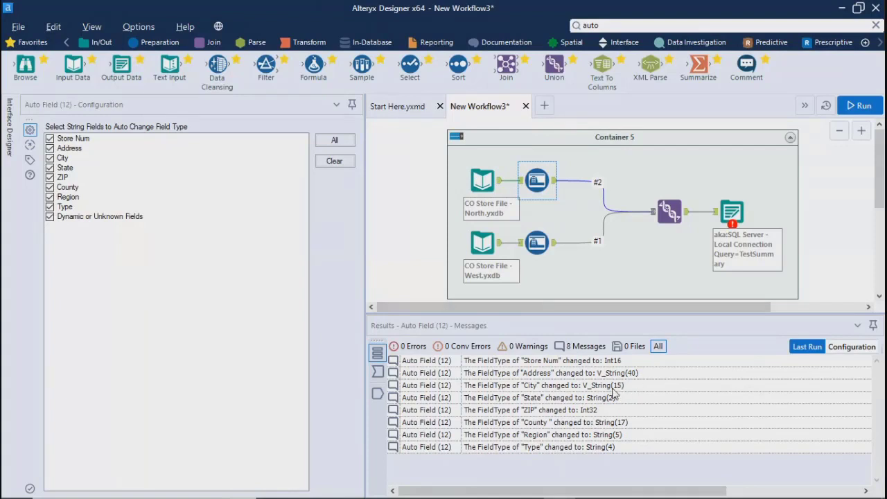
click(538, 245)
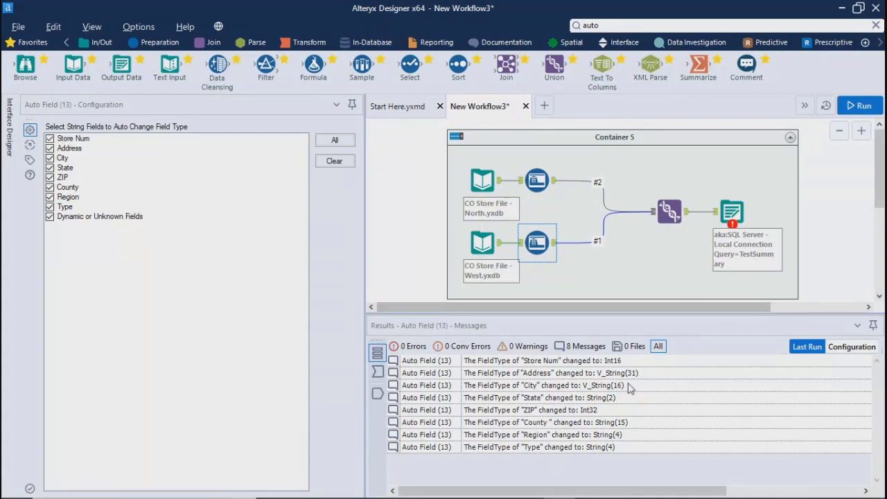
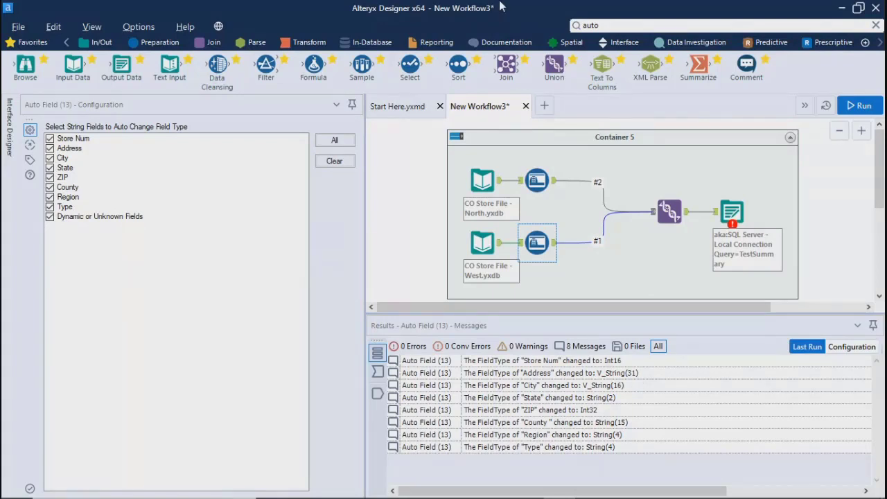
drag(409, 65, 580, 187)
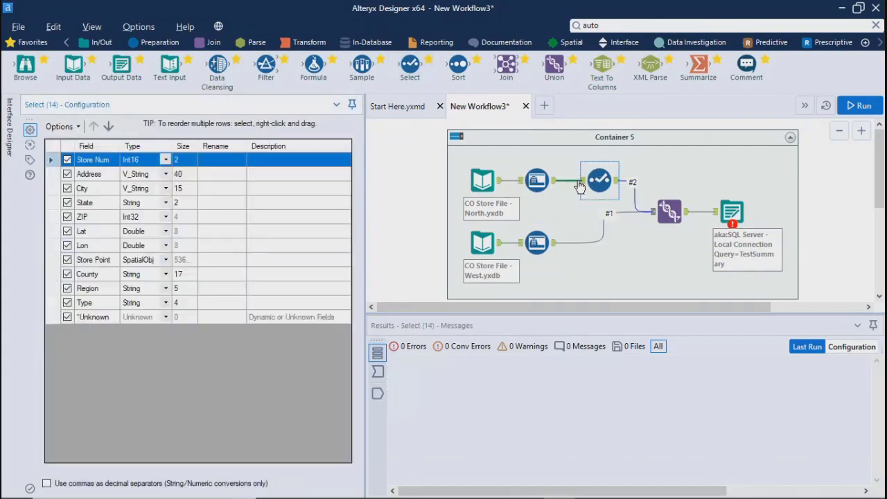
drag(409, 66, 586, 245)
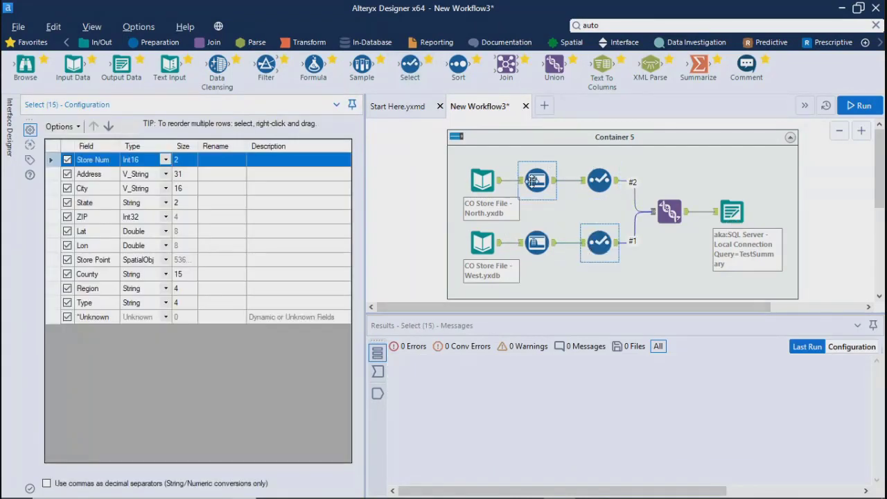
Step: Recheck both Auto Field tools' messages and set the City field's size to 16 in the North branch's Select tool
click(532, 181)
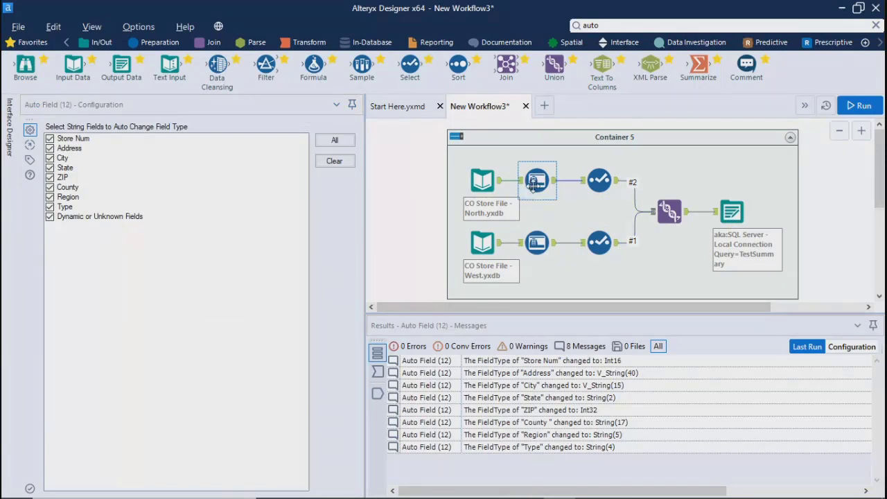
click(533, 242)
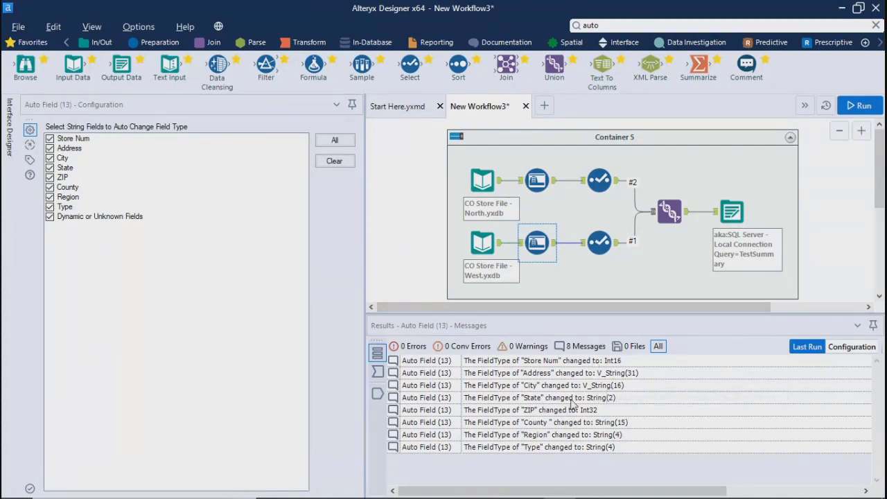
ctrl+click(530, 179)
click(531, 179)
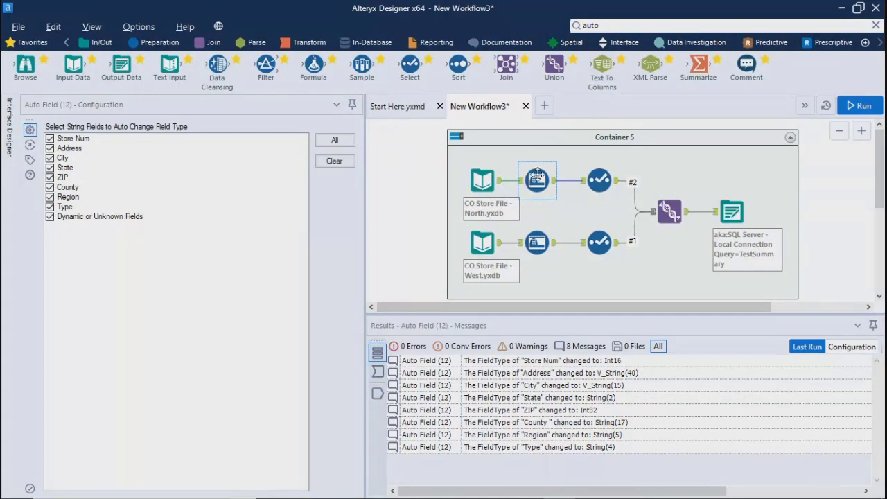
click(599, 178)
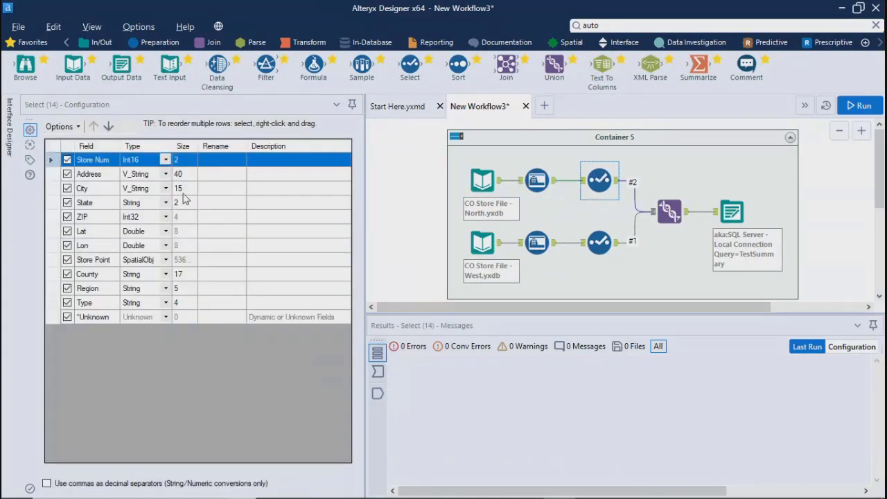
click(189, 189)
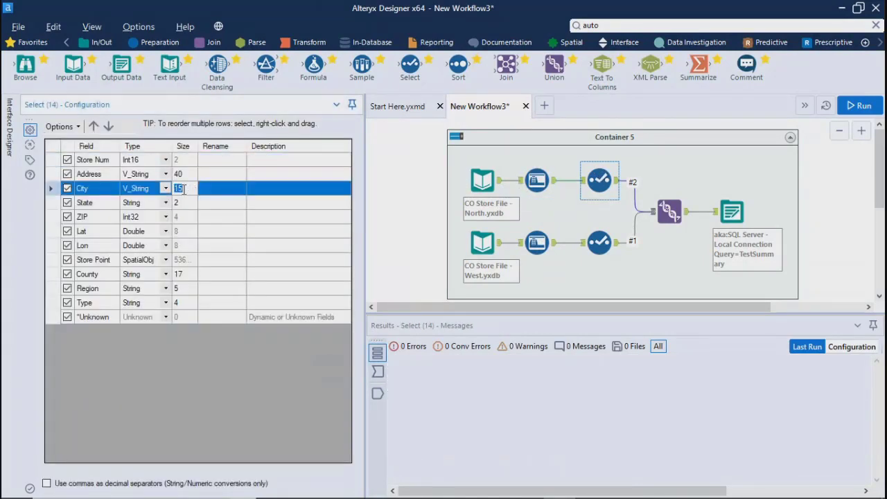
text(16)
click(370, 179)
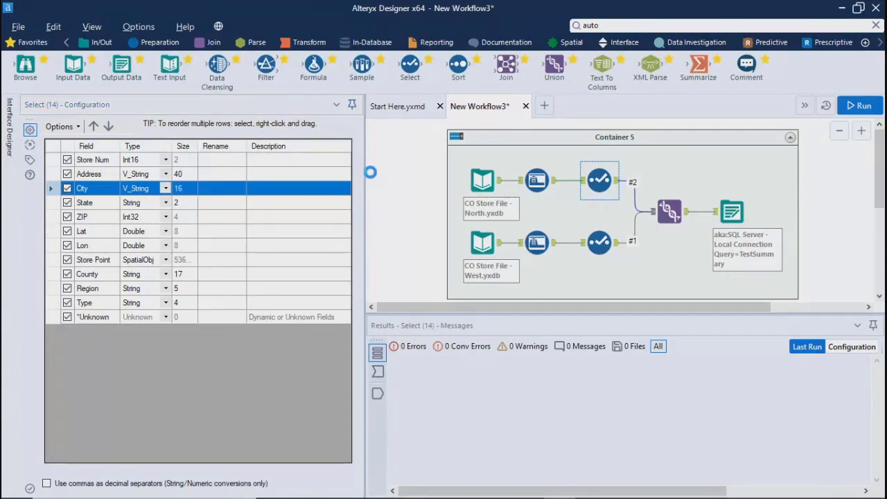
Step: Run the updated workflow, narrowing the configuration area to give the canvas and run messages more room
key(ctrl+r)
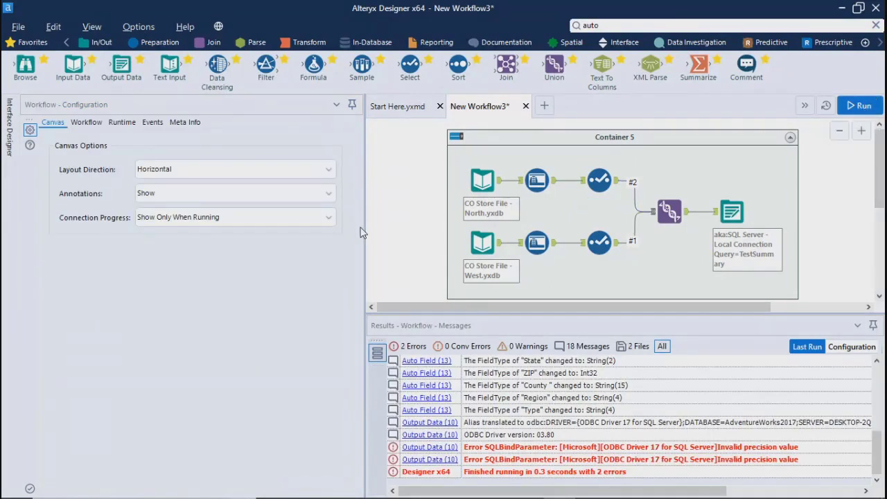
drag(365, 231, 247, 214)
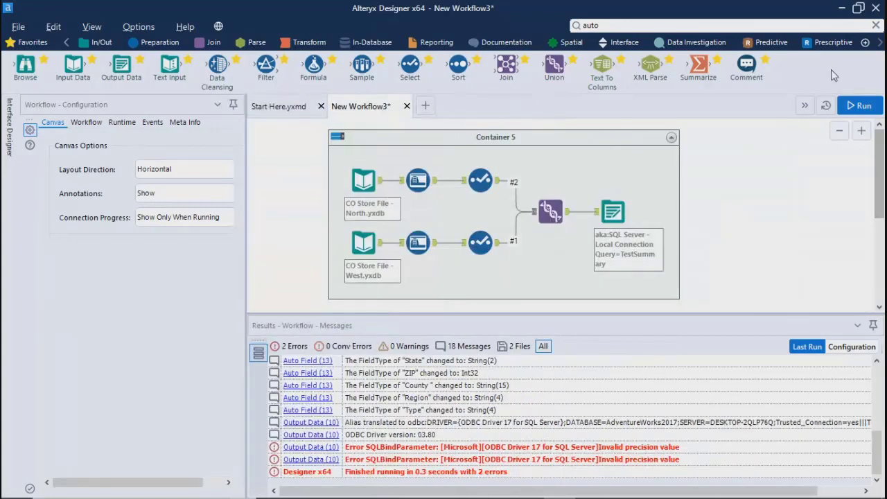
click(846, 106)
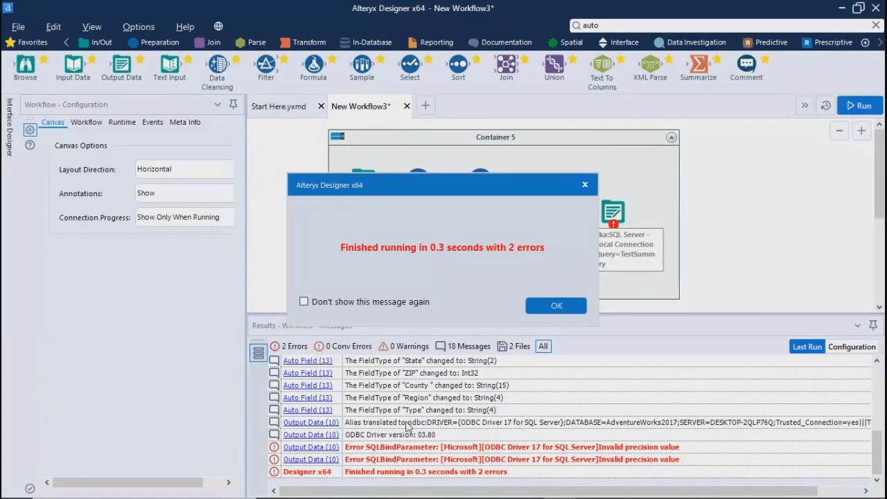
click(556, 305)
Step: Reselect Overwrite Table (Drop) as the Output Data tool's output option and rerun the workflow
click(612, 211)
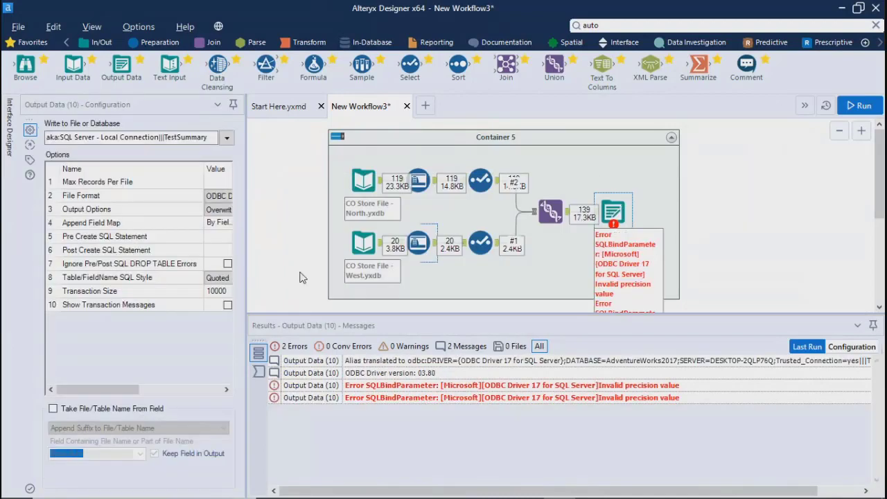
drag(247, 223, 352, 223)
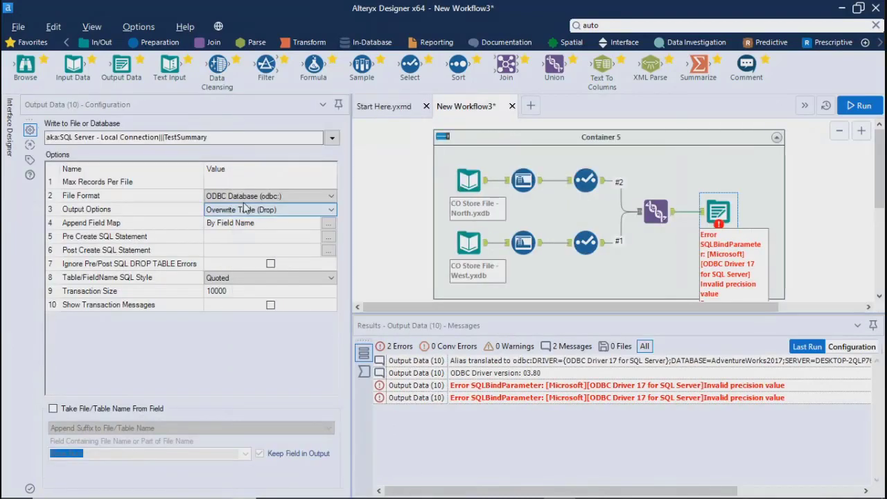
click(242, 209)
click(242, 209)
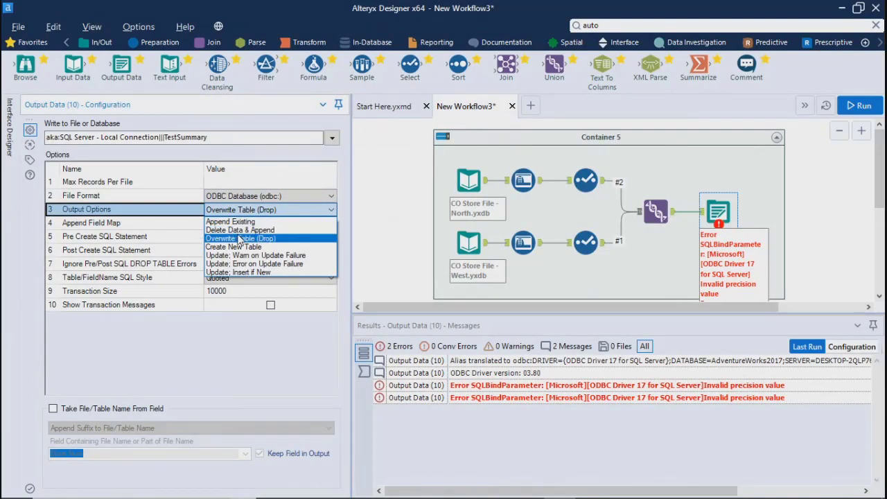
click(240, 239)
click(861, 111)
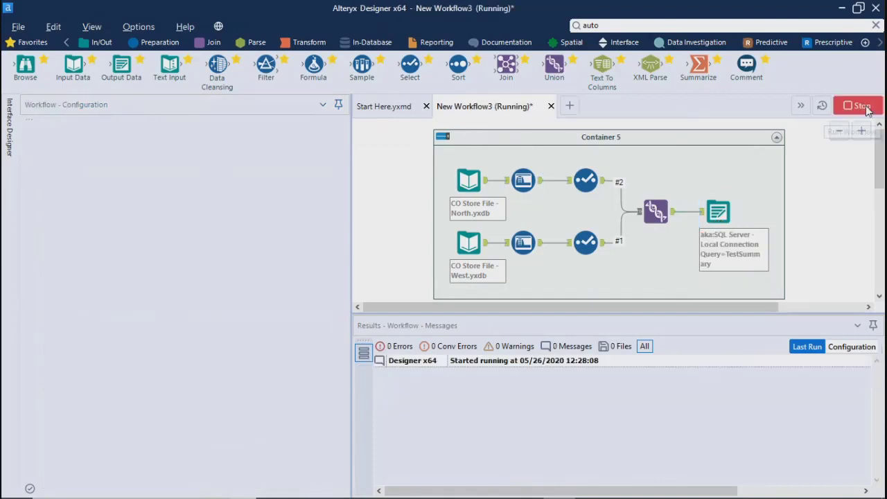
click(539, 309)
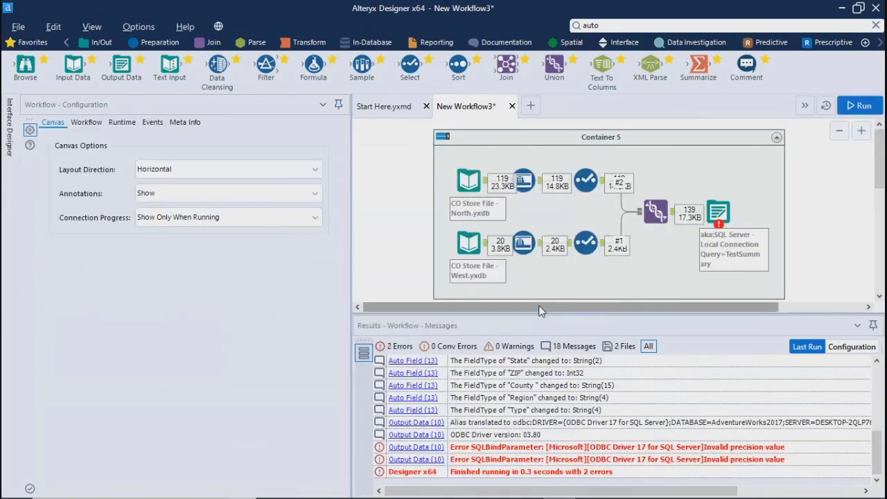
Step: Examine the Output Data tool's errors, the Union tool's settings and the North Select tool's field types and sizes
drag(318, 225, 262, 225)
click(662, 211)
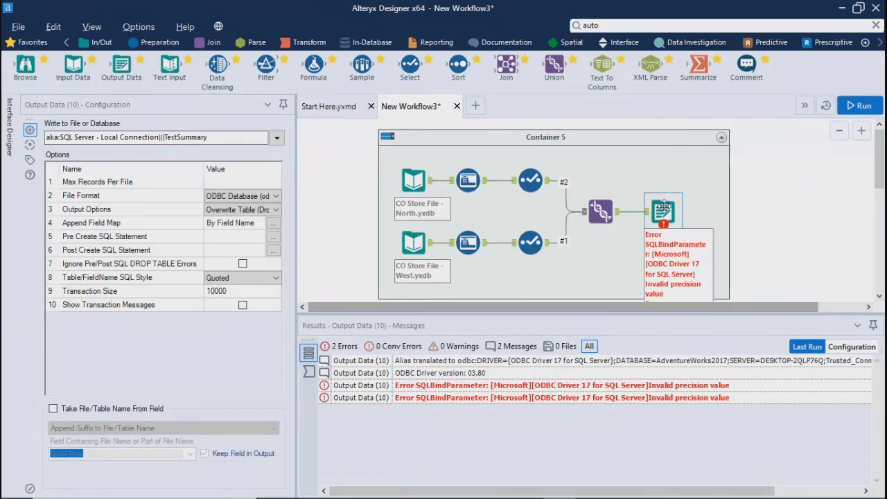
click(591, 211)
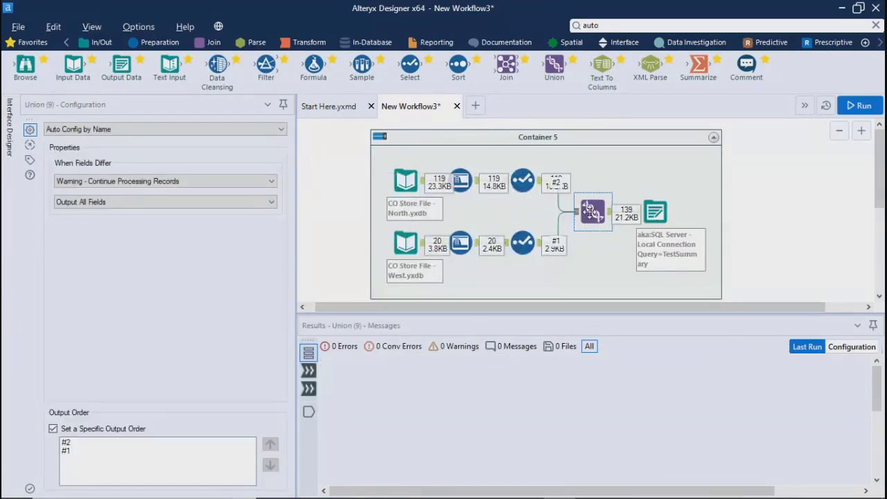
click(520, 180)
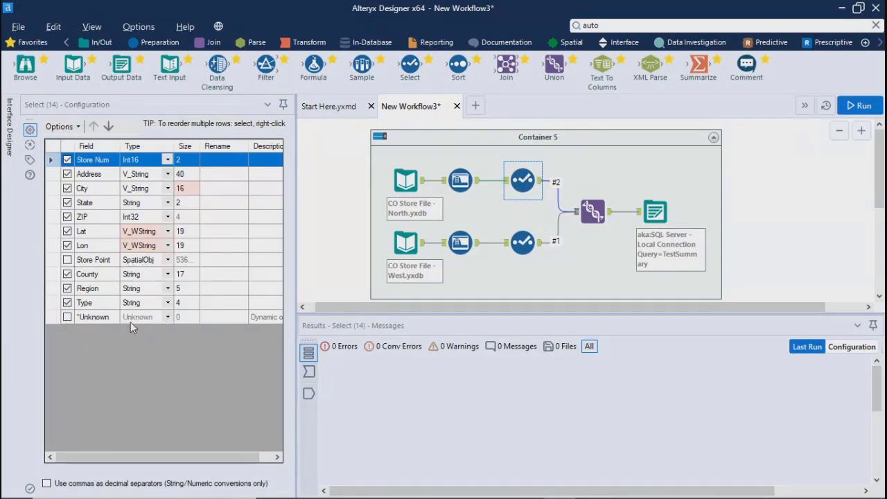
Step: Check the West branch's Select settings and the Output Data tool's messages, and rerun the workflow
click(520, 247)
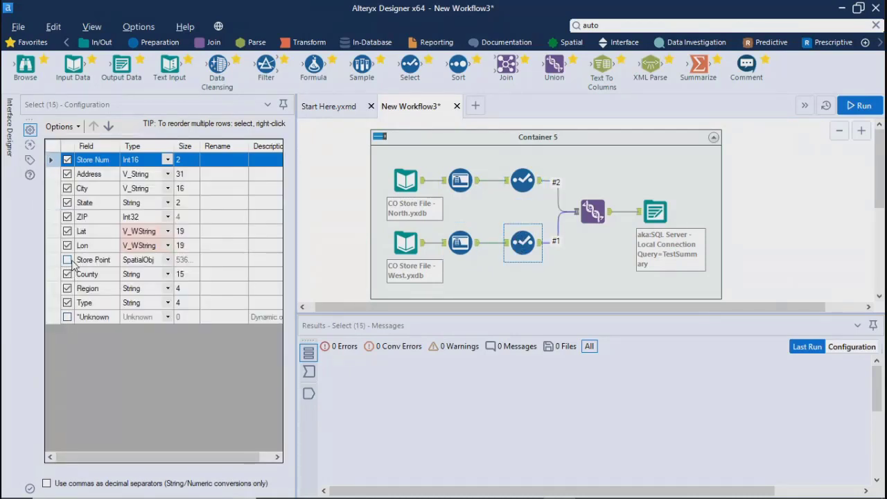
click(668, 221)
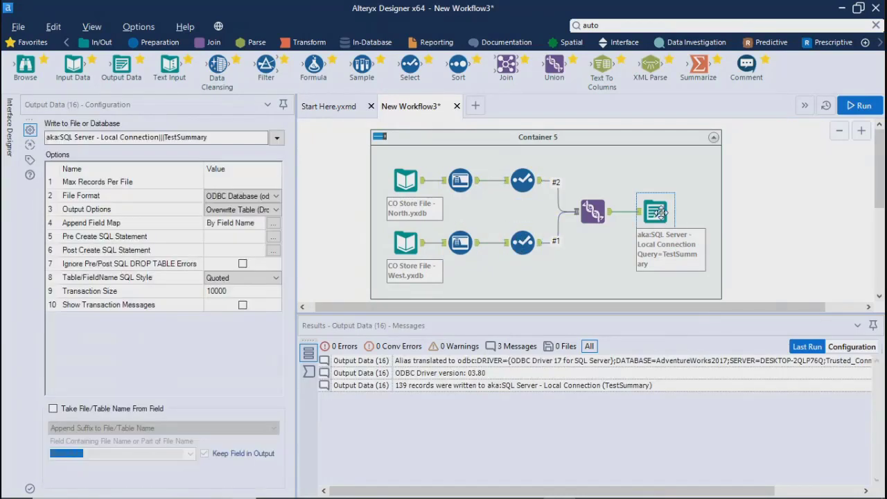
click(859, 106)
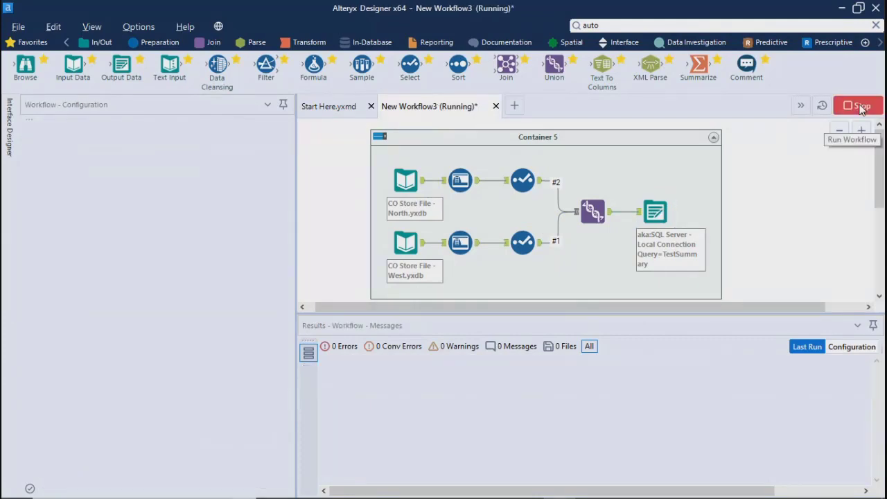
click(556, 305)
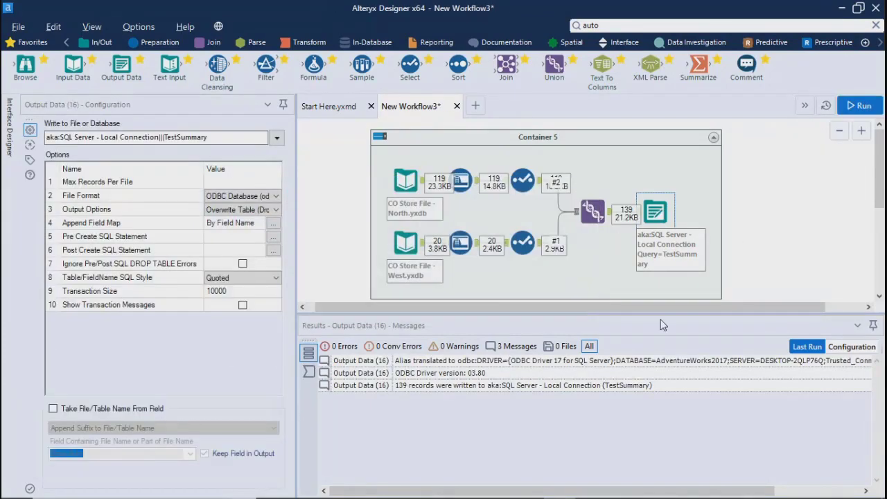
Step: Examine the records entering the Output Data tool from first to last across all fields, enlarging the results area
click(308, 371)
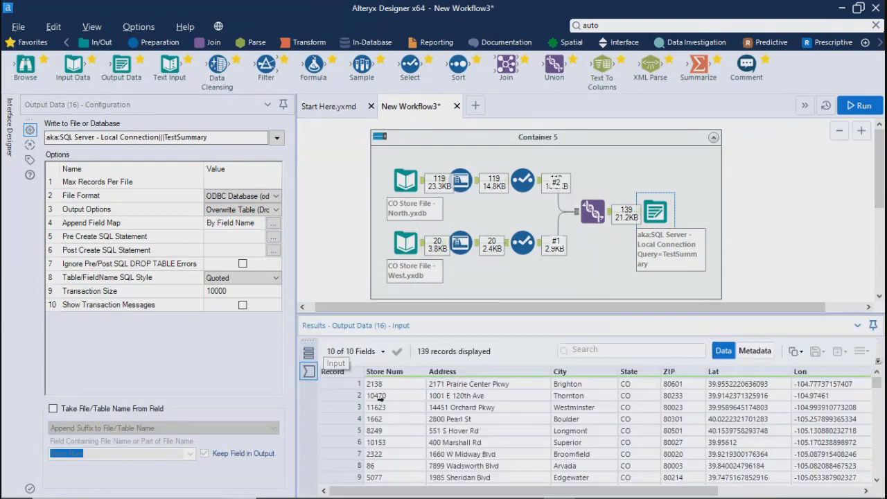
mouse_move(436, 490)
mouse_down()
mouse_move(574, 490)
mouse_move(436, 490)
mouse_up()
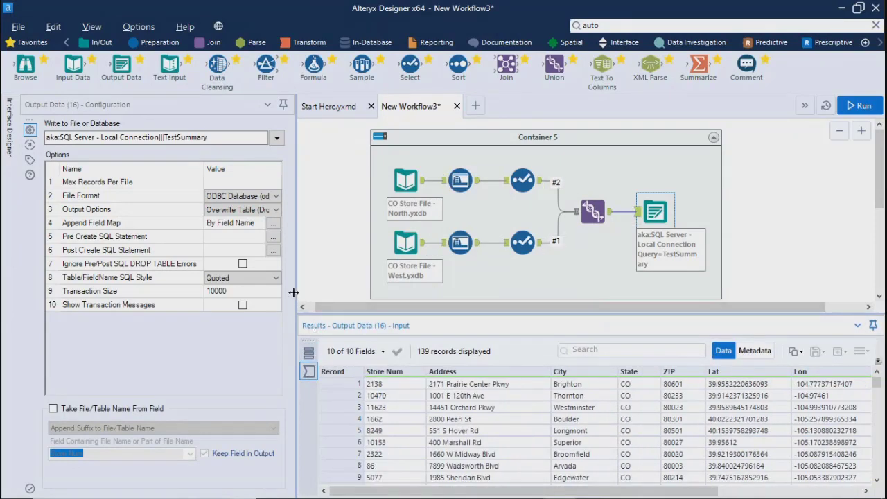
drag(293, 292, 179, 294)
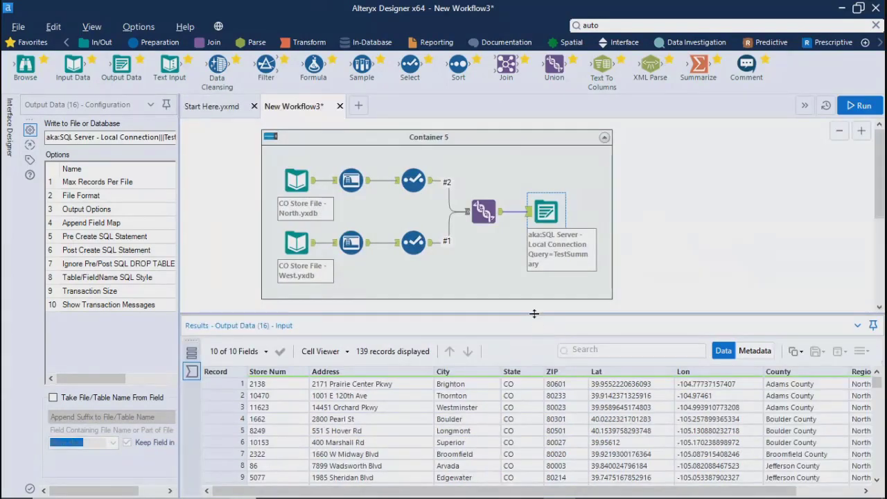
drag(533, 273, 534, 270)
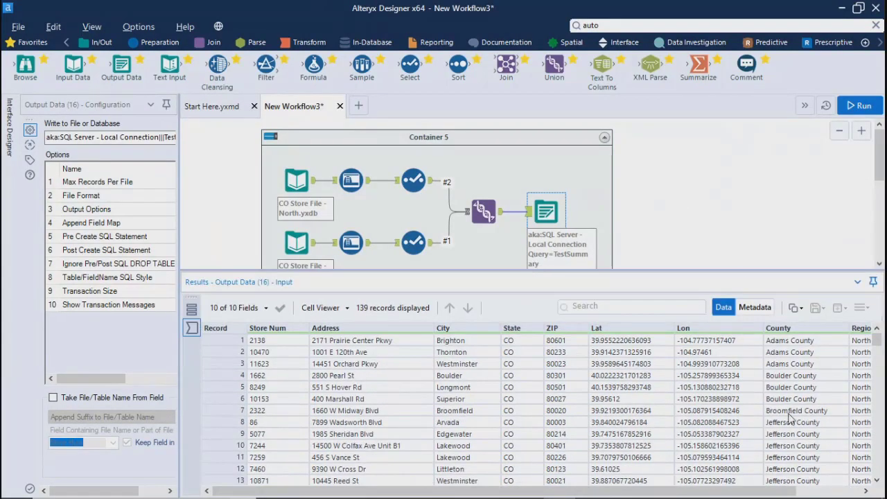
scroll(789, 415, down, 20)
drag(775, 492, 837, 492)
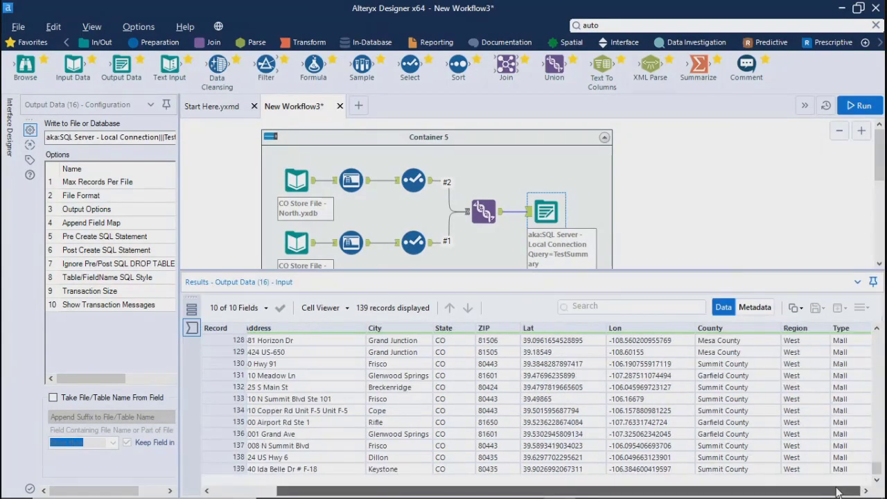
scroll(677, 415, up, 20)
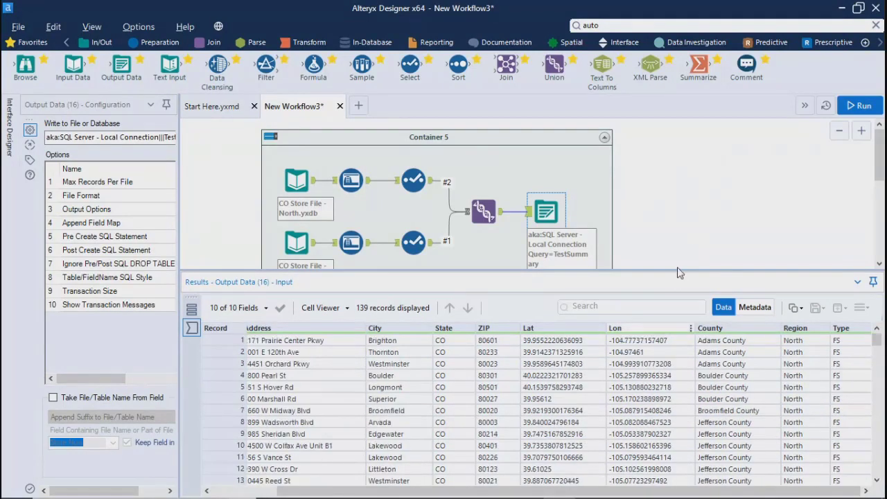
Step: Run the workflow two more times with the Output Data tool's option kept at Overwrite Table (Drop)
click(859, 105)
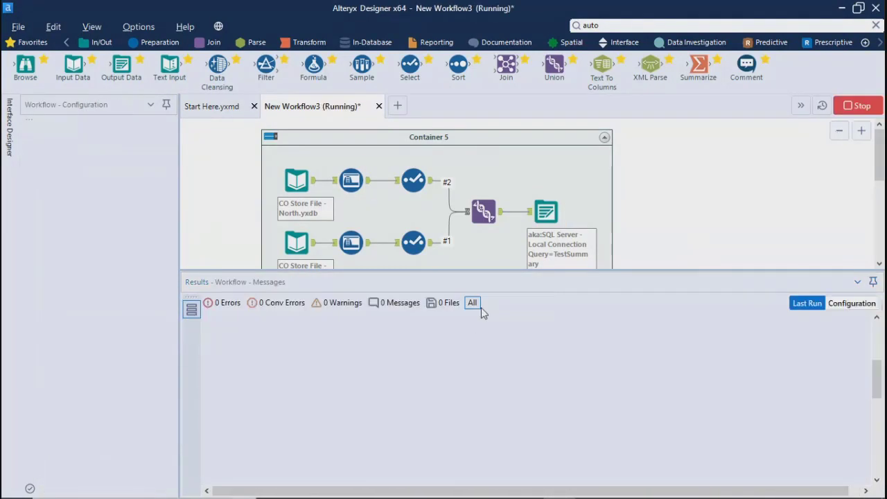
click(556, 305)
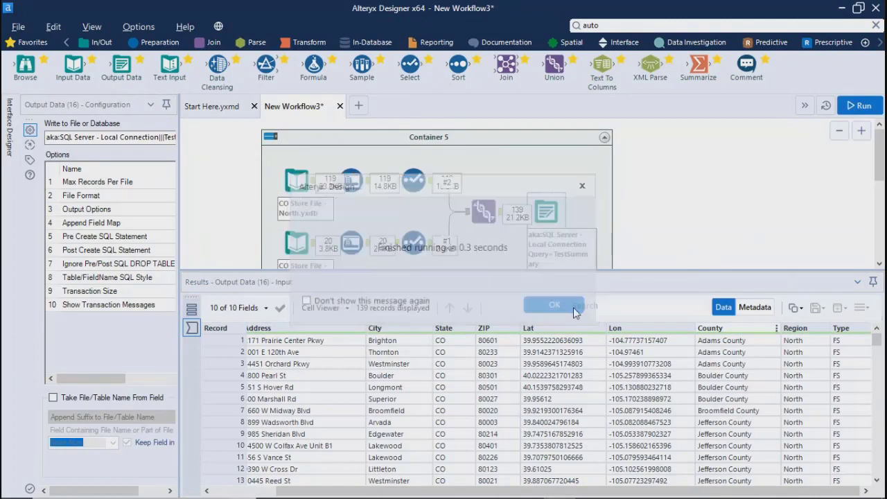
click(855, 105)
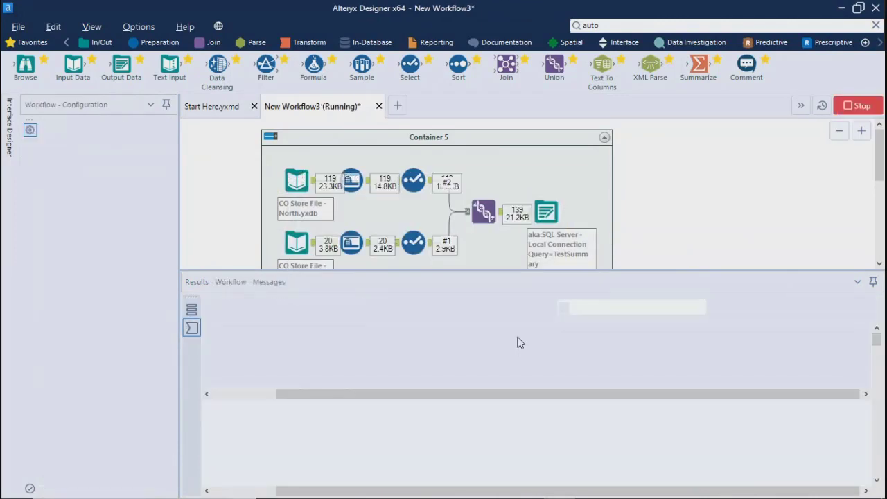
click(556, 305)
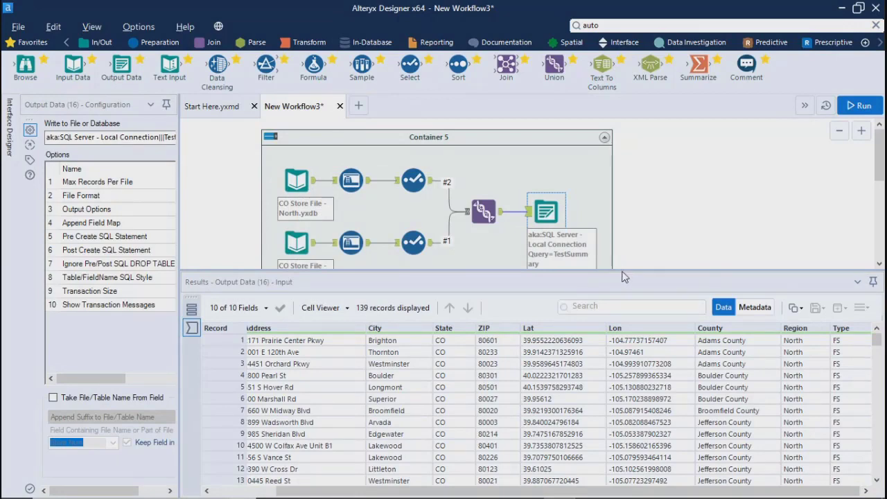
Step: Give the canvas more height, show the whole workflow's messages and run the workflow again
drag(619, 269, 619, 352)
click(581, 216)
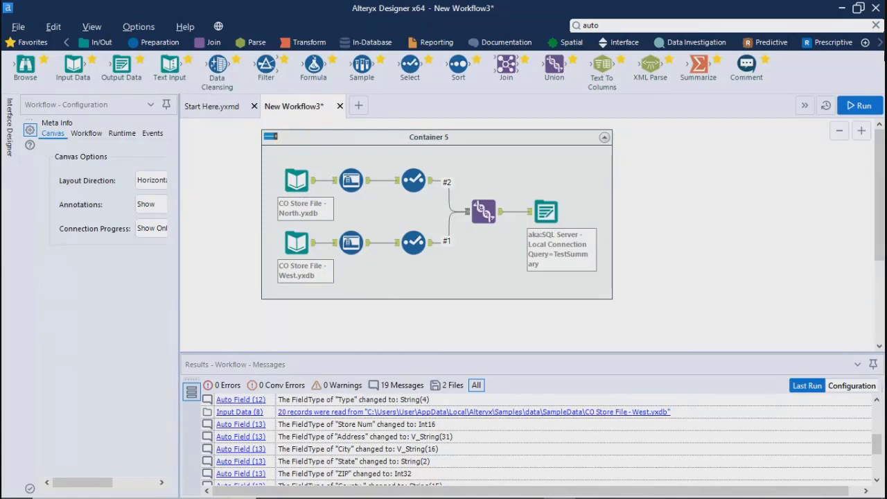
click(856, 103)
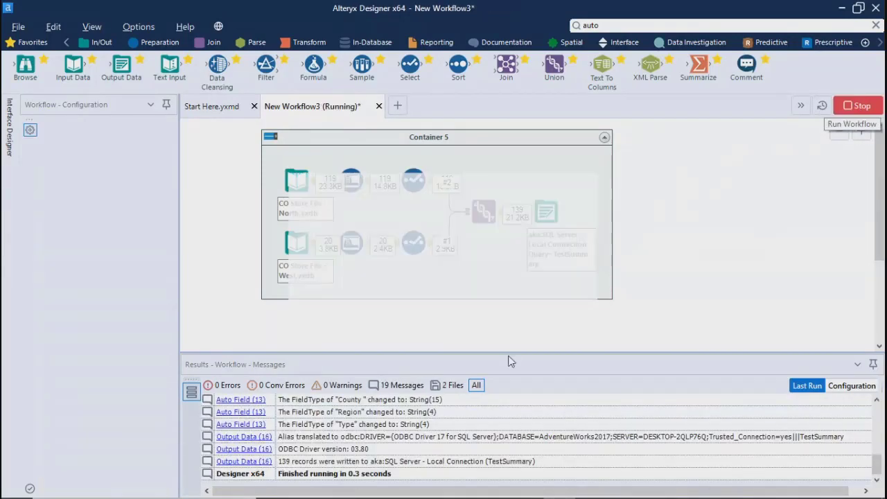
click(557, 309)
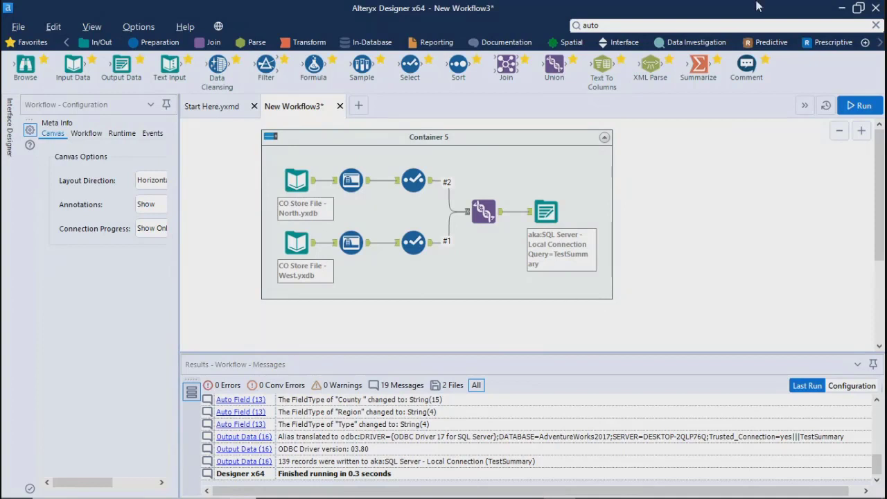
Step: Search the tools for Unique and place a Unique tool on the canvas outside Container 5, to its right
click(675, 26)
key(BackSpace)
text(qu)
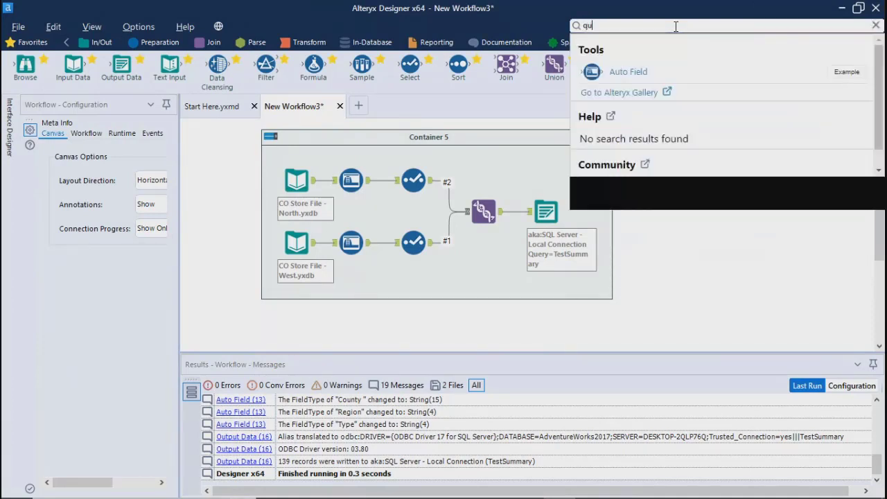
text(i)
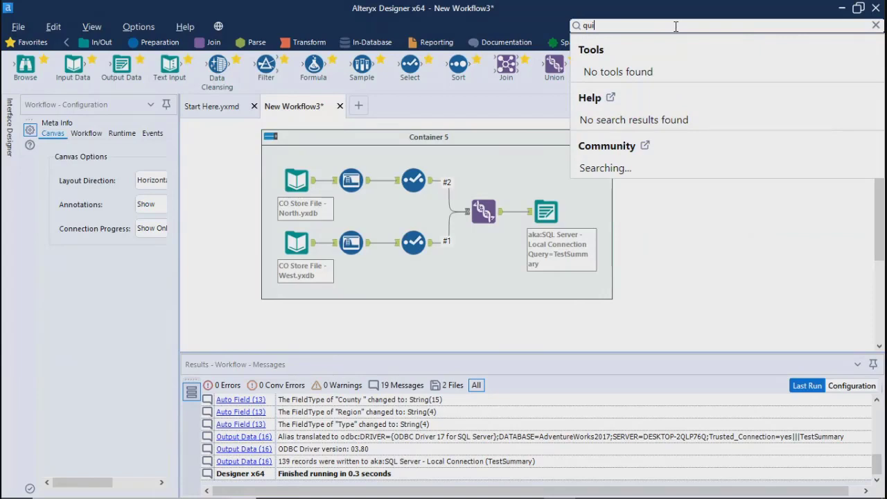
key(BackSpace)
key(BackSpace)
key(BackSpace)
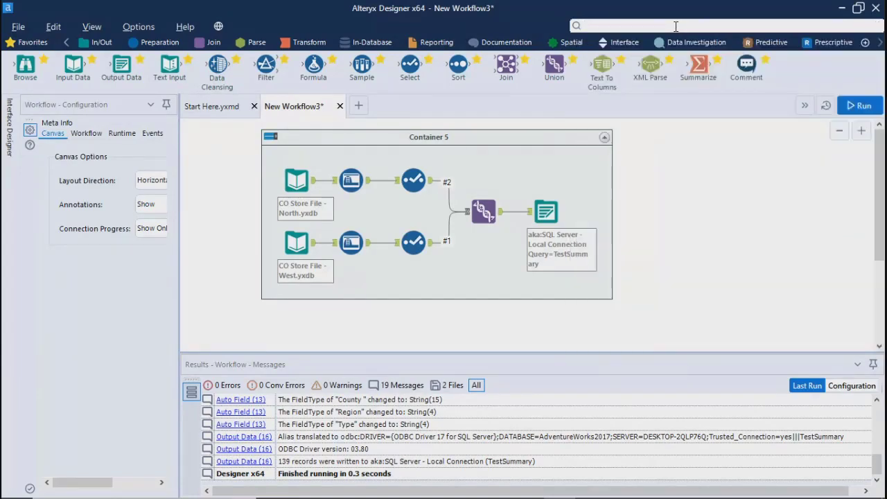
text(uqni)
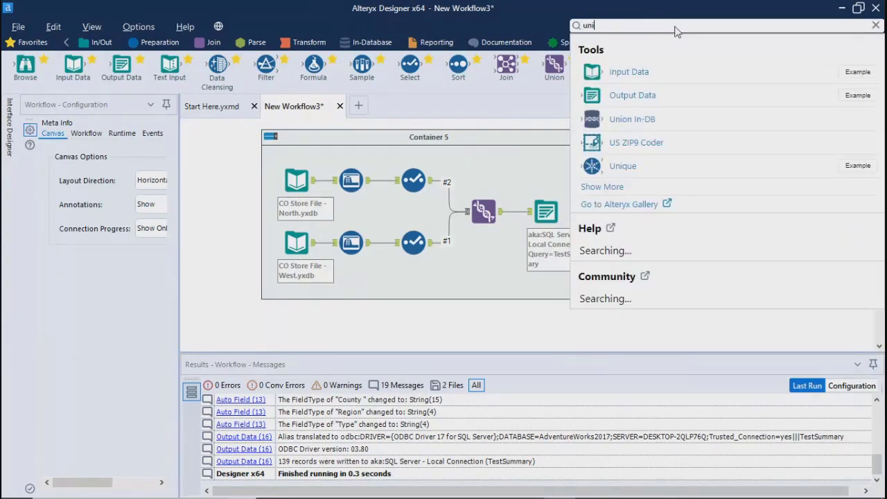
text(uq)
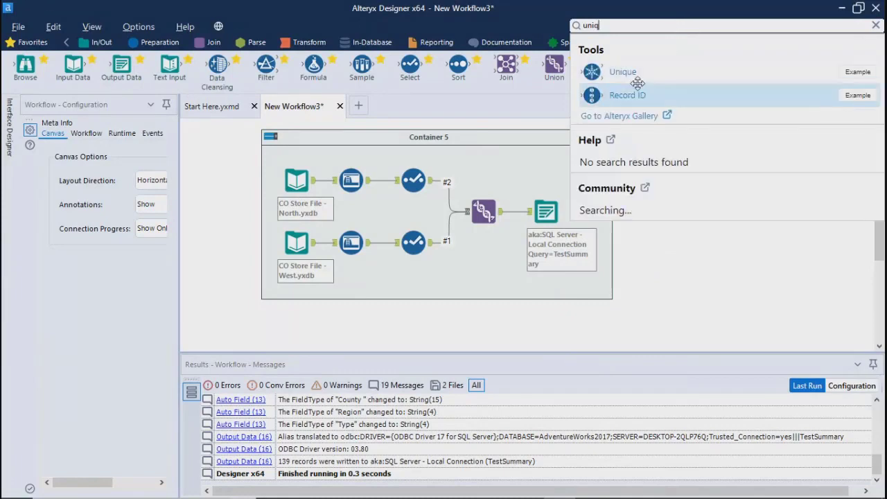
drag(590, 71, 593, 211)
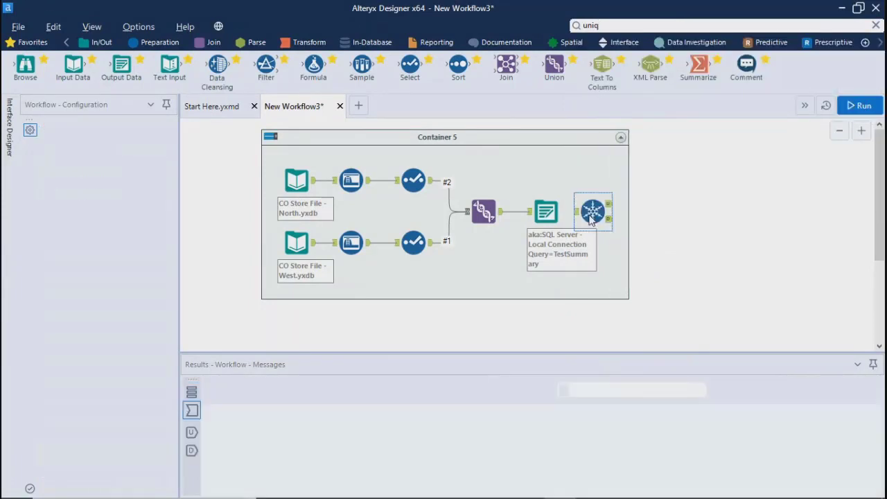
click(552, 212)
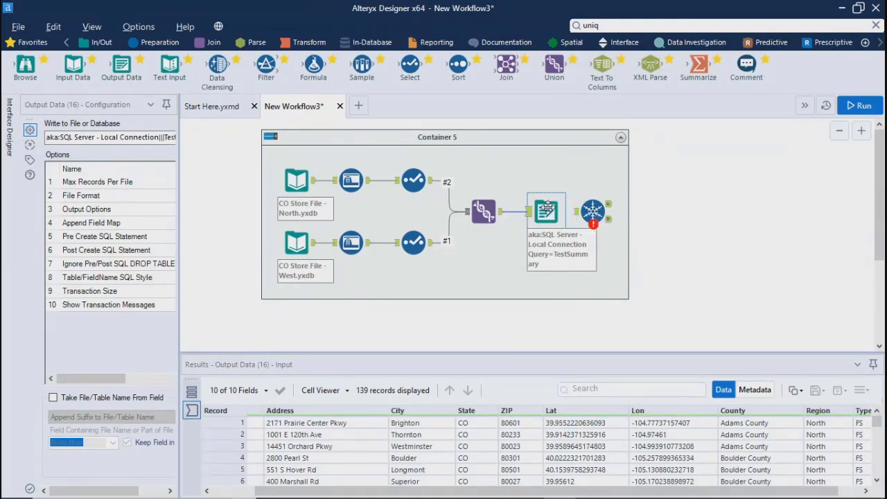
drag(591, 214, 724, 237)
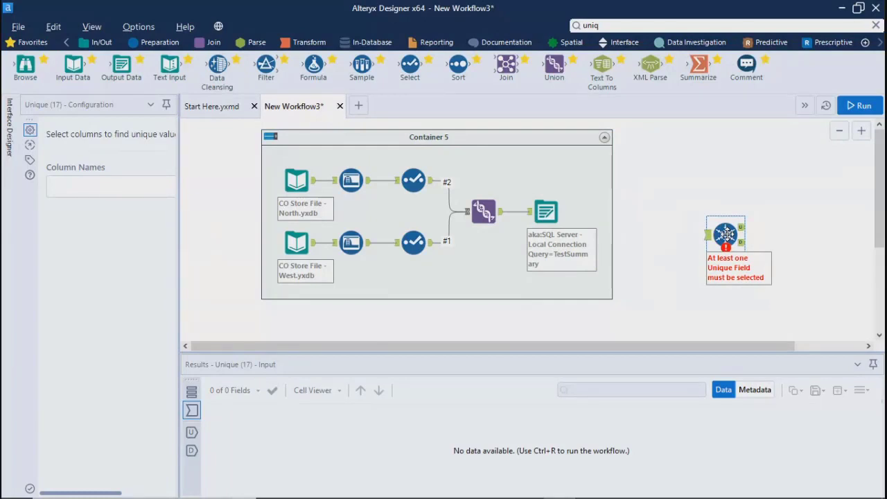
Step: Add a Tool Container below Container 5 and place an Input Data tool inside it
drag(878, 222, 878, 268)
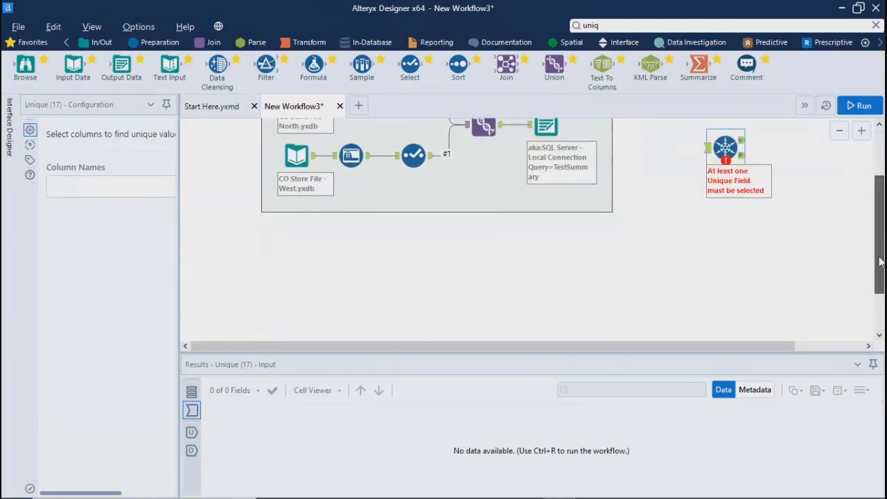
click(667, 25)
key(ctrl+a)
text(c)
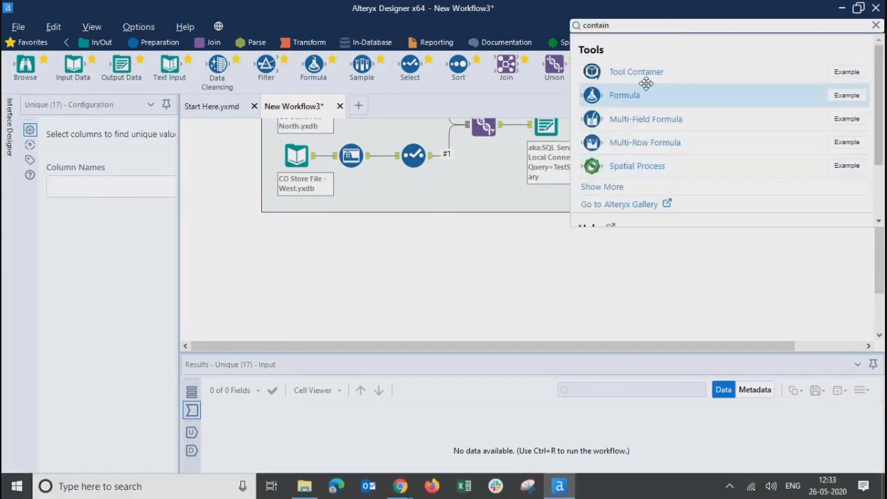
drag(632, 82, 277, 271)
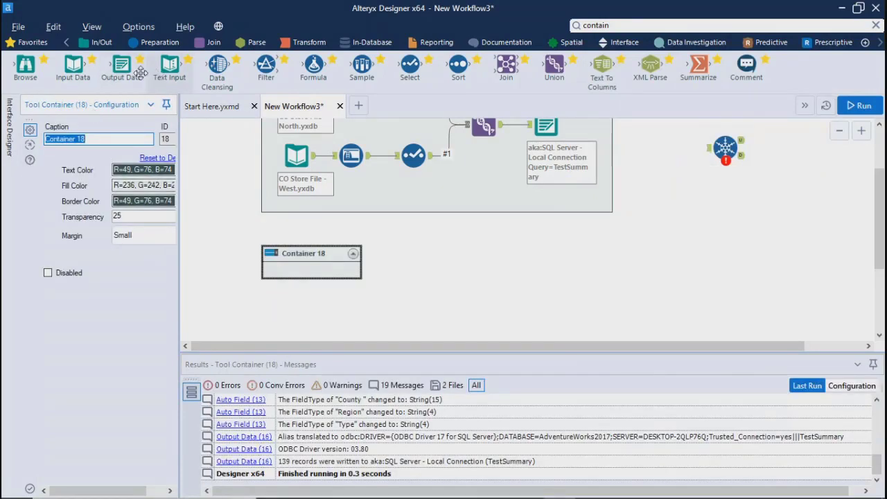
drag(69, 61, 296, 273)
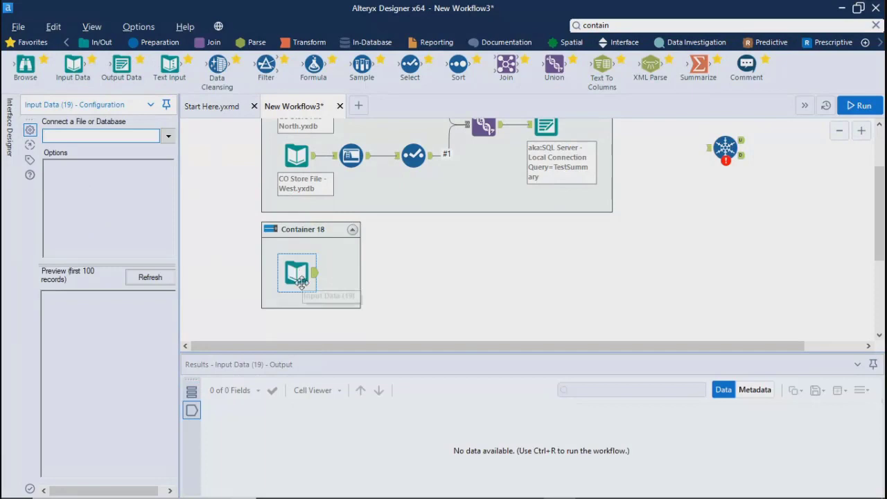
Step: Connect the new Input Data tool to Microsoft SQL Server by Quick connect, using the existing SQL Server - Local Connection with the AdventureWorks2017 database
click(168, 136)
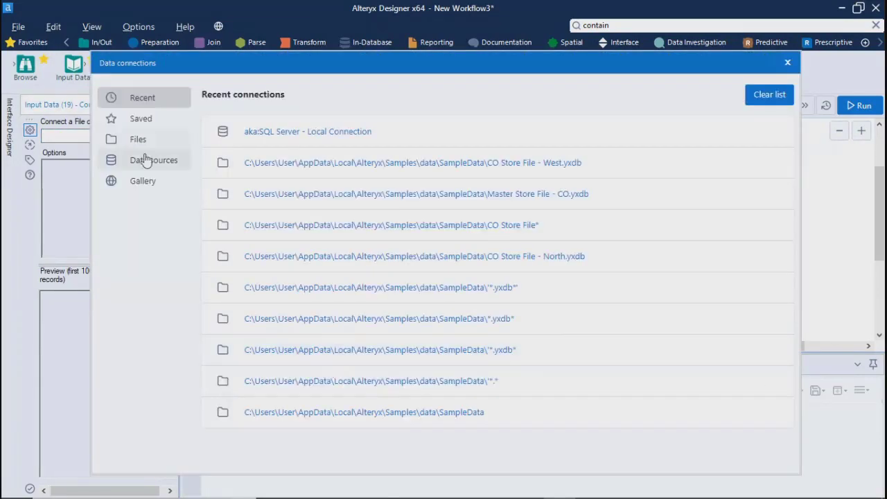
click(135, 163)
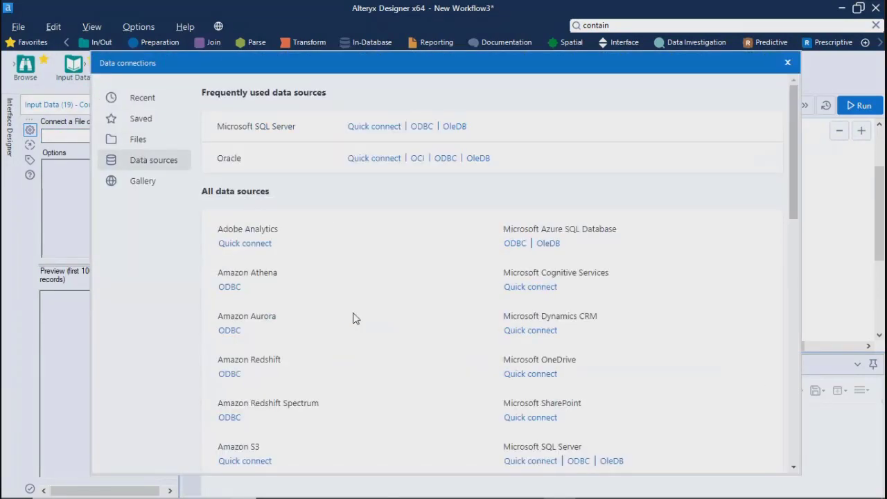
click(522, 463)
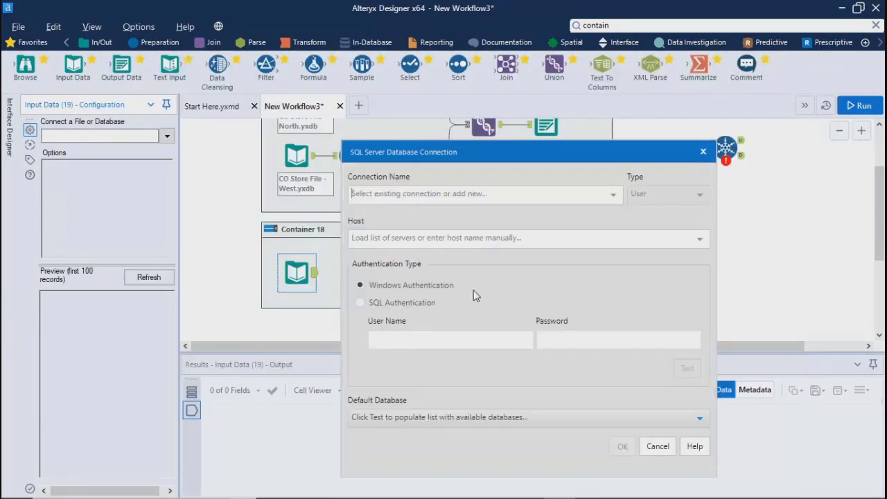
click(612, 195)
click(392, 223)
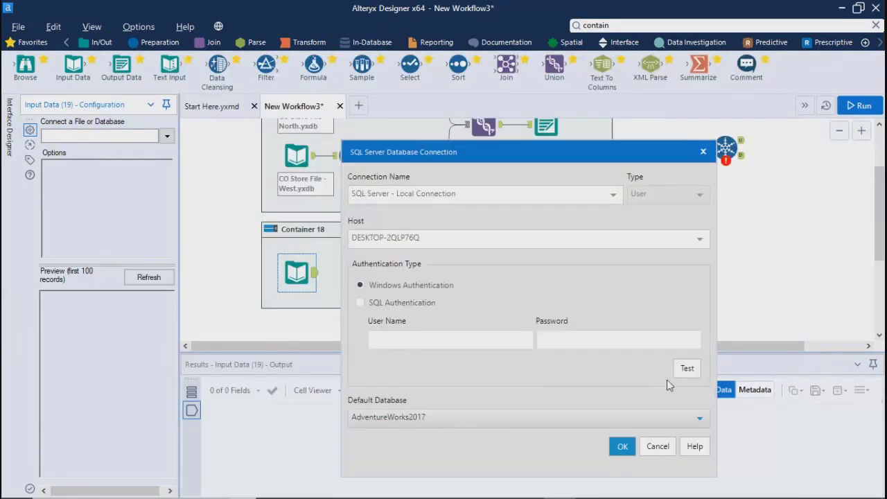
click(621, 446)
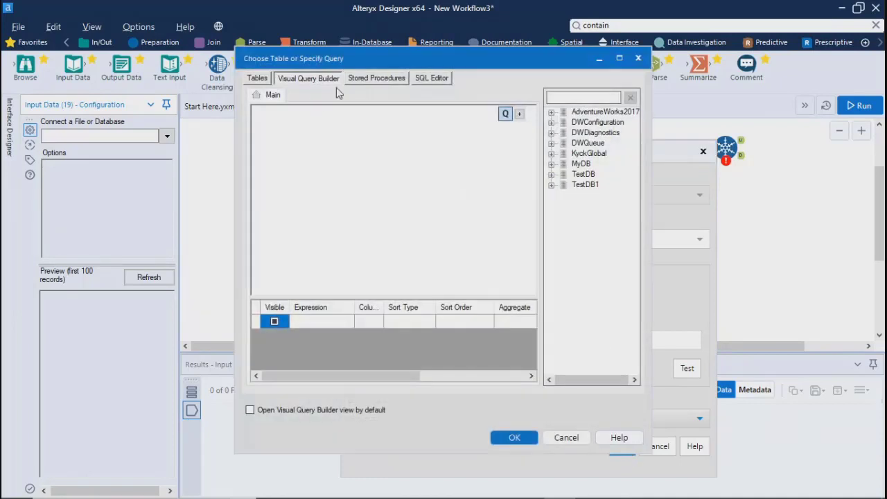
Step: Try to choose the dbo TestSummary table of AdventureWorks2017 as the source and confirm the Input Data connection
click(552, 113)
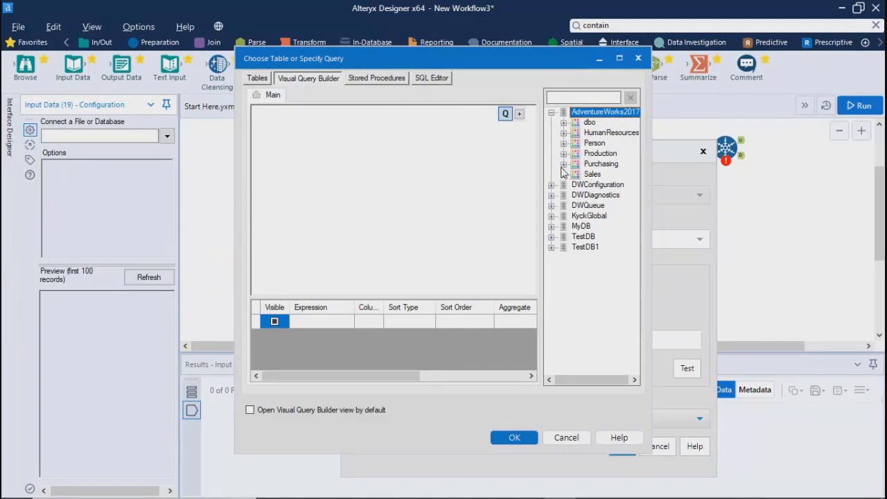
click(257, 78)
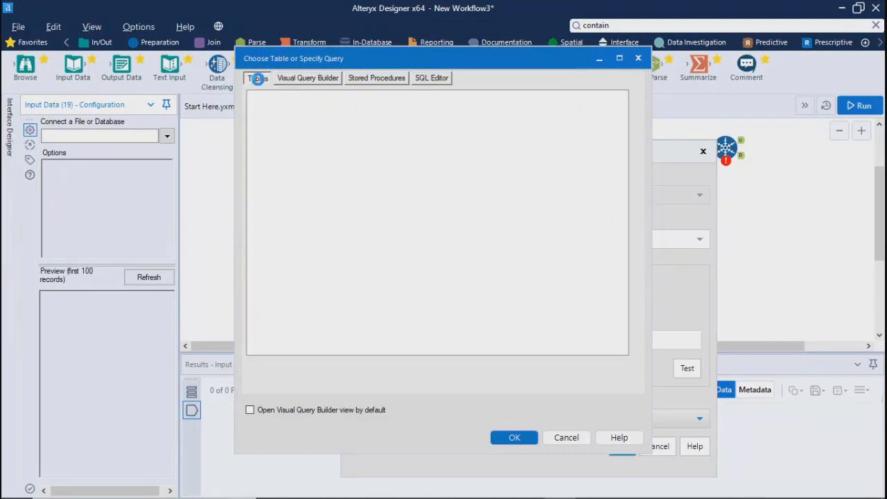
click(593, 227)
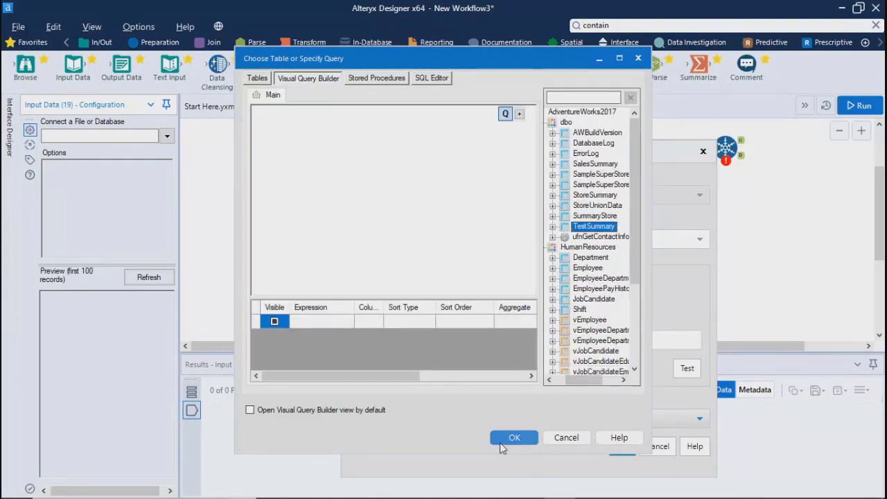
click(514, 437)
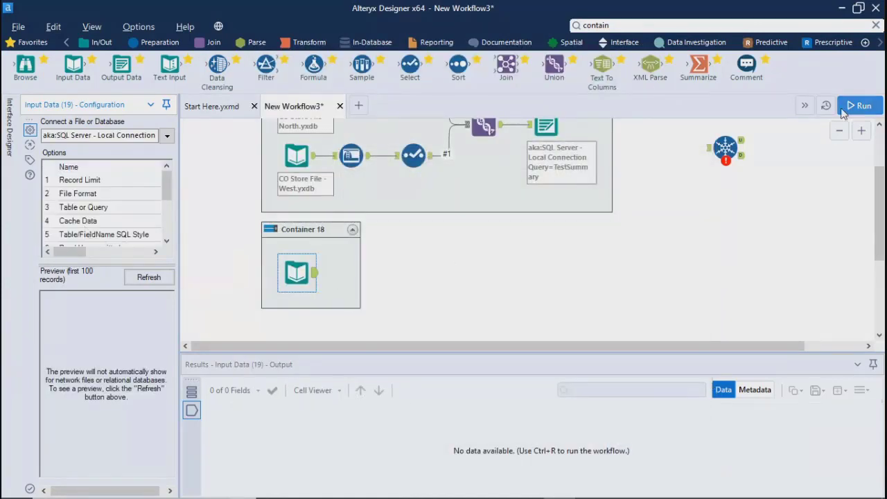
Step: Move the Unique tool into Container 18, connect it after the Input Data tool and run the workflow
click(725, 148)
drag(636, 259, 347, 270)
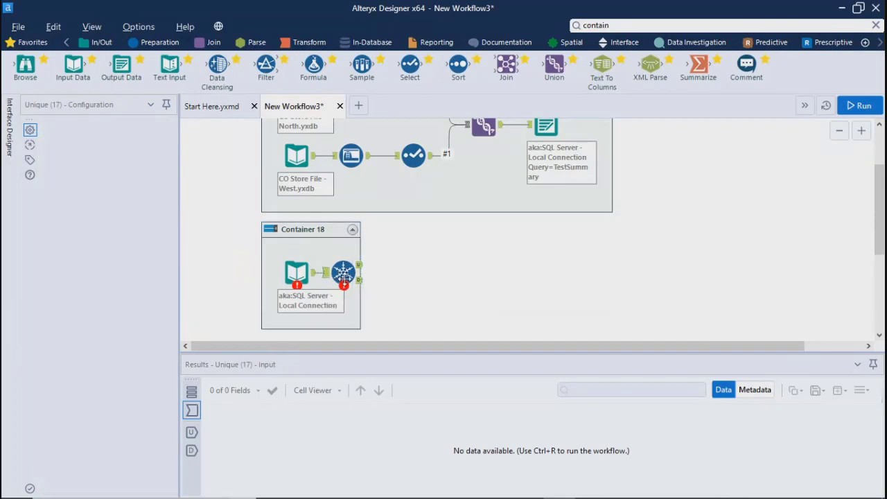
click(859, 106)
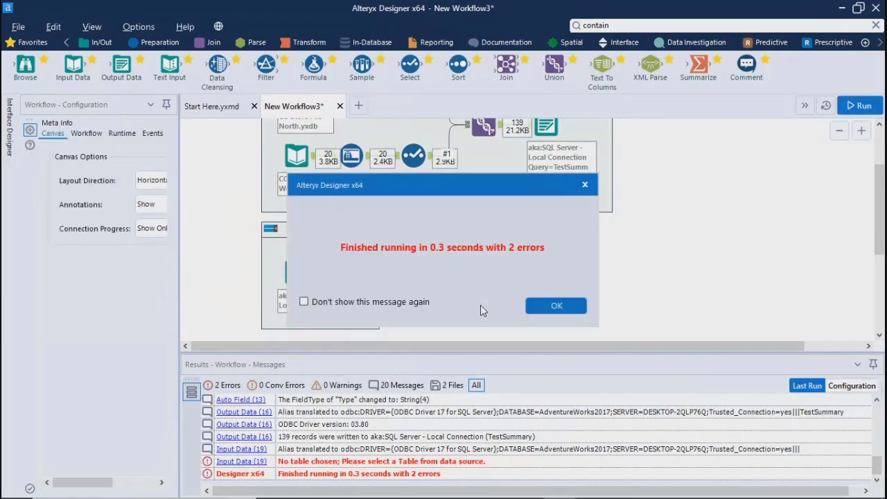
click(537, 301)
Step: Set Container 18's Input Data tool to query all columns of the dbo TestSummary table in AdventureWorks2017, widening the configuration area
click(296, 270)
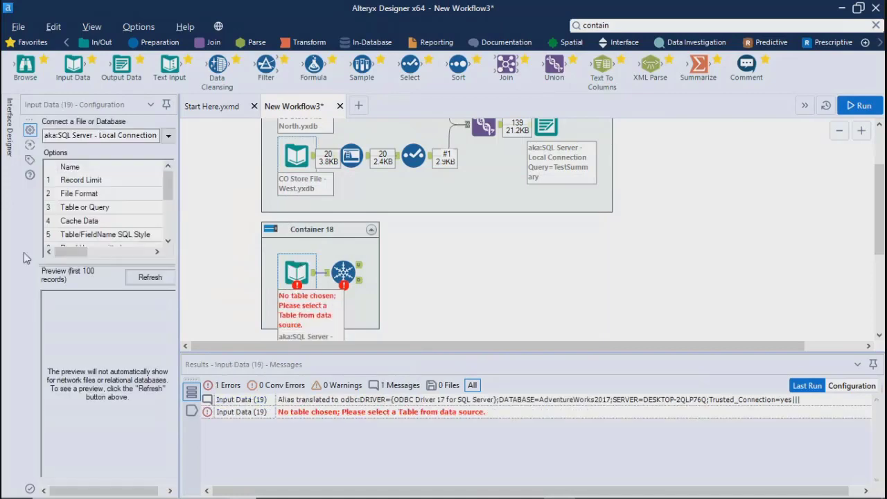
drag(178, 229, 305, 229)
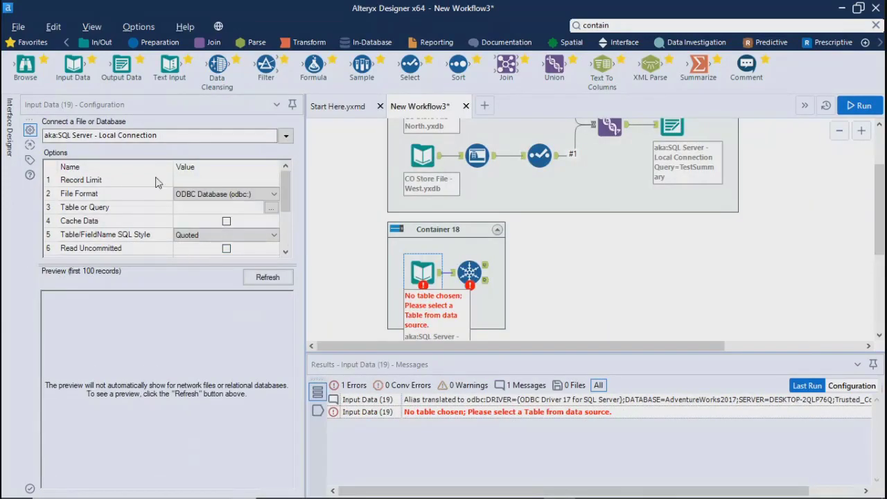
click(269, 212)
click(271, 208)
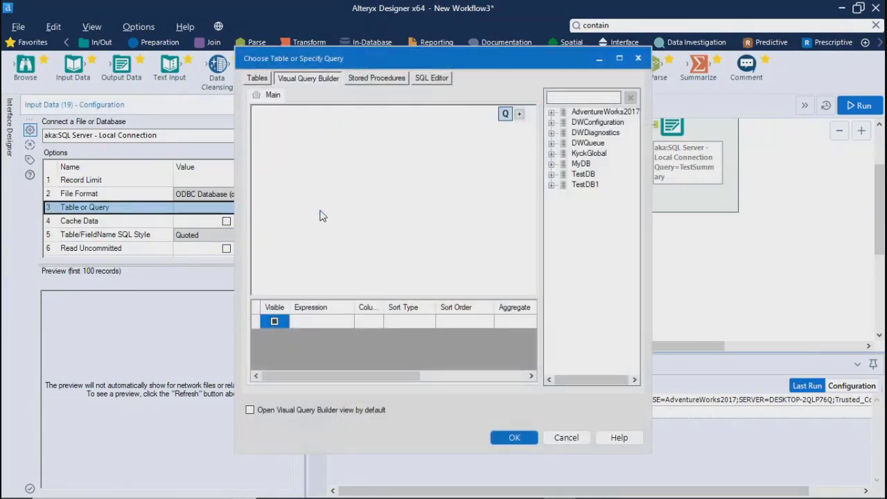
click(550, 113)
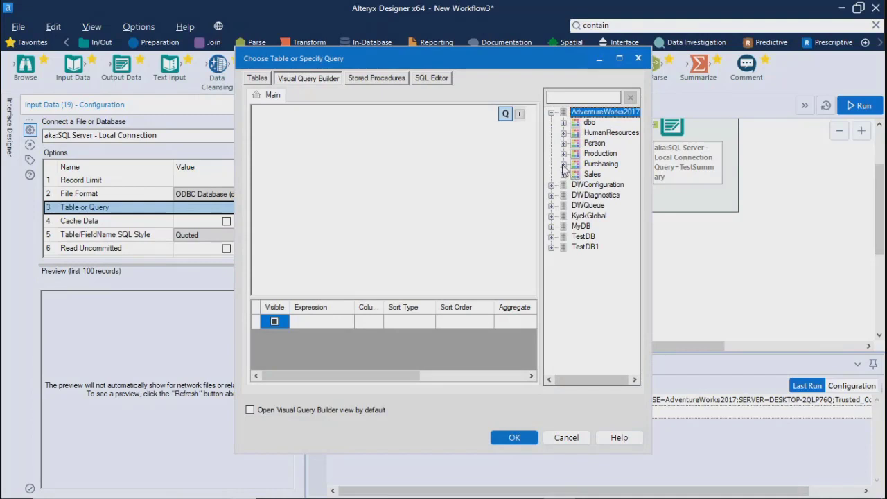
click(563, 123)
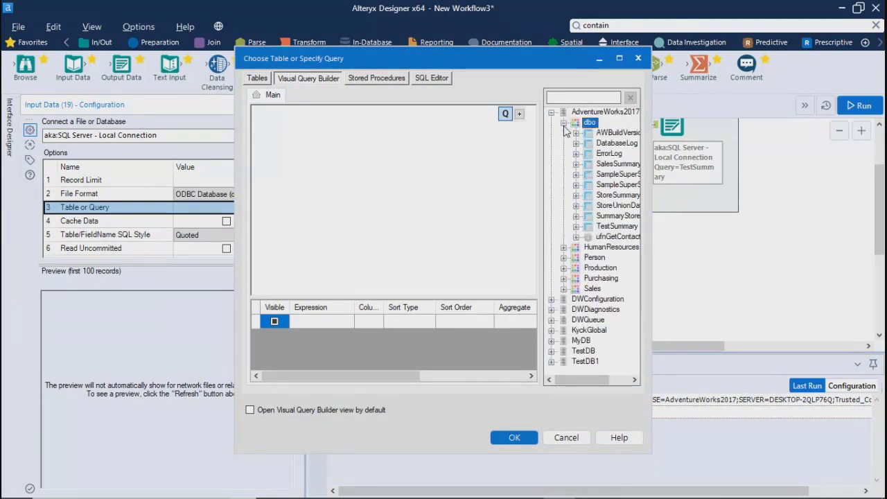
click(615, 227)
double_click(615, 229)
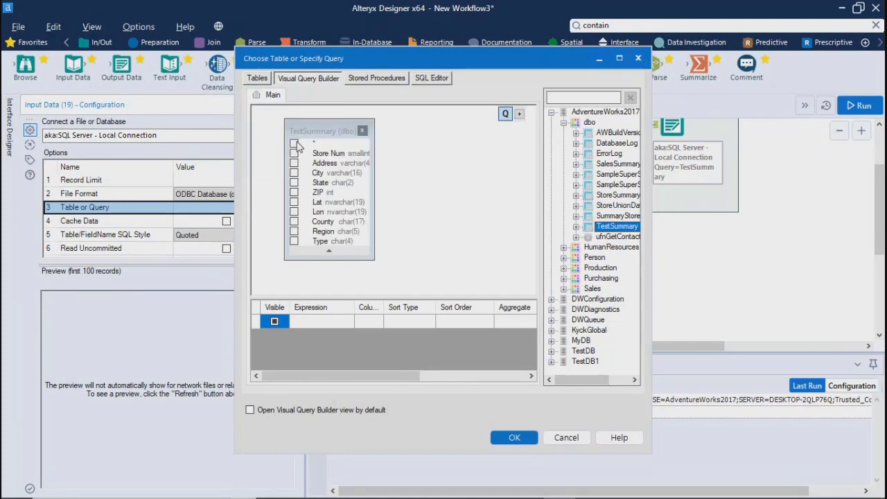
click(293, 143)
click(331, 173)
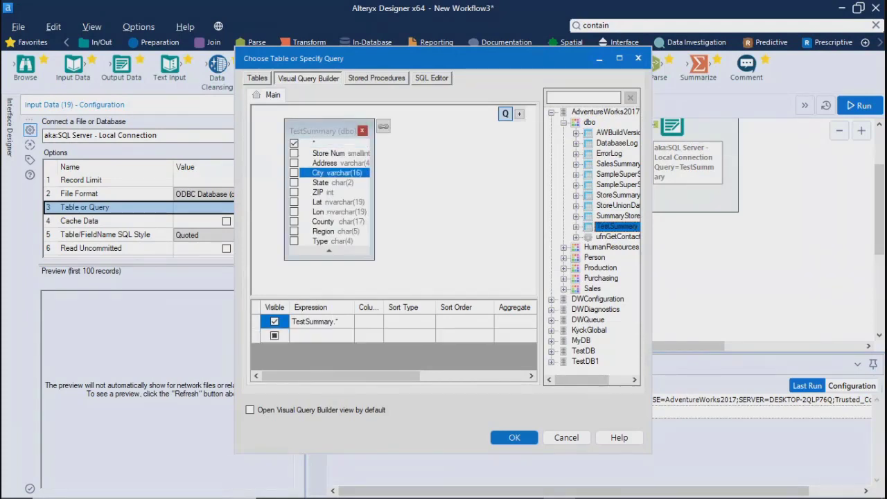
click(514, 438)
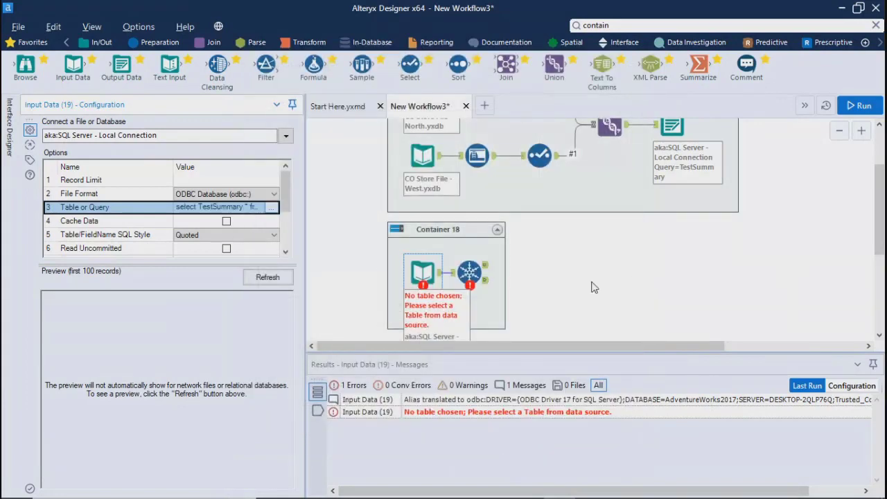
click(592, 287)
Step: Select all columns in the Unique tool to find unique values from and run the workflow
click(473, 277)
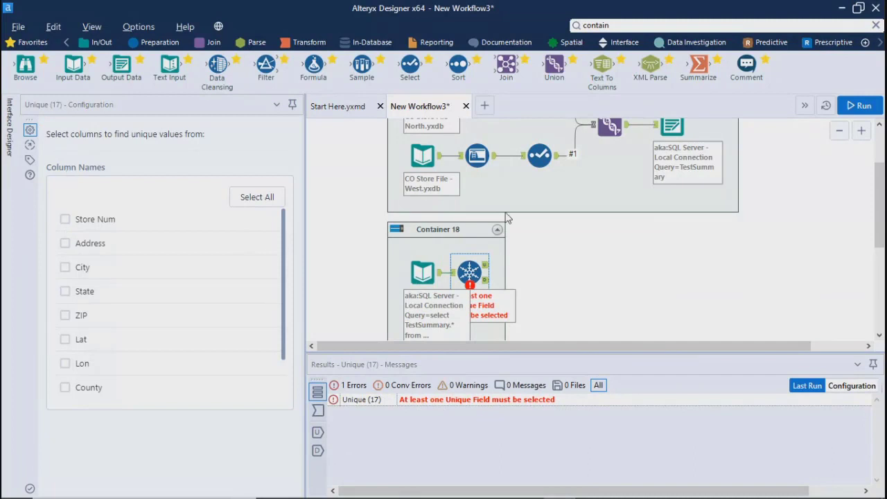
click(256, 198)
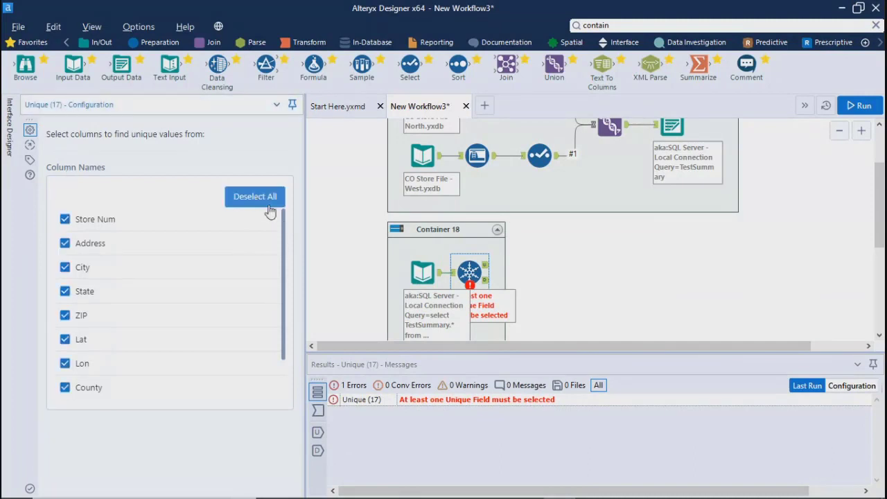
click(643, 288)
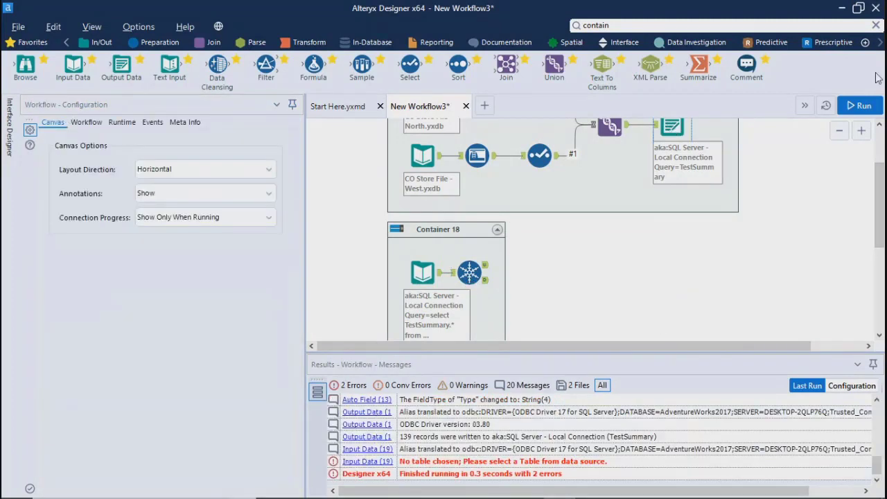
click(861, 105)
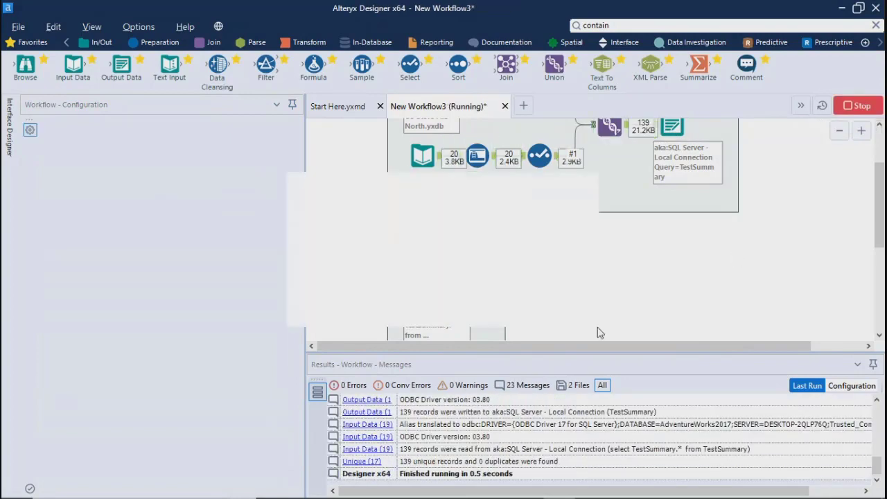
click(555, 306)
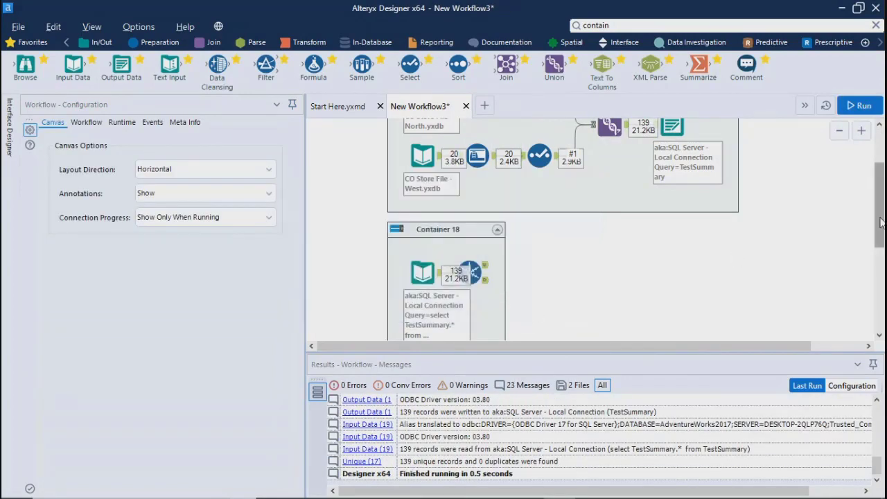
Step: Space the Input Data and Unique tools farther apart inside Container 18 and align them in a straight line
drag(879, 222, 880, 260)
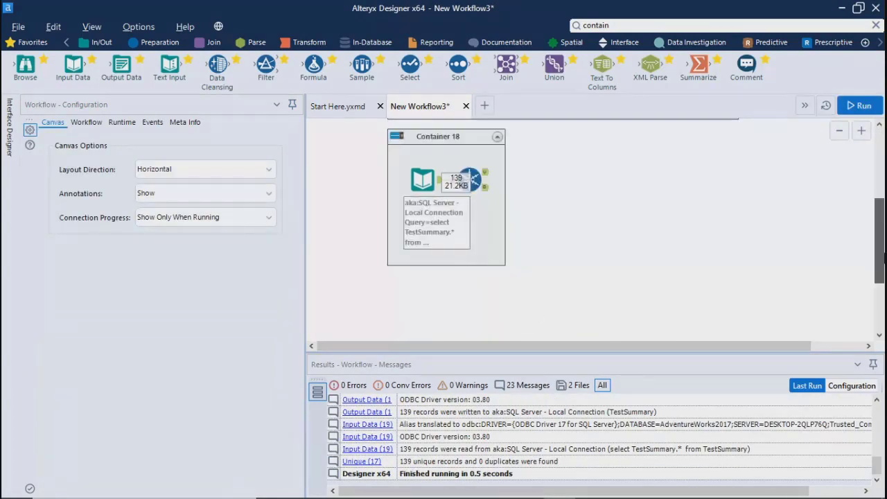
click(418, 179)
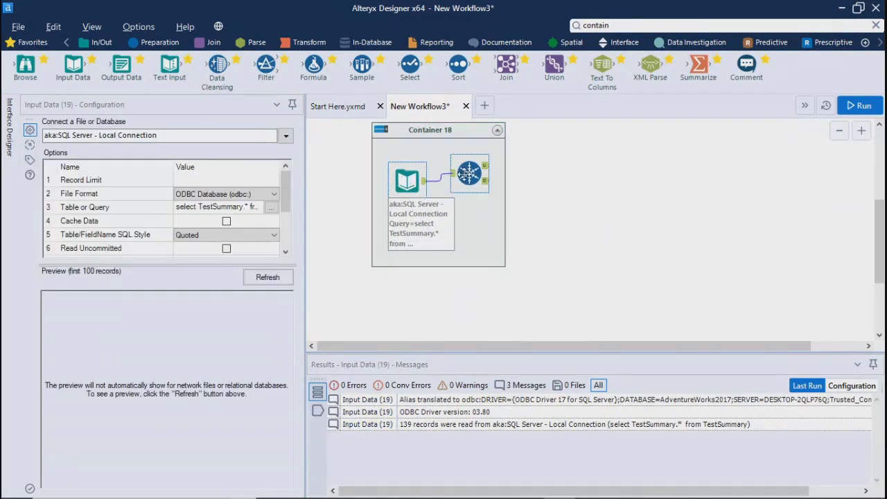
click(468, 173)
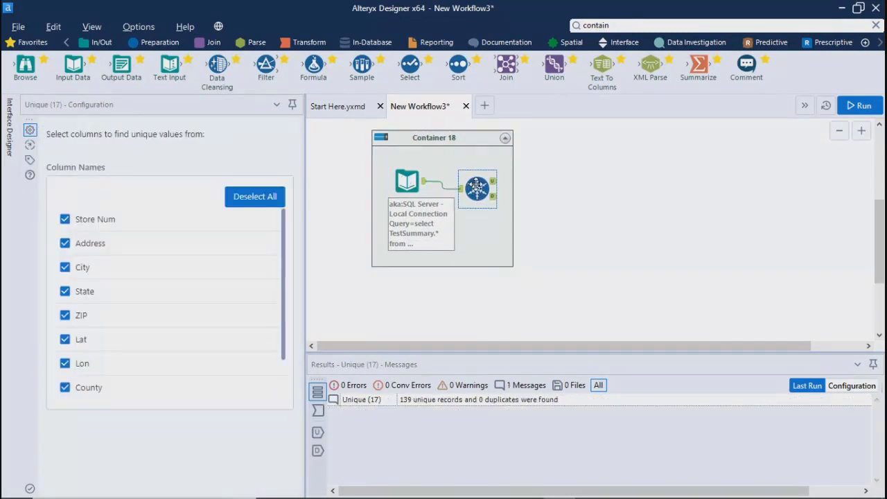
click(413, 172)
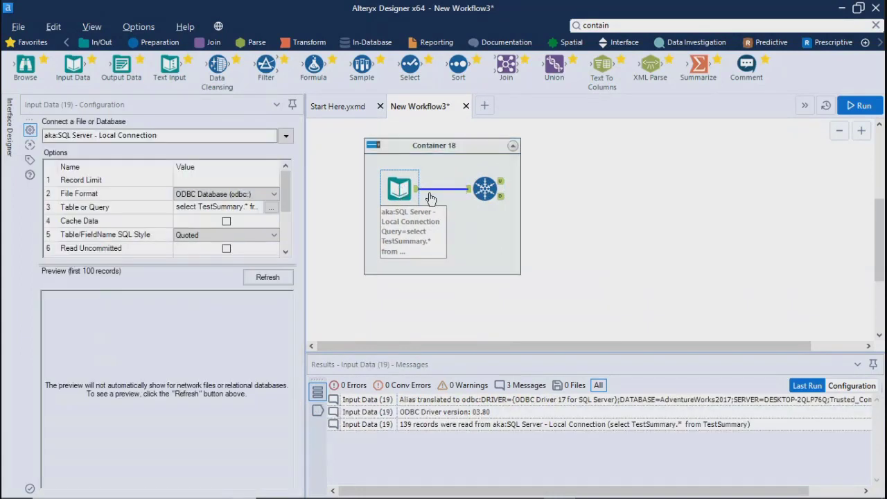
Step: Examine the Unique tool's unique and duplicate outputs and the Input Data tool's output, adjusting the height of the results area
click(485, 188)
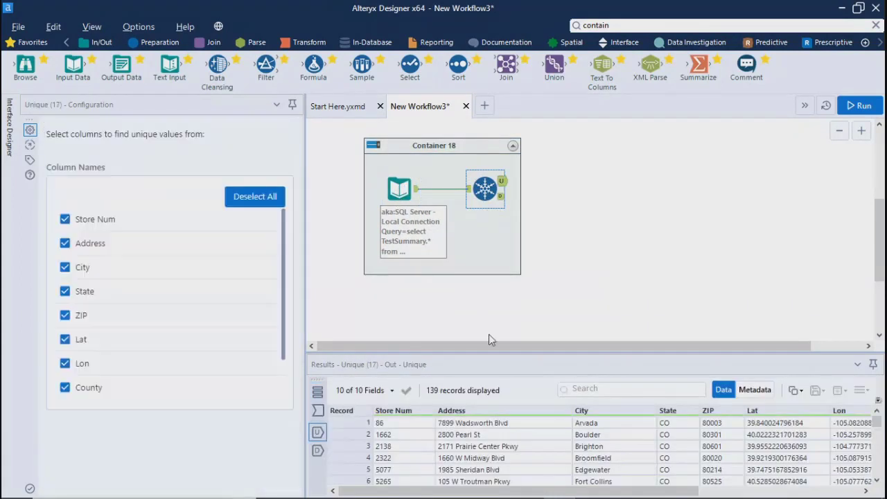
drag(488, 350, 505, 370)
click(502, 198)
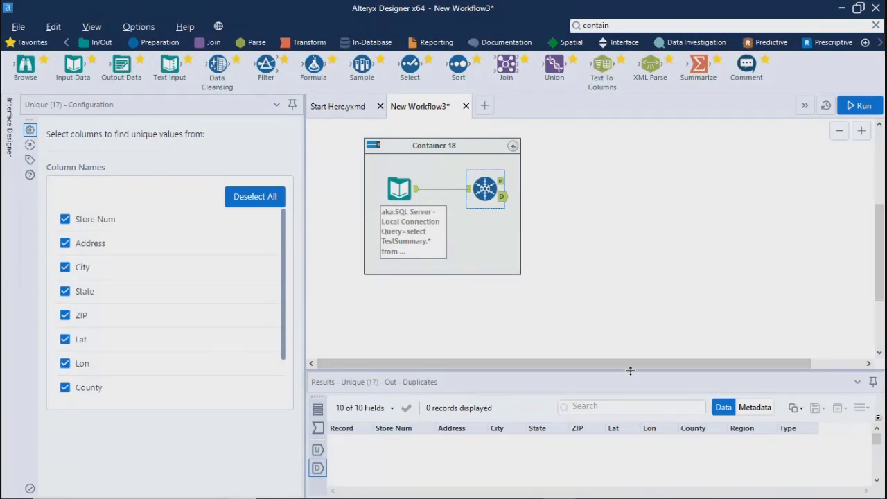
drag(631, 357, 634, 323)
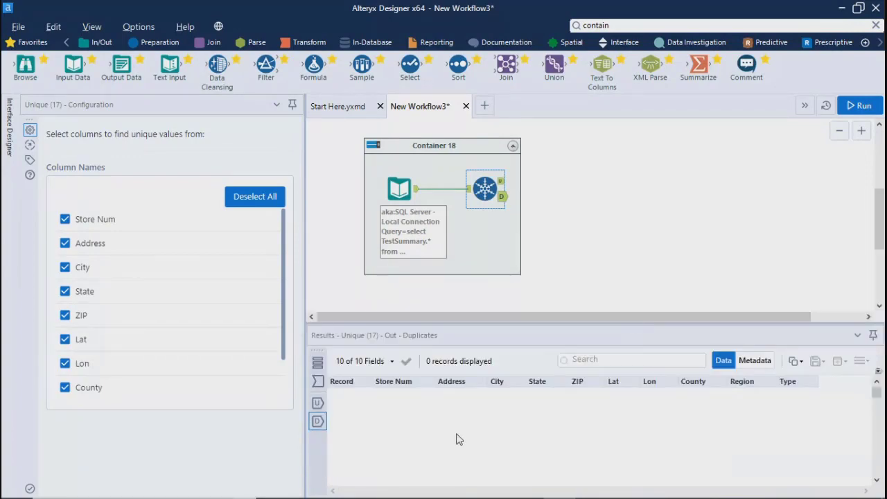
click(399, 189)
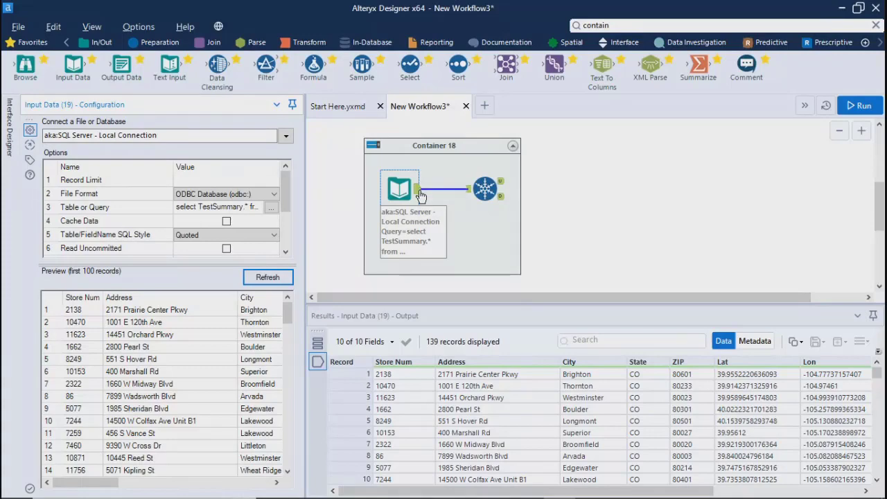
Step: Set the output option of Container 5's Output Data tool to Append Existing and run the workflow
click(437, 189)
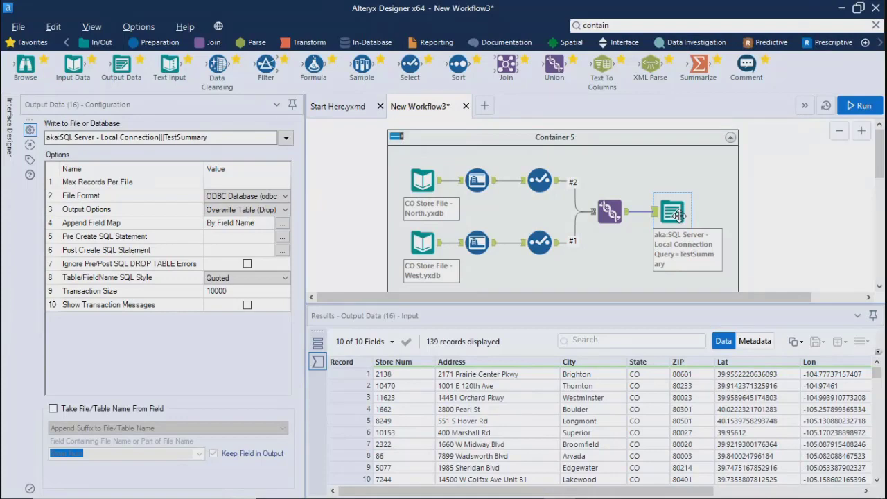
click(210, 211)
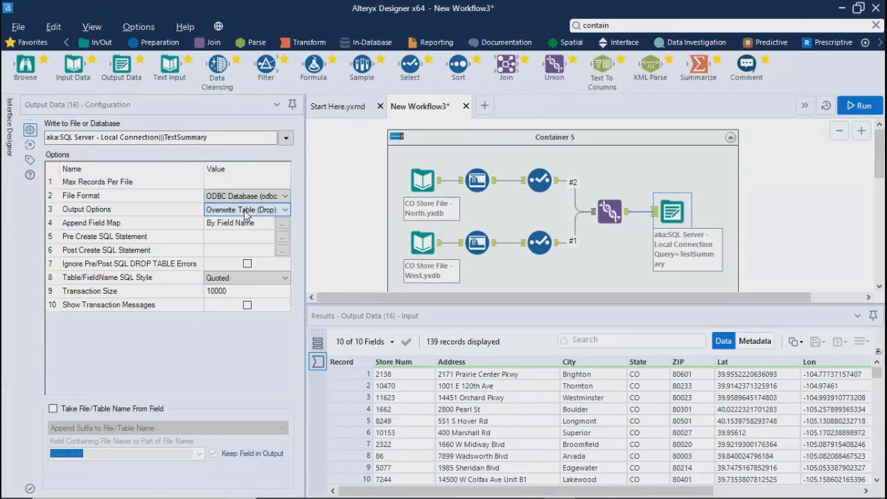
click(246, 210)
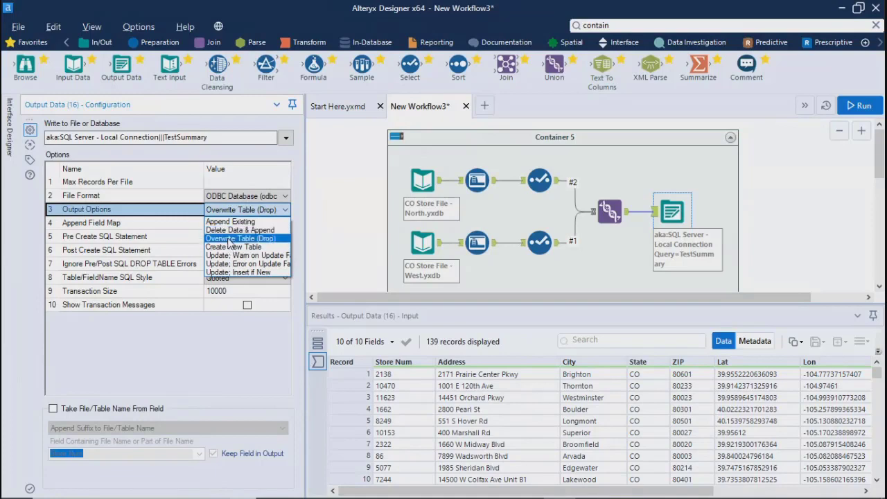
click(230, 222)
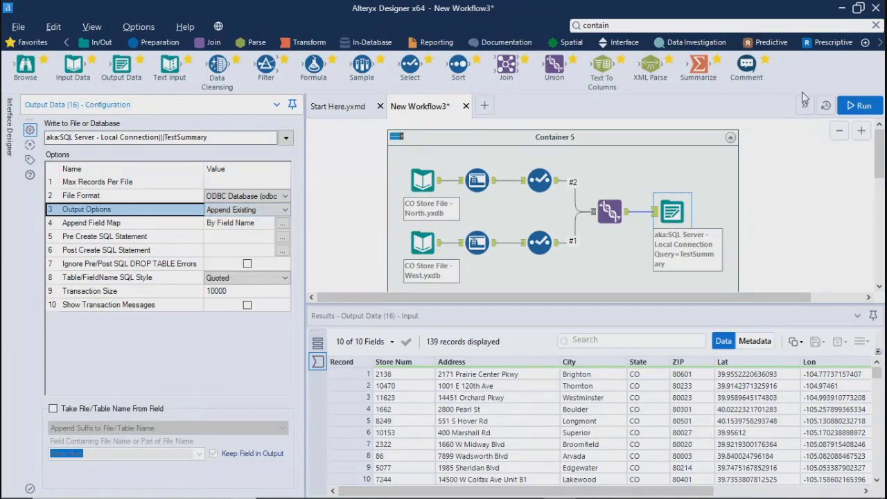
click(861, 111)
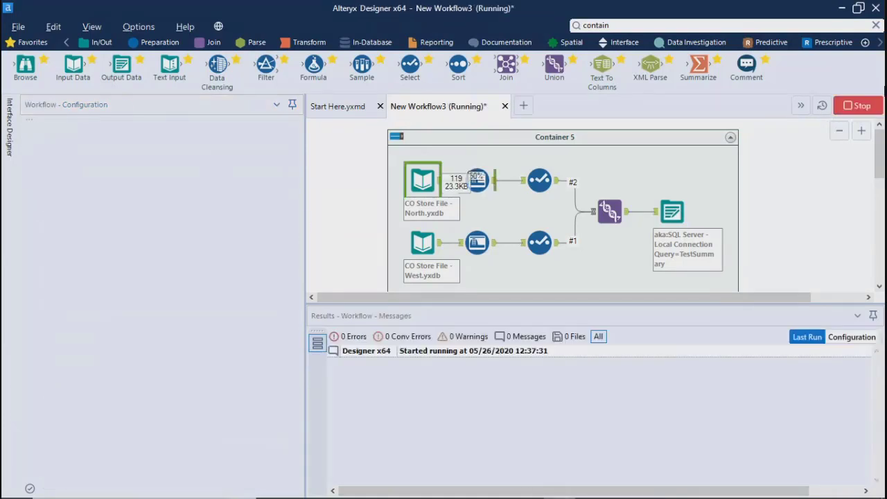
click(555, 306)
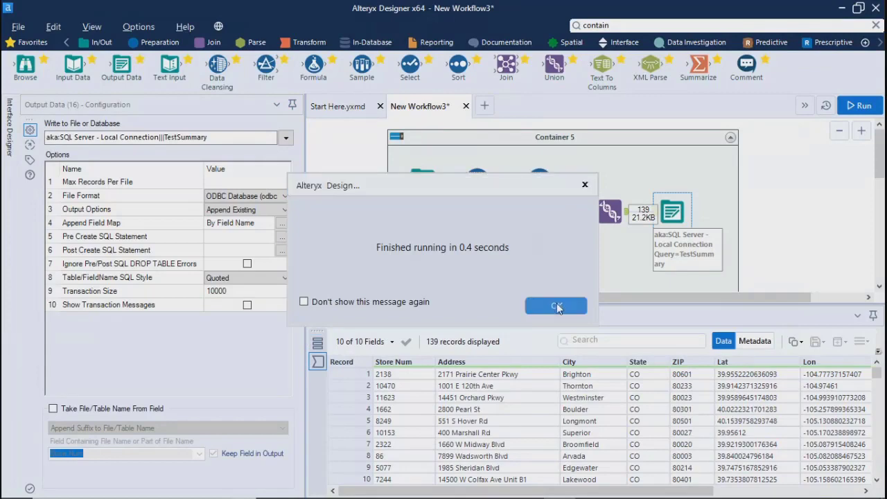
Step: Examine the unique and duplicate outputs of the Unique tool in Container 18
drag(878, 149, 879, 193)
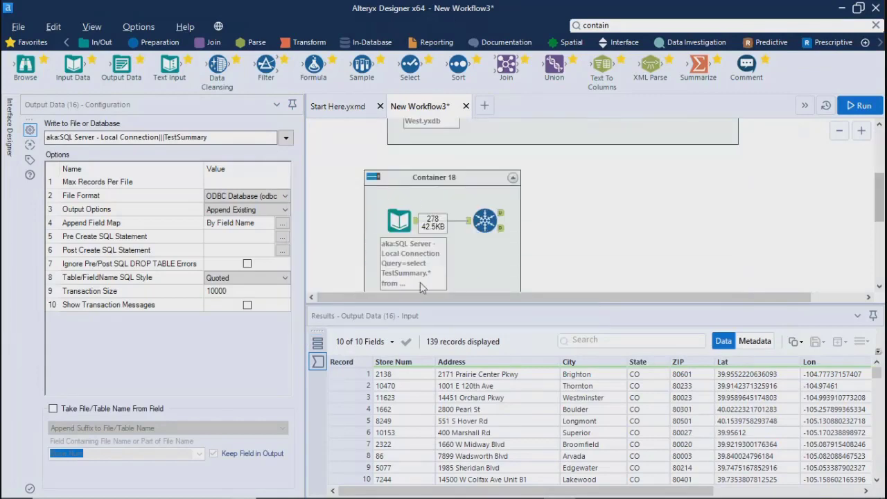
click(502, 216)
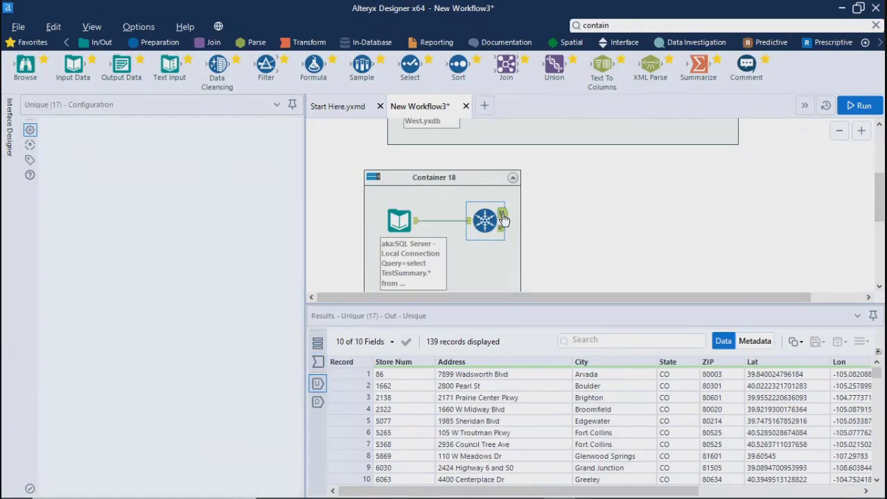
click(502, 229)
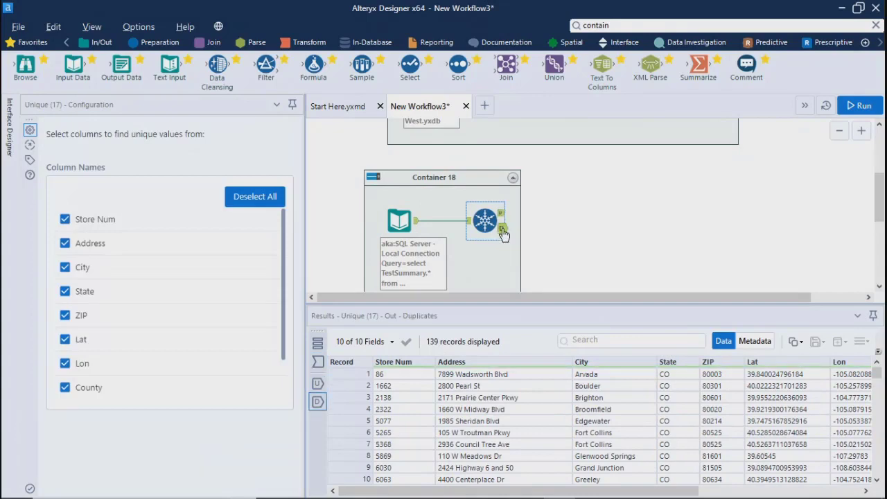
Step: Run the workflow again and check the Unique tool's unique and duplicate outputs
click(861, 106)
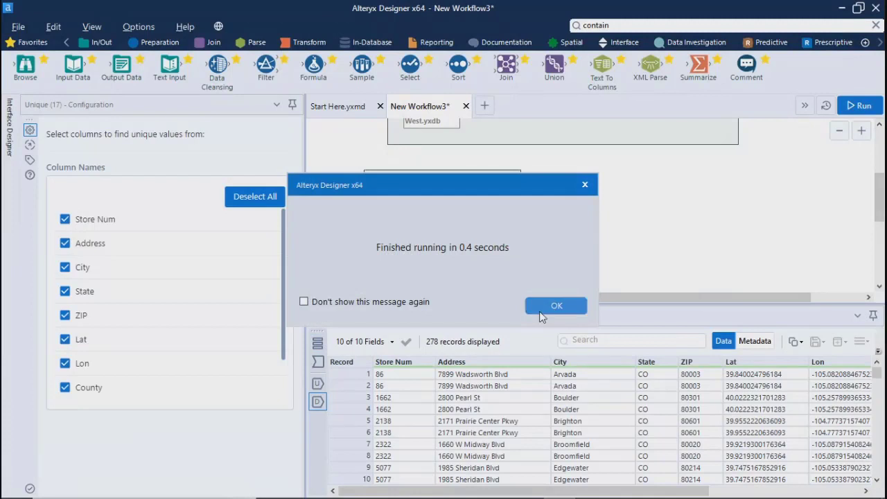
click(556, 305)
click(503, 213)
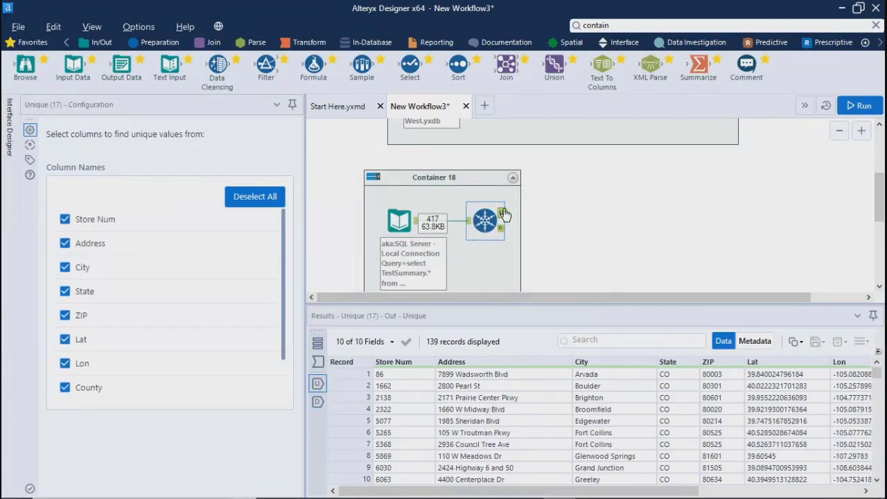
click(501, 228)
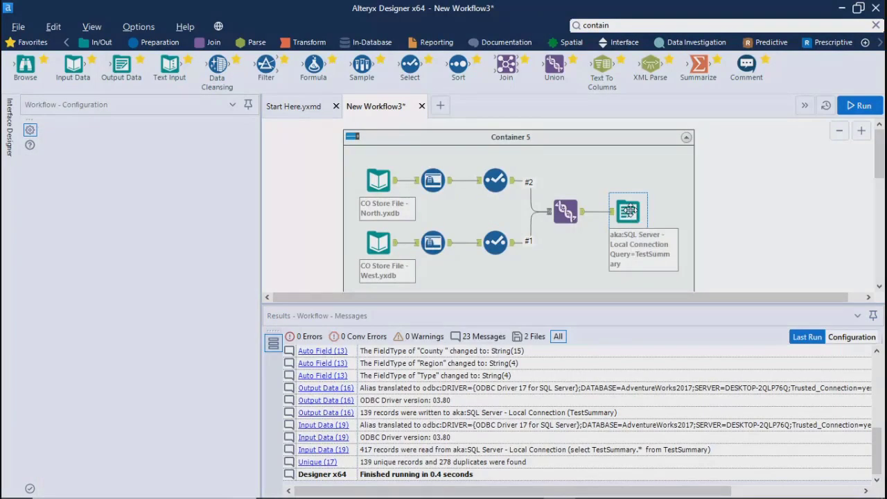
Step: Compare the records entering Container 5's Output Data tool with Container 18's Input Data, unique and duplicate outputs
click(627, 211)
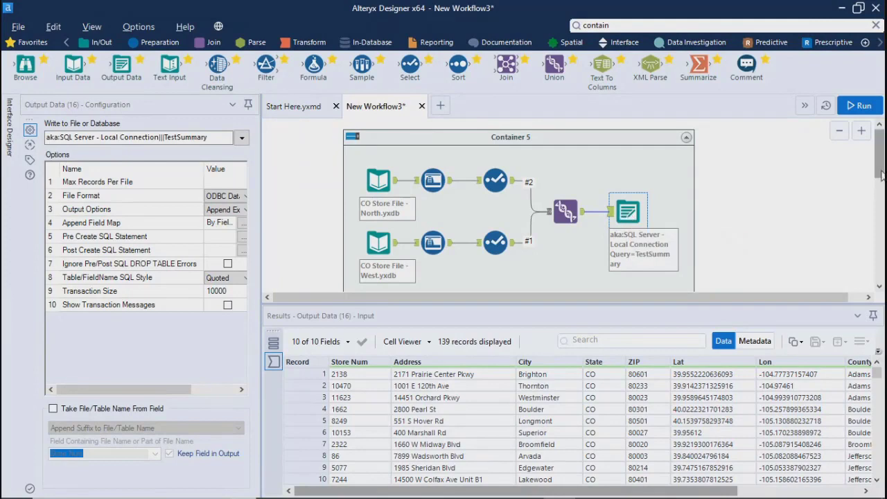
drag(879, 173, 880, 215)
click(440, 235)
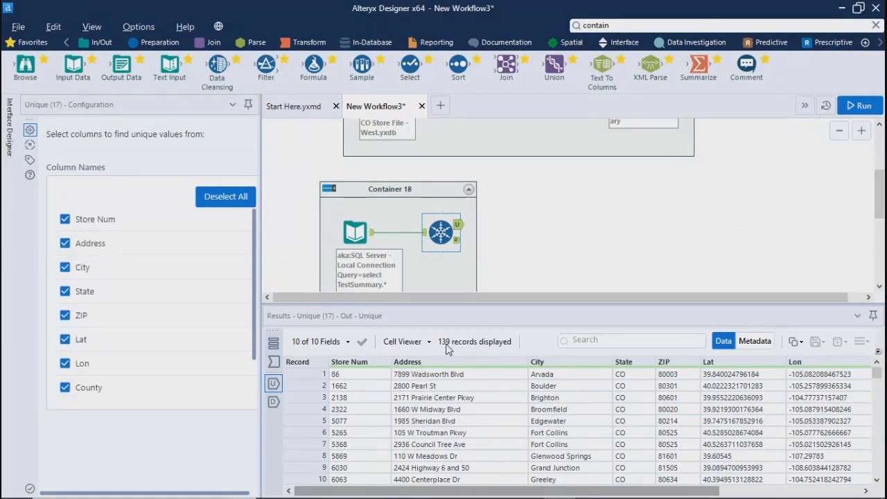
click(352, 231)
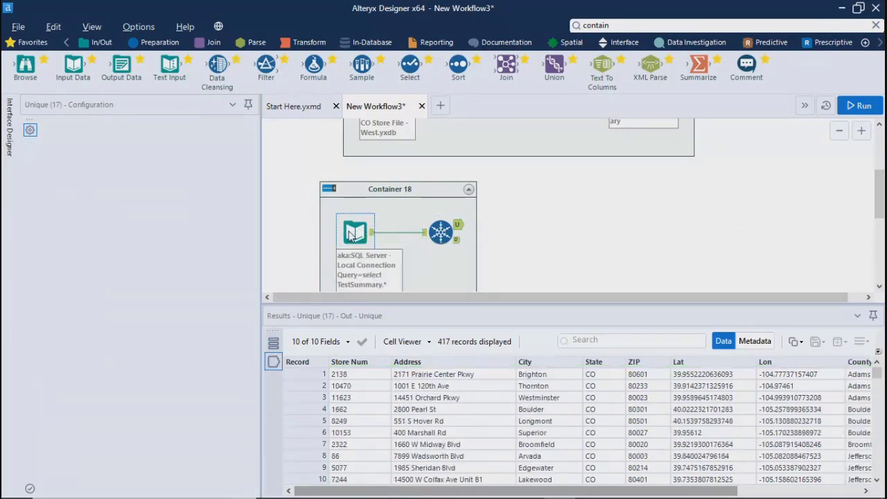
click(457, 241)
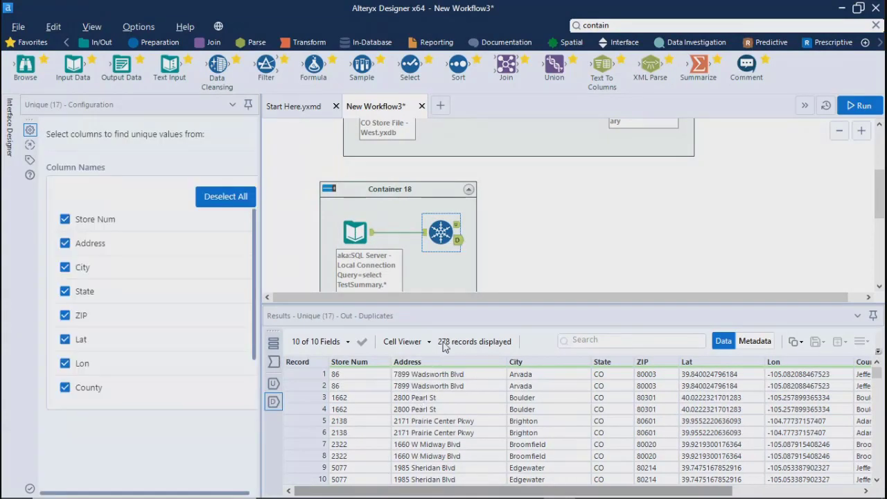
Step: Inspect the repeated Address values for store 86 in the Unique tool's duplicates output
click(429, 386)
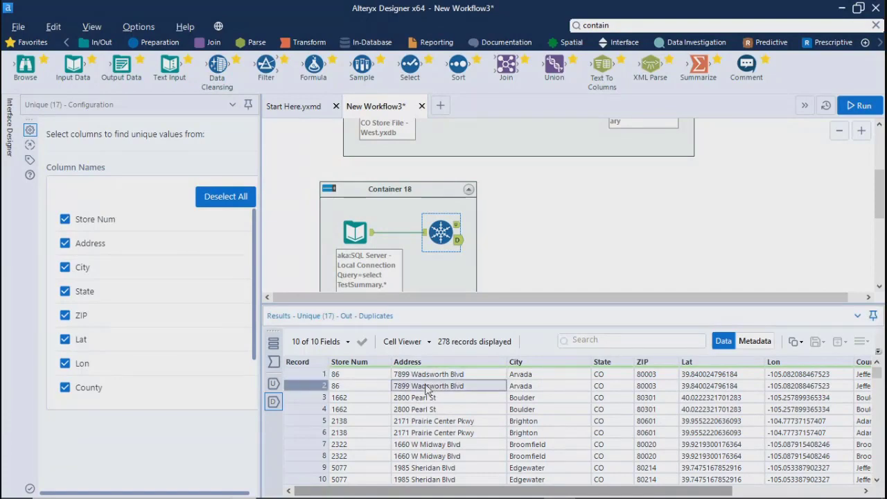
click(431, 374)
click(426, 386)
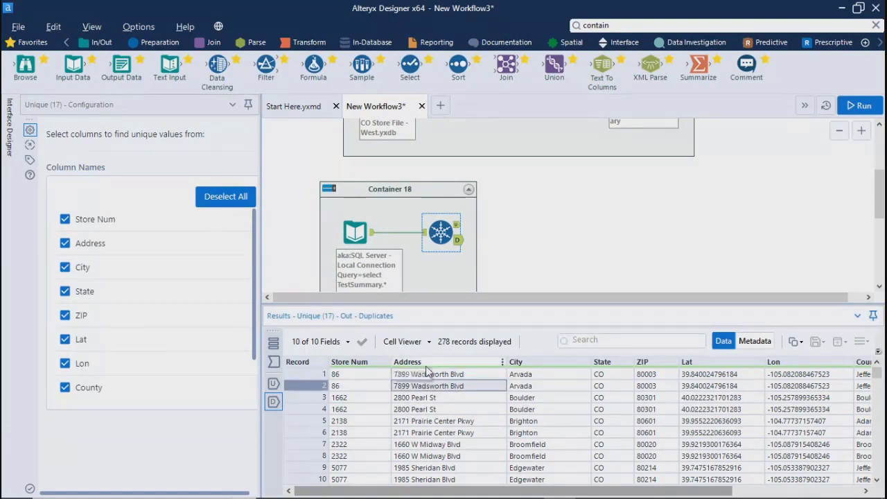
click(422, 377)
click(425, 386)
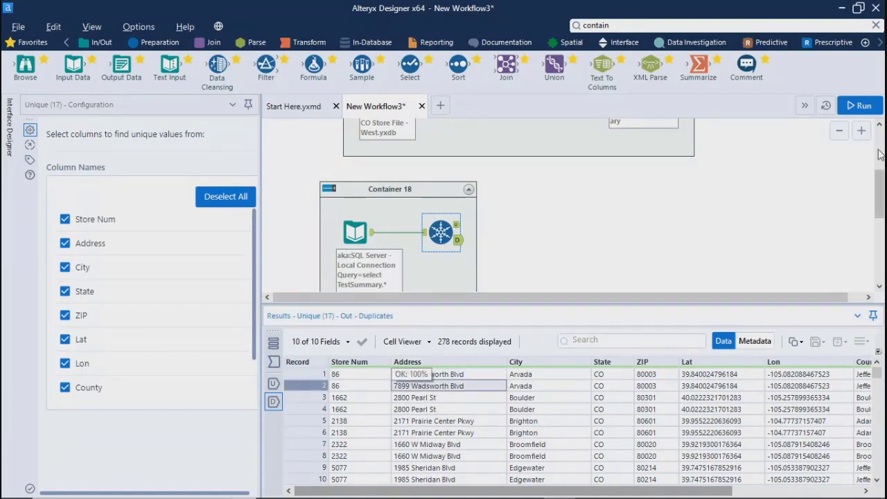
Step: Run the workflow once more and inspect the repeated addresses of stores 86 and 1662 in the duplicates output
click(862, 108)
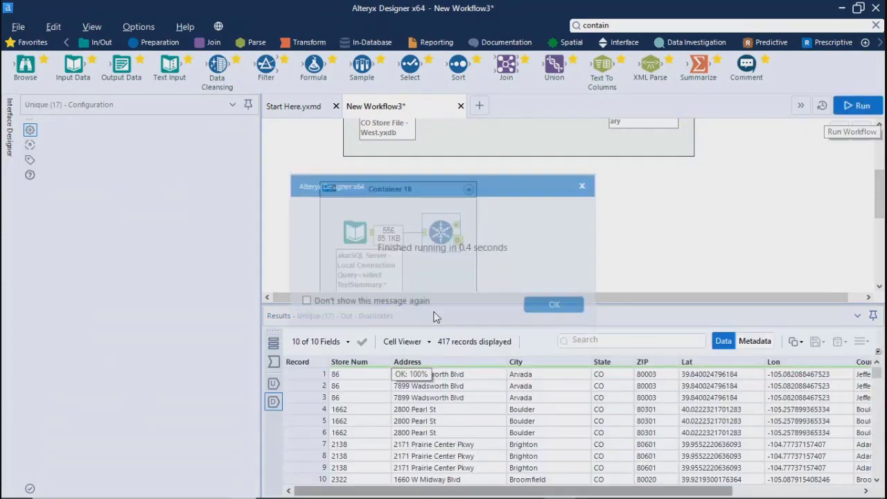
click(541, 306)
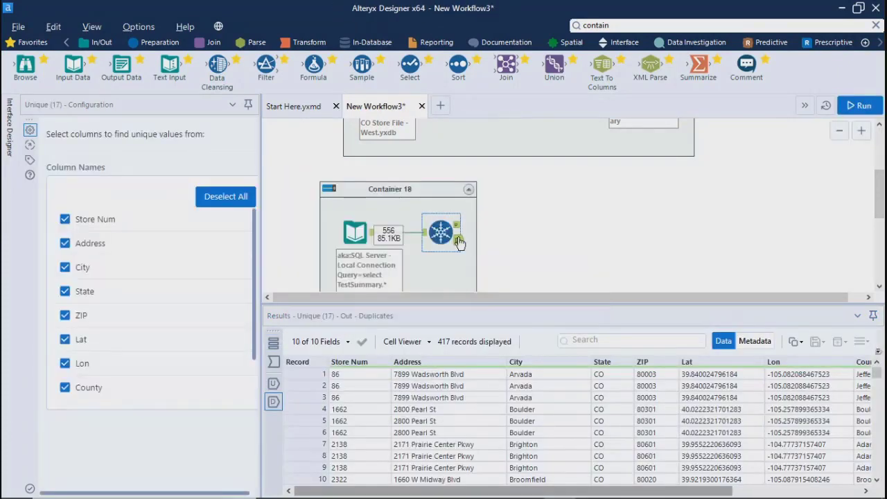
click(419, 376)
click(420, 385)
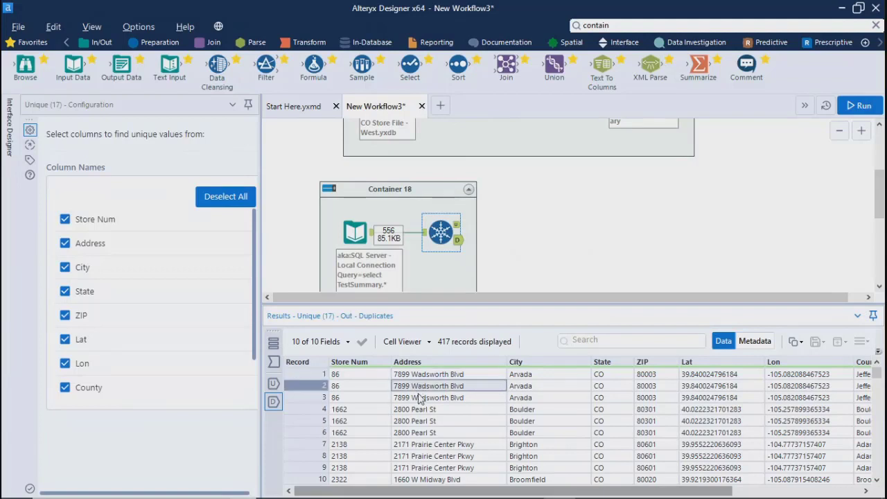
click(422, 398)
click(416, 409)
click(418, 420)
click(421, 431)
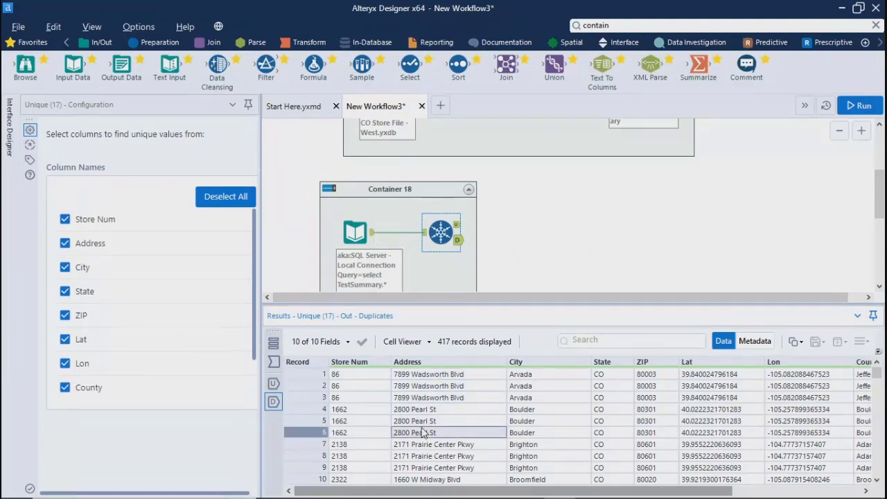
Step: Inspect the individual addresses in the Unique tool's unique output, and compare them with the duplicates output
click(457, 224)
click(423, 372)
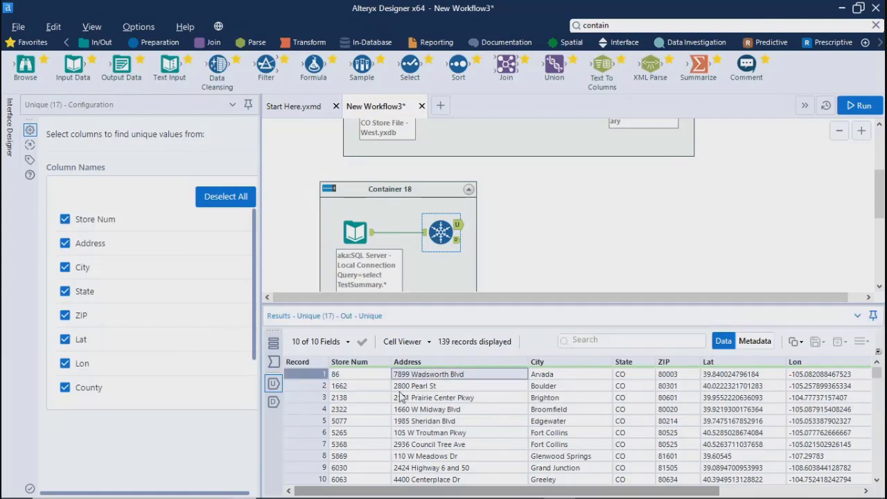
click(404, 387)
click(408, 399)
click(413, 421)
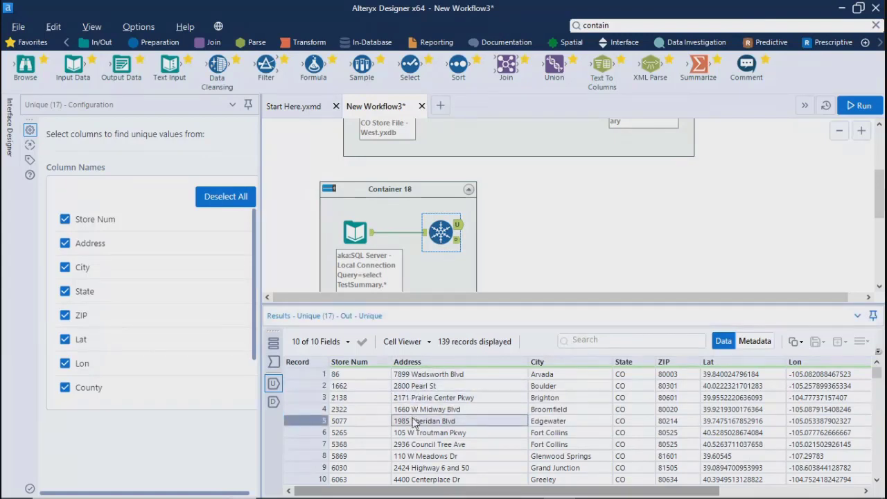
click(424, 375)
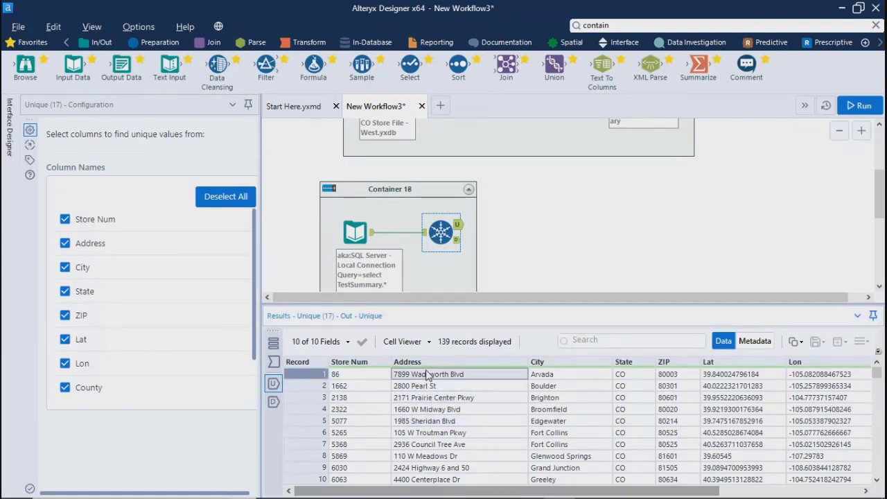
click(458, 240)
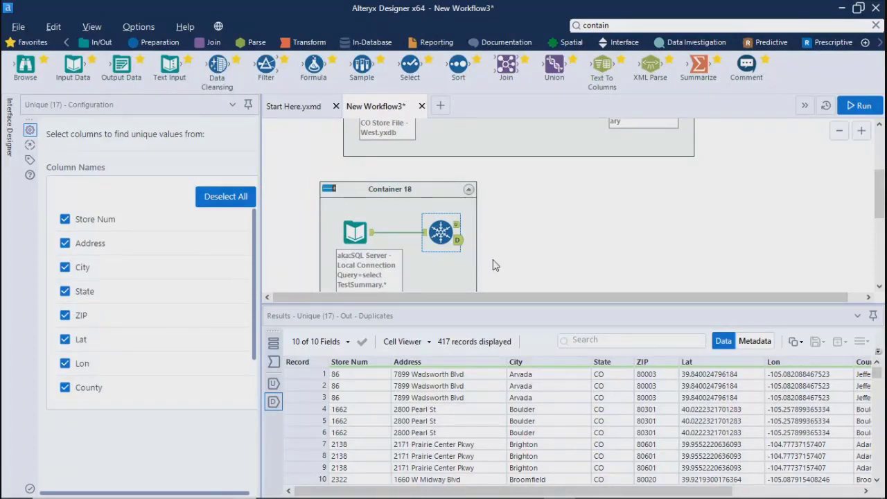
Step: Examine the County, Region and Type columns of the Unique tool's unique output, looking through the records further down
click(435, 192)
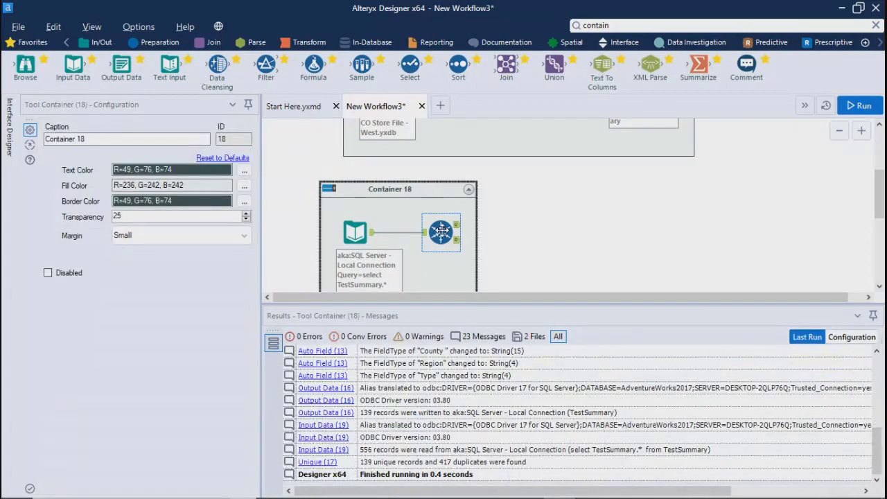
click(440, 231)
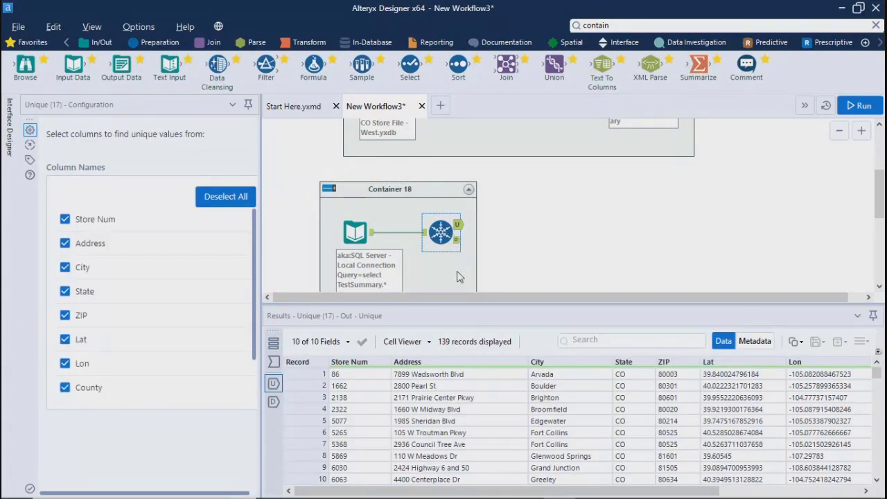
drag(879, 191, 879, 203)
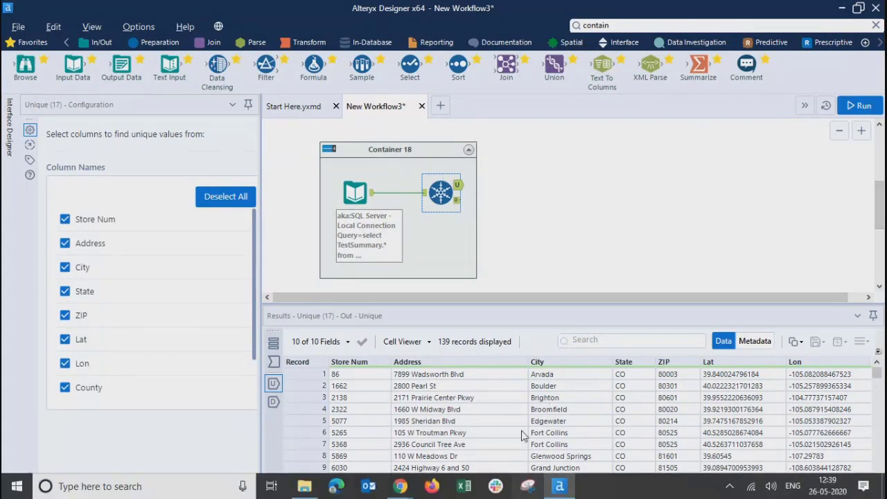
drag(491, 494, 632, 493)
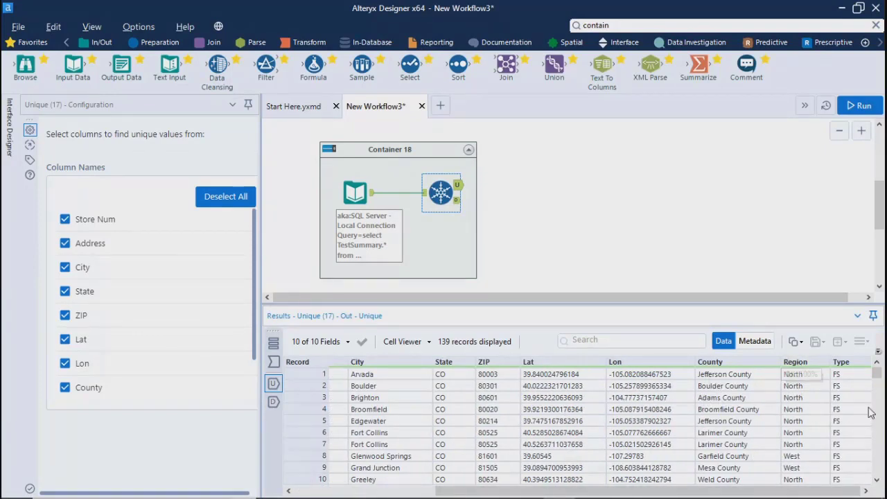
drag(877, 372, 629, 263)
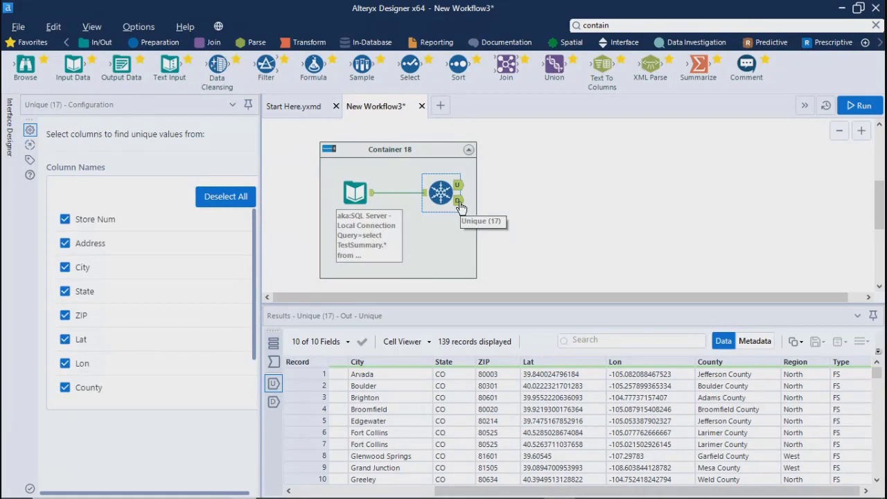
click(816, 376)
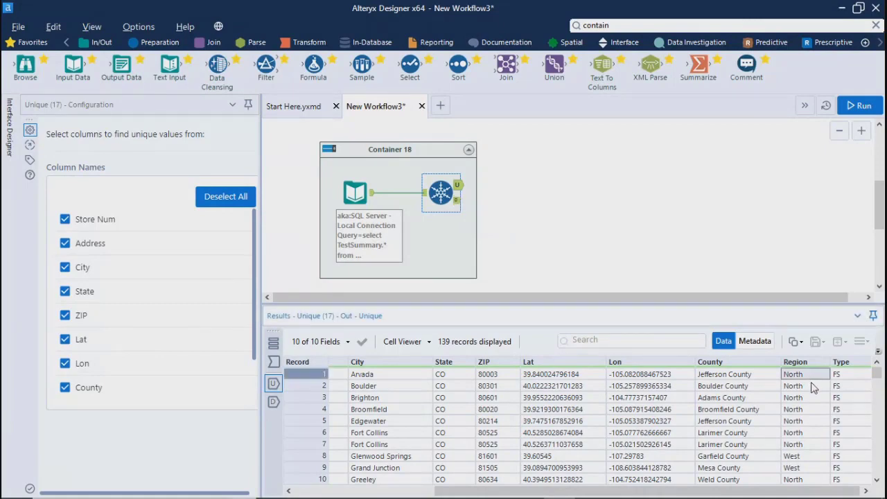
drag(877, 378, 878, 395)
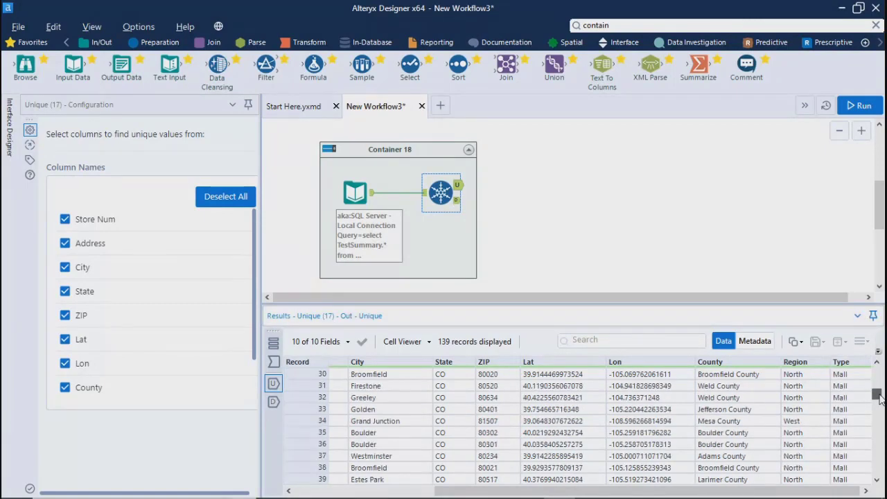
Step: Examine the County and Region columns of the Unique tool's duplicates output
click(428, 220)
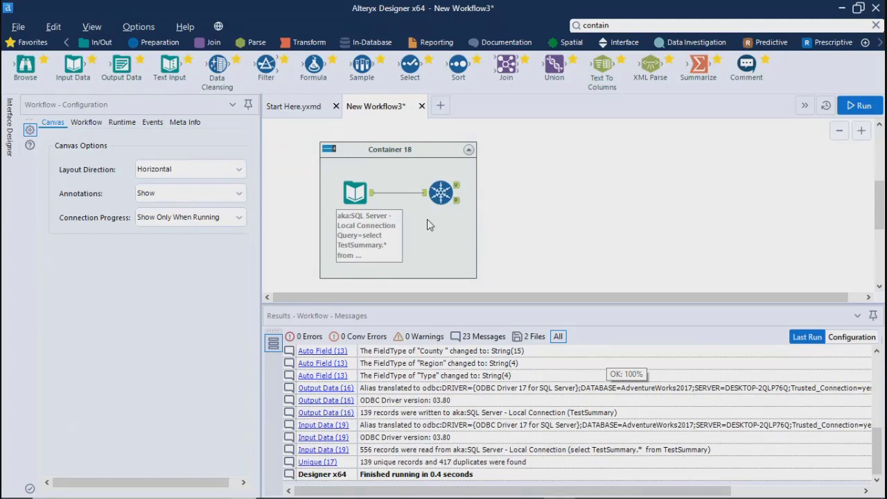
click(456, 200)
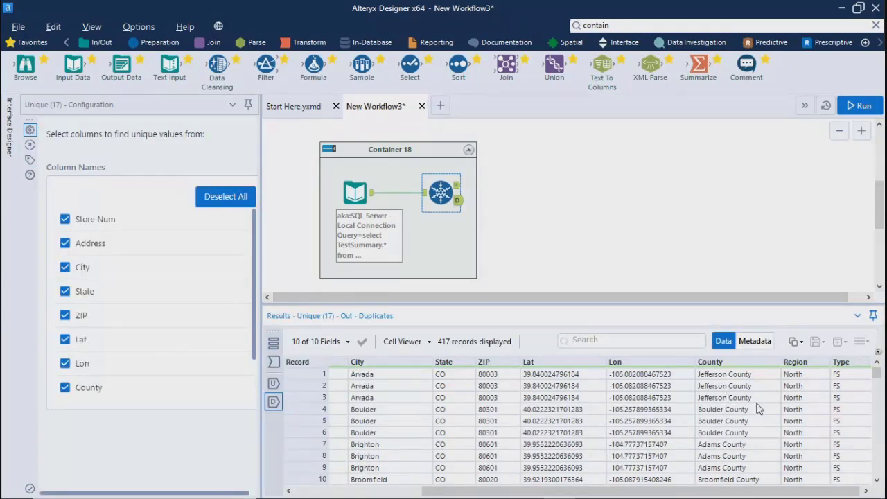
mouse_move(875, 379)
mouse_down()
mouse_move(875, 440)
mouse_move(875, 375)
mouse_up()
click(446, 255)
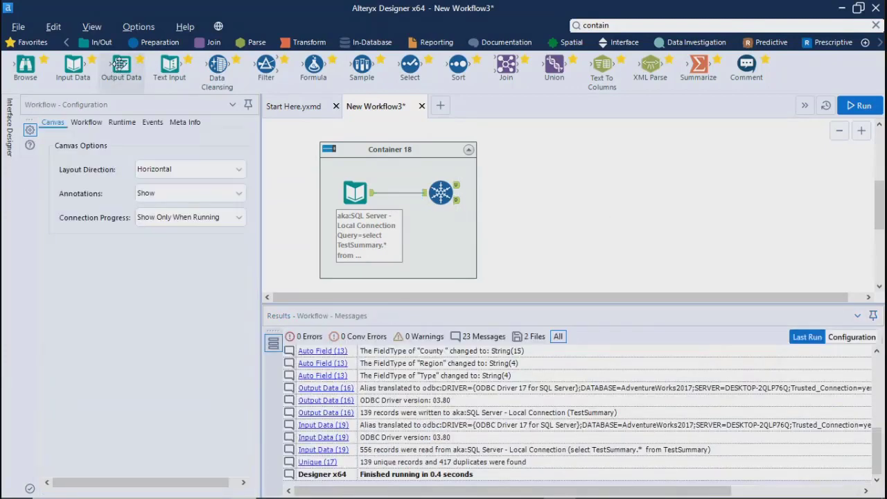
Step: Add an Output Data tool to Container 18 and connect it to the Unique tool's duplicates output instead of the unique output
drag(118, 66, 508, 192)
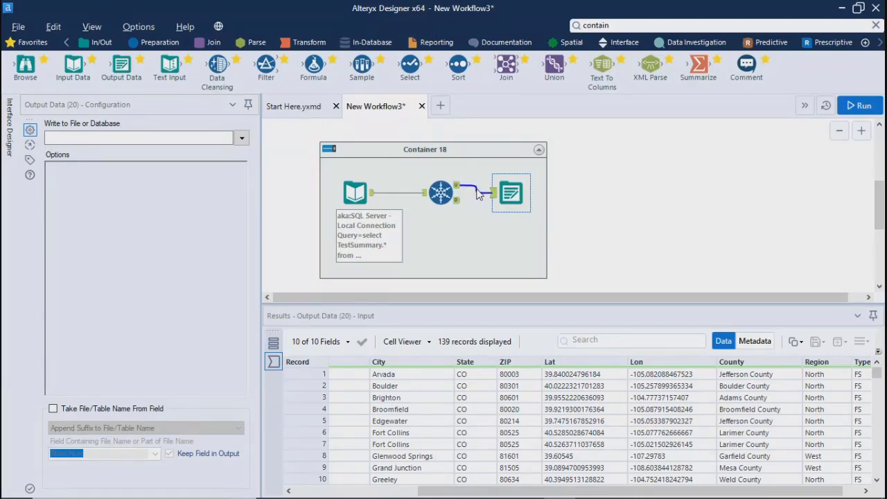
click(476, 195)
key(Delete)
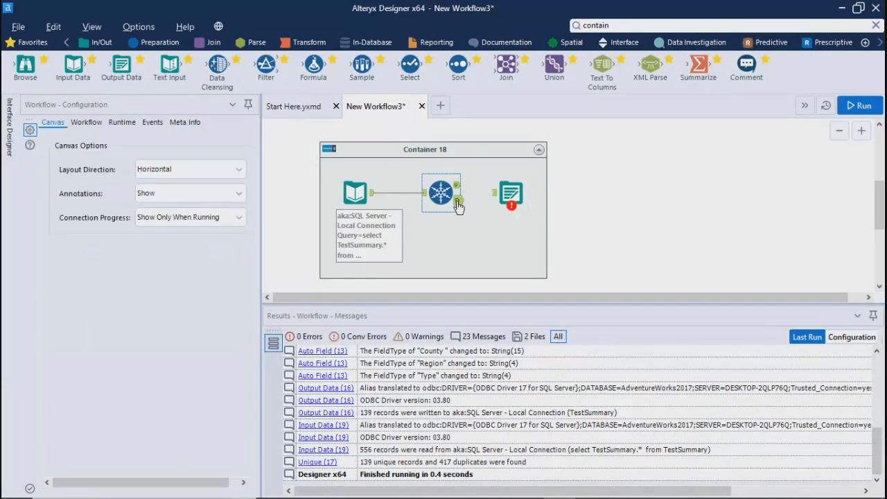
drag(458, 206, 499, 198)
Step: Set the Output Data tool to write a Microsoft Excel 1997-2003 file named Output_City, worksheet Sheet1, in the desktop's Alteryx folder
click(510, 193)
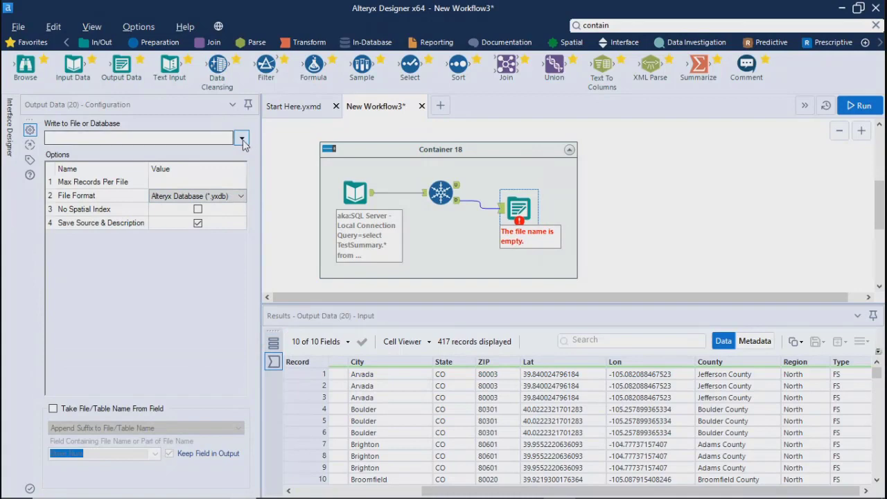
click(241, 138)
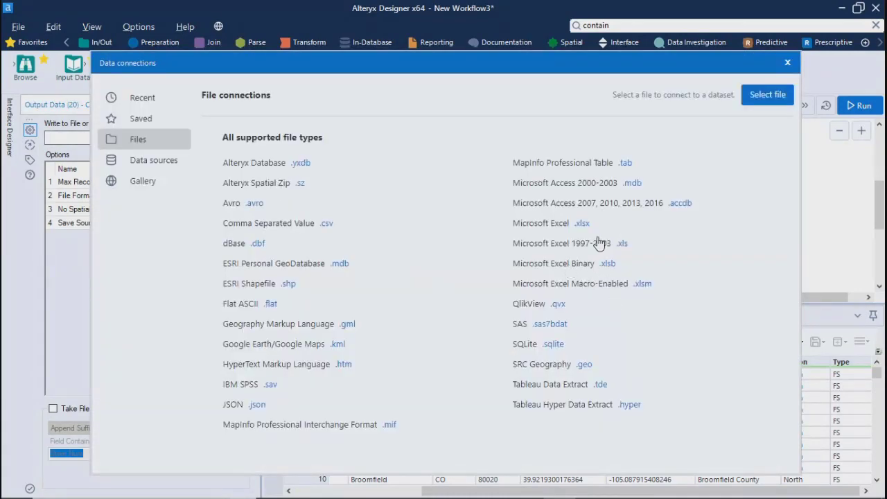
click(623, 244)
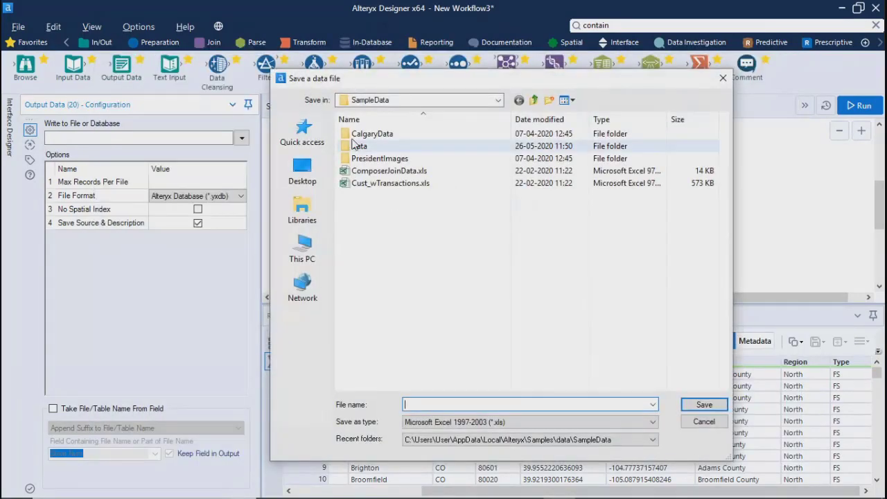
click(299, 174)
double_click(519, 270)
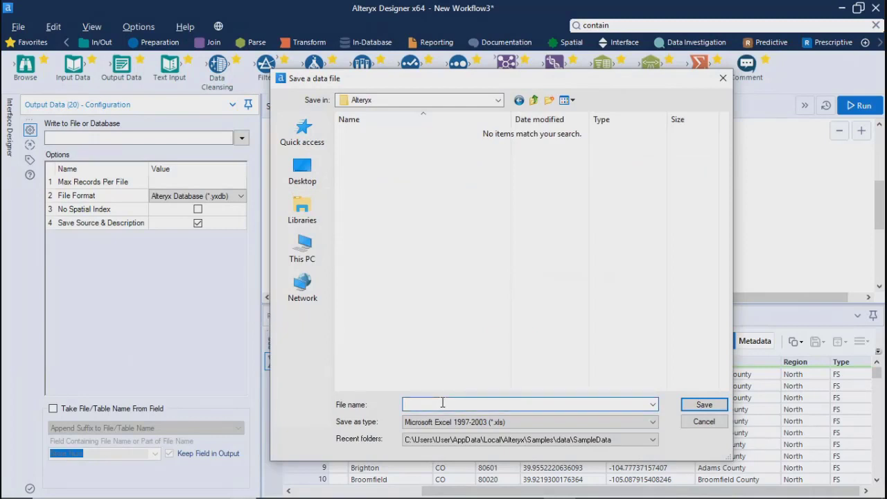
text(Output_City)
click(700, 406)
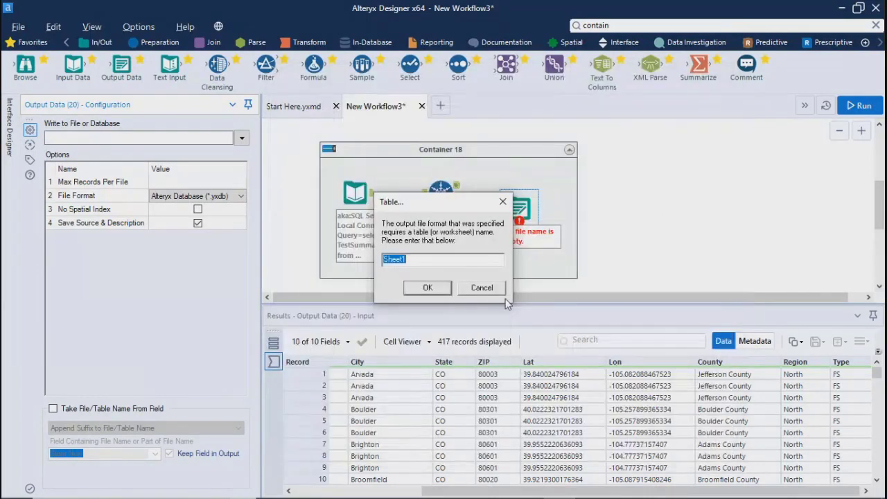
click(426, 290)
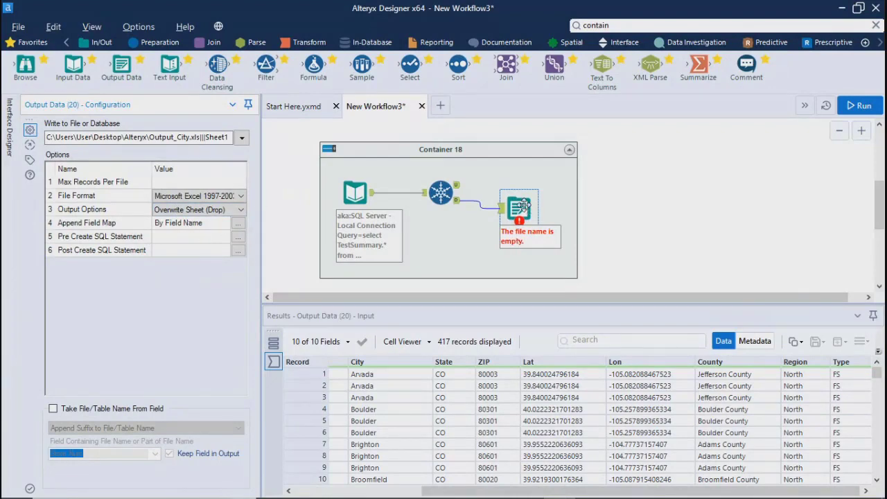
Step: Have the Output Data tool take the table name from the City field, appended as a suffix to the file/table name
click(521, 205)
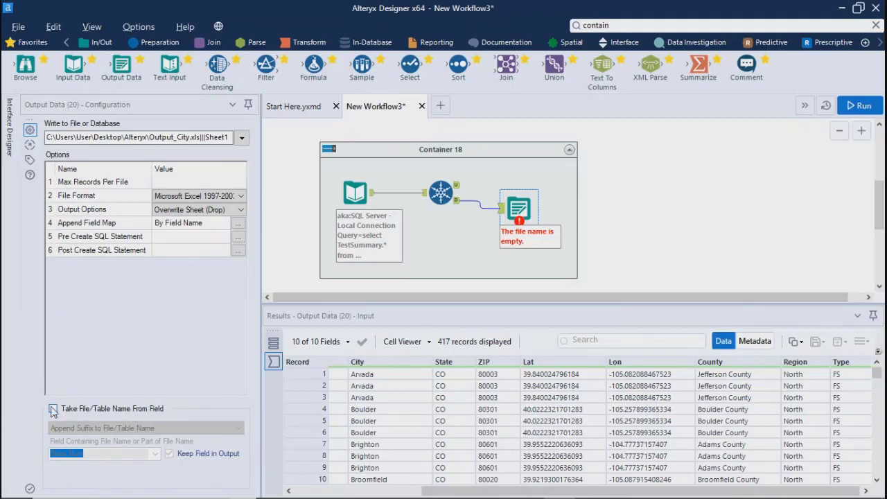
click(54, 410)
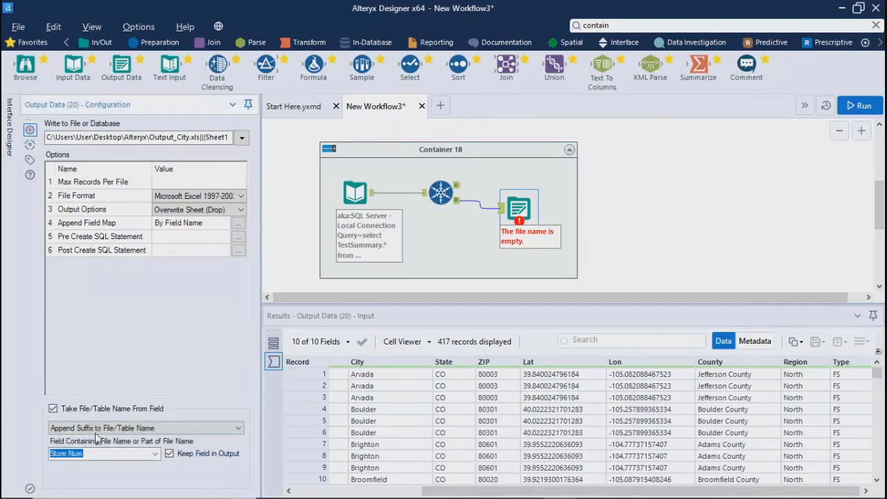
click(154, 454)
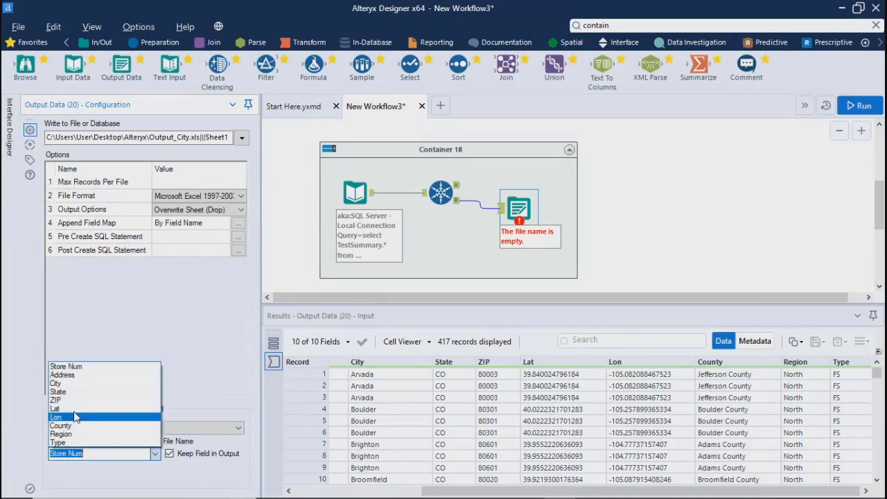
click(76, 382)
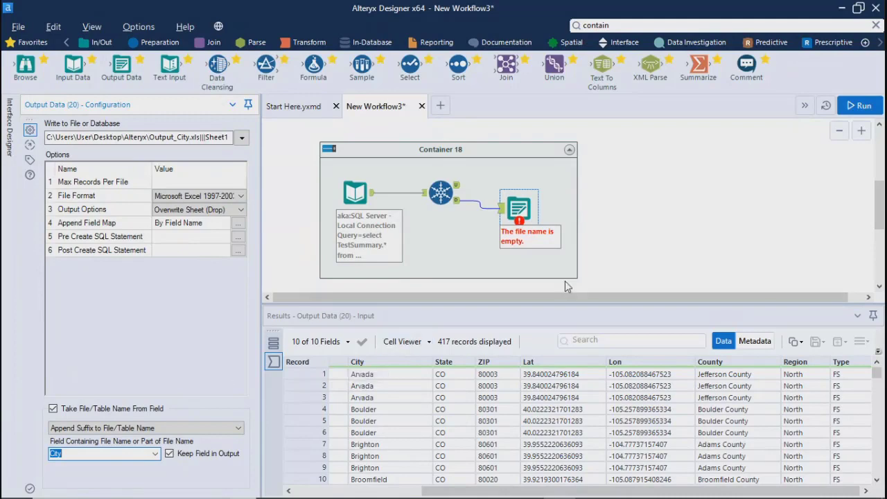
click(697, 218)
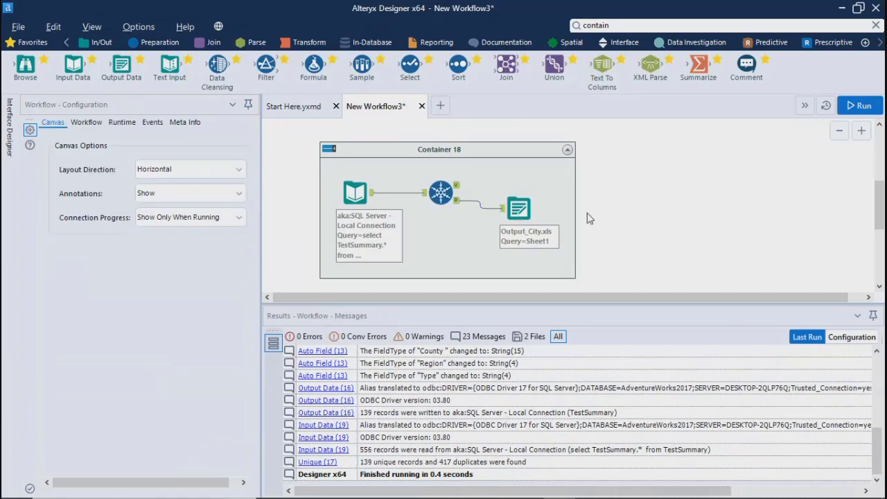
Step: Run the workflow and open the written Output_City.xls file in a maximized Excel window
click(859, 108)
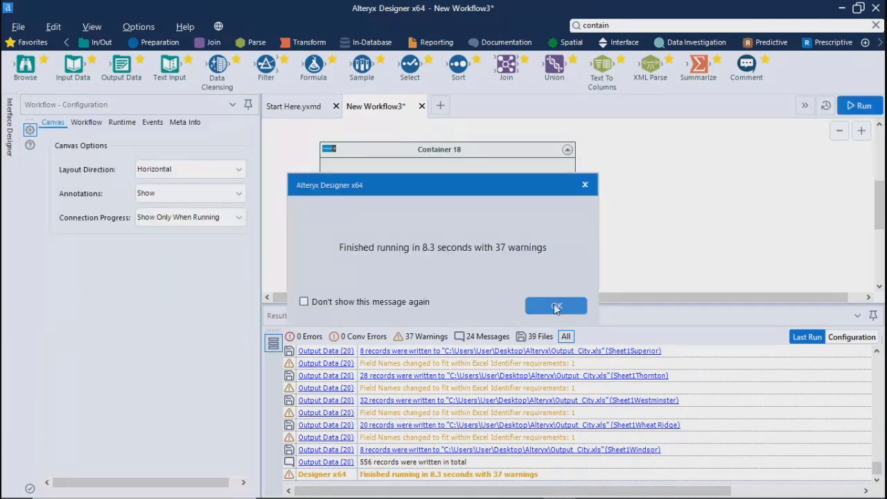
click(556, 308)
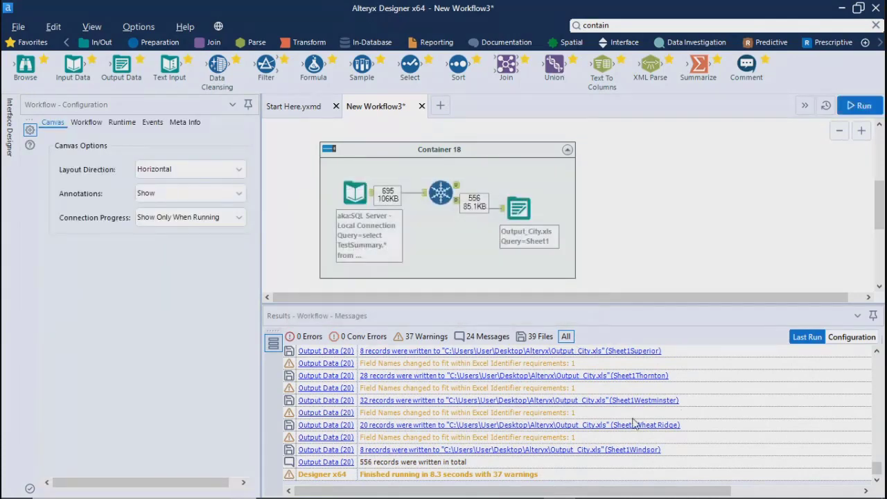
click(579, 451)
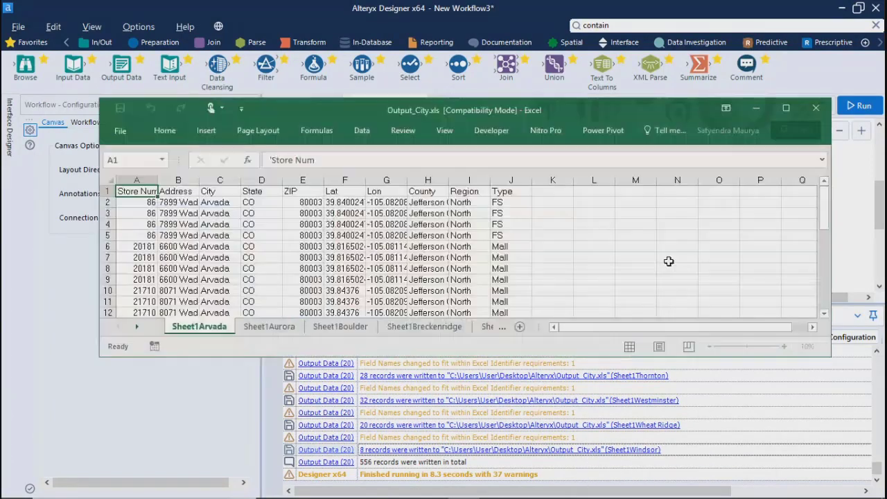
click(790, 111)
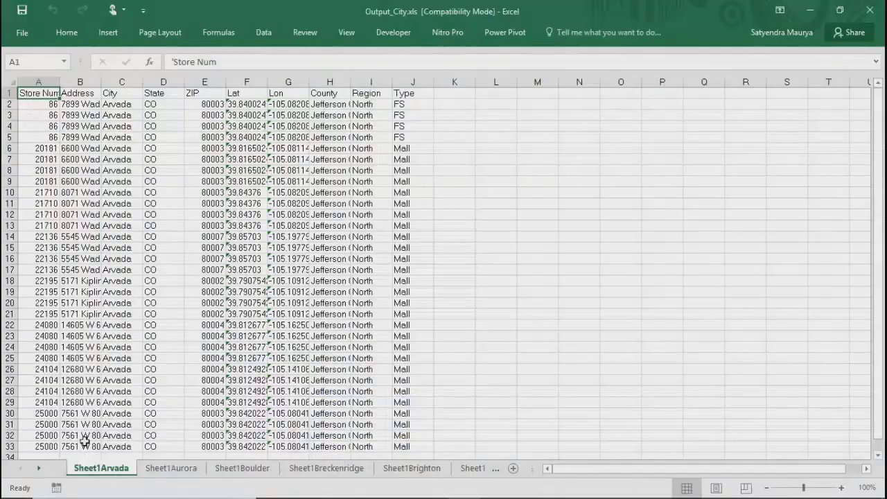
Step: Look through the per-city worksheets of Output_City.xls, from Aurora and Boulder on to Evergreen and back to Erie
click(173, 469)
click(233, 468)
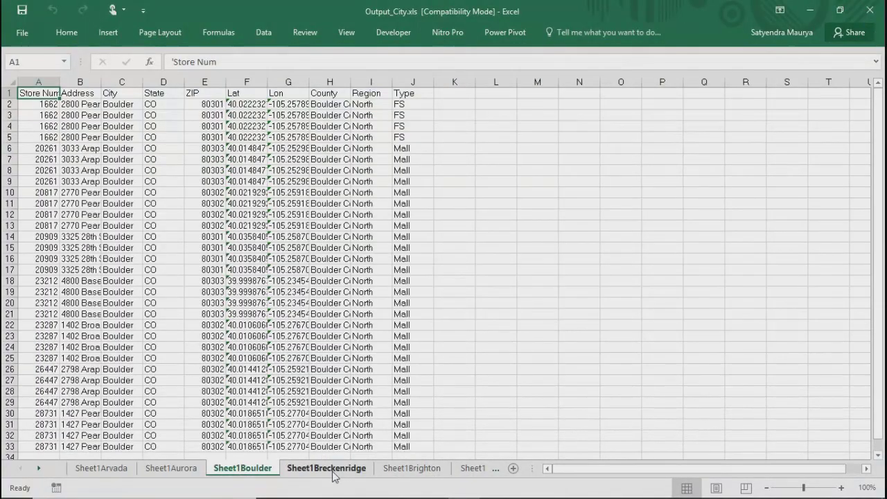
click(326, 468)
click(412, 468)
click(479, 469)
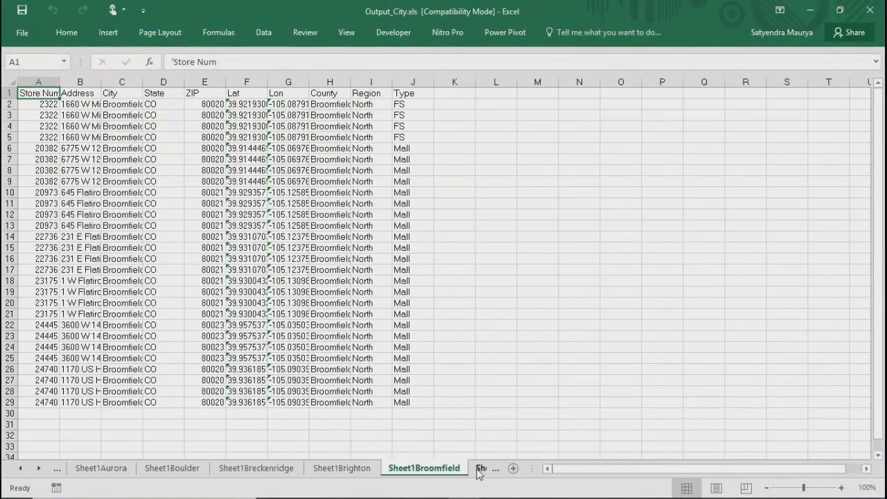
click(478, 469)
click(475, 469)
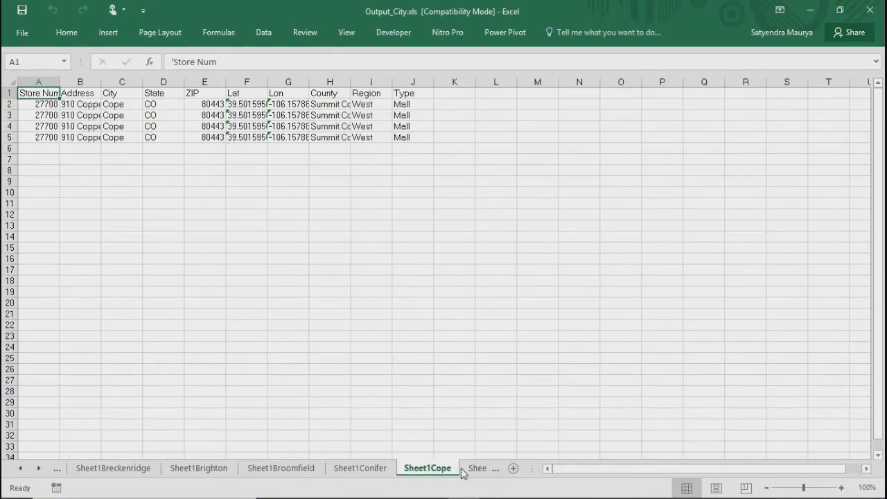
click(473, 469)
click(471, 469)
click(471, 469)
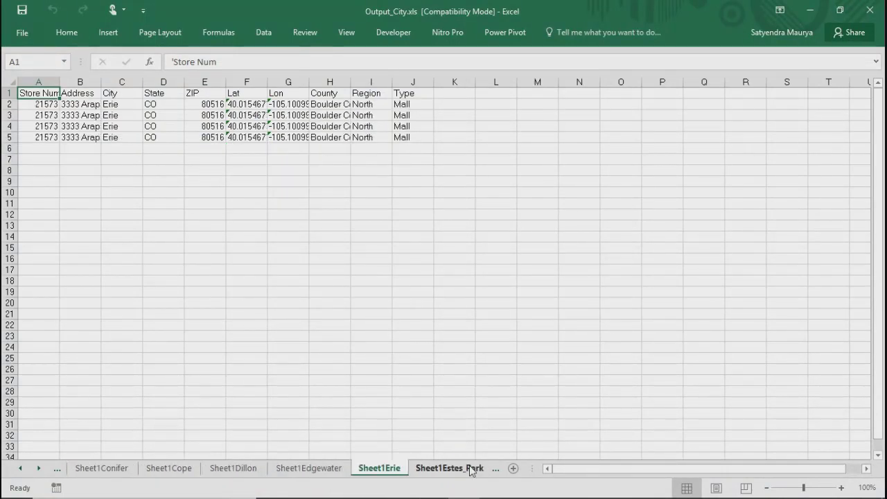
click(458, 471)
click(442, 471)
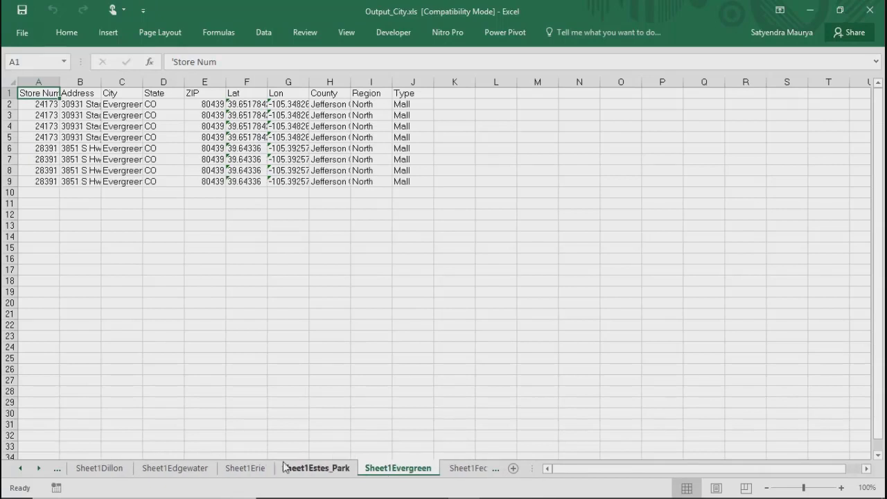
click(313, 469)
click(242, 471)
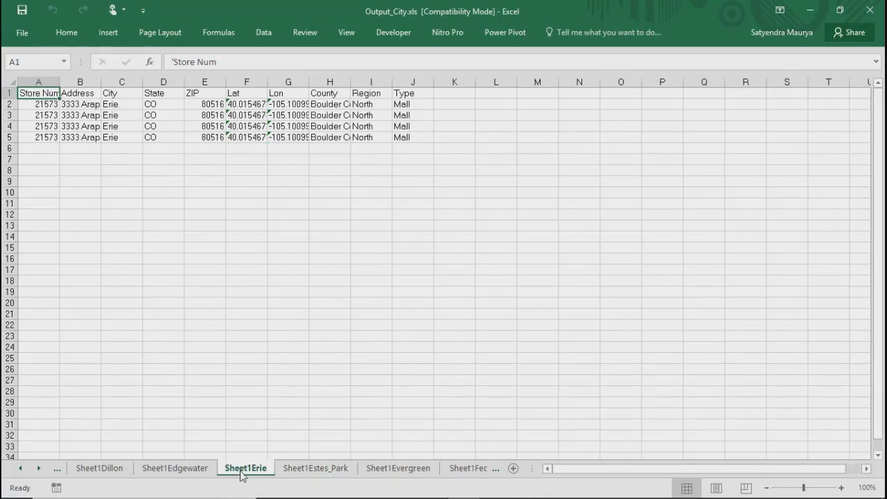